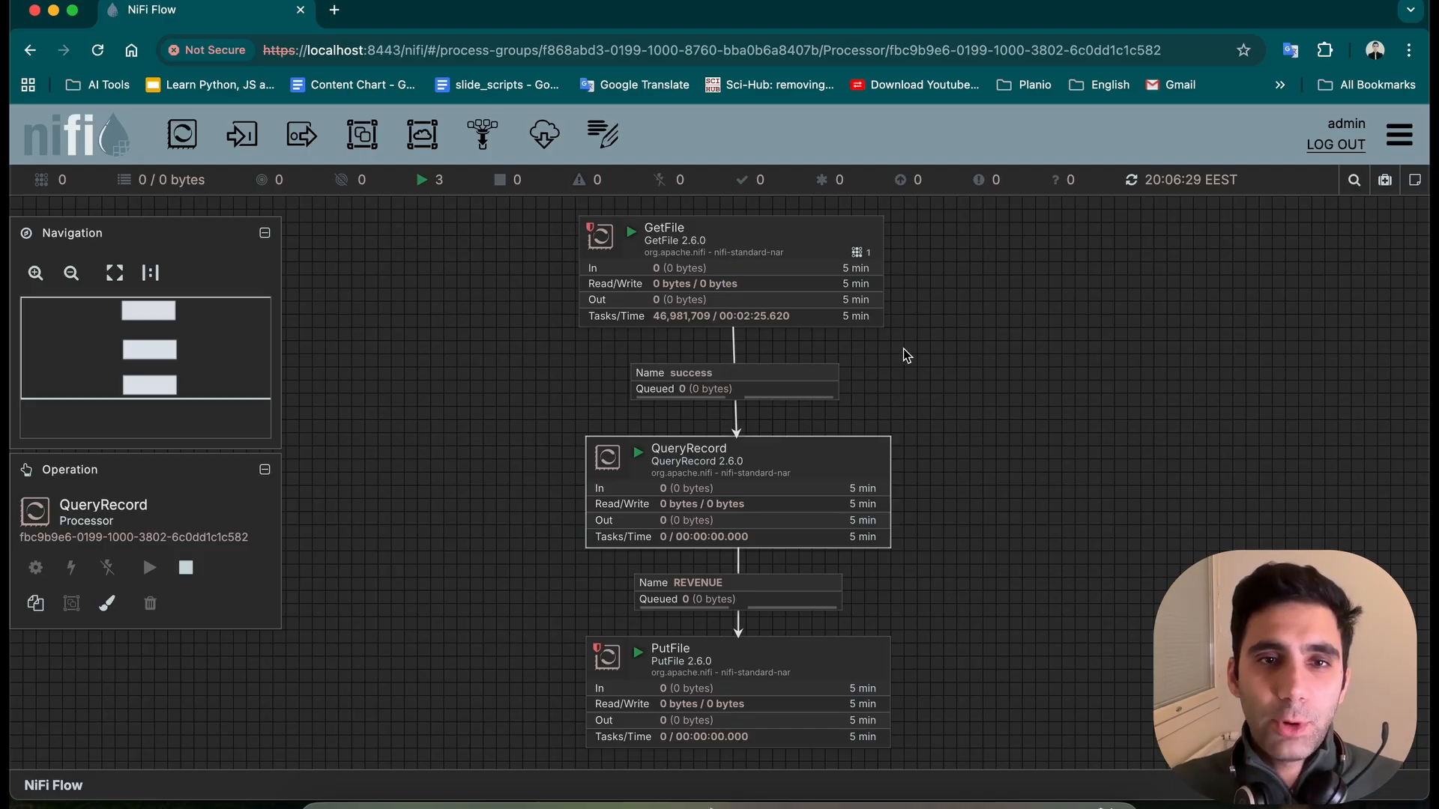
- Switch to iTerm and open make_data.py from the nifi-start folder in nano
scroll(845, 465, down, 1)
scroll(845, 464, up, 2)
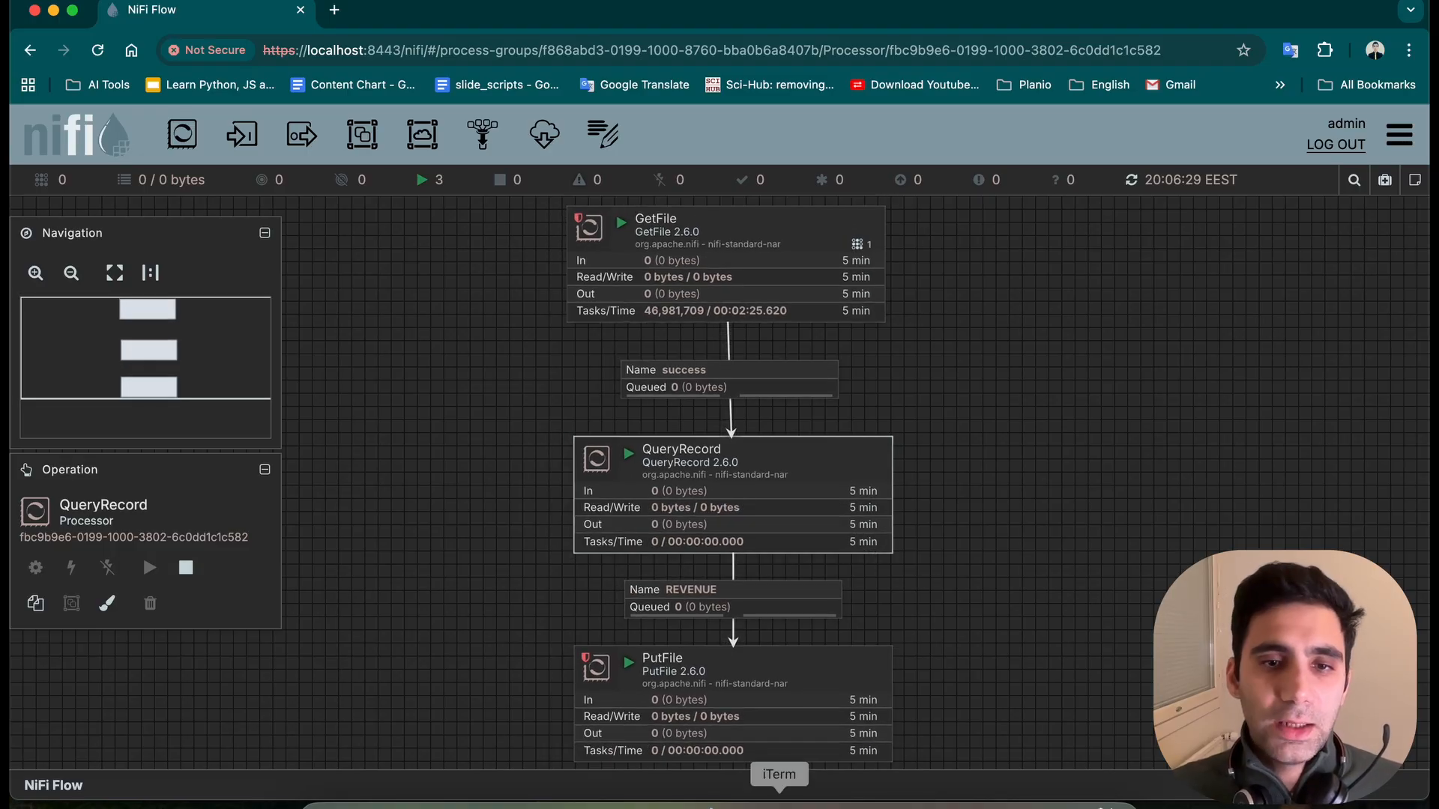
click(779, 802)
text(n)
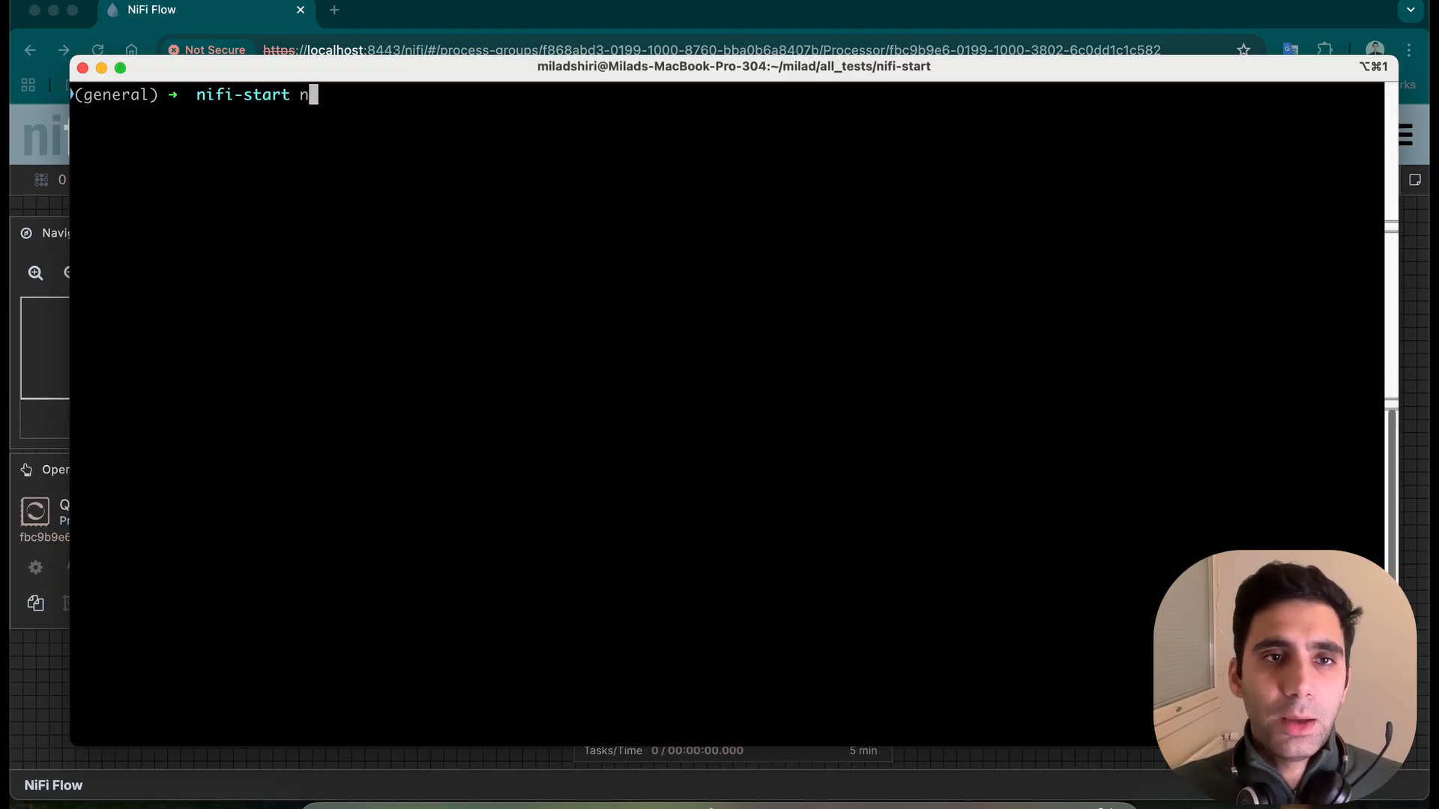
text(ano py)
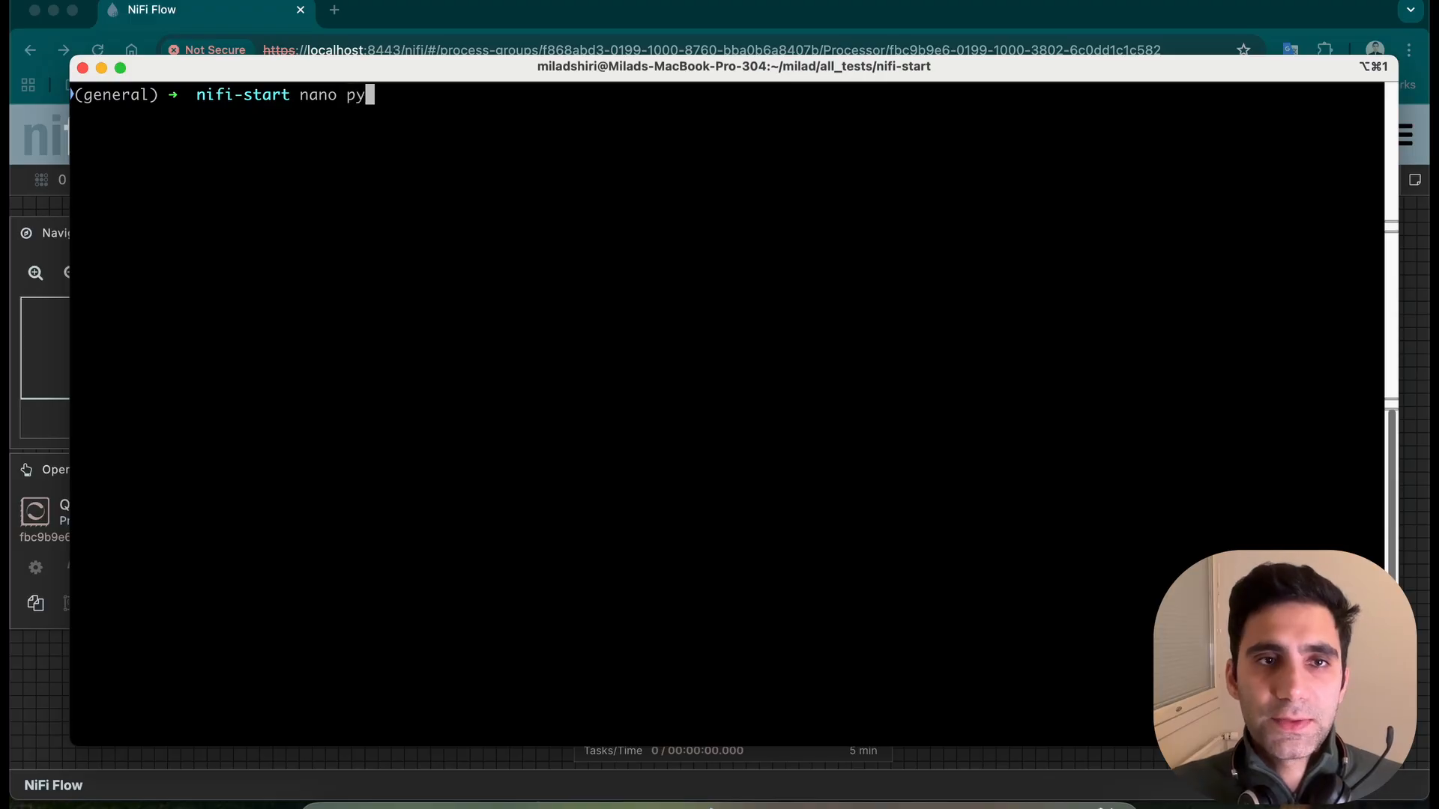
key(BackSpace)
key(BackSpace)
text(make_data.py)
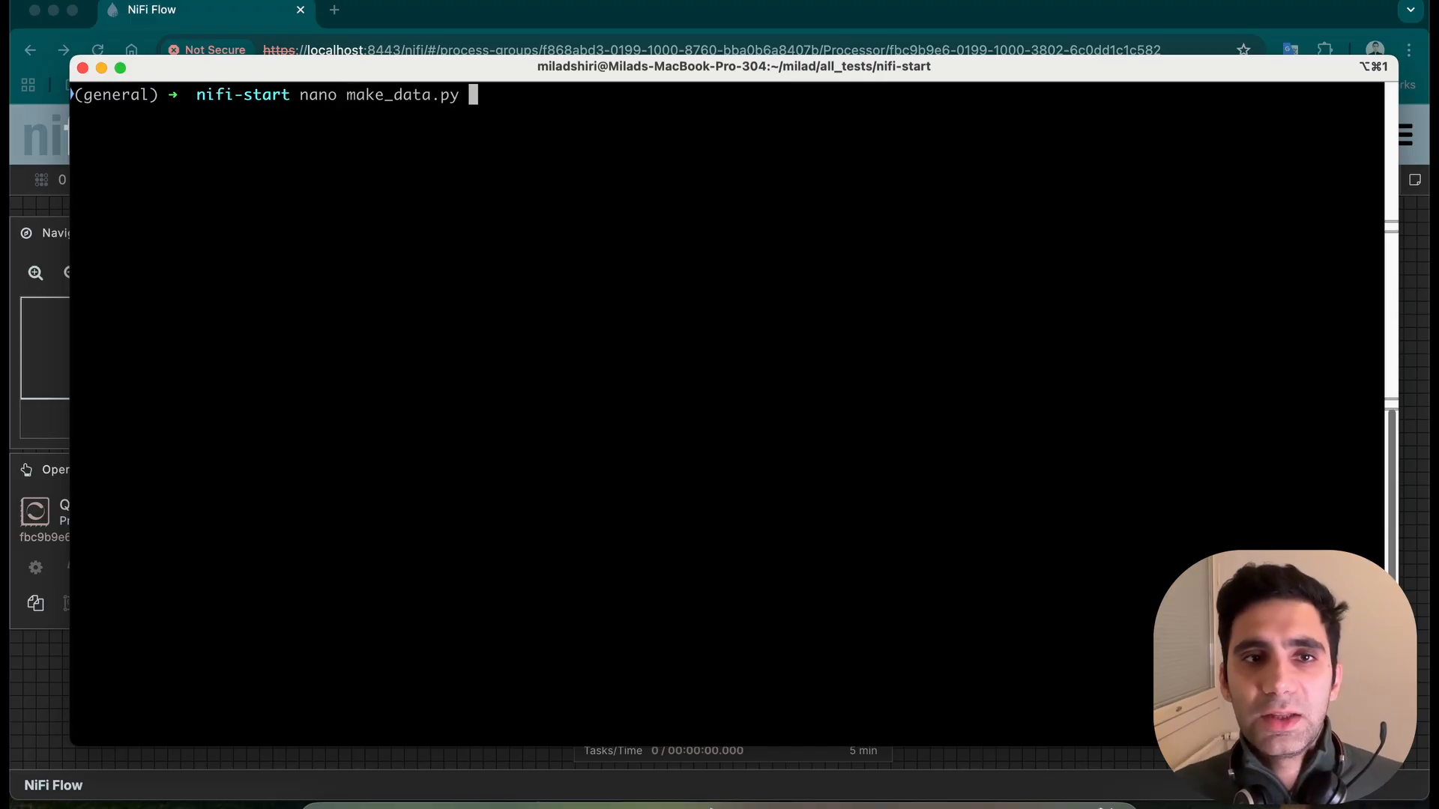
key(Return)
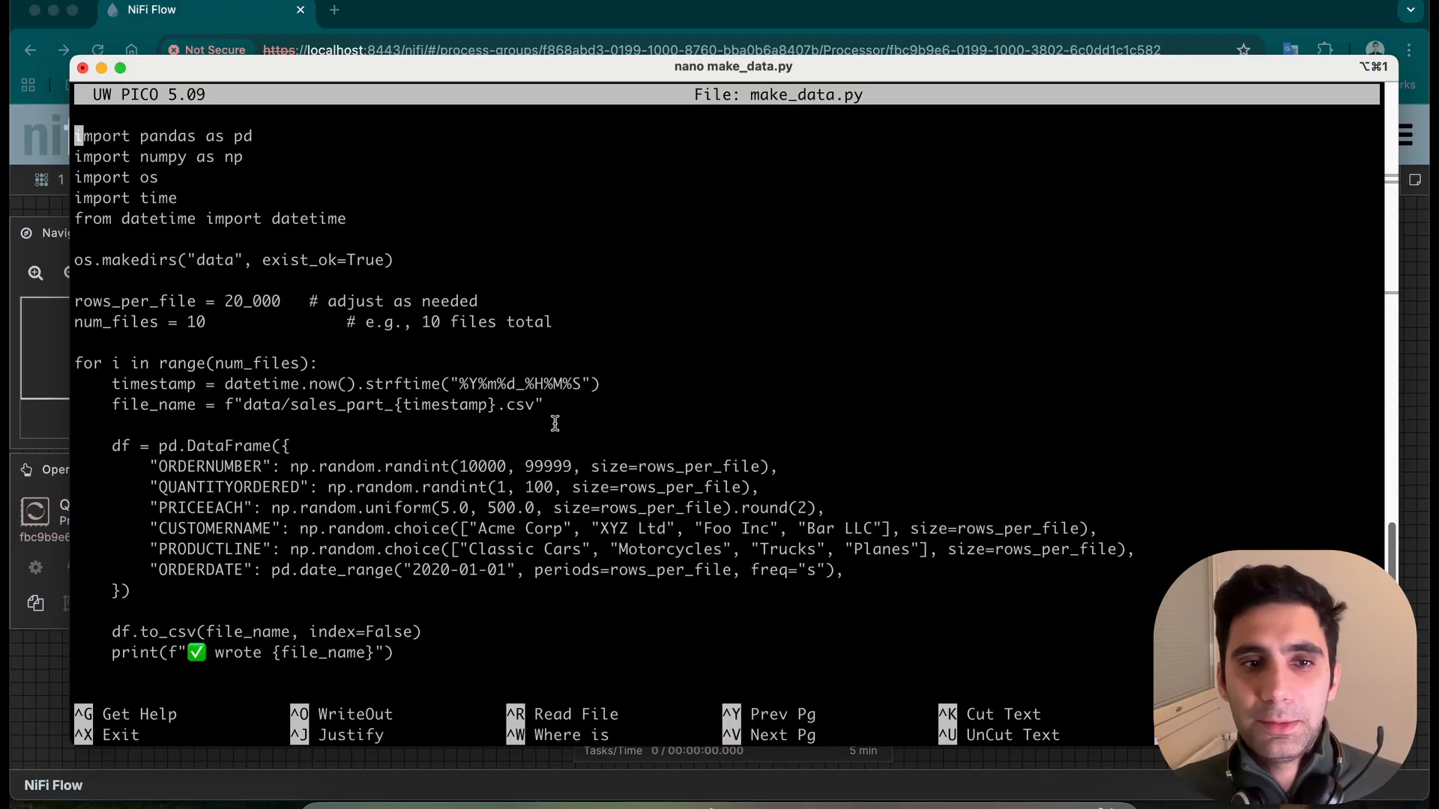
- Examine the make_data.py script from its imports and file settings through the time.sleep delay at the end
key(Down)
key(Down)
key(Down)
key(Down)
key(Down)
key(Down)
key(Down)
key(Down)
key(Down)
key(Down)
key(Down)
key(Down)
key(Down)
key(Down)
key(Down)
key(Down)
key(Down)
key(Down)
key(Down)
key(Down)
key(Down)
key(Down)
key(Down)
key(Down)
key(Down)
key(Down)
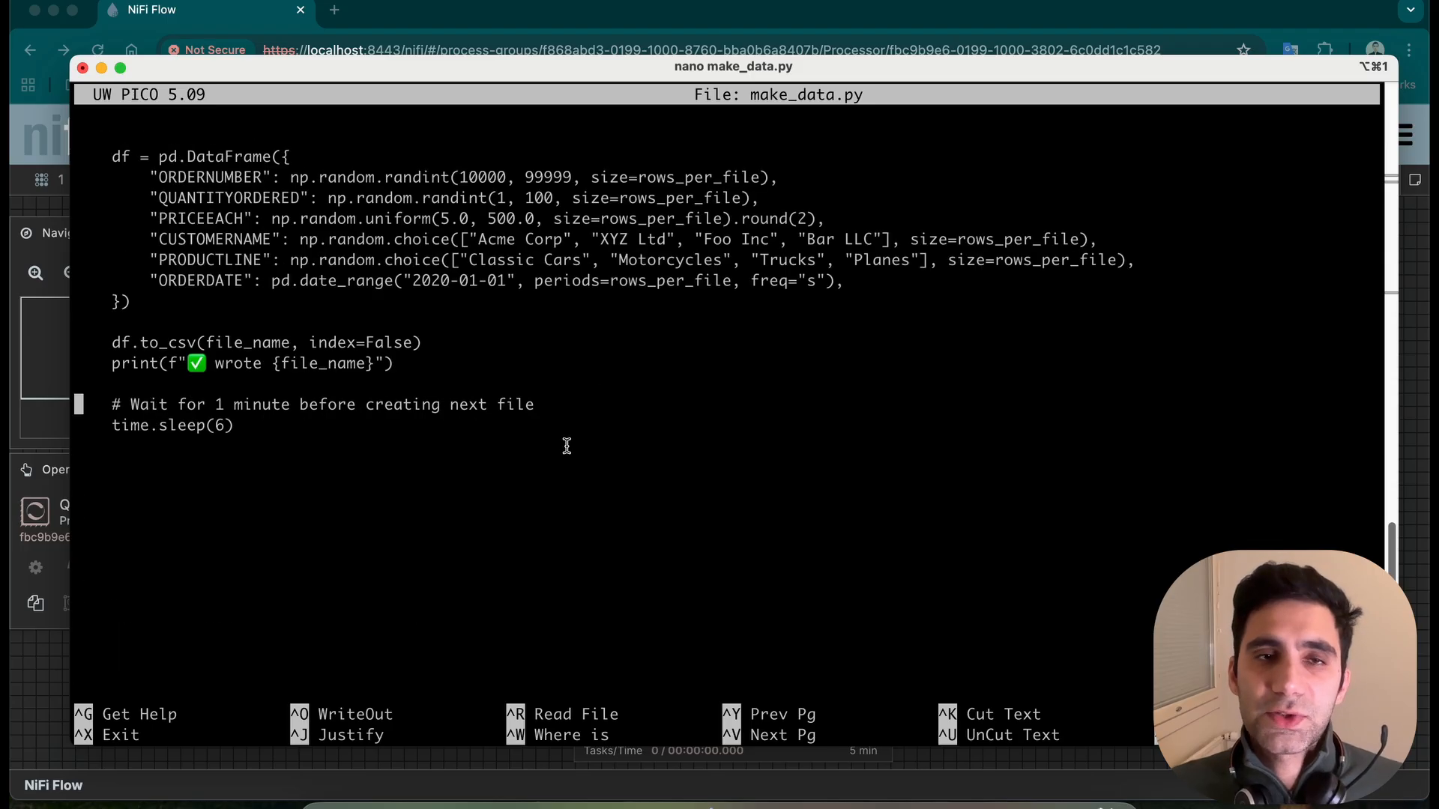
key(Up)
key(Up)
key(Up)
key(Up)
key(Up)
key(Up)
key(Up)
key(Up)
key(Up)
key(Up)
key(Up)
key(Up)
key(Up)
key(Up)
key(Up)
key(Up)
key(Up)
key(Up)
key(Up)
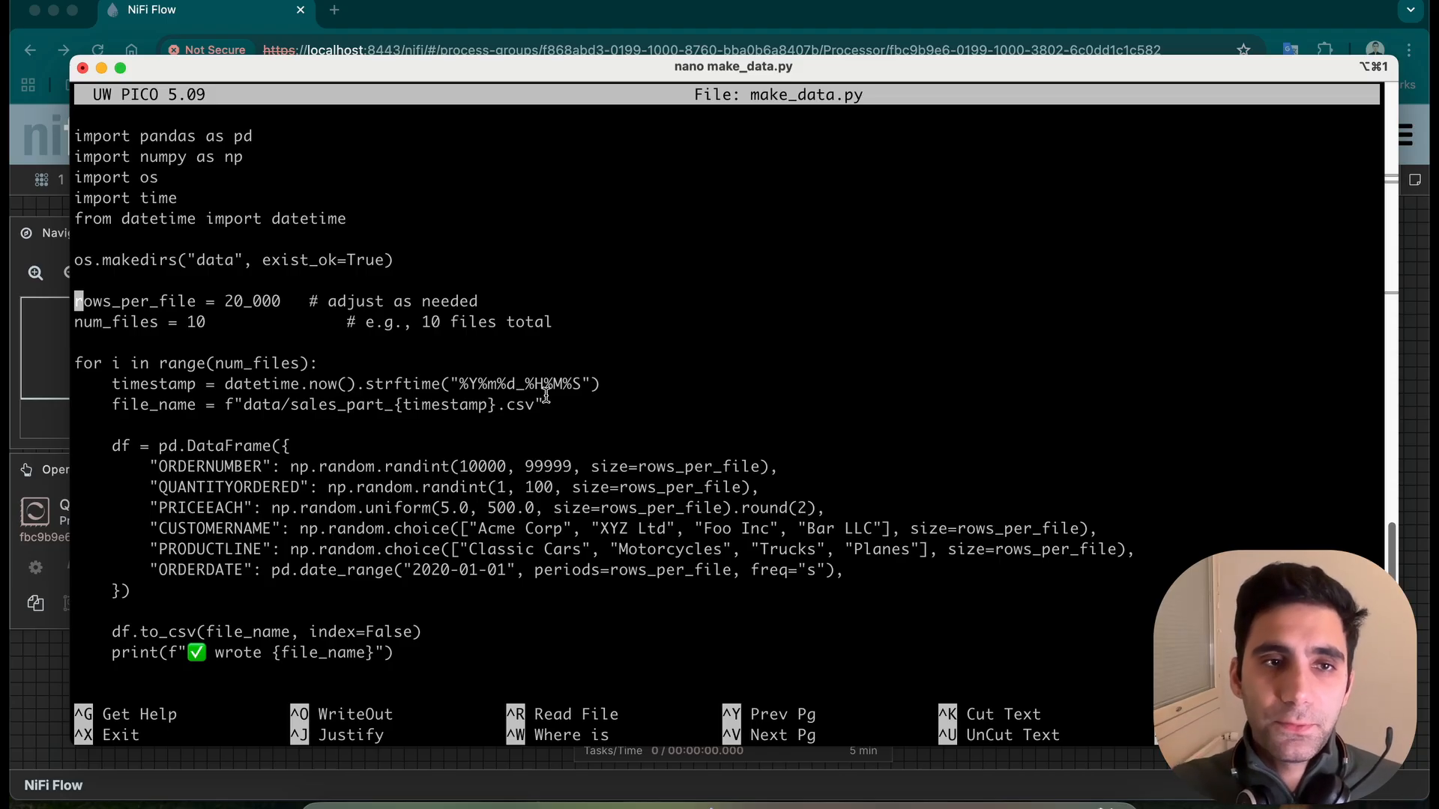
scroll(547, 395, down, 6)
drag(227, 426, 207, 426)
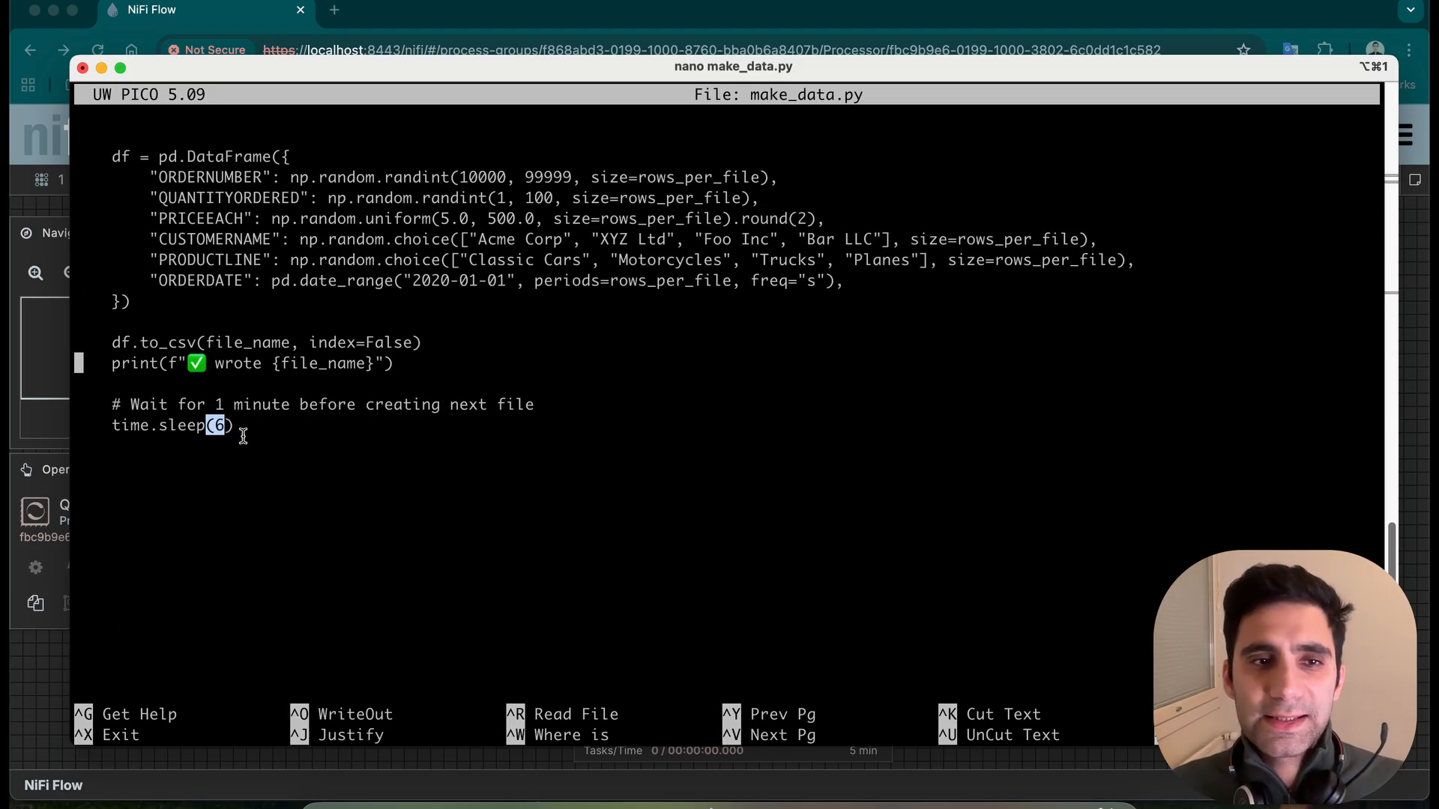
scroll(295, 408, up, 3)
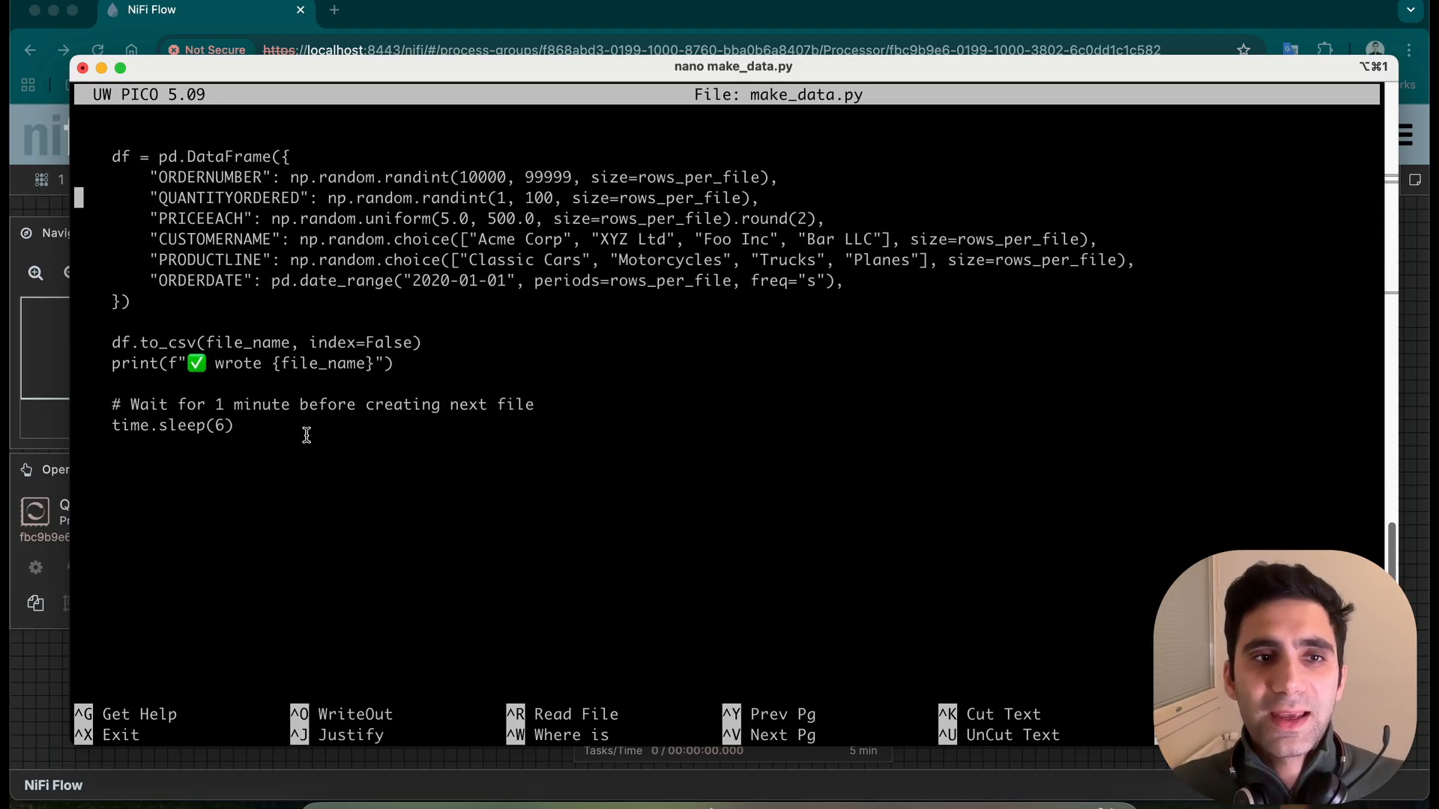
scroll(307, 435, up, 5)
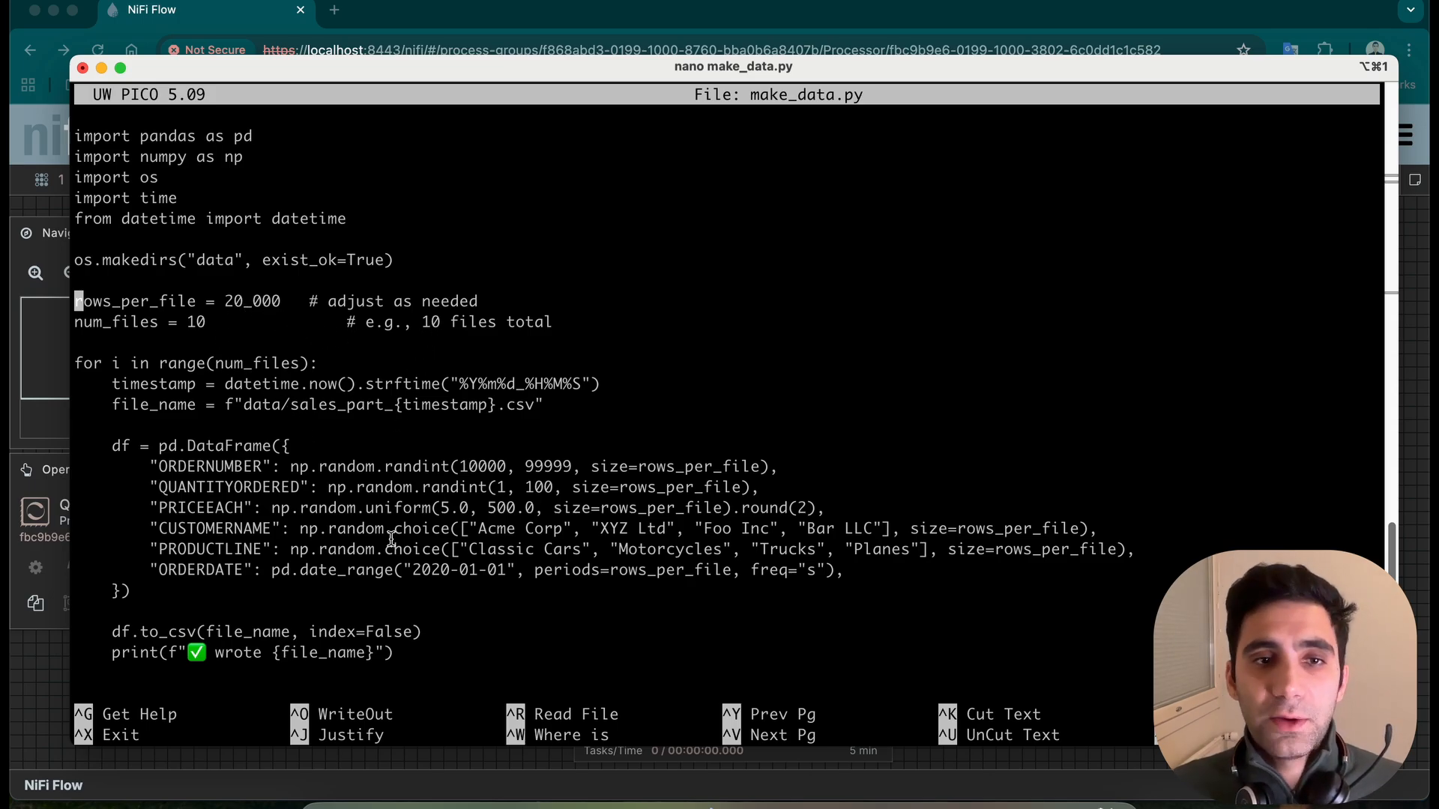
- Review the DataFrame column definitions, especially QUANTITYORDERED and PRICEEACH, and exit nano without changing the script
drag(272, 466, 386, 566)
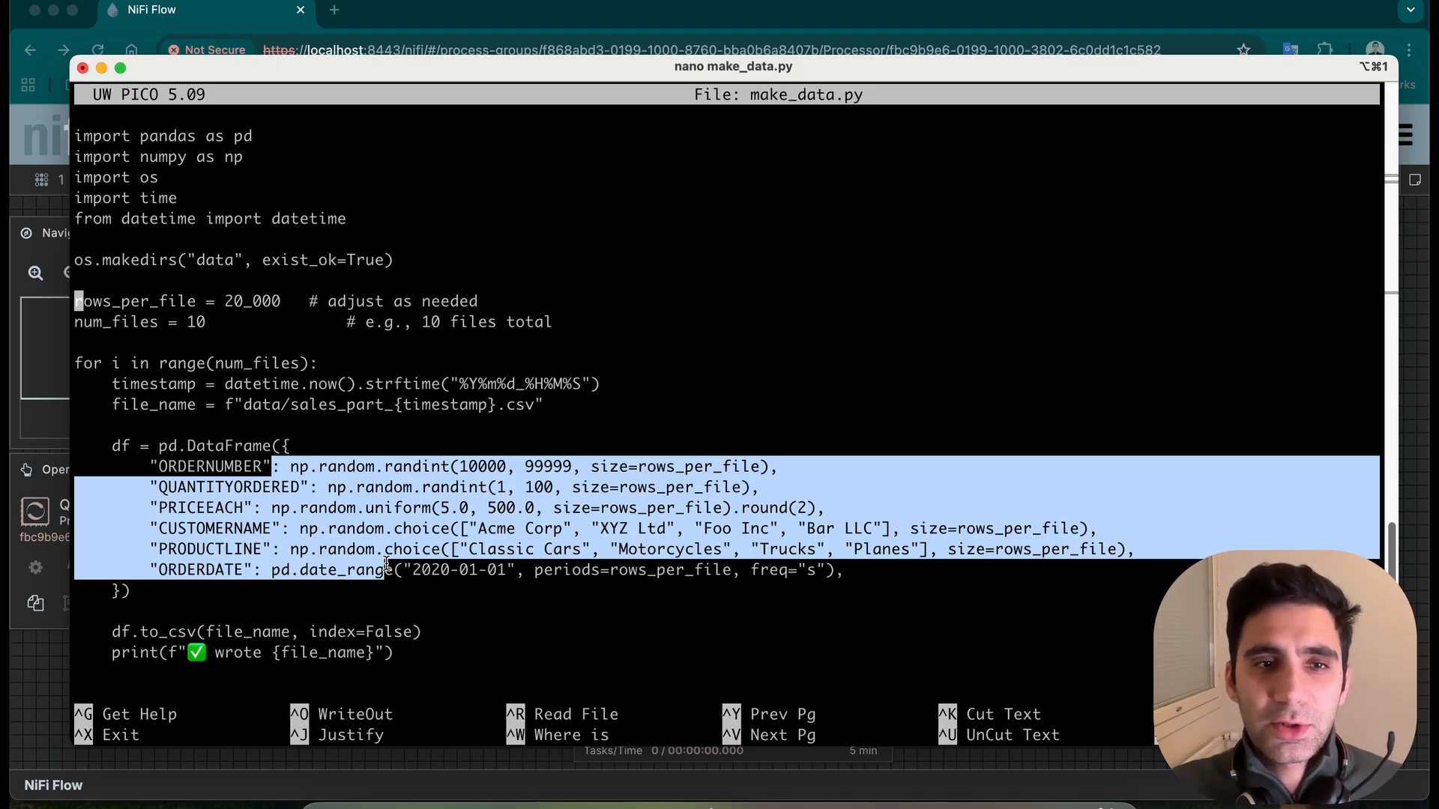
click(442, 517)
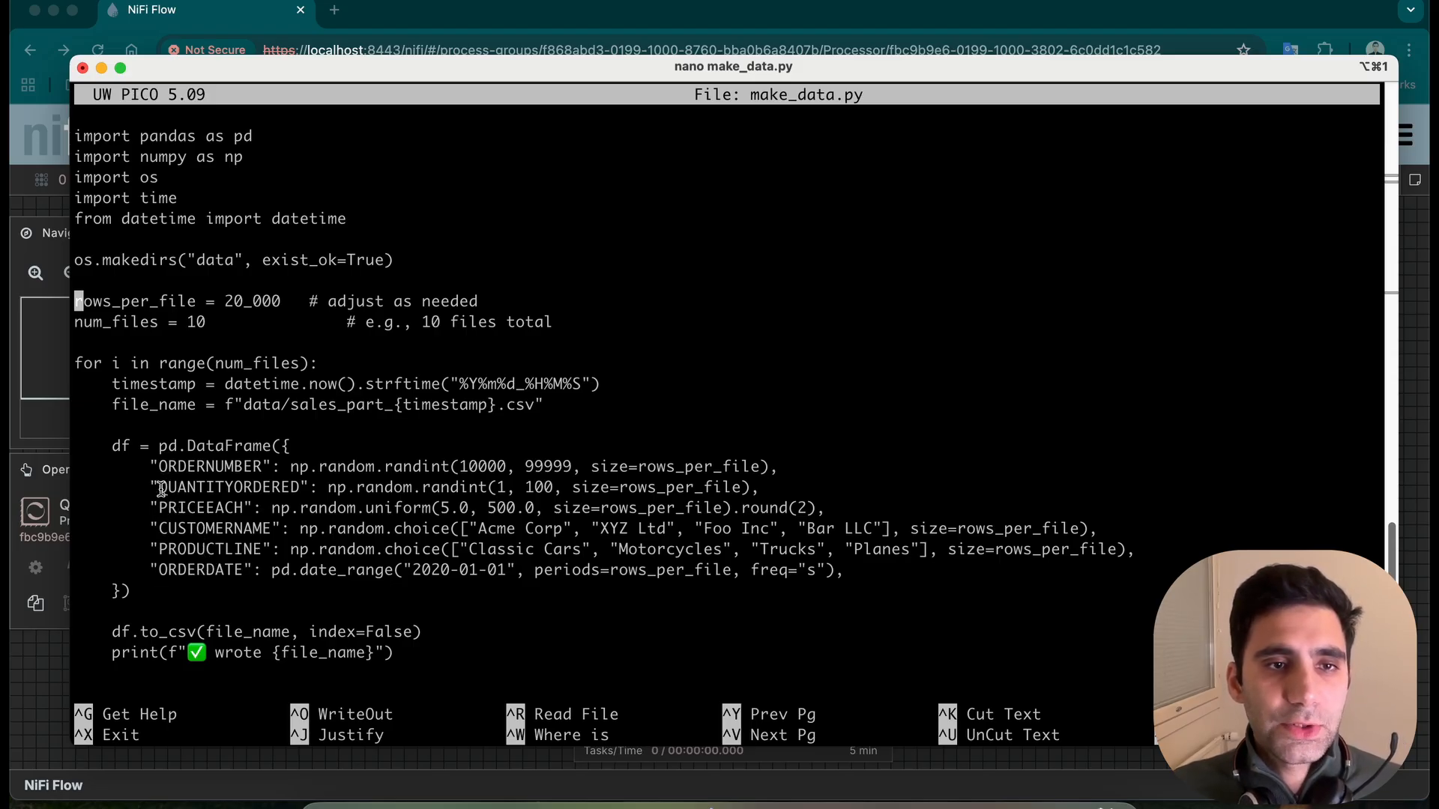
drag(158, 487, 280, 488)
drag(159, 509, 237, 516)
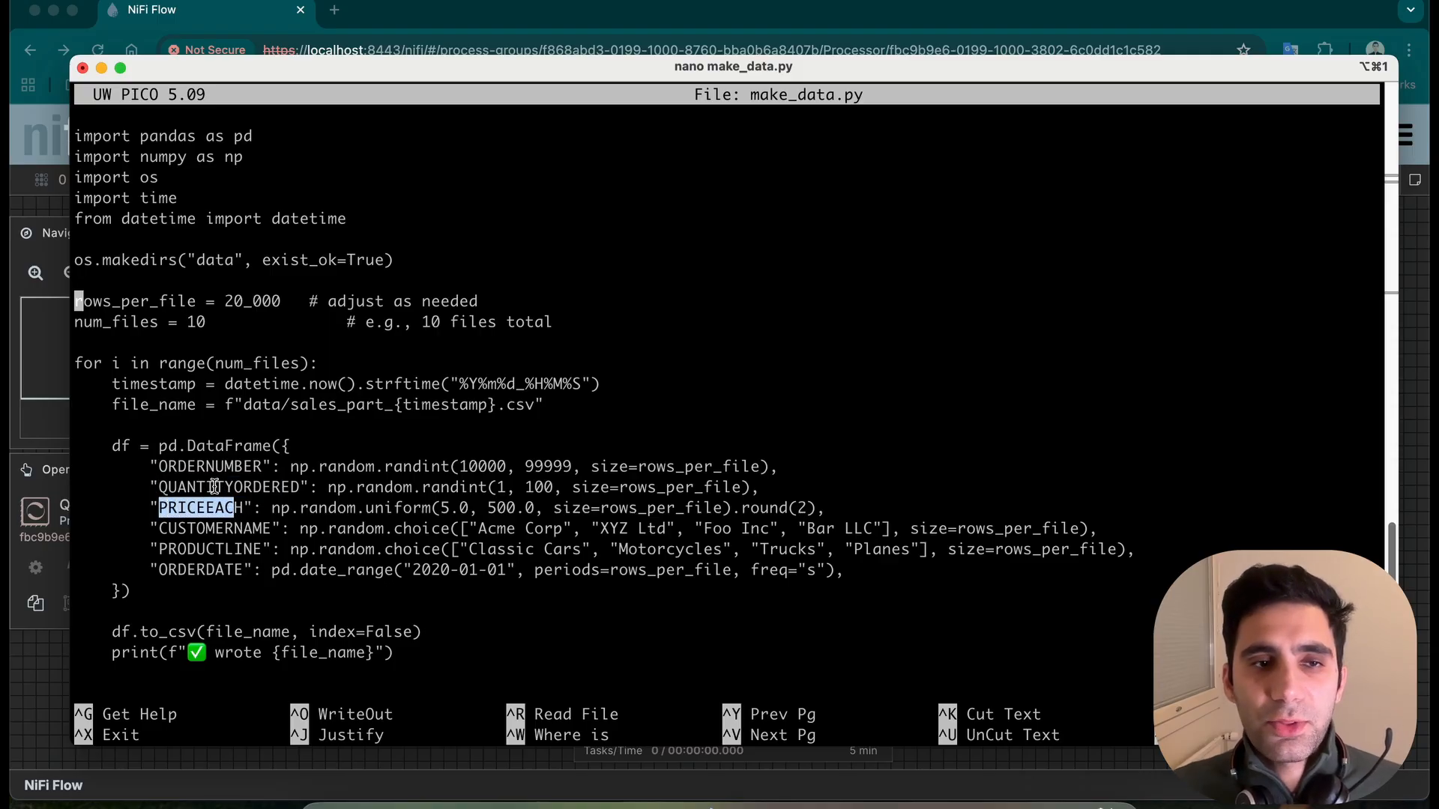
click(200, 492)
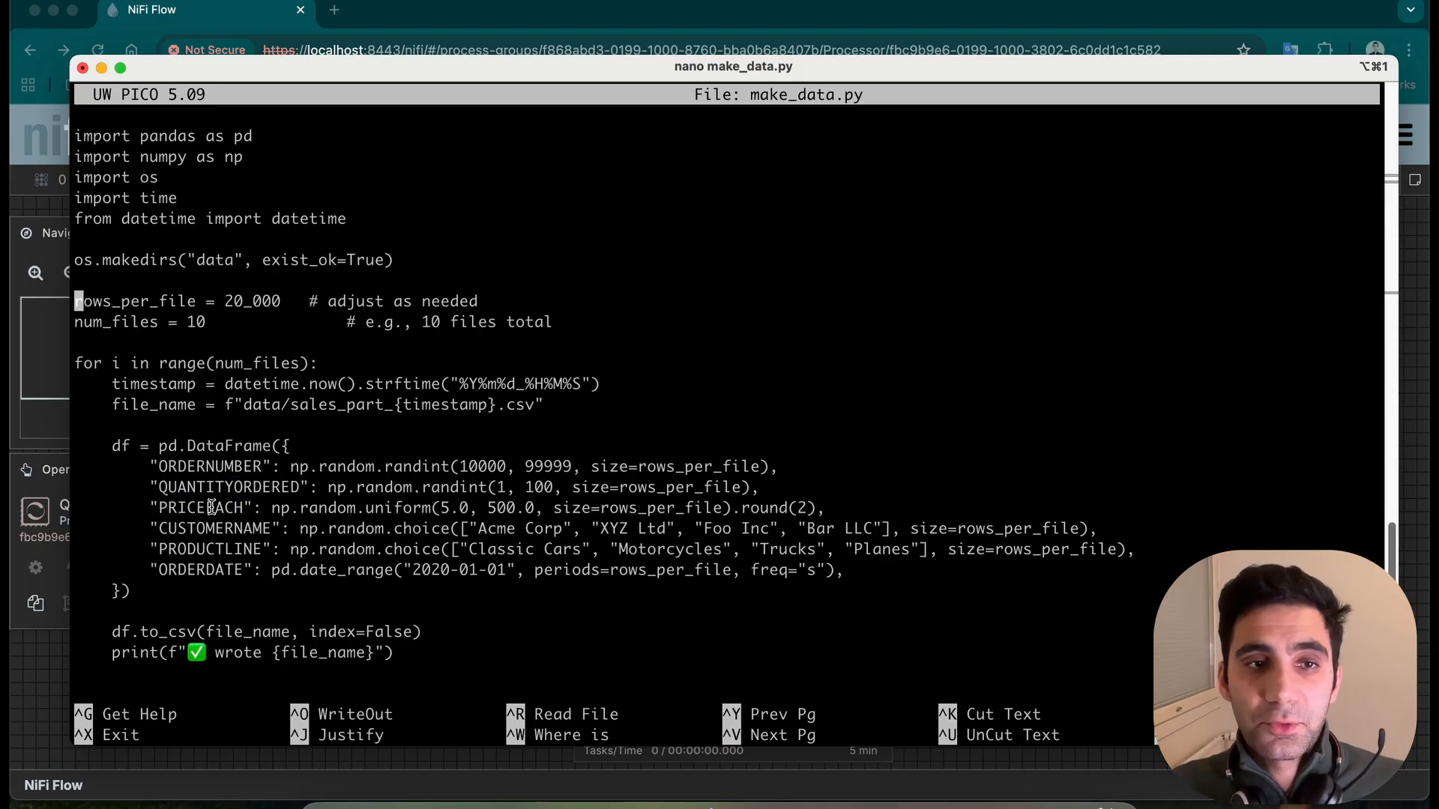
drag(196, 467, 209, 551)
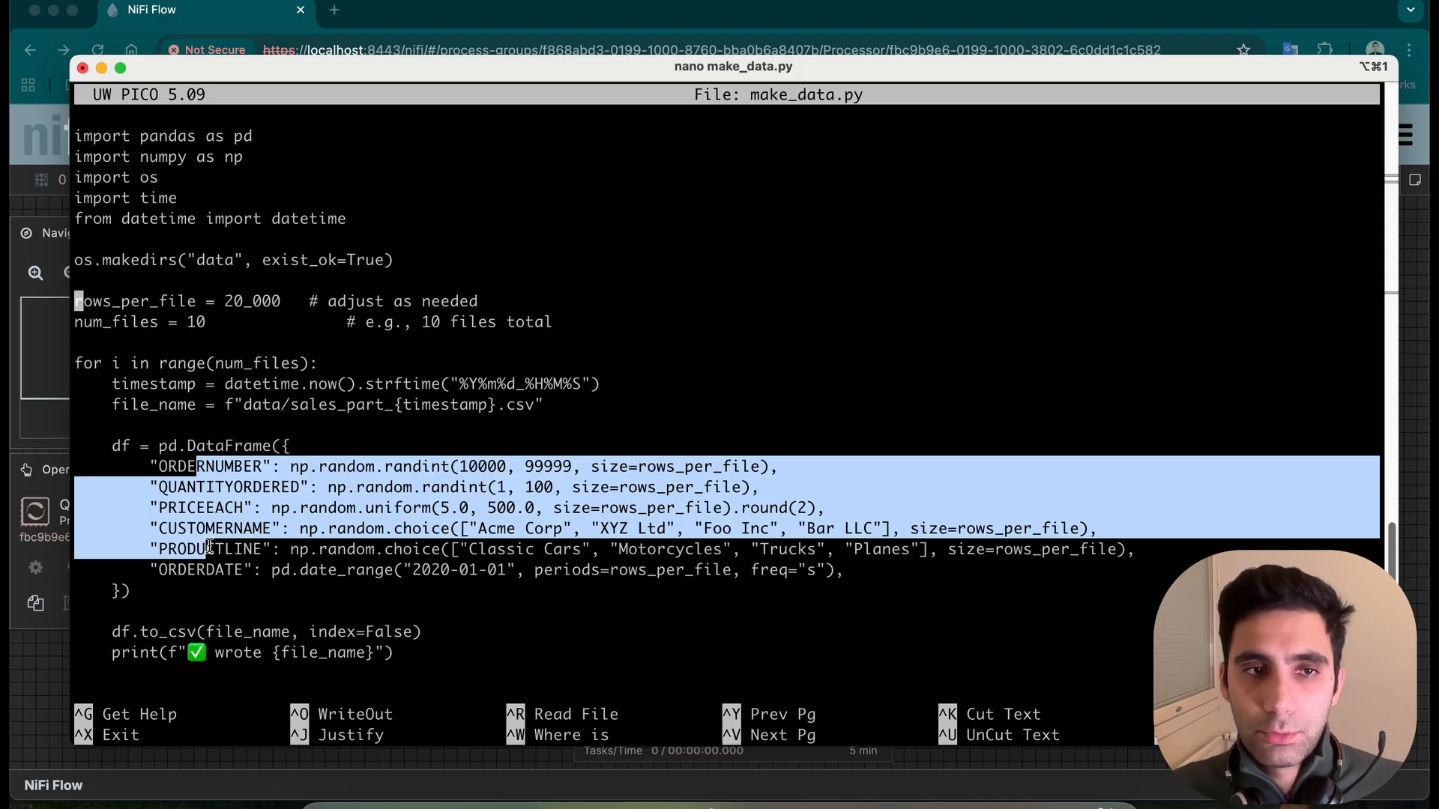
drag(204, 496, 207, 520)
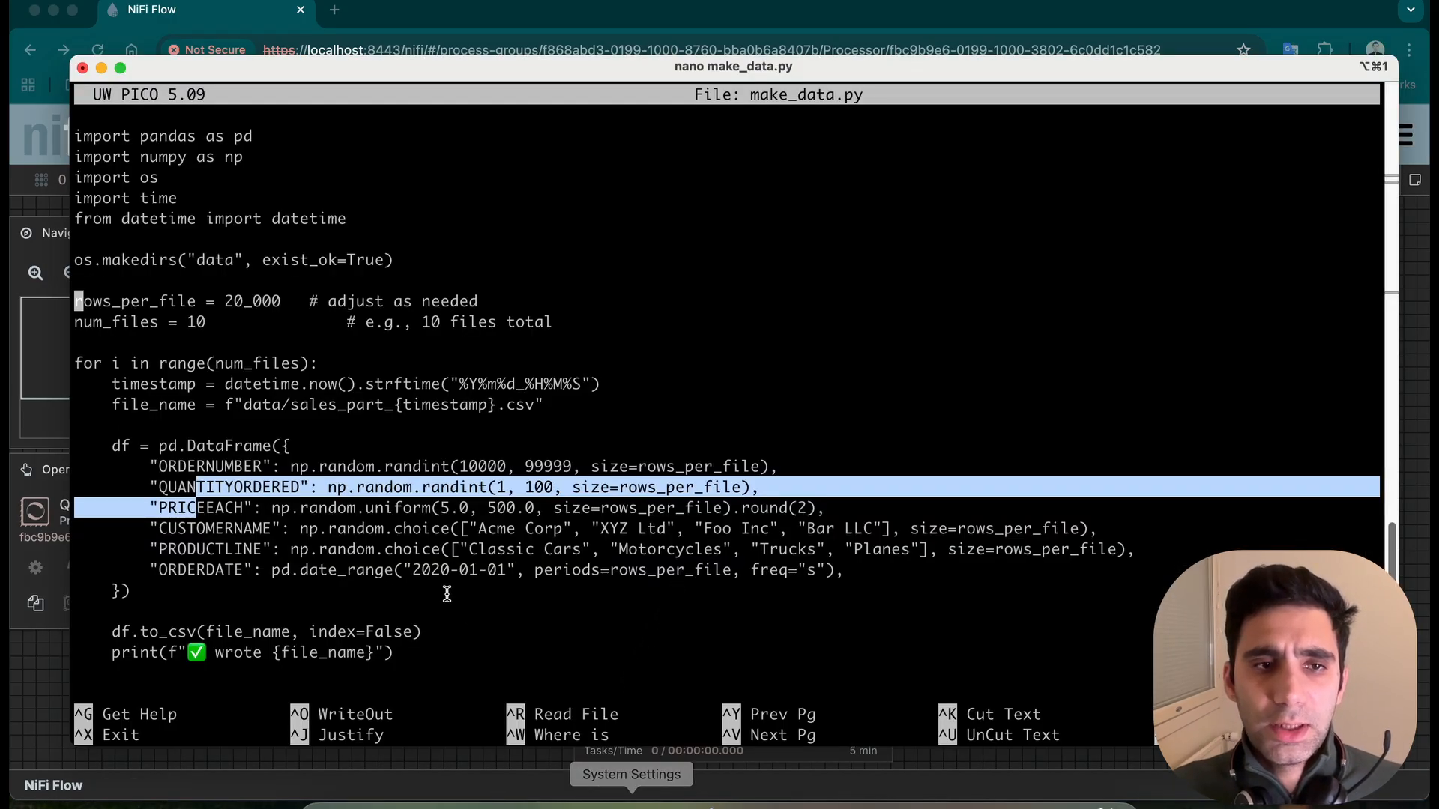
key(ctrl+x)
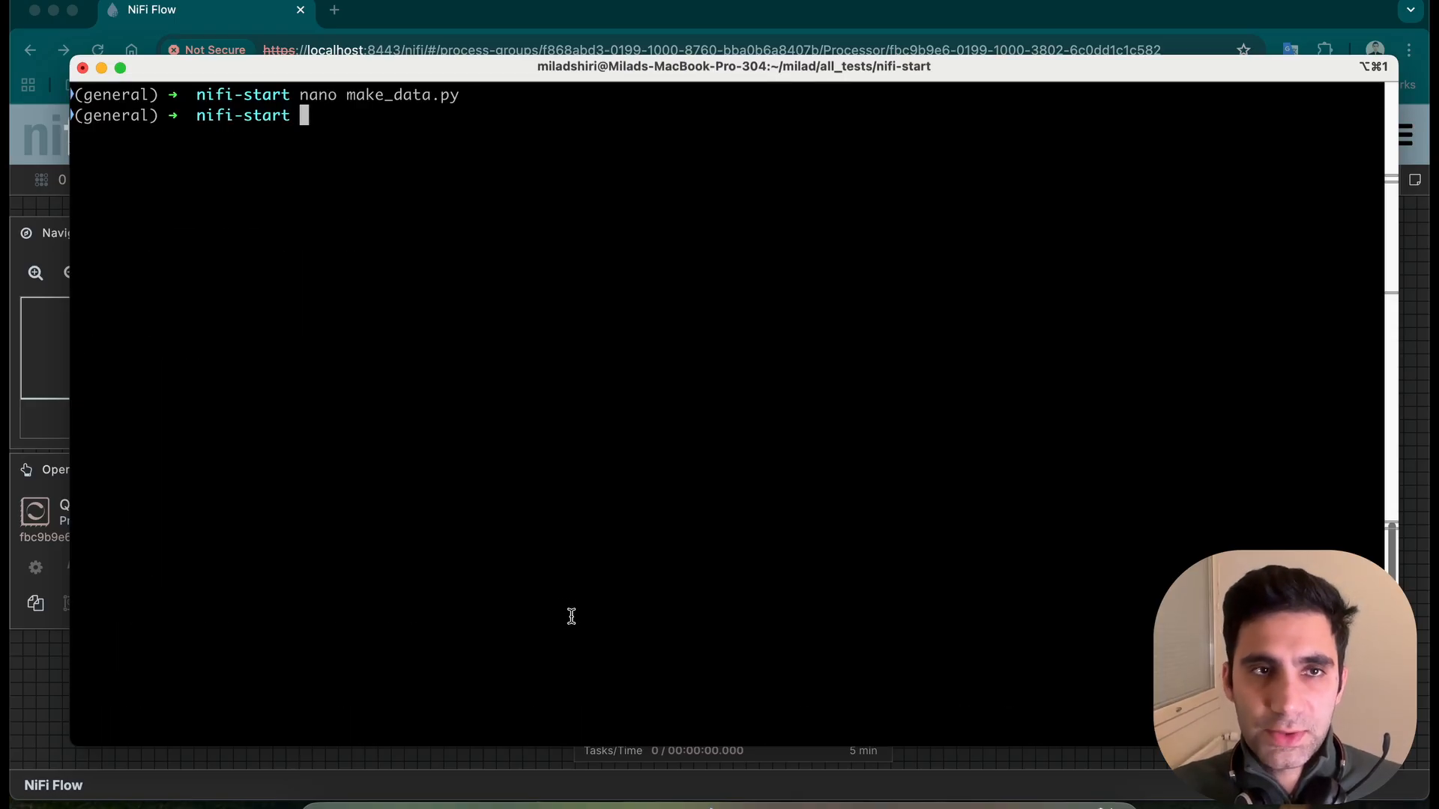
- Run make_data.py with Python to generate a few CSV files, and interrupt the script
text(python make_data.py)
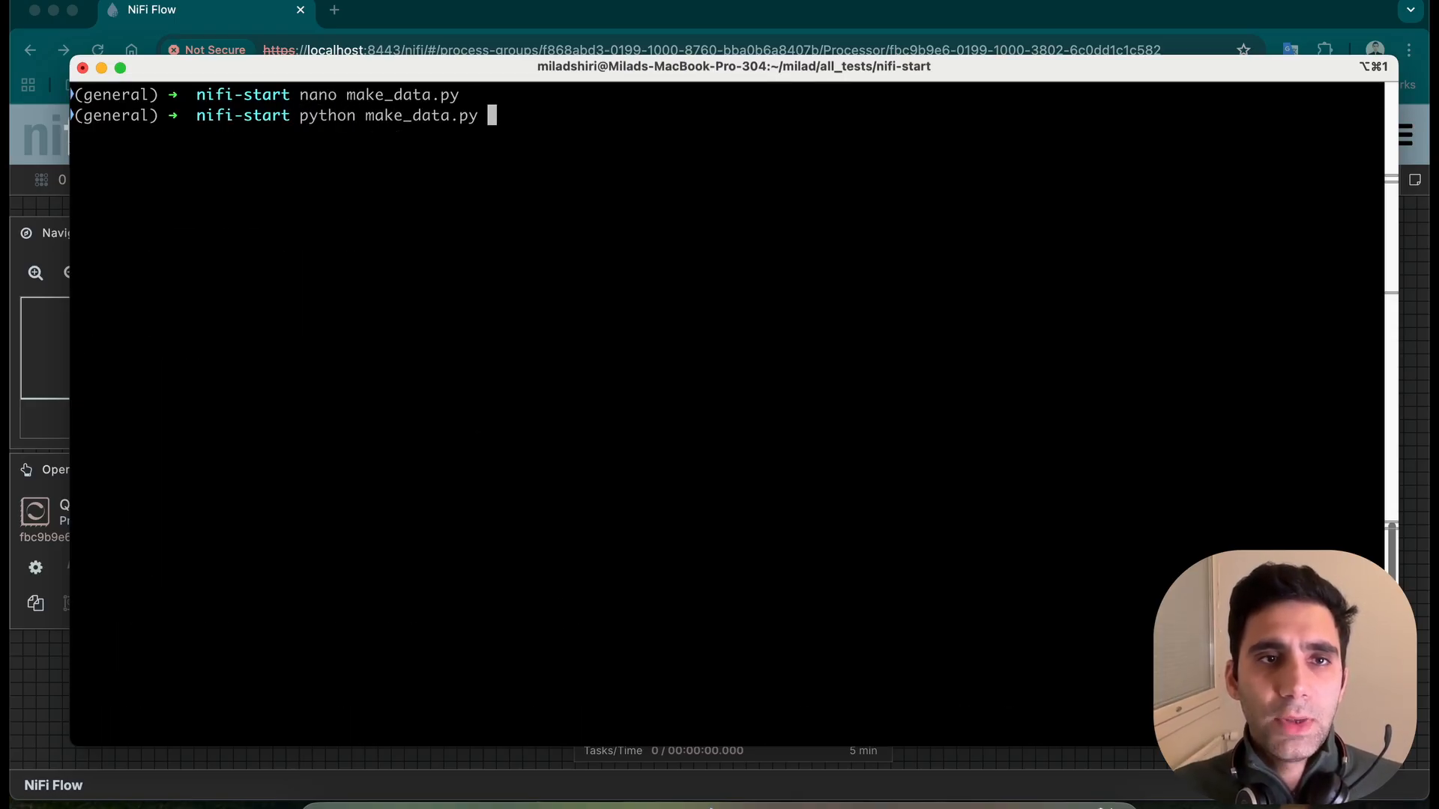
key(Return)
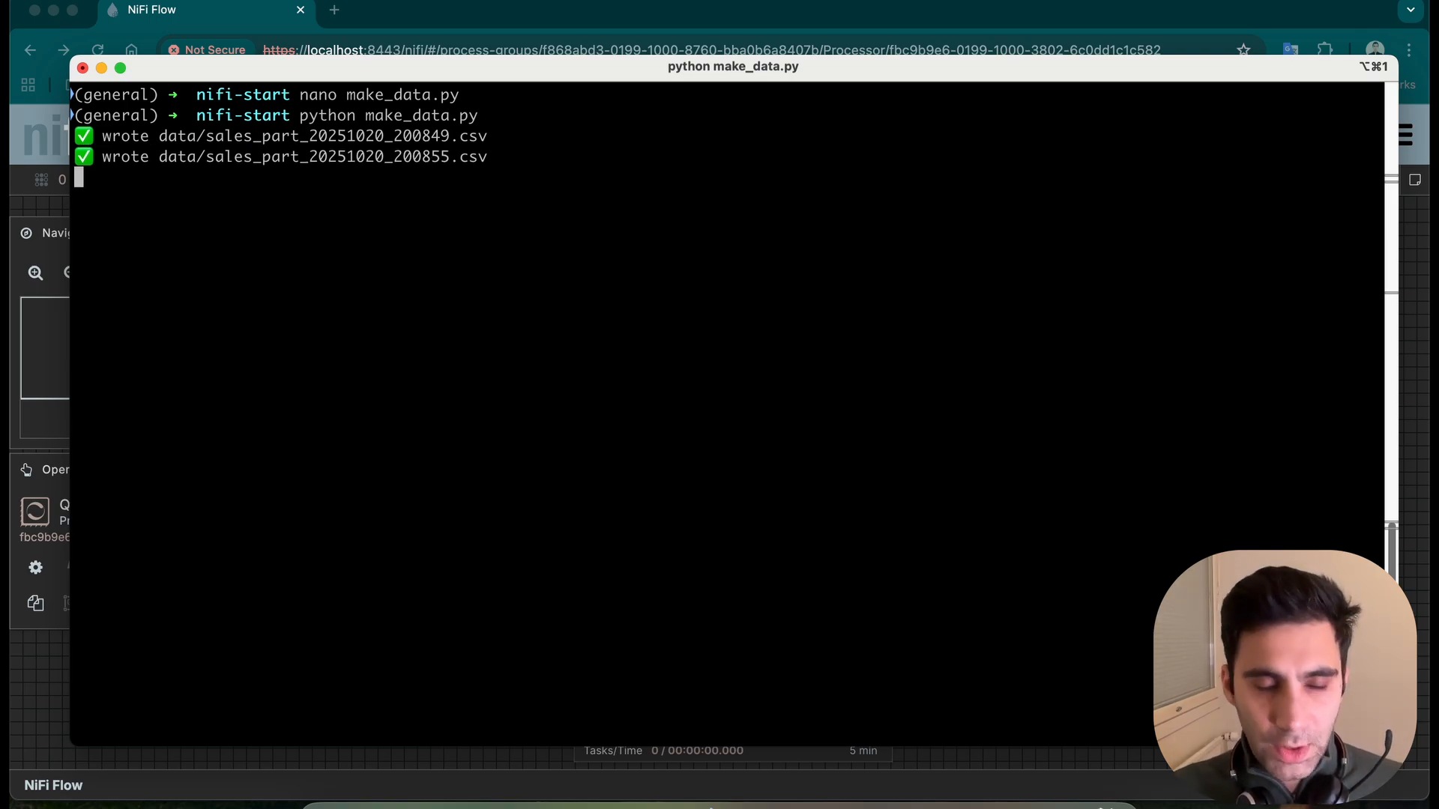
key(ctrl+c)
- List the contents of nifi-start and its data subfolder, and open the data folder in Finder
text(ls)
key(Return)
text(cd data)
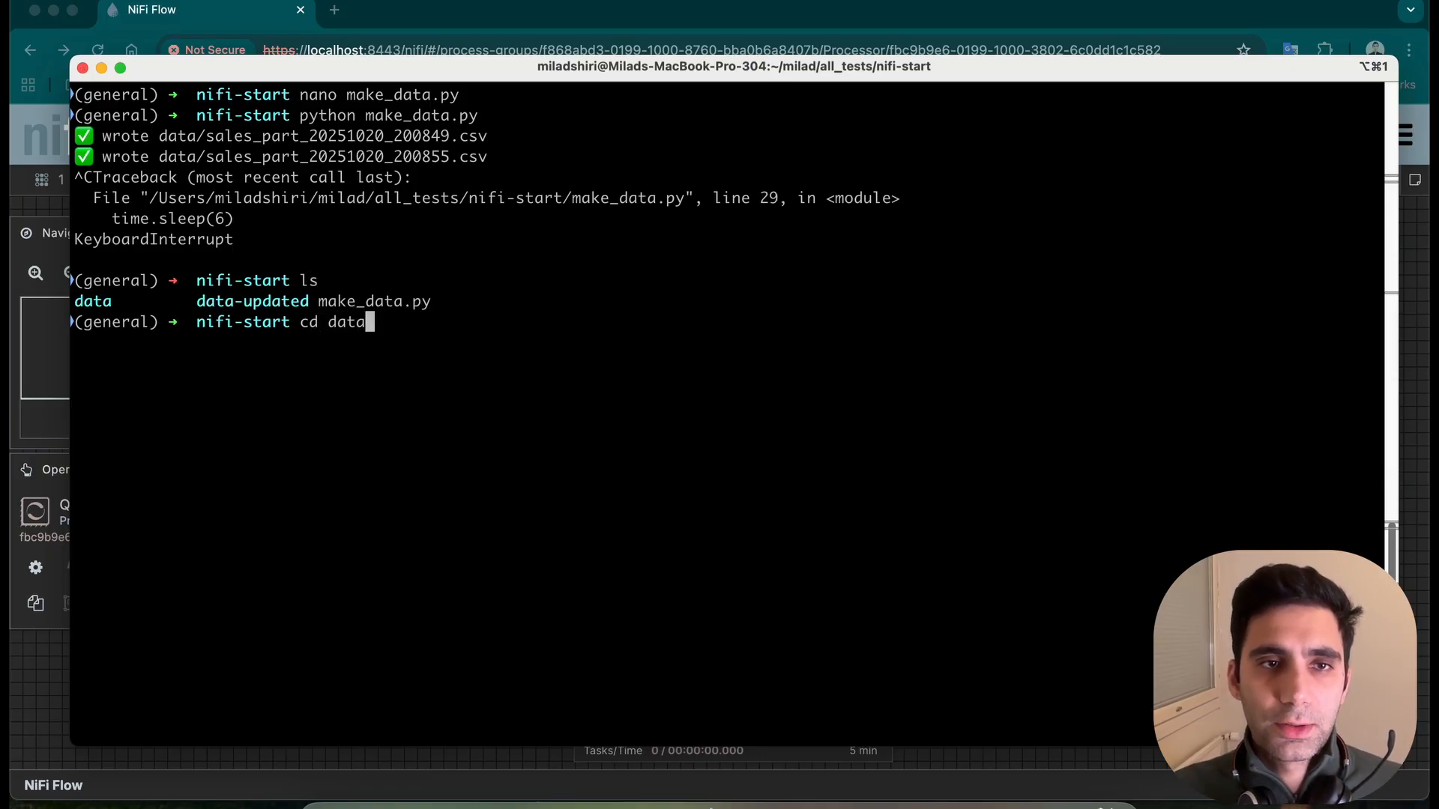
key(Return)
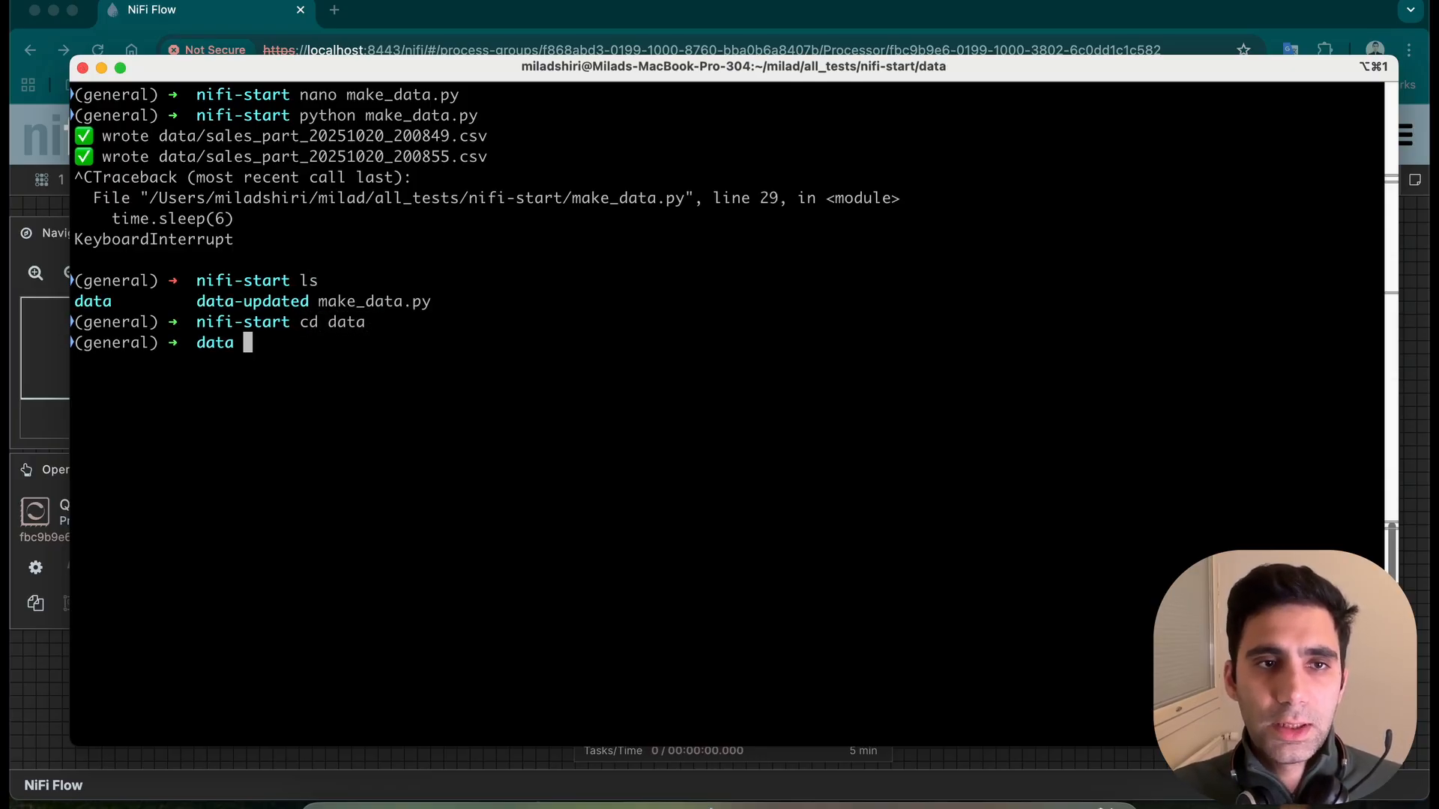
text(ls)
key(Return)
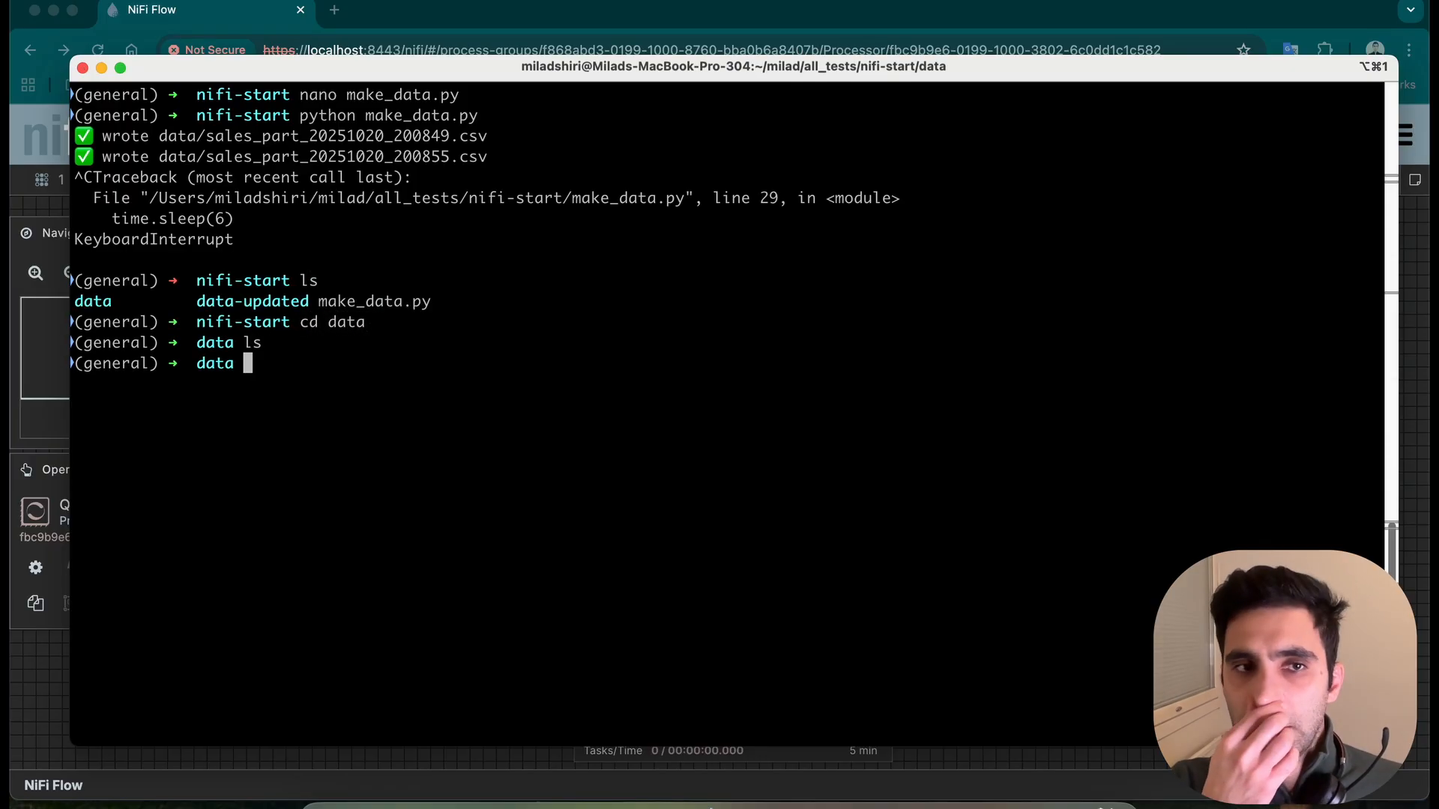
text(open .)
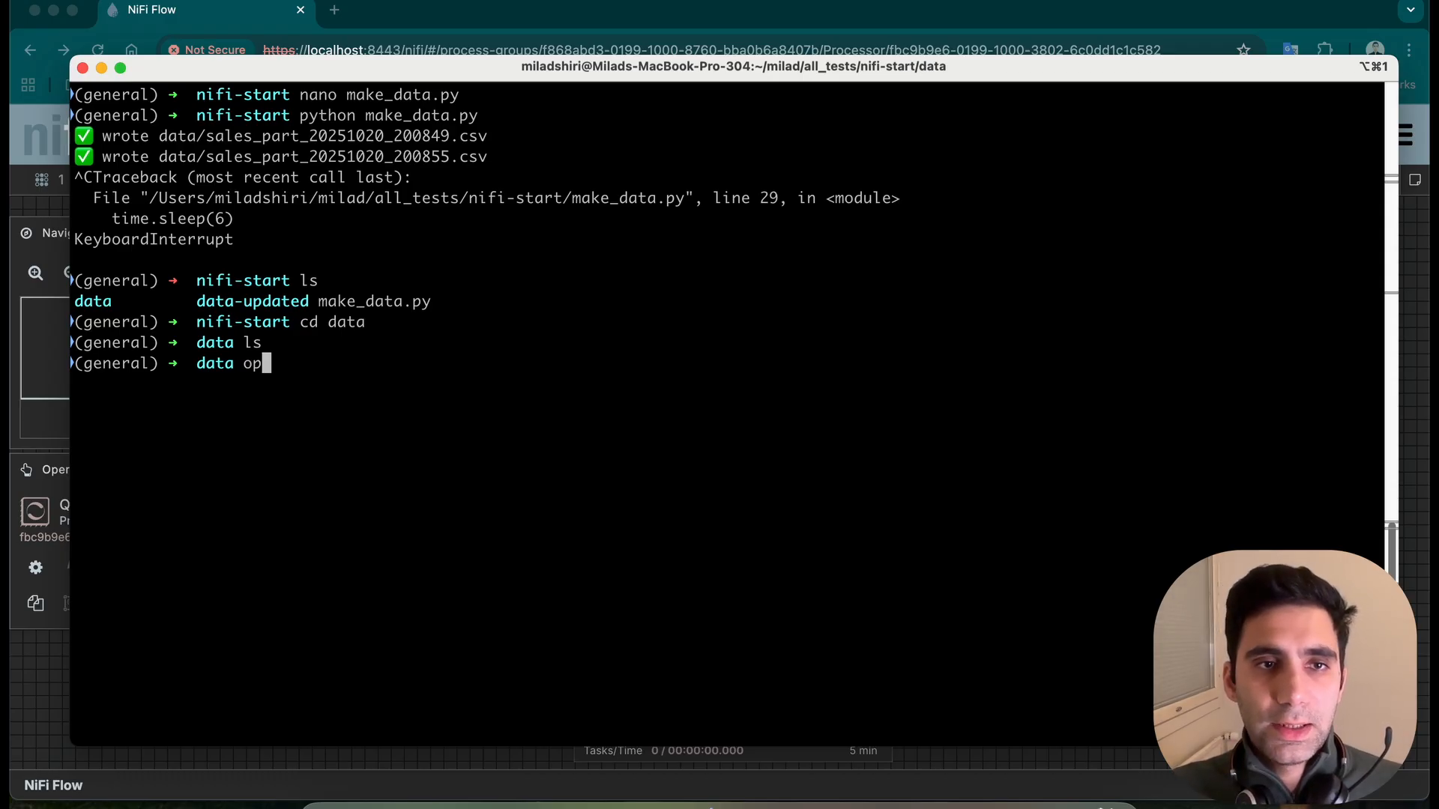
key(Return)
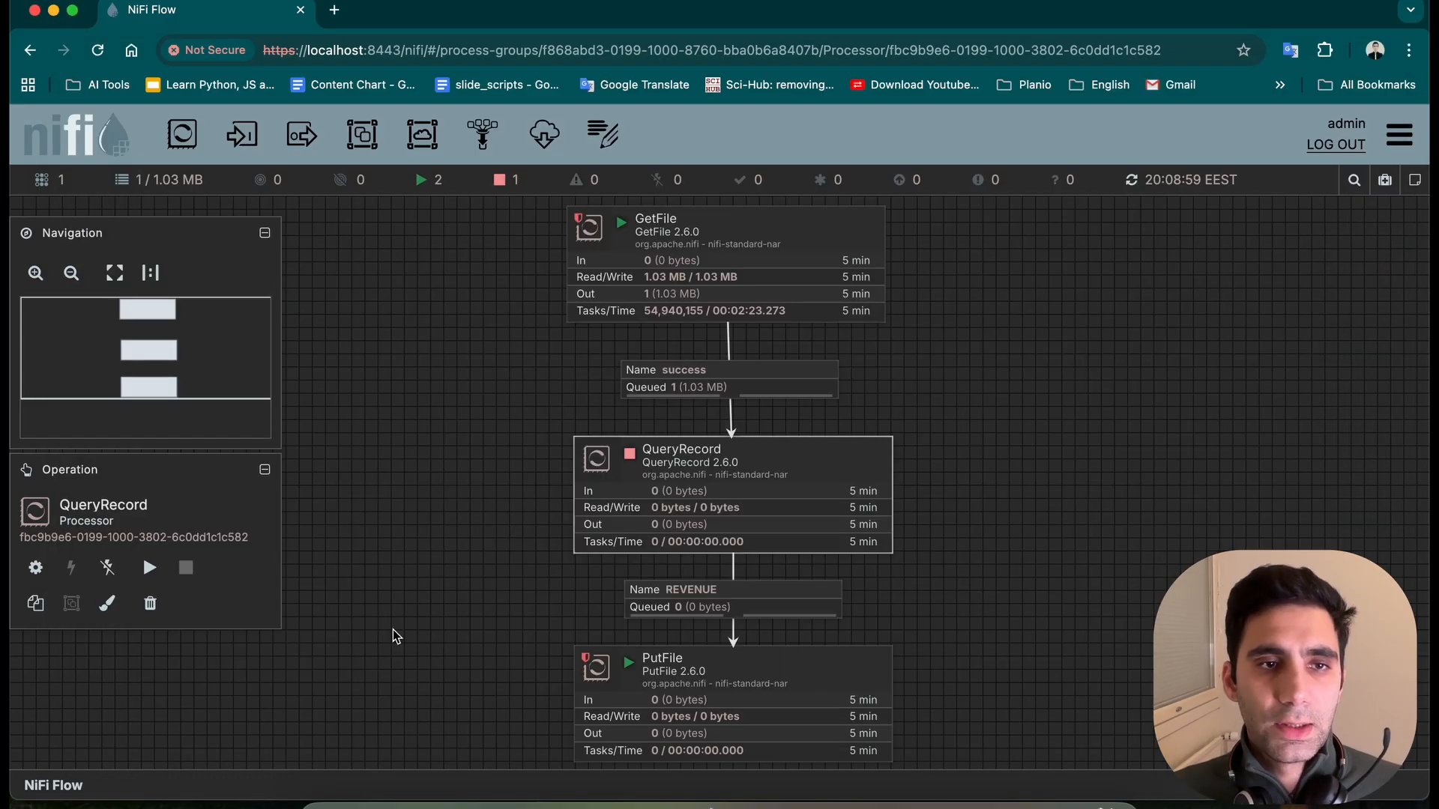
- Switch to NiFi and stop all processors in the NiFi Flow process group
click(393, 630)
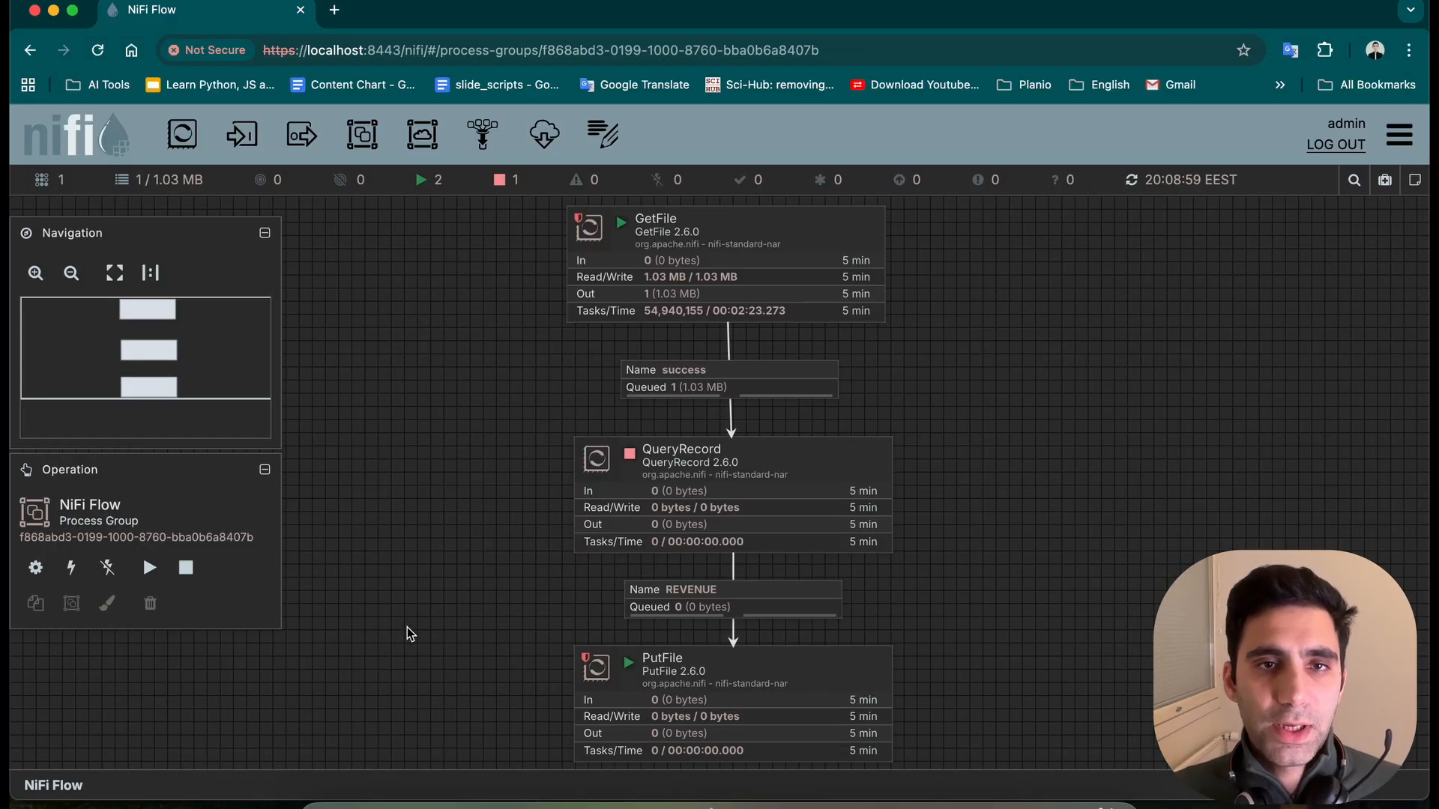
scroll(315, 634, up, 3)
scroll(484, 640, down, 3)
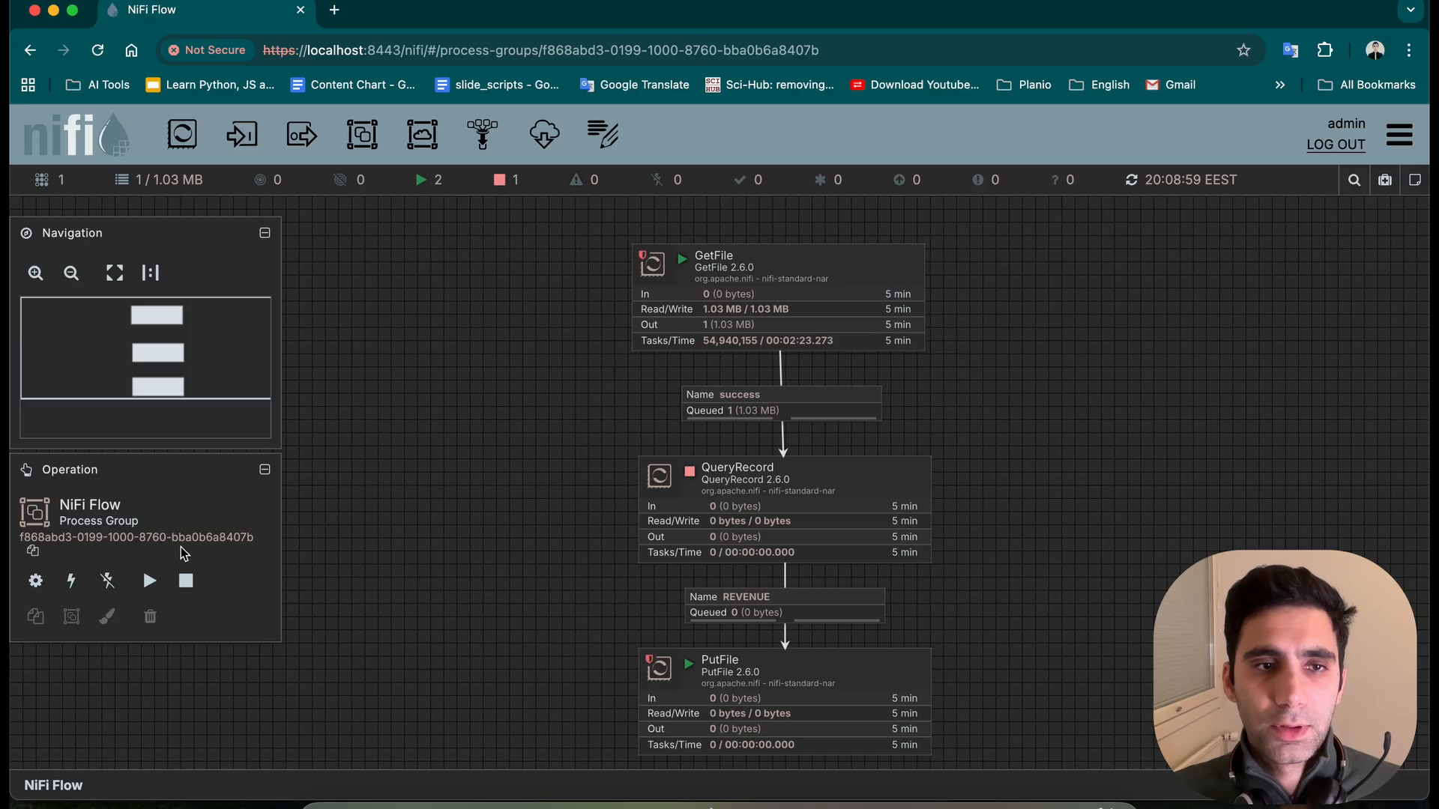
click(186, 568)
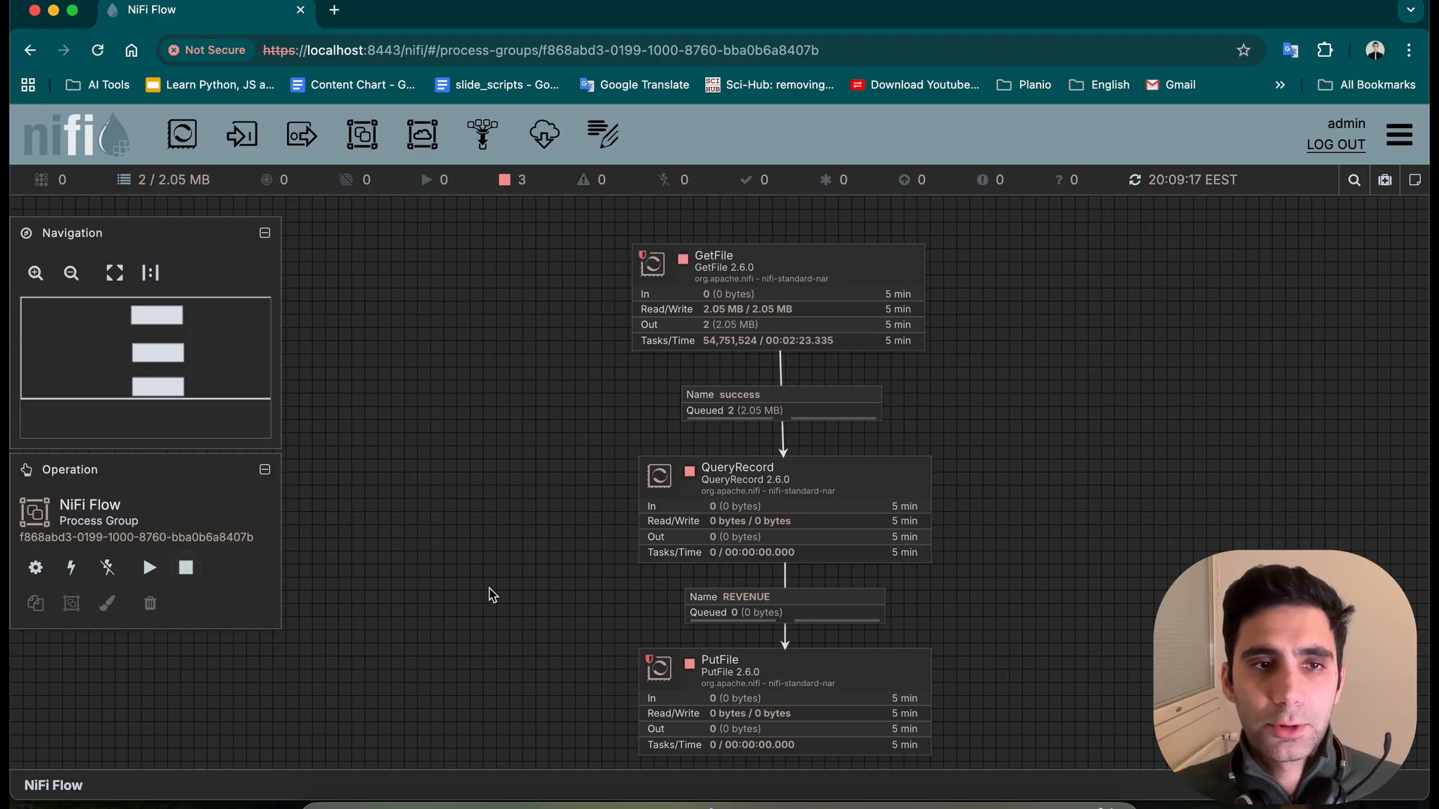
- Switch to Finder and check the contents of the data folder
key(super+Tab)
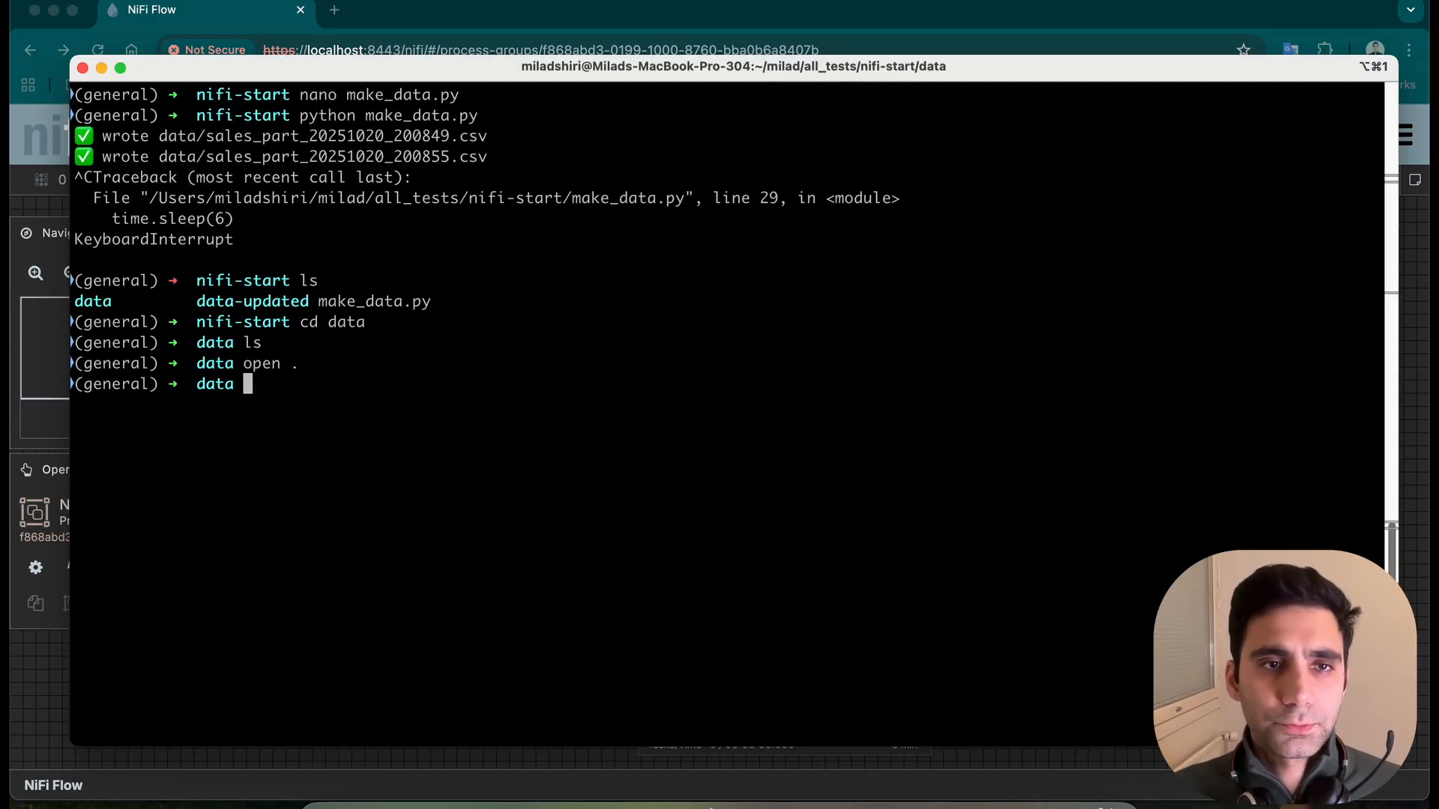
key(super+Tab)
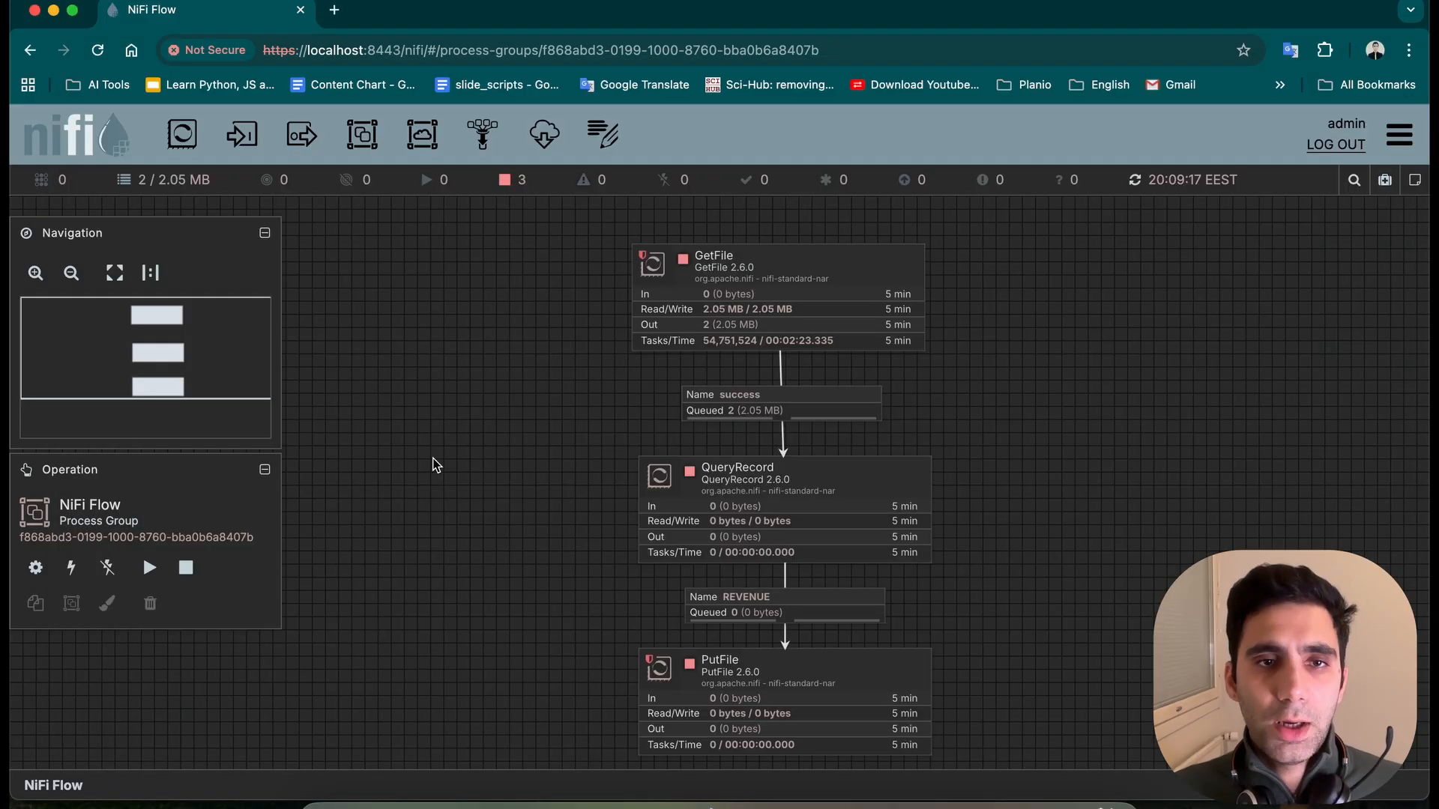
key(super+Tab)
key(Tab)
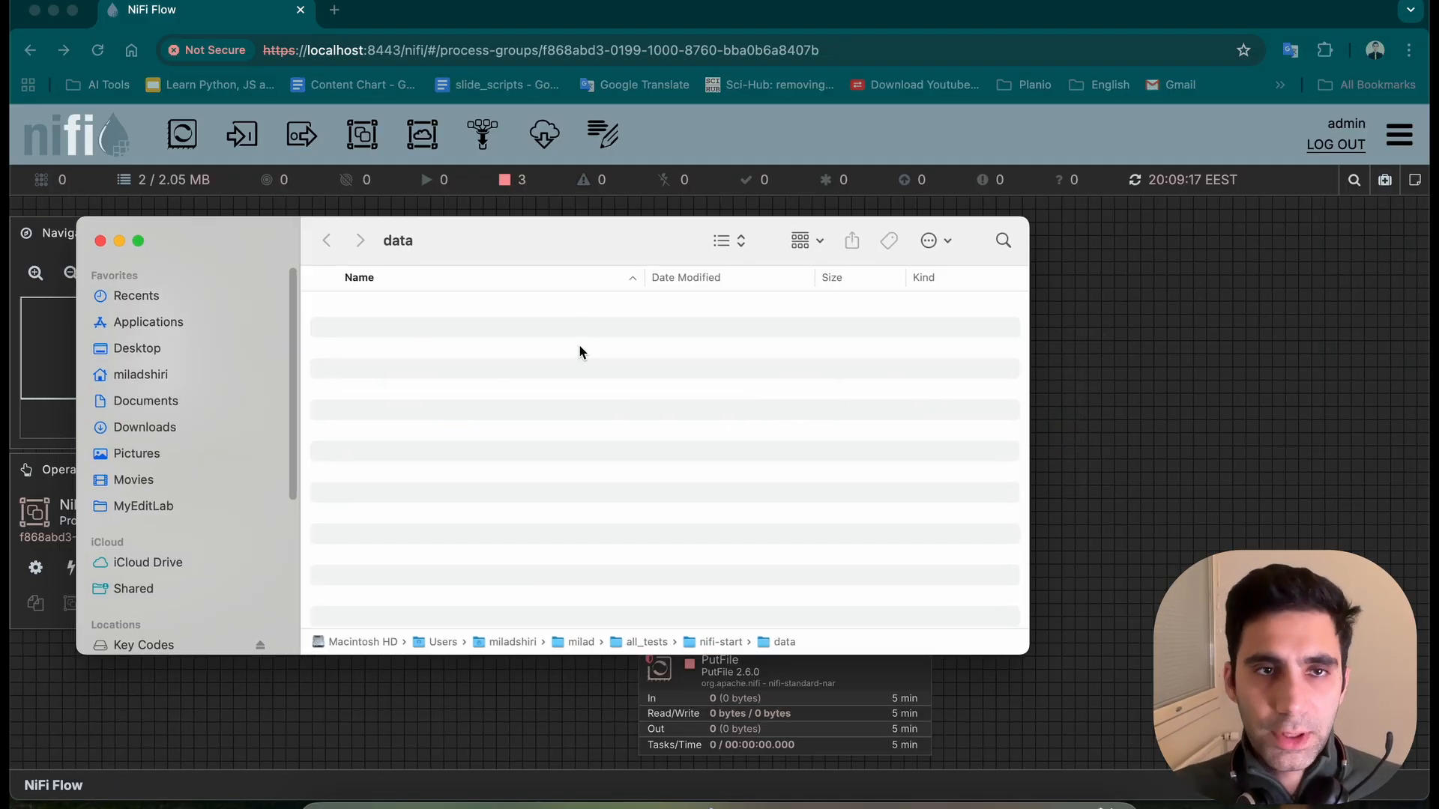
- Switch to iTerm, return to the nifi-start folder and run make_data.py with Python again
key(super+Tab)
key(super+Tab)
key(Tab)
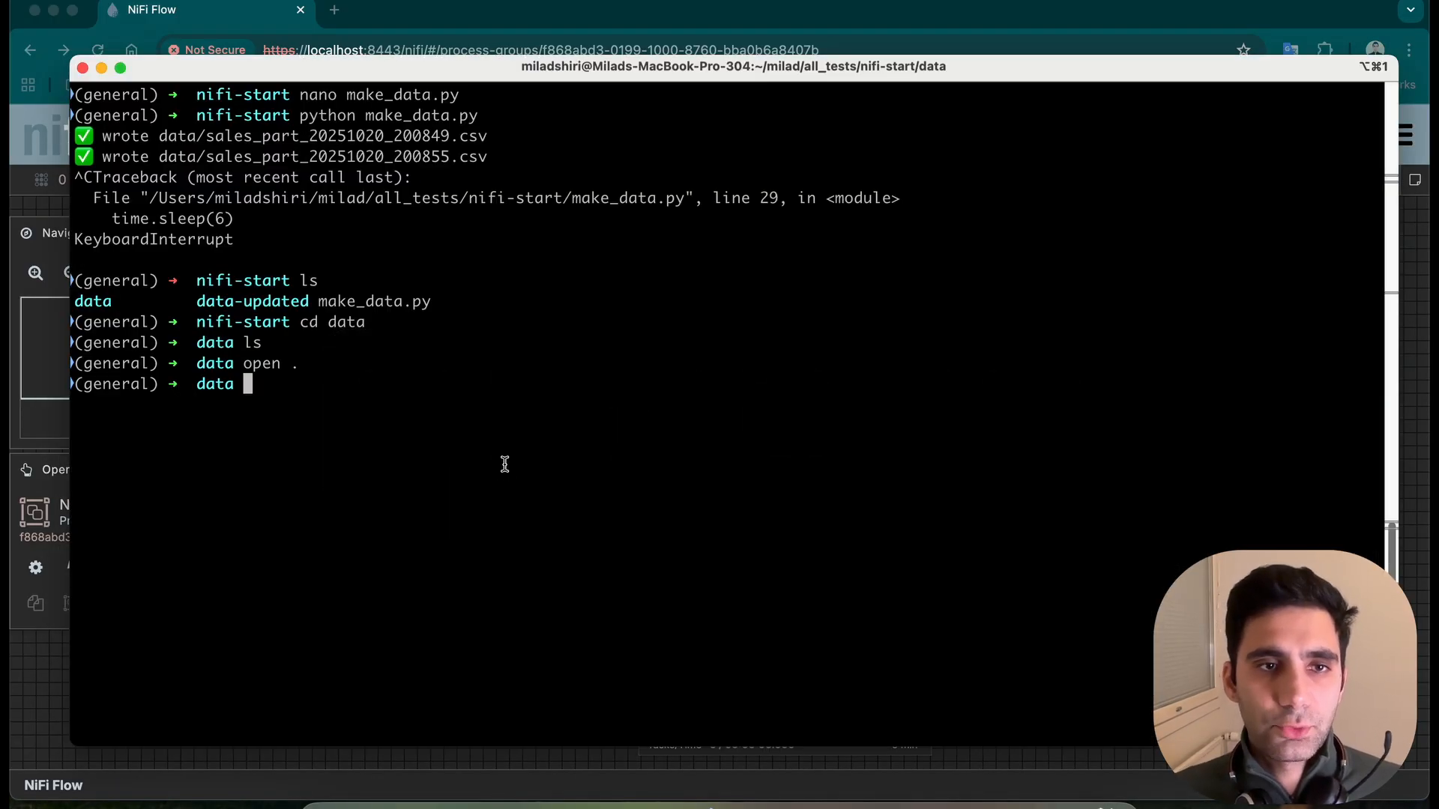
key(BackSpace)
key(BackSpace)
key(BackSpace)
key(BackSpace)
key(BackSpace)
key(BackSpace)
key(BackSpace)
text(cd ..)
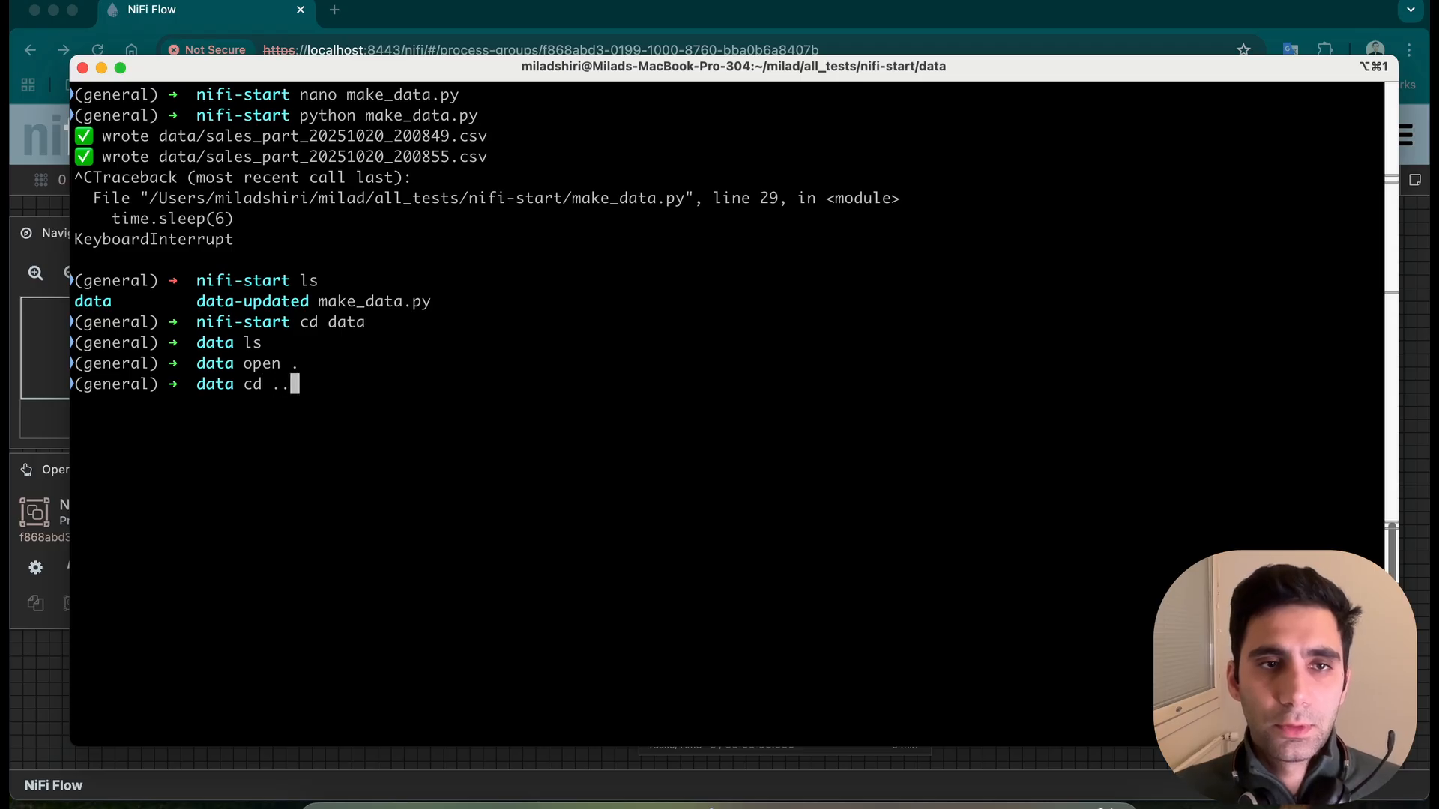
key(Return)
text(python make_data.py)
key(Return)
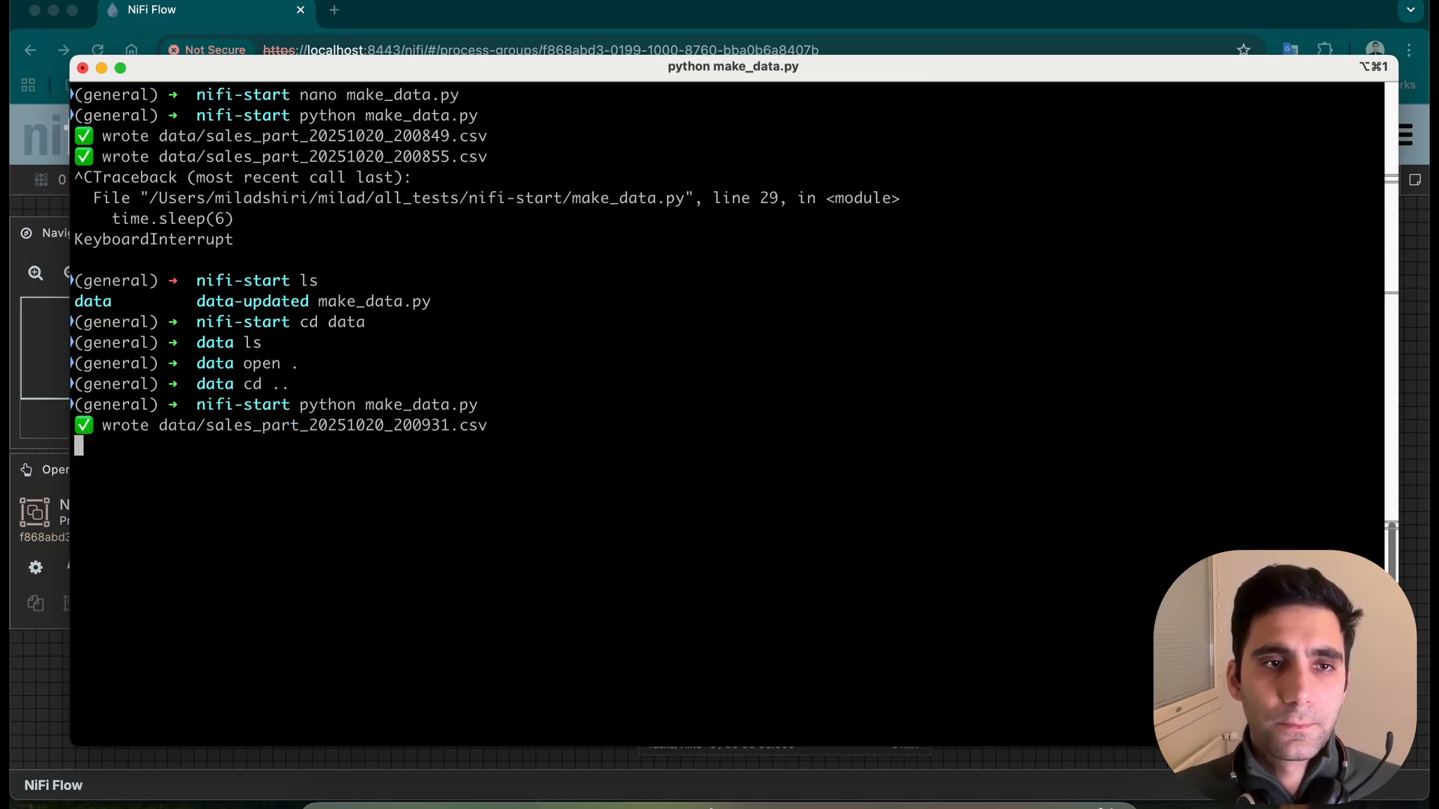
- Check the generated sales_part CSV files in Finder's data folder, and interrupt the running script in iTerm
key(super+Tab)
key(super+Tab)
key(super+Tab)
key(super+Tab)
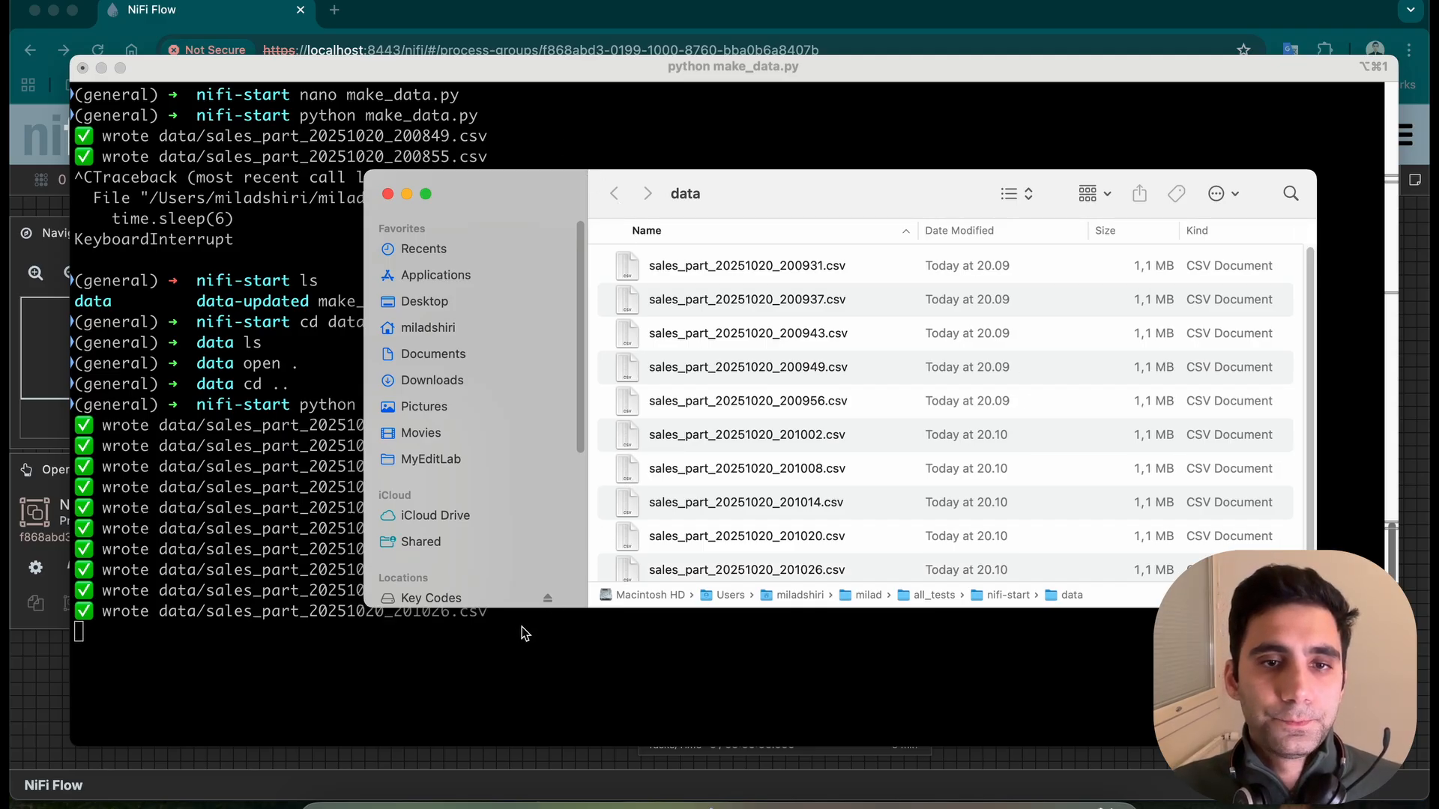
click(555, 655)
key(ctrl+c)
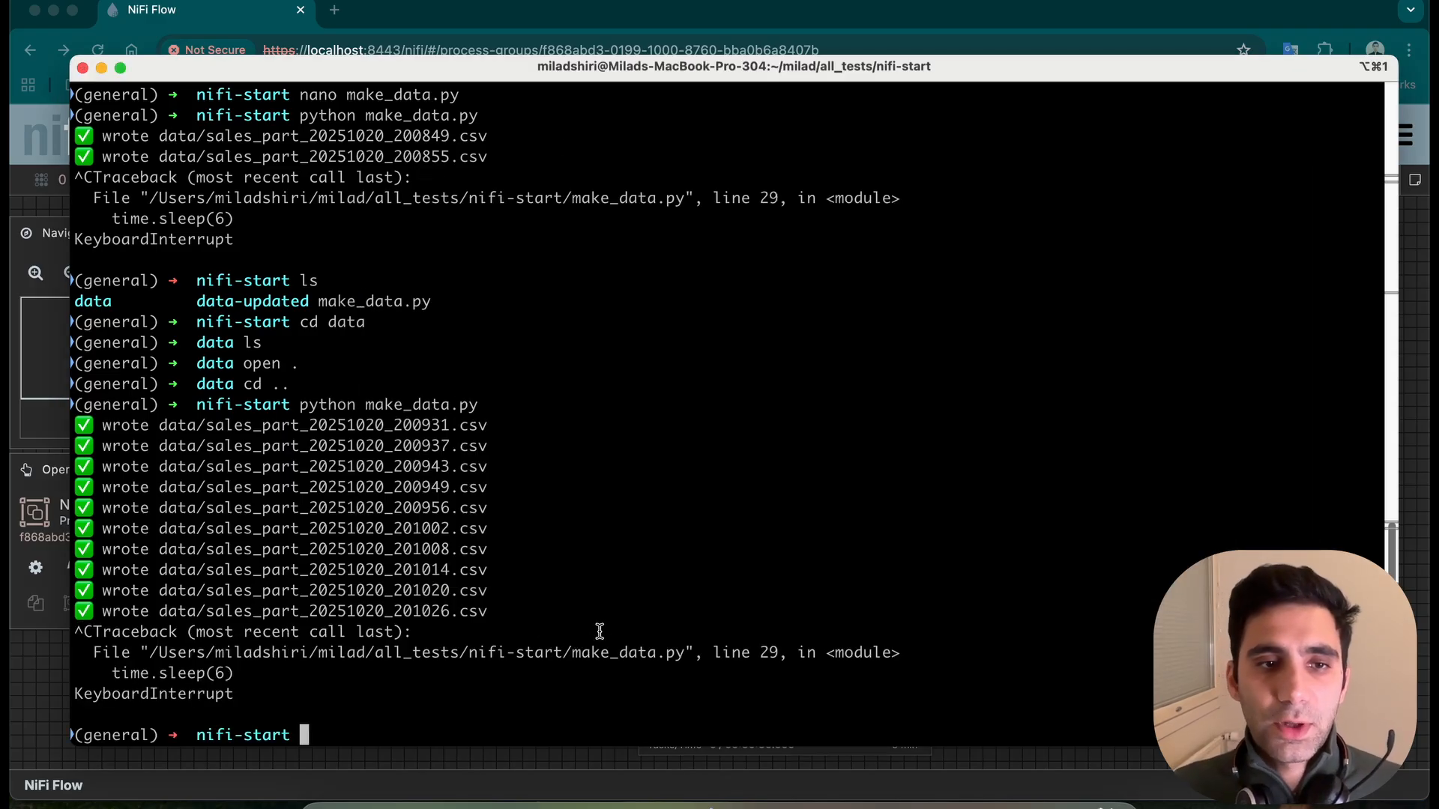
- List the nifi-start folder, change into data-updated and open that folder in Finder
text(ls)
key(Return)
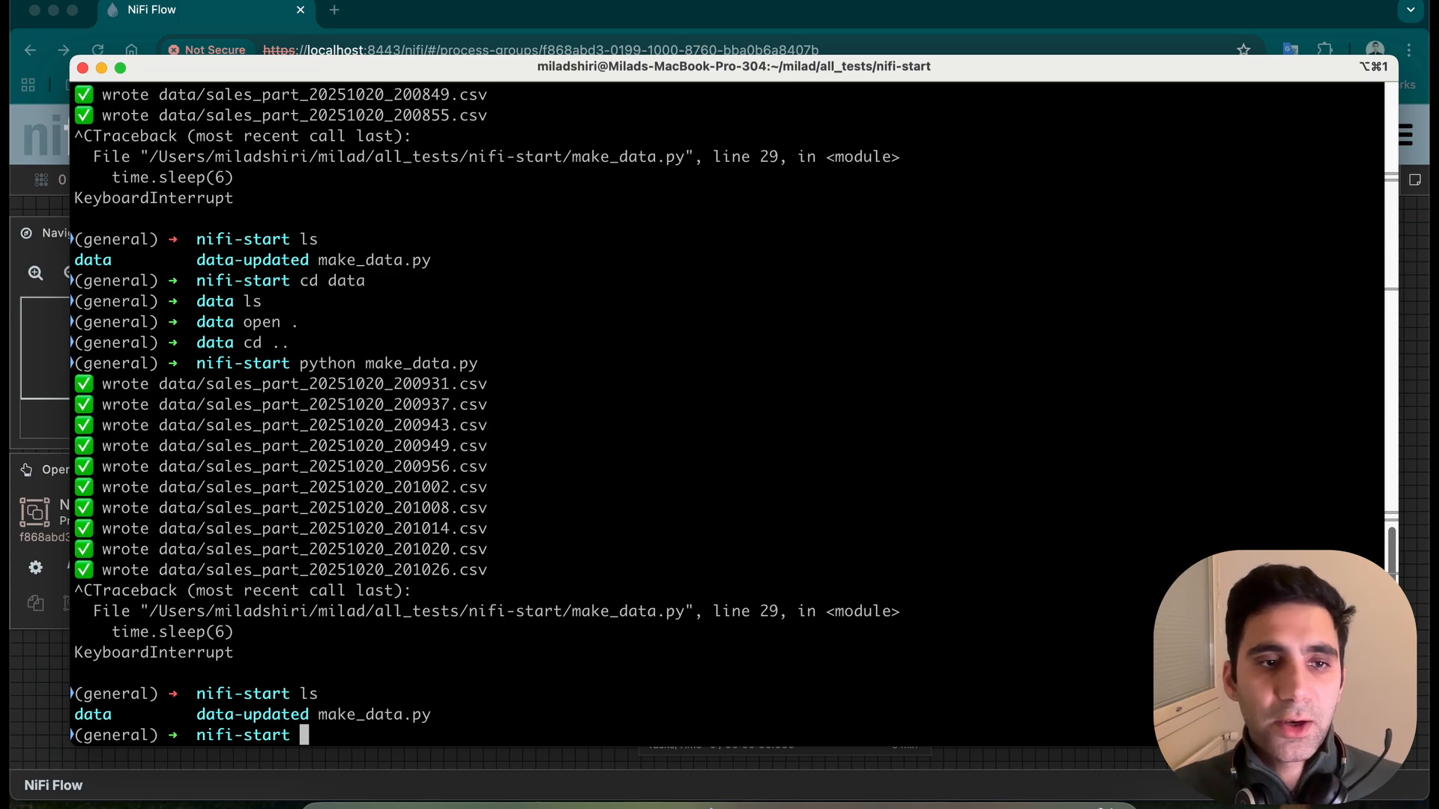
text(cd d)
key(Tab)
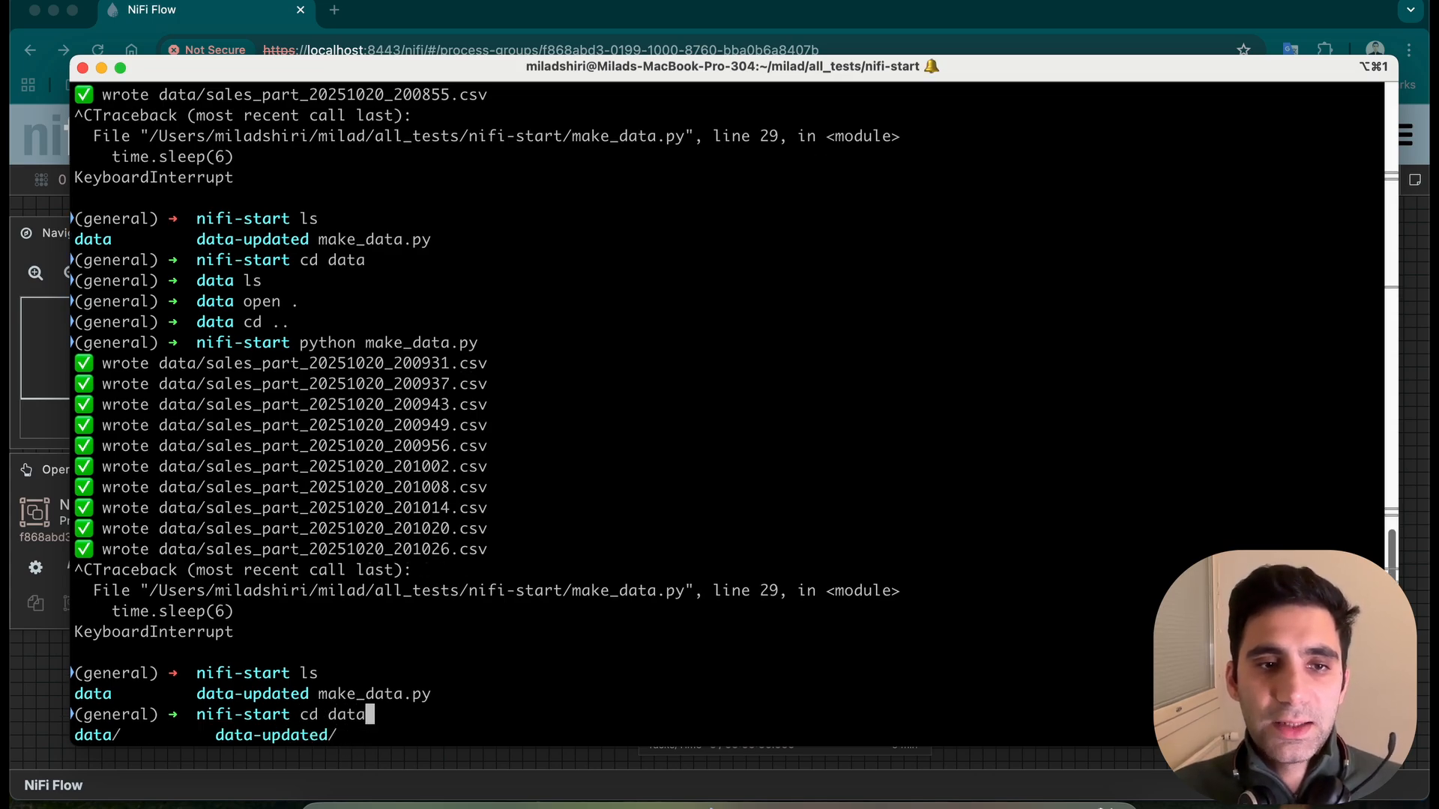
text(-)
key(Tab)
key(Return)
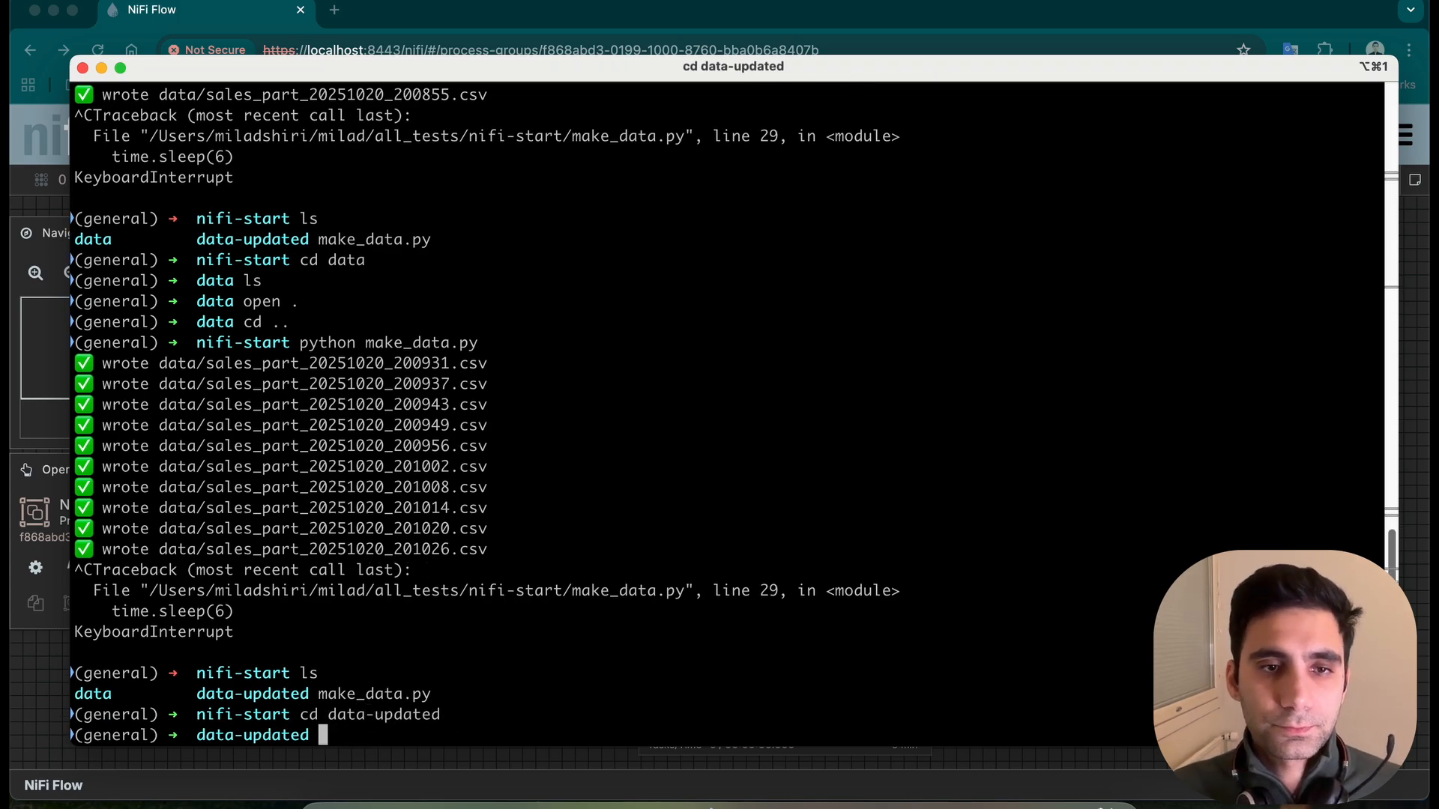
text(open .)
key(Return)
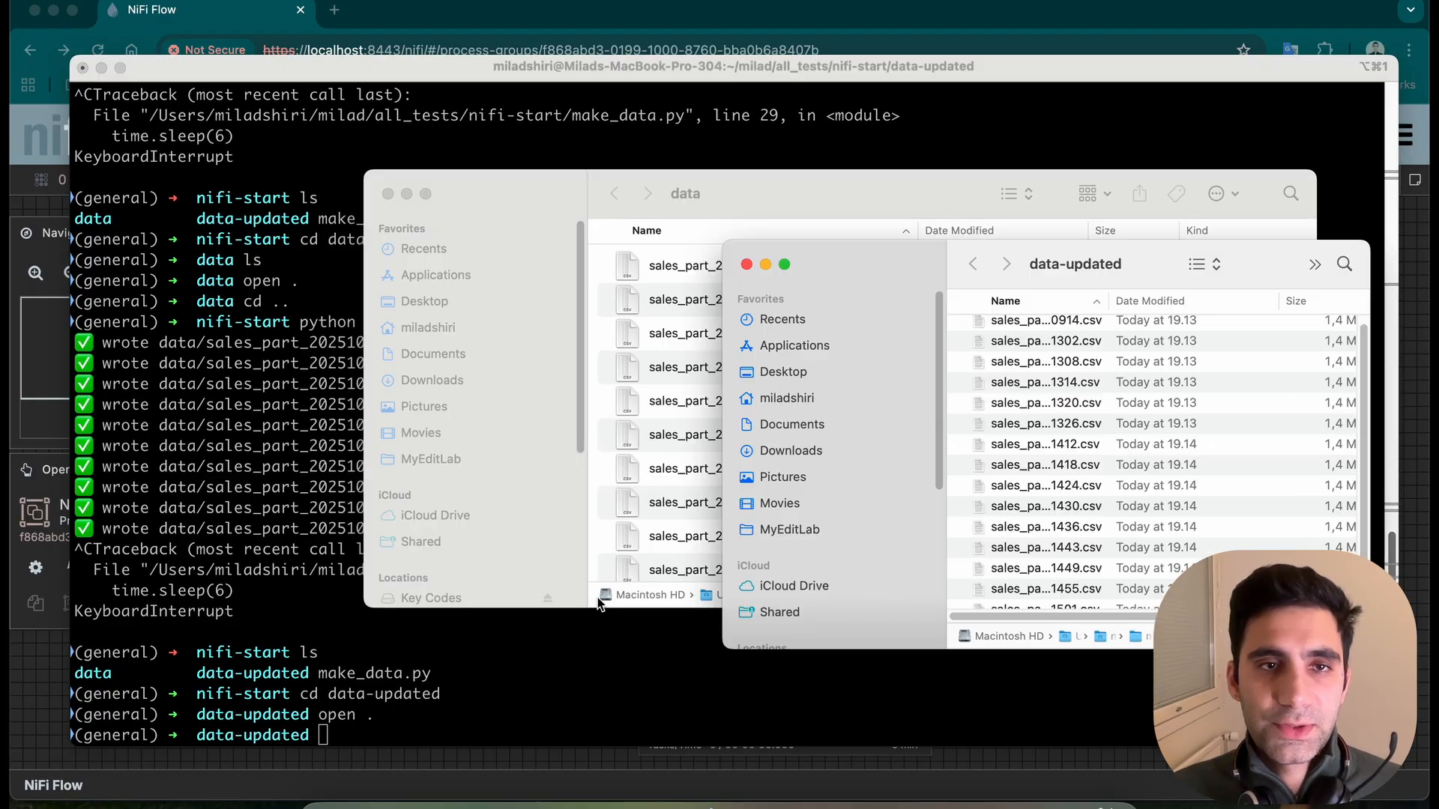
- Move all CSV files in the data-updated folder to the Trash
drag(1055, 257, 522, 145)
click(560, 251)
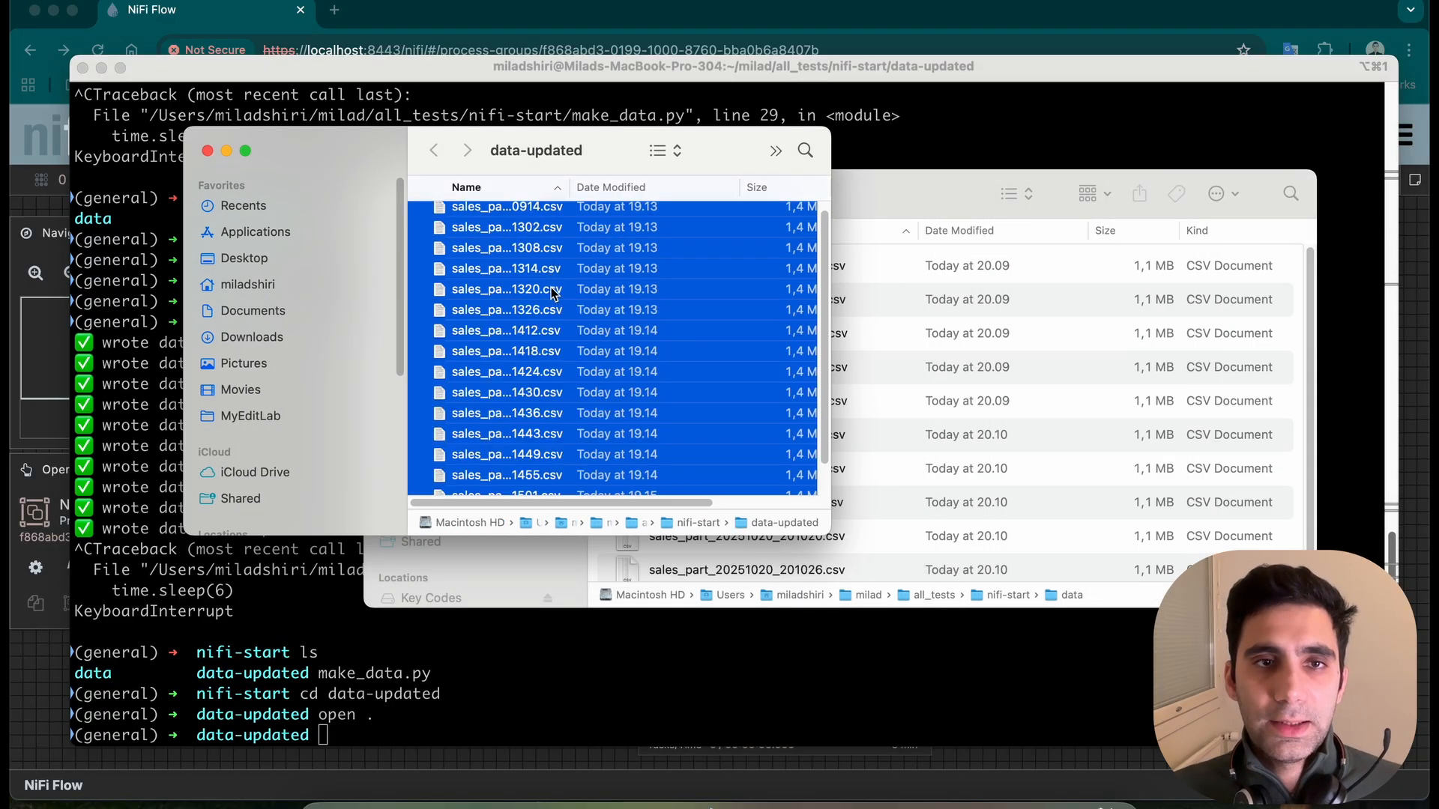
key(super+a)
drag(490, 312, 1109, 803)
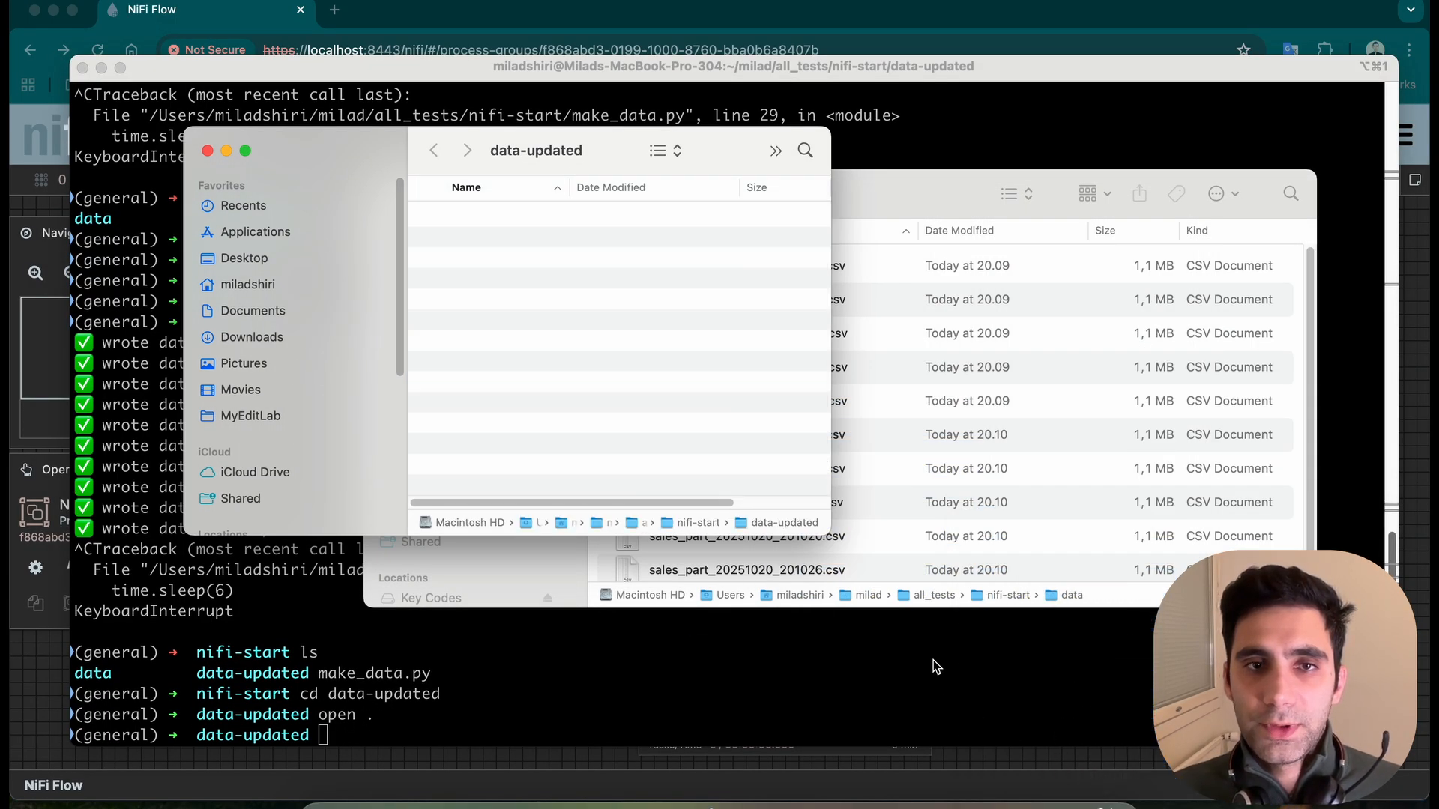
- Resize and arrange the data and data-updated Finder windows side by side
drag(837, 537, 990, 621)
drag(638, 167, 1020, 241)
drag(672, 193, 358, 207)
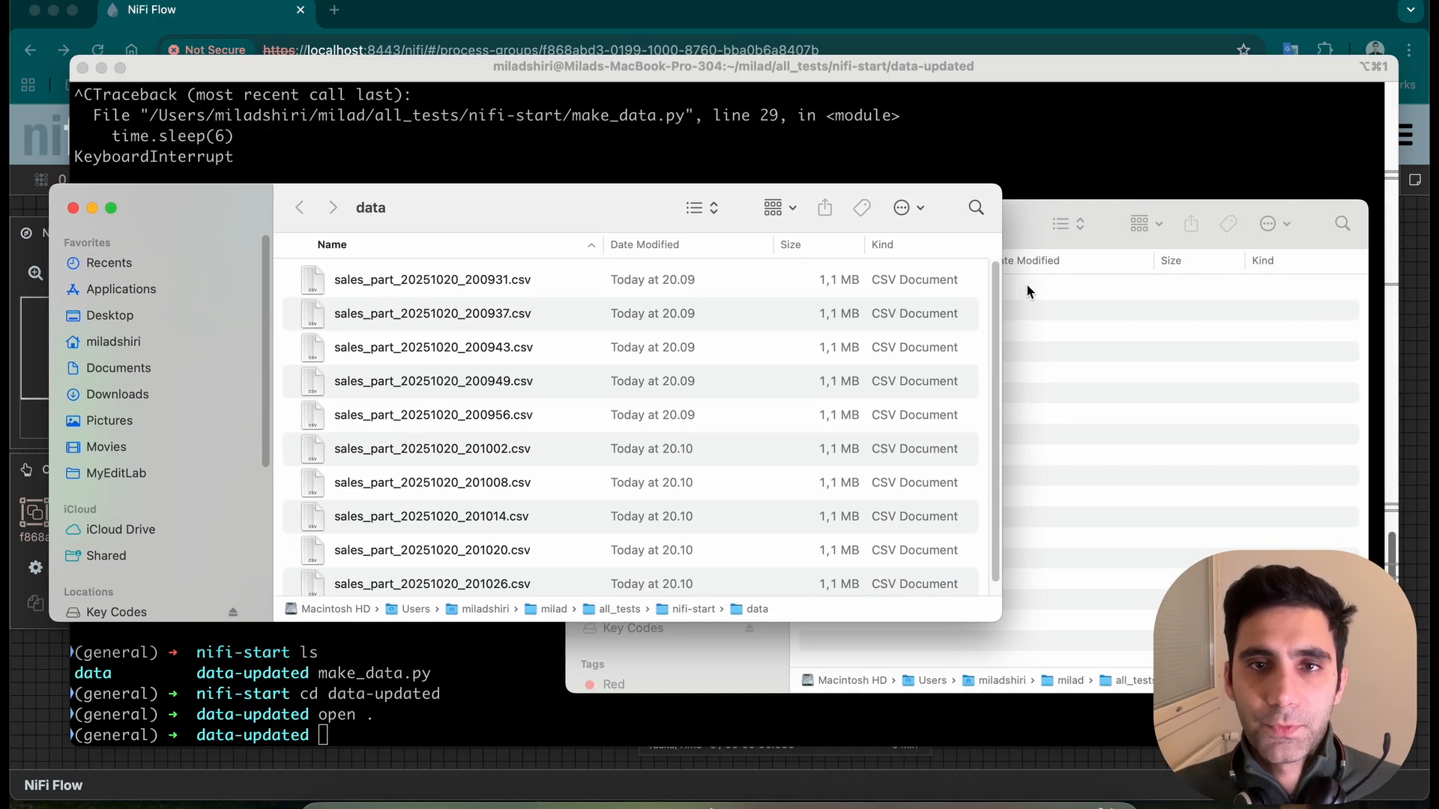
drag(1001, 288, 636, 286)
drag(715, 222, 799, 183)
mouse_move(639, 245)
mouse_down()
mouse_move(682, 245)
mouse_move(658, 245)
mouse_up()
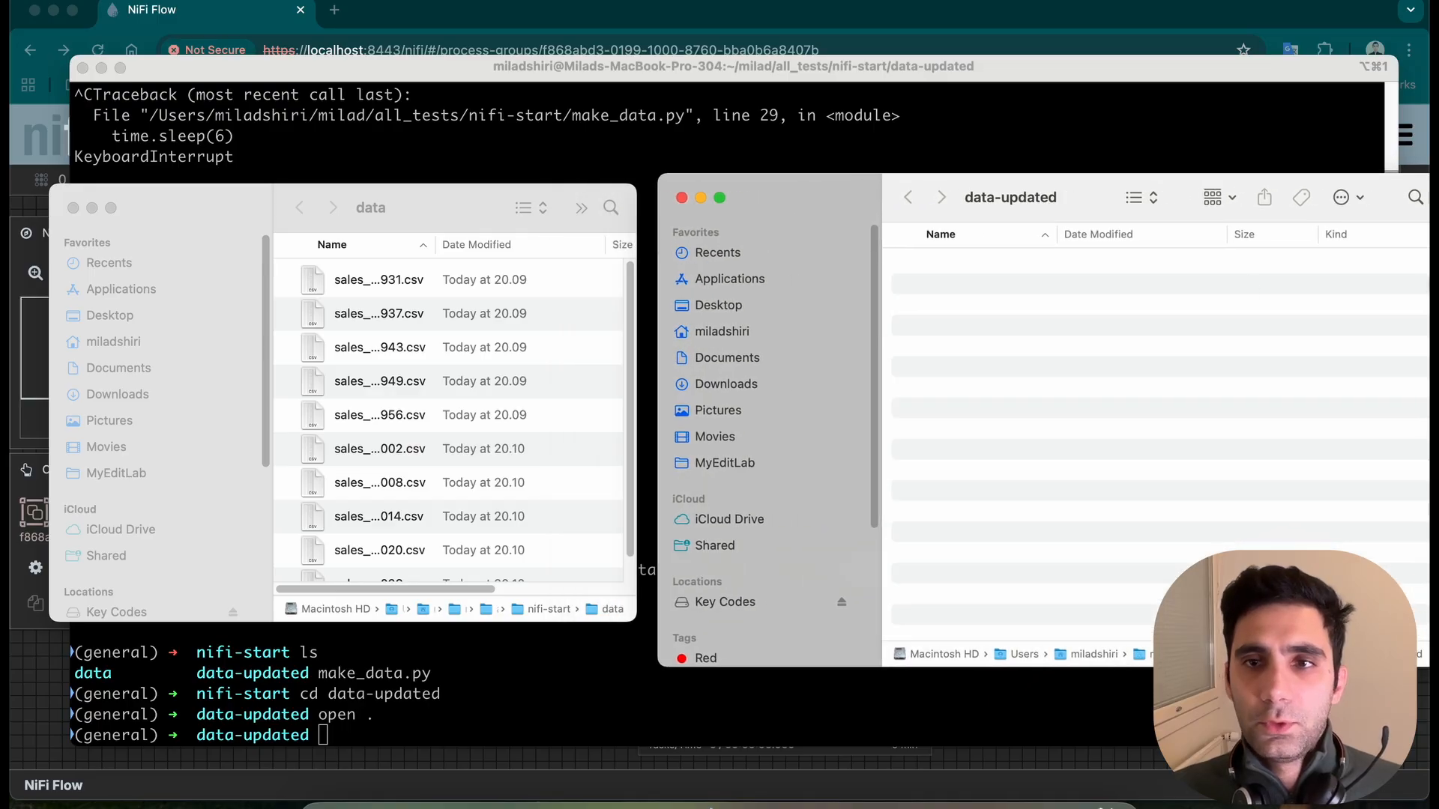
drag(1381, 189, 1371, 191)
drag(1428, 235, 1355, 234)
drag(1215, 187, 1243, 179)
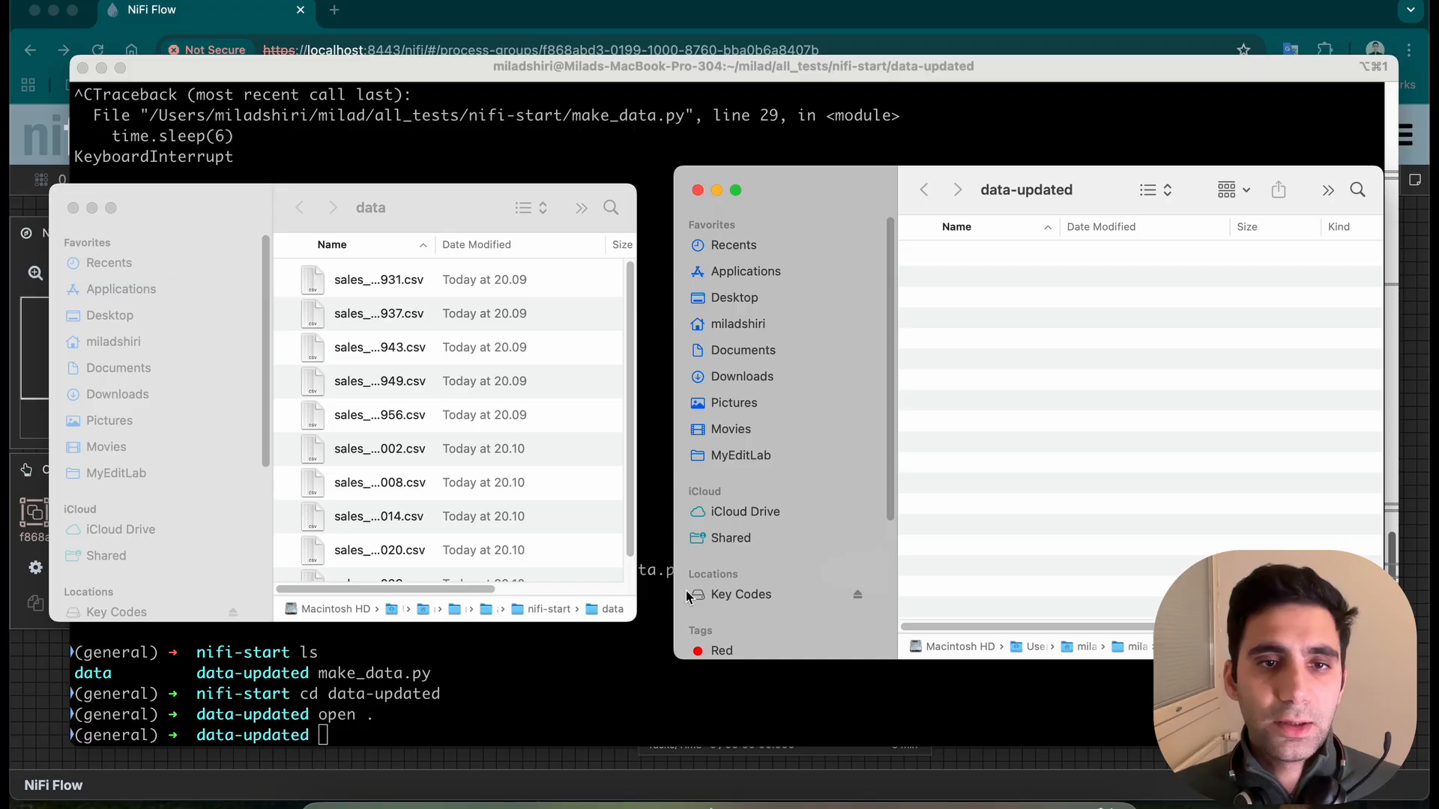
click(632, 625)
drag(634, 622, 639, 652)
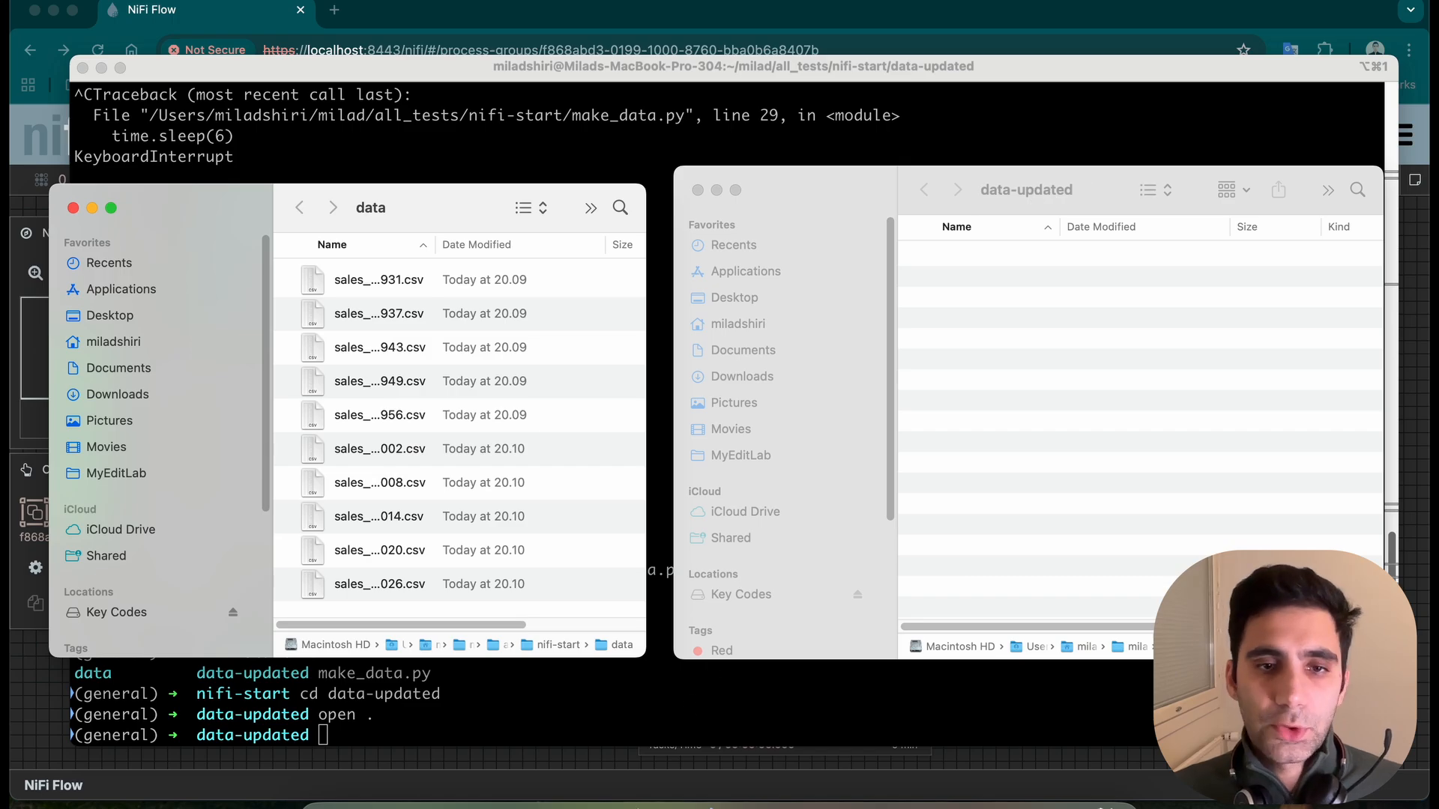
- Switch to NiFi and start all processors in the NiFi Flow process group
click(899, 801)
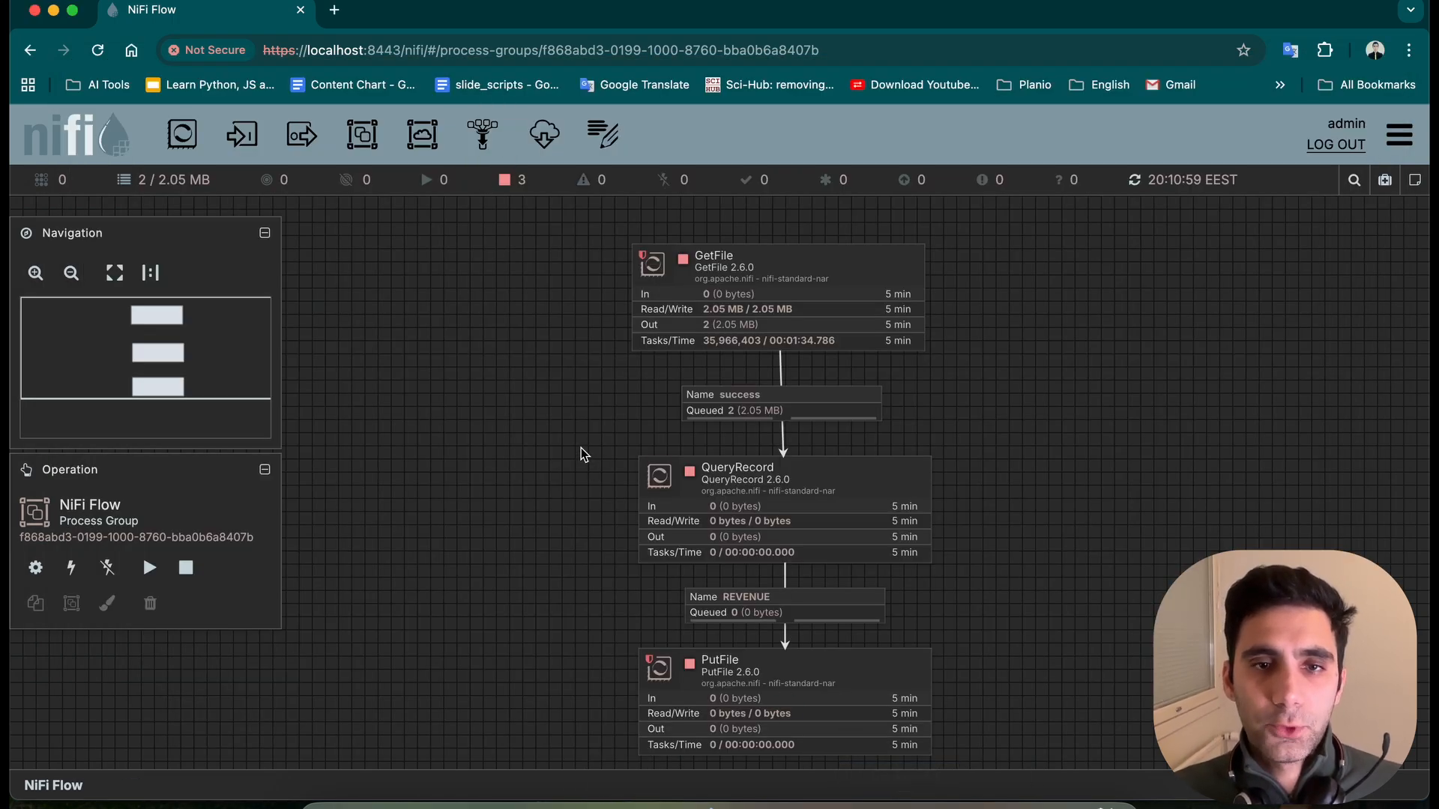
scroll(582, 453, down, 1)
click(149, 568)
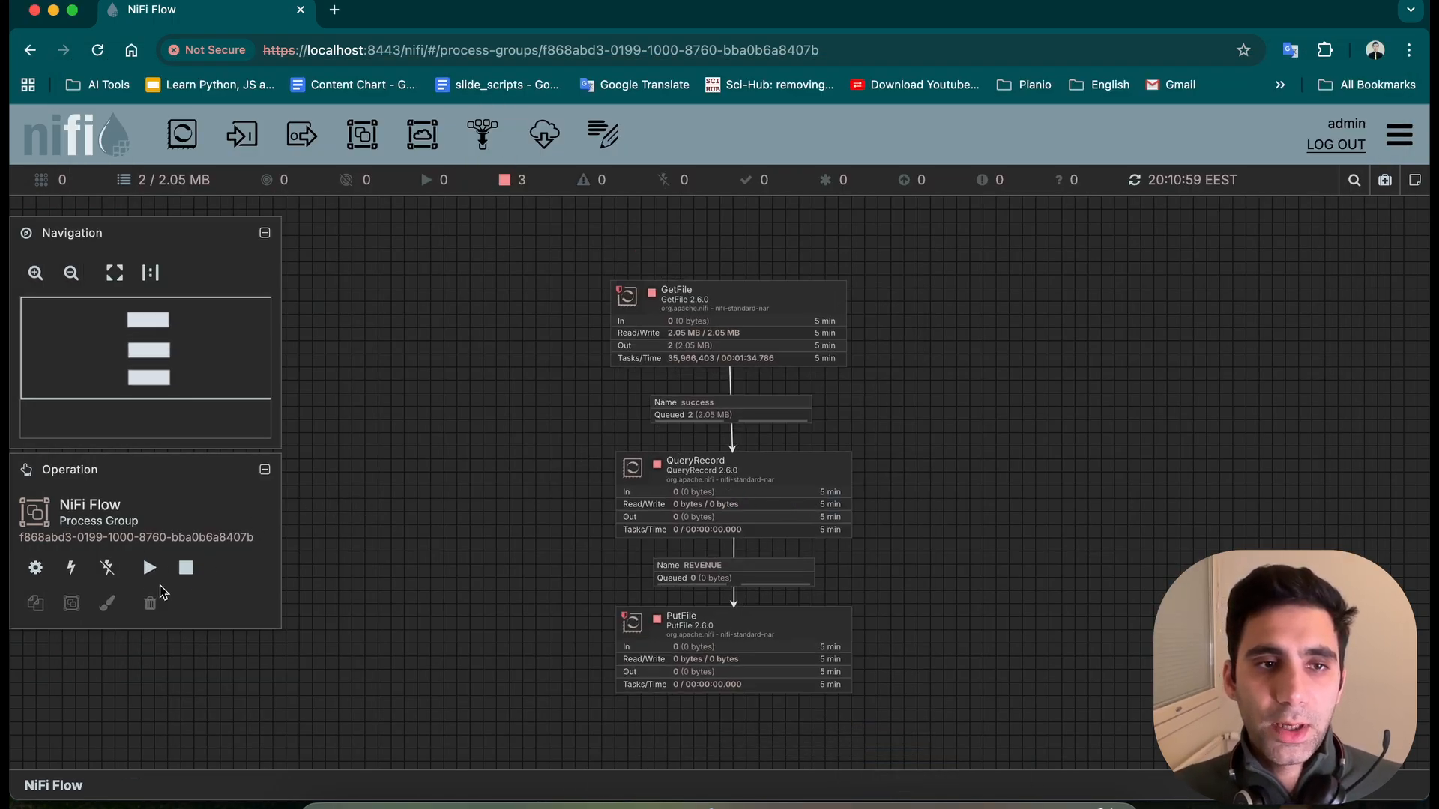
- Switch to Finder, open sales_part_20251020_200849.csv from the data-updated folder and examine its REVENUE column
key(super+Tab)
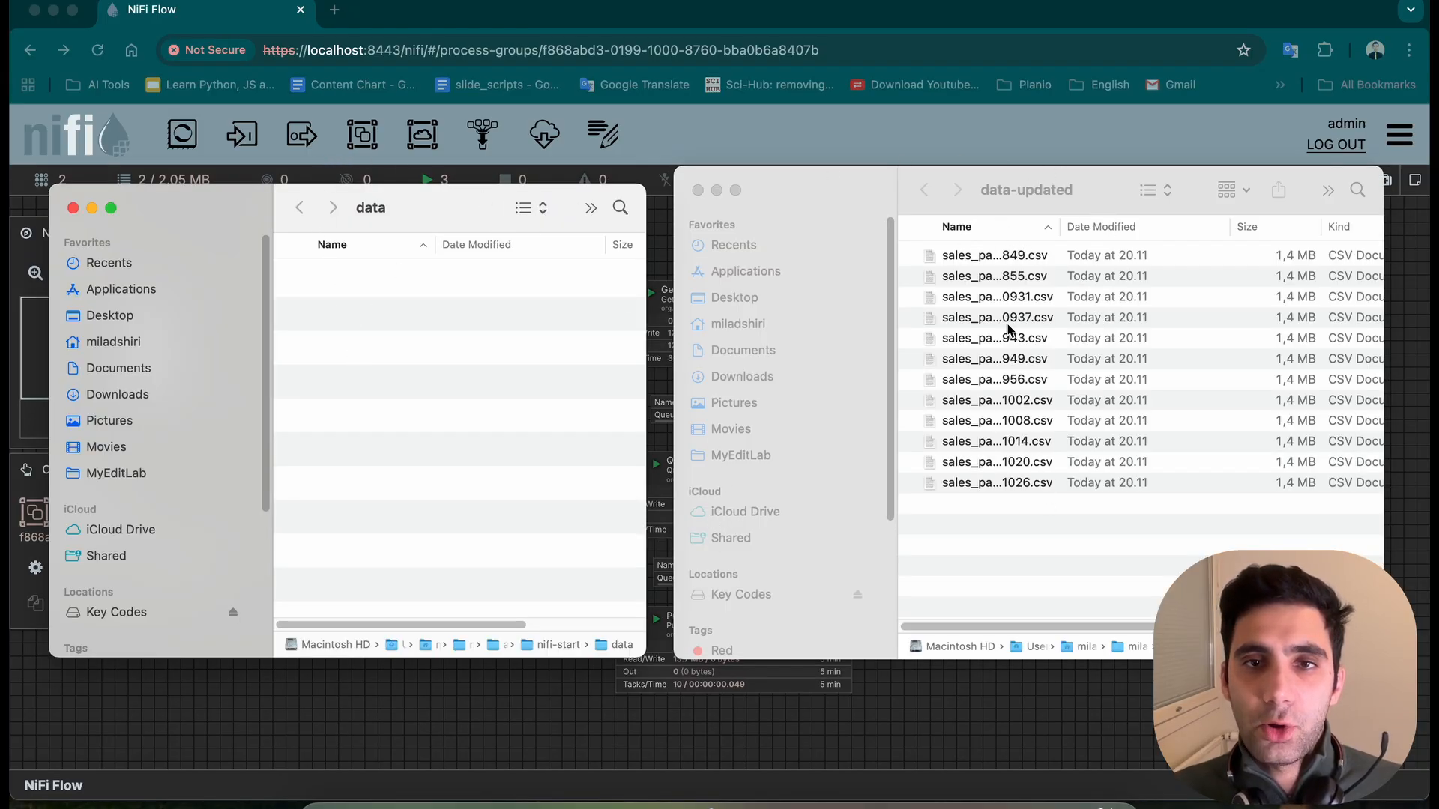
click(976, 257)
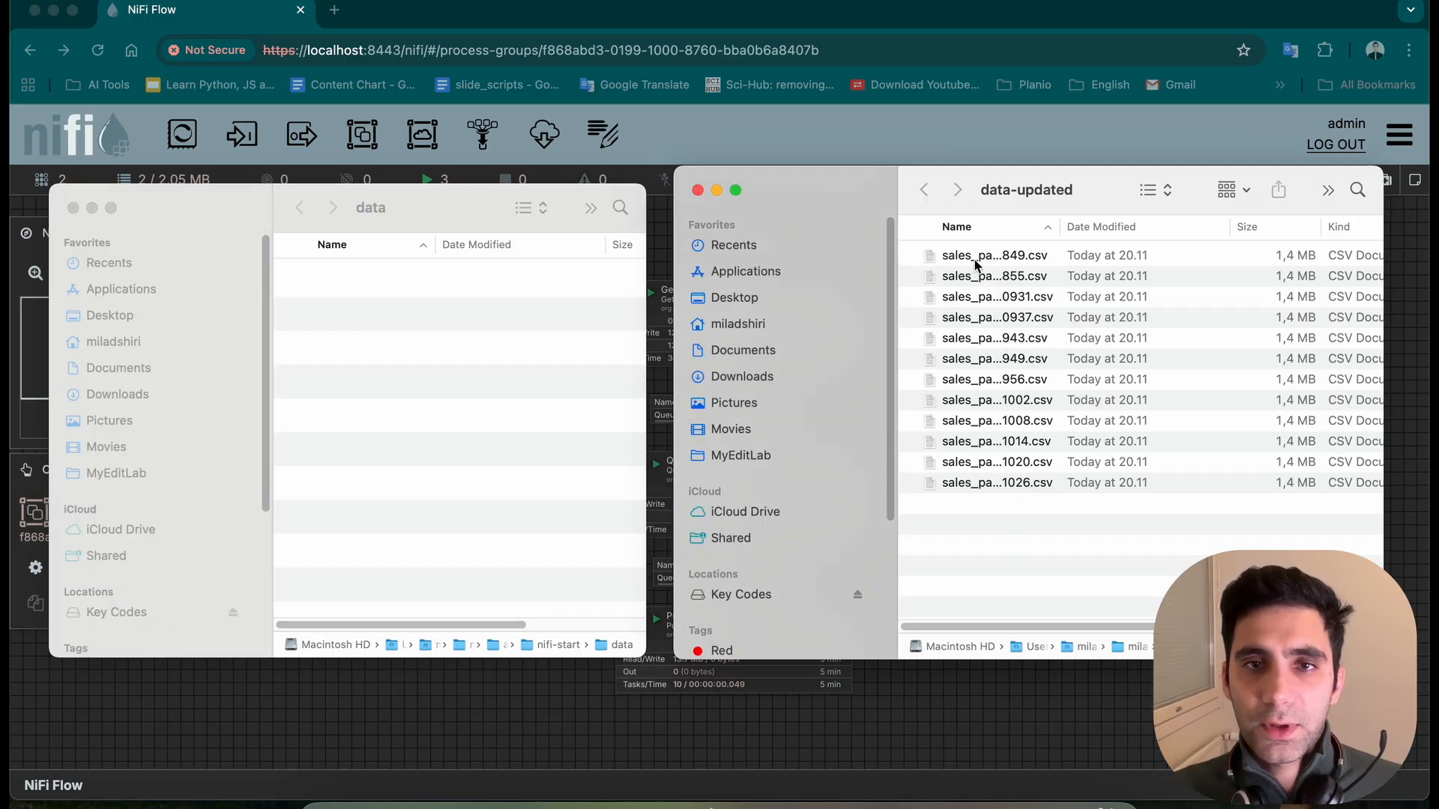
double_click(976, 258)
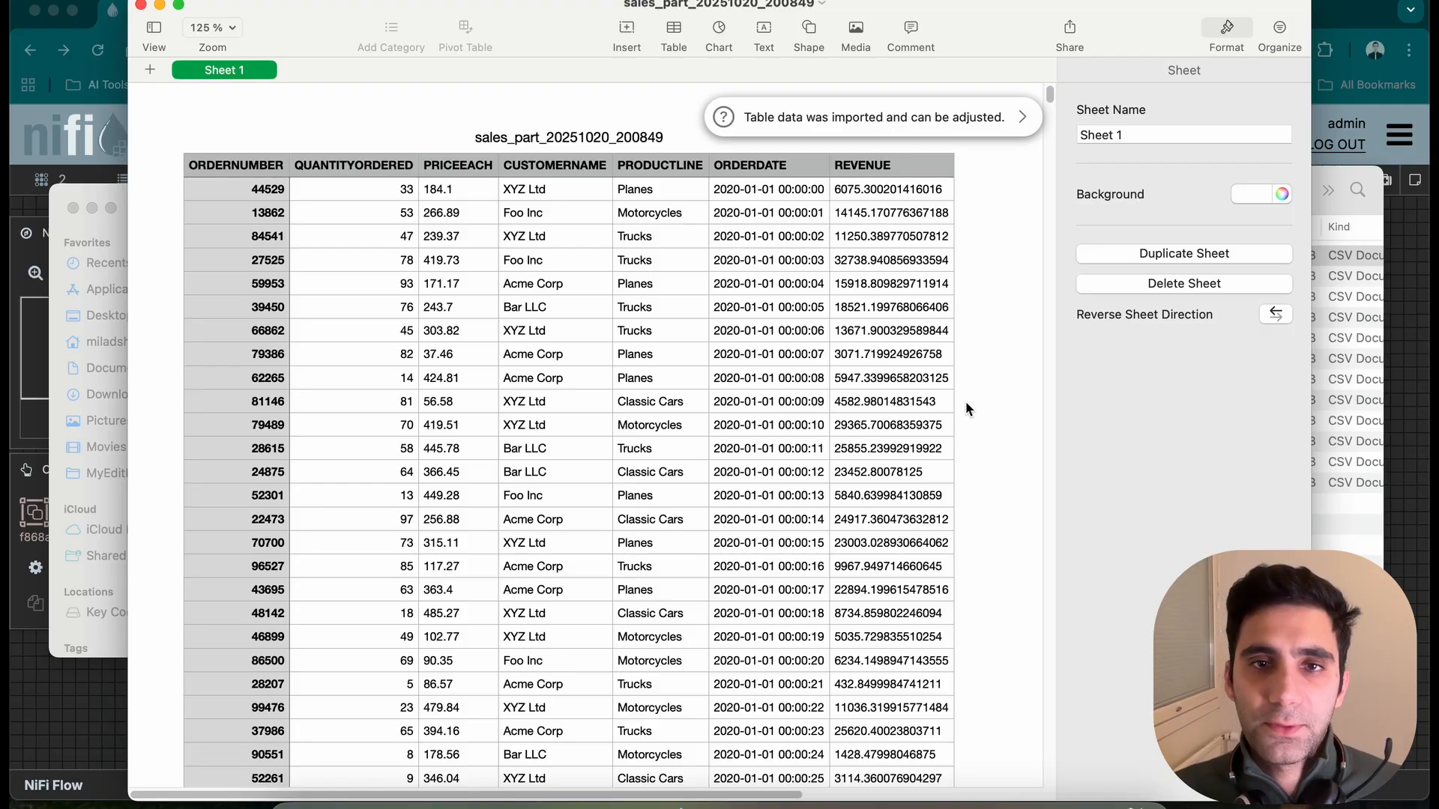
click(862, 193)
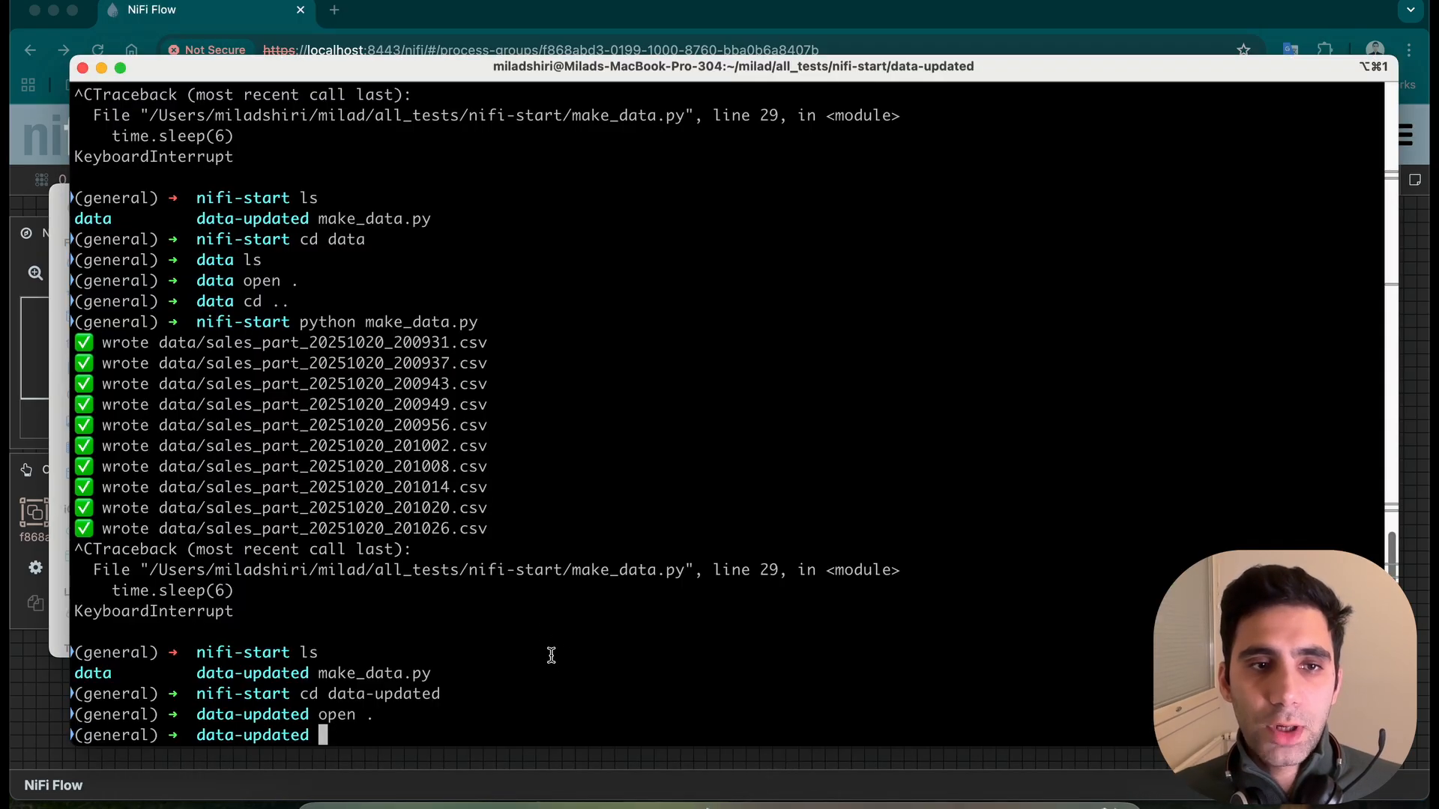
- Switch to iTerm, return to the nifi-start folder and run make_data.py with Python
click(575, 701)
text([u)
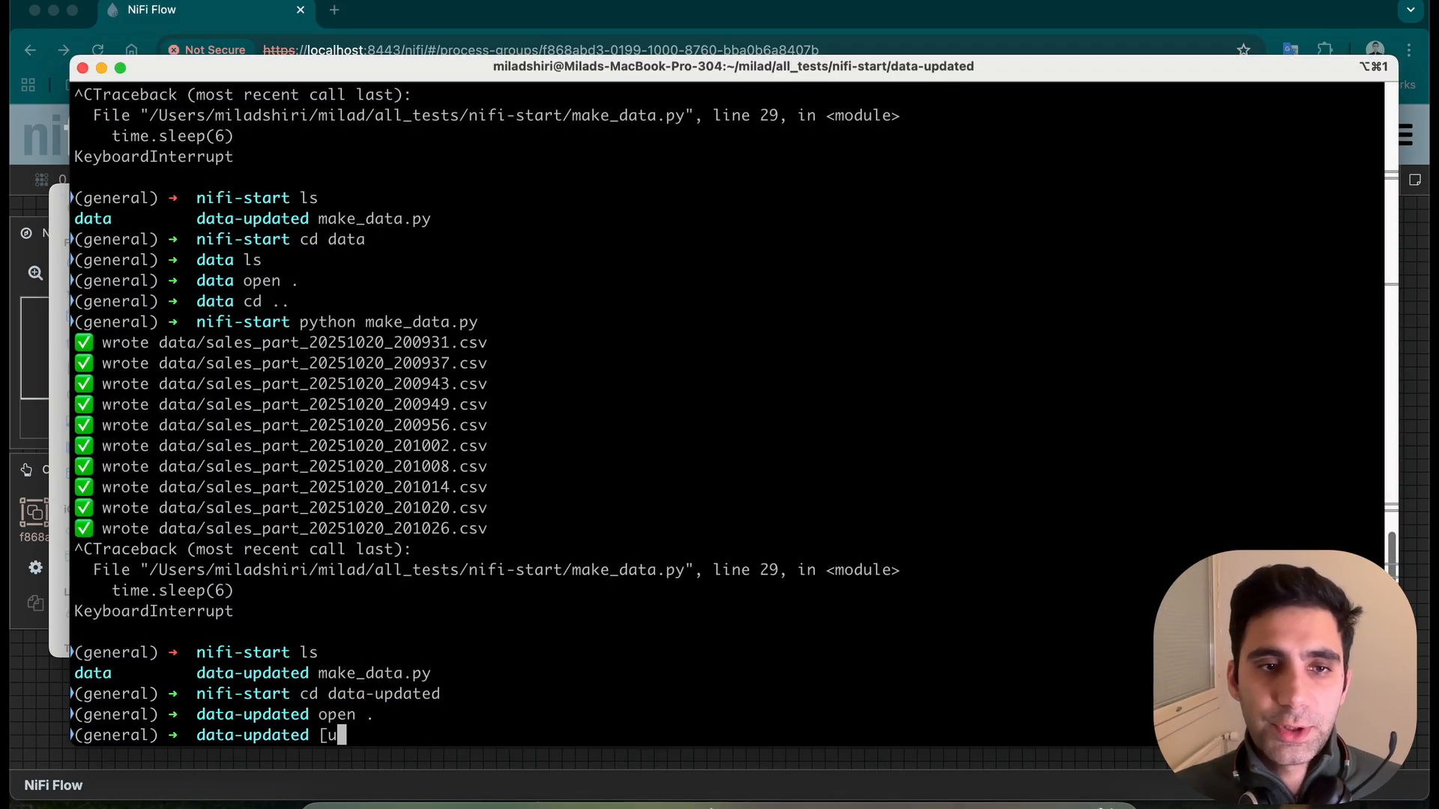
key(BackSpace)
key(BackSpace)
text(cd ..)
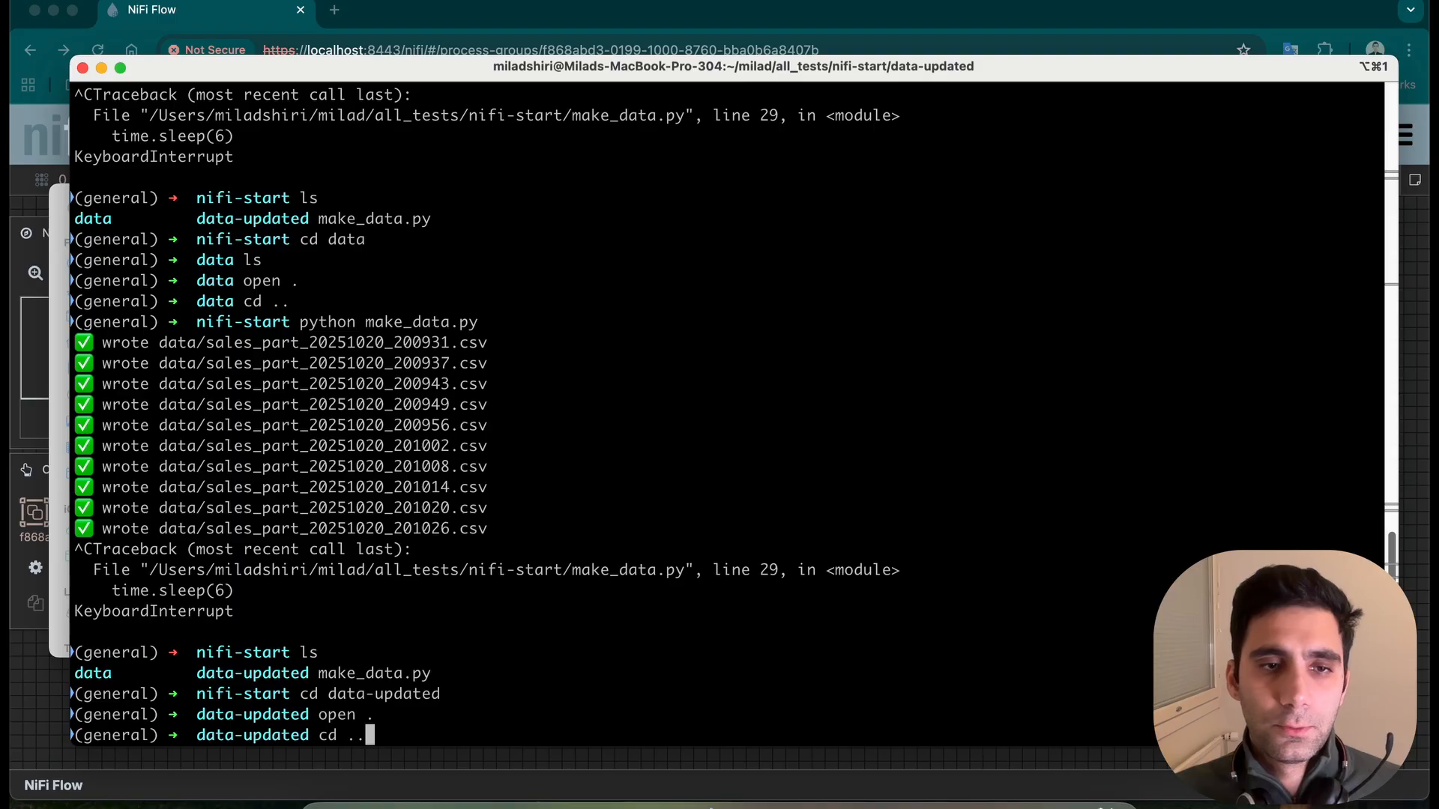
key(Return)
text(pyhton)
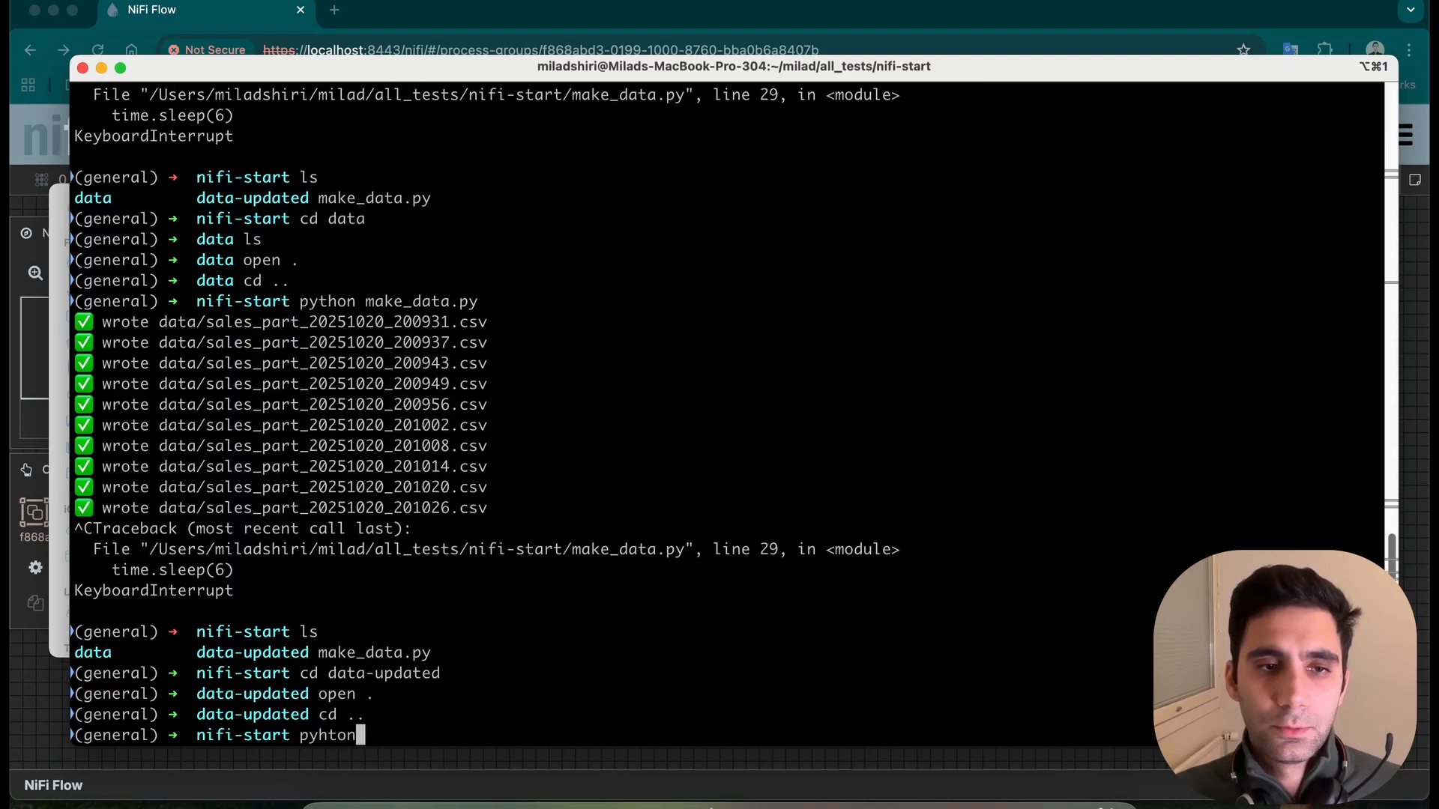
key(BackSpace)
key(BackSpace)
key(BackSpace)
key(BackSpace)
text(thon make_data.py)
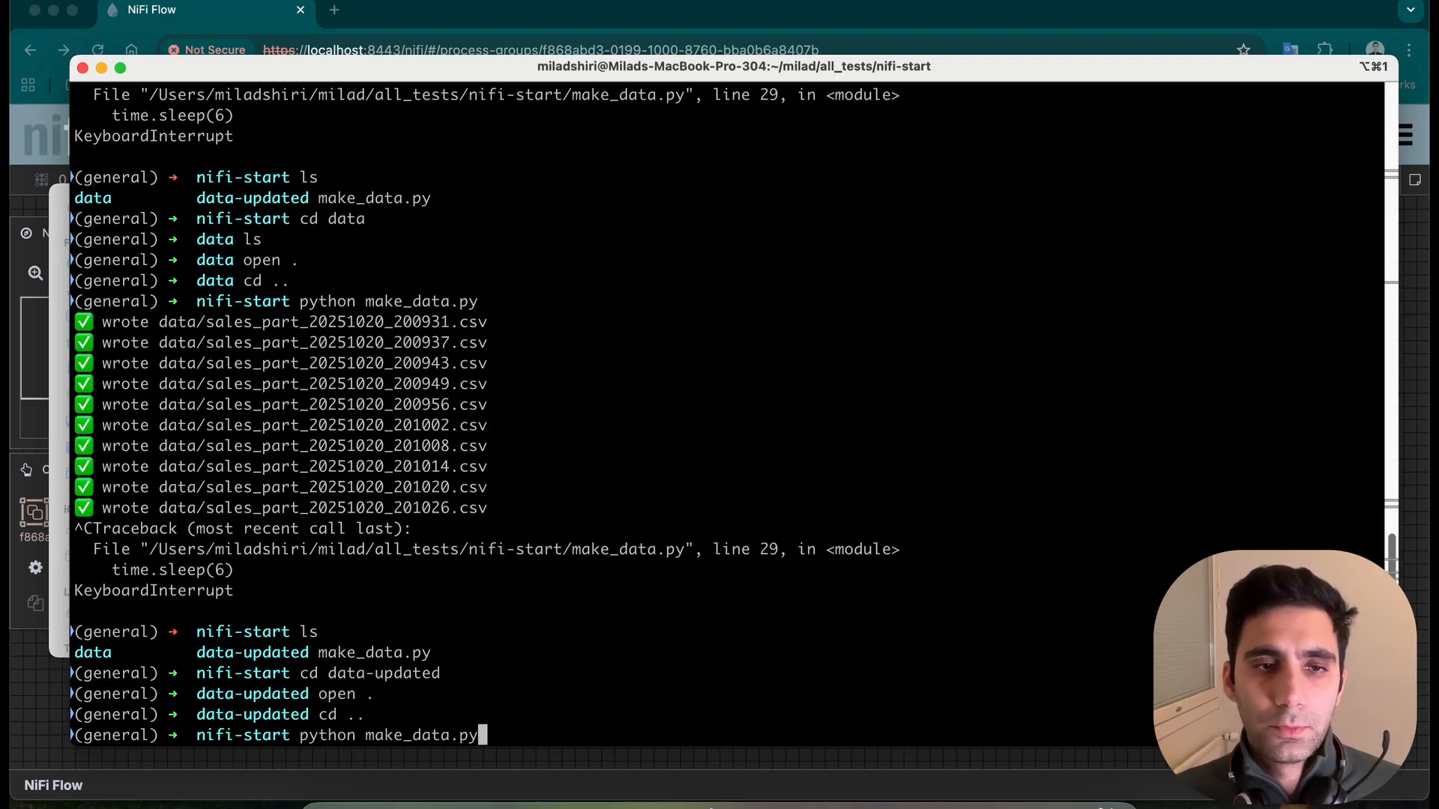
key(Return)
- Switch to Finder, place the data and data-updated windows next to each other and watch the CSV files in both folders
key(super+Tab)
drag(485, 214, 462, 199)
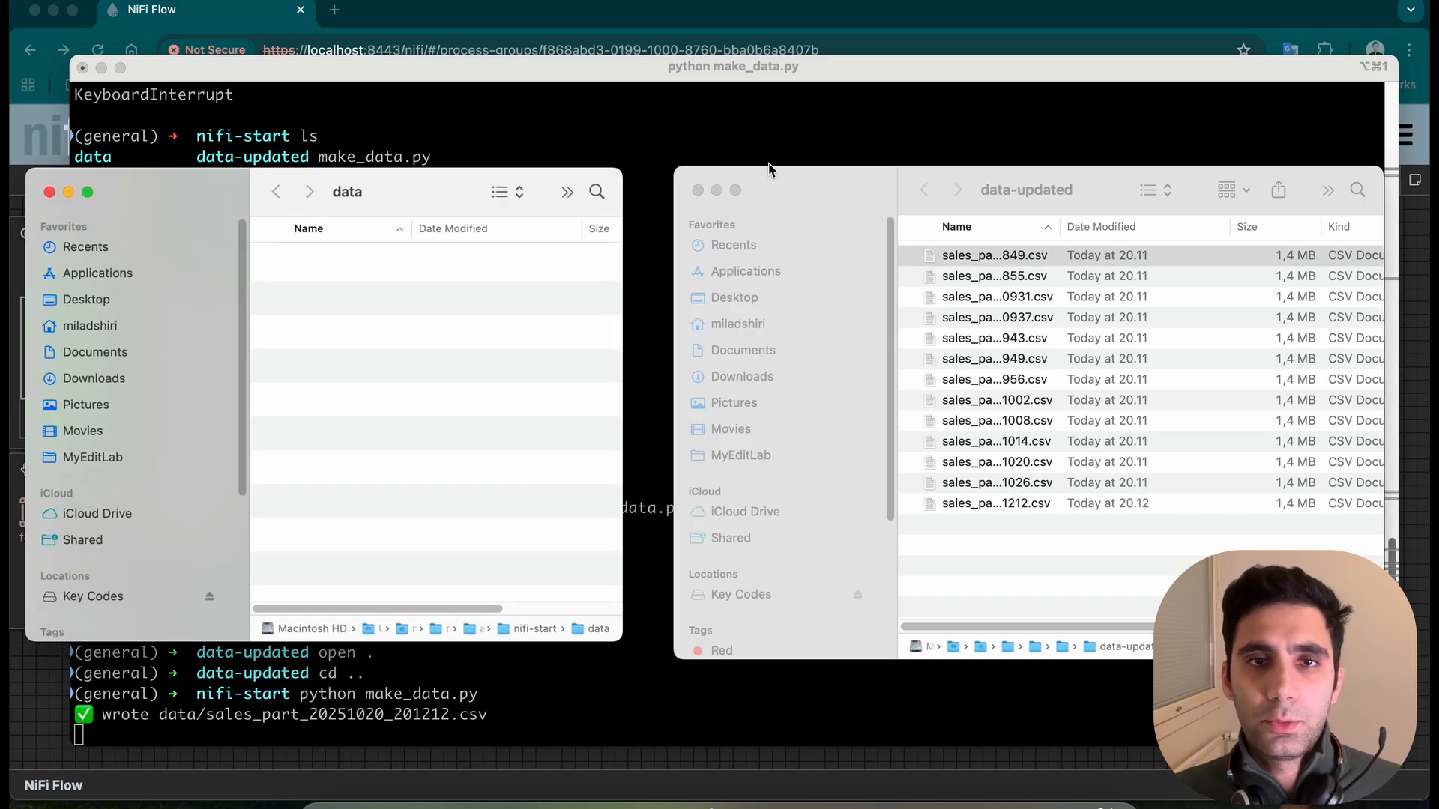
click(406, 271)
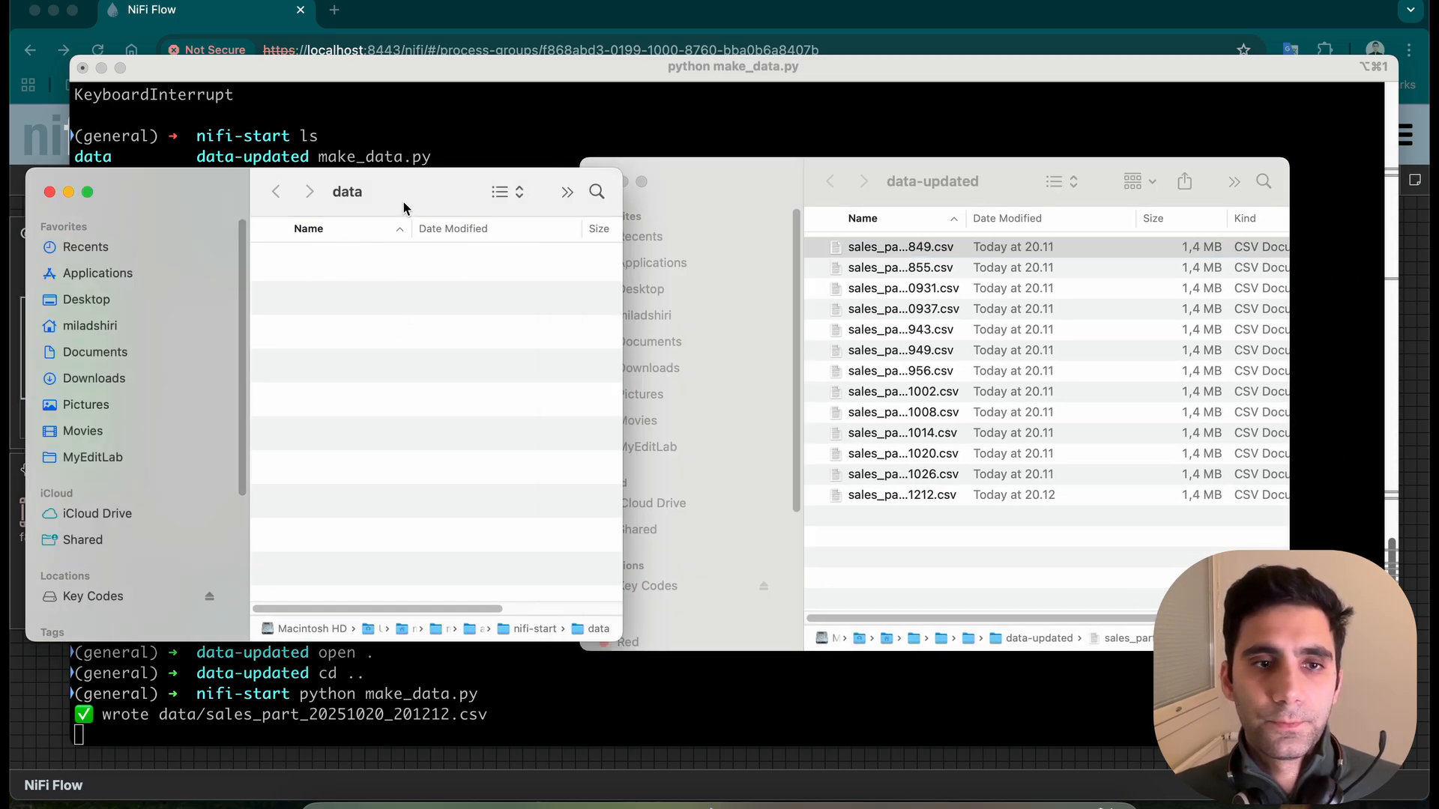
drag(404, 202, 355, 191)
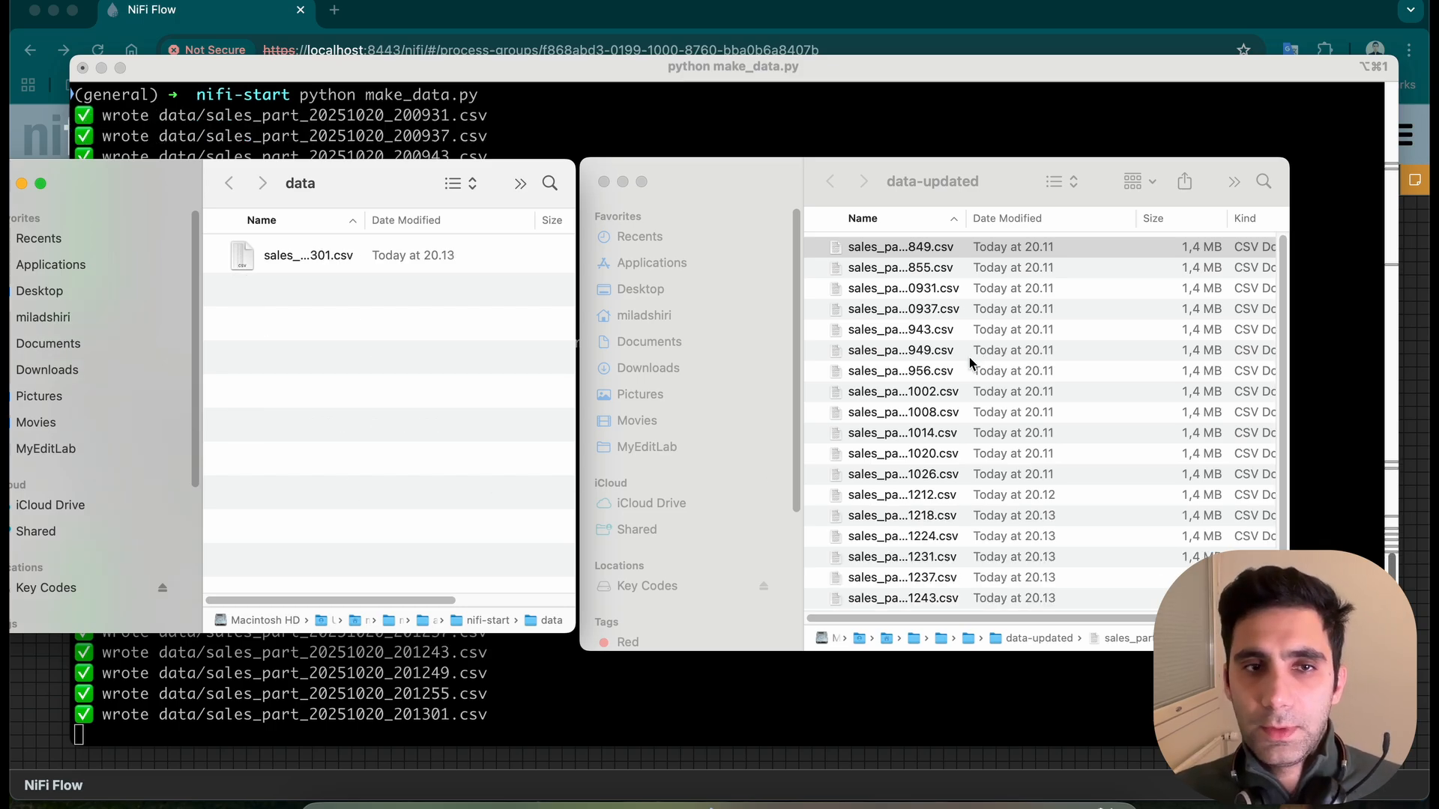
scroll(934, 562, down, 2)
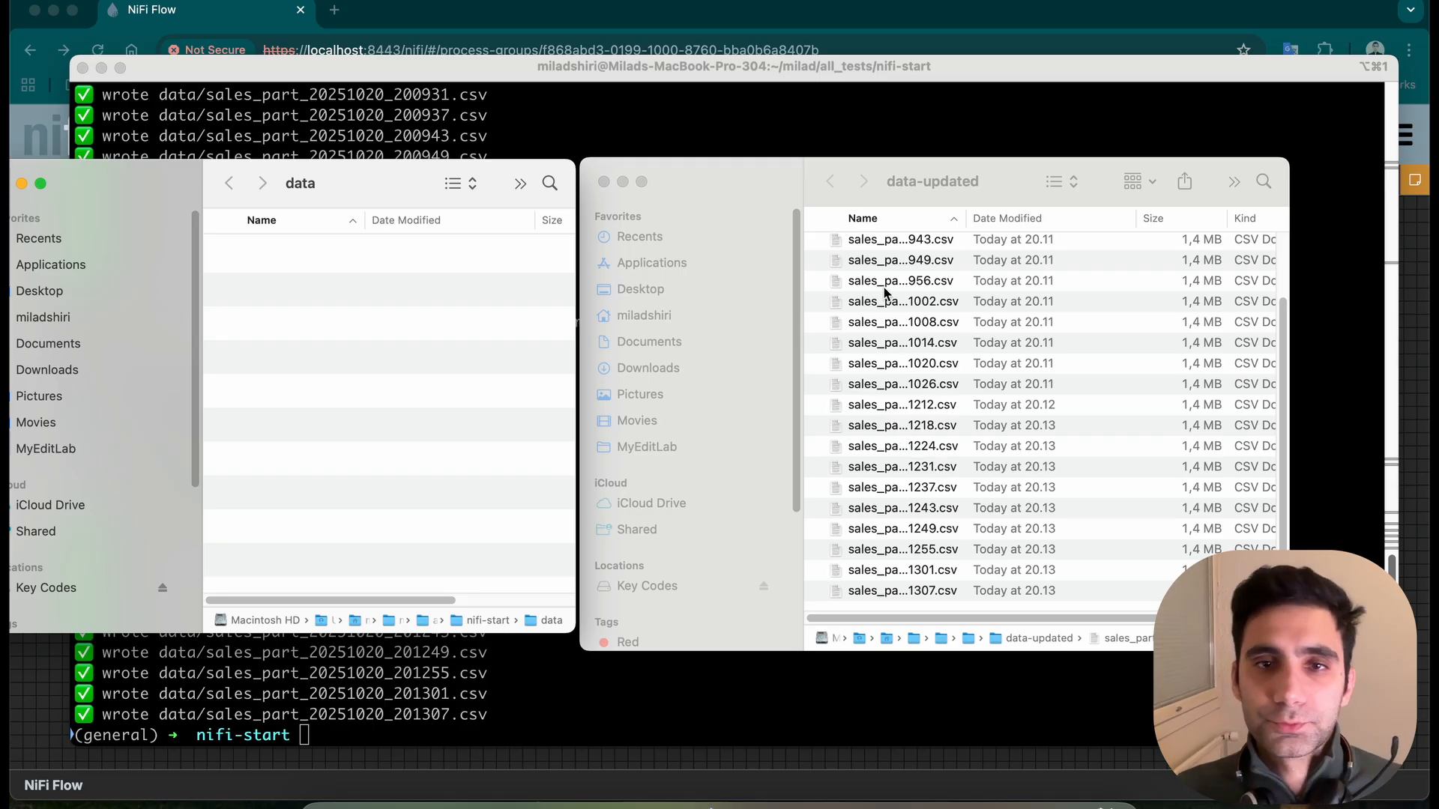
- Open sales_part_20251020_201020.csv from the data-updated folder, check its REVENUE column and close it
click(895, 364)
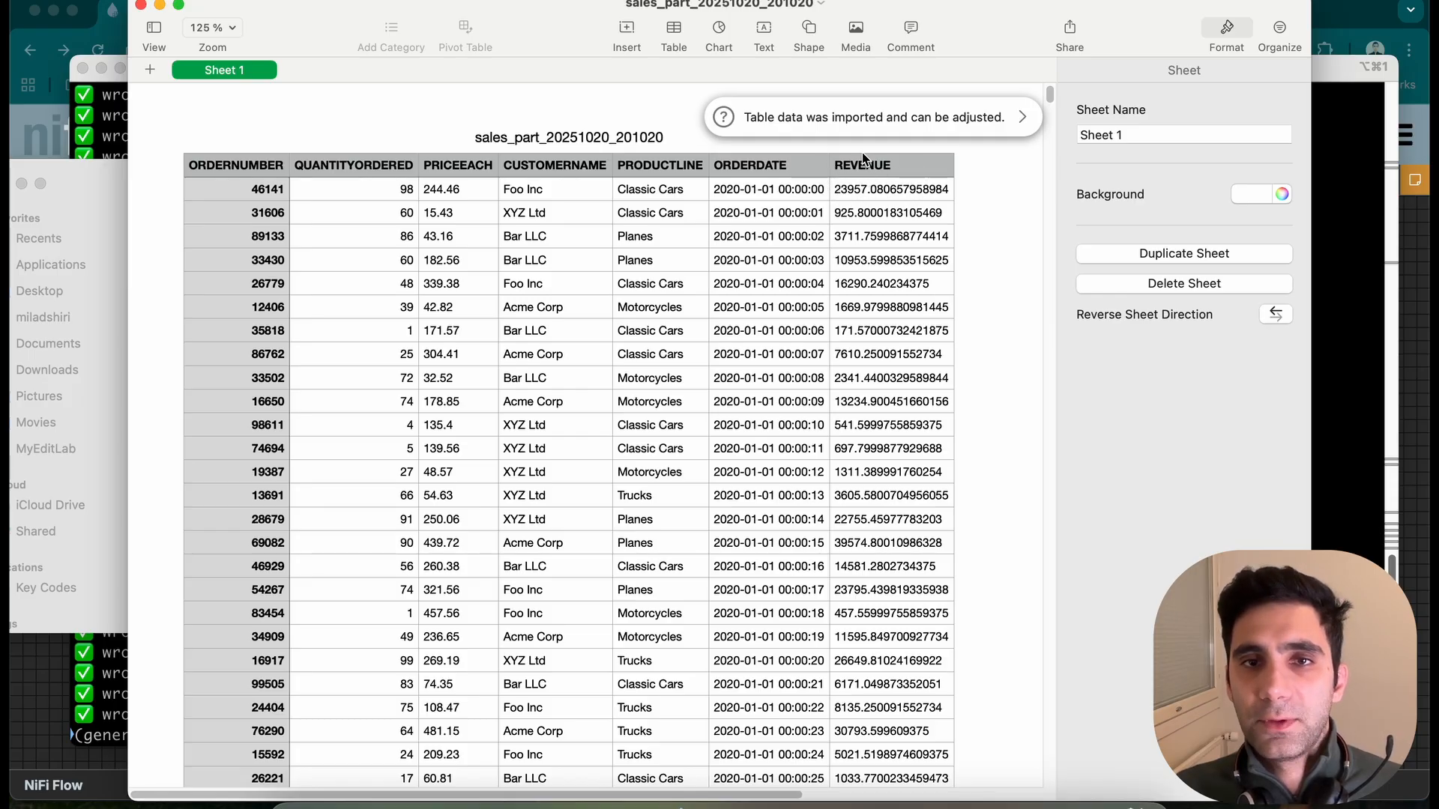
click(141, 4)
click(468, 352)
- Check the processors' state in NiFi, and run make_data.py with Python again in iTerm
key(super+Tab)
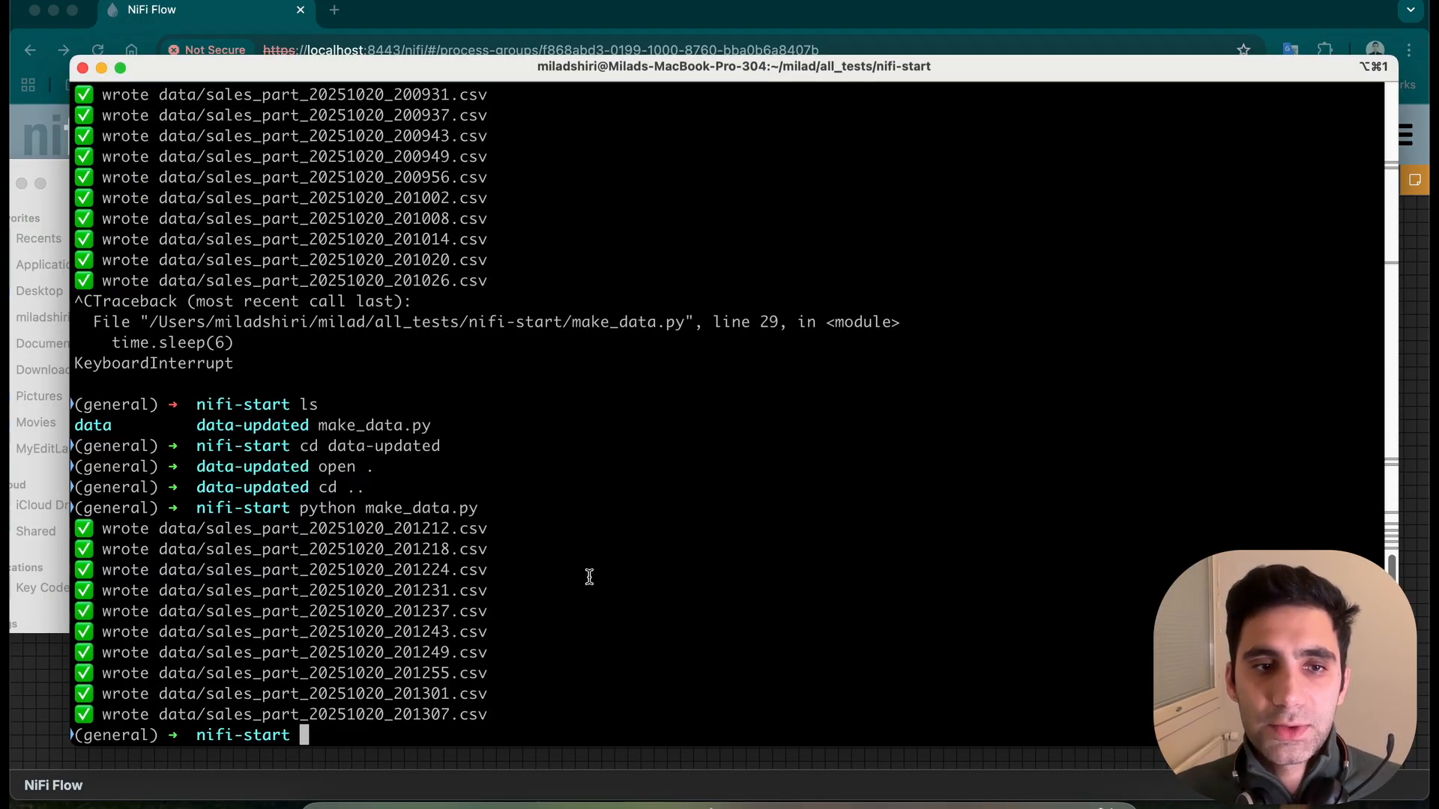
key(super+Tab)
key(super+Tab)
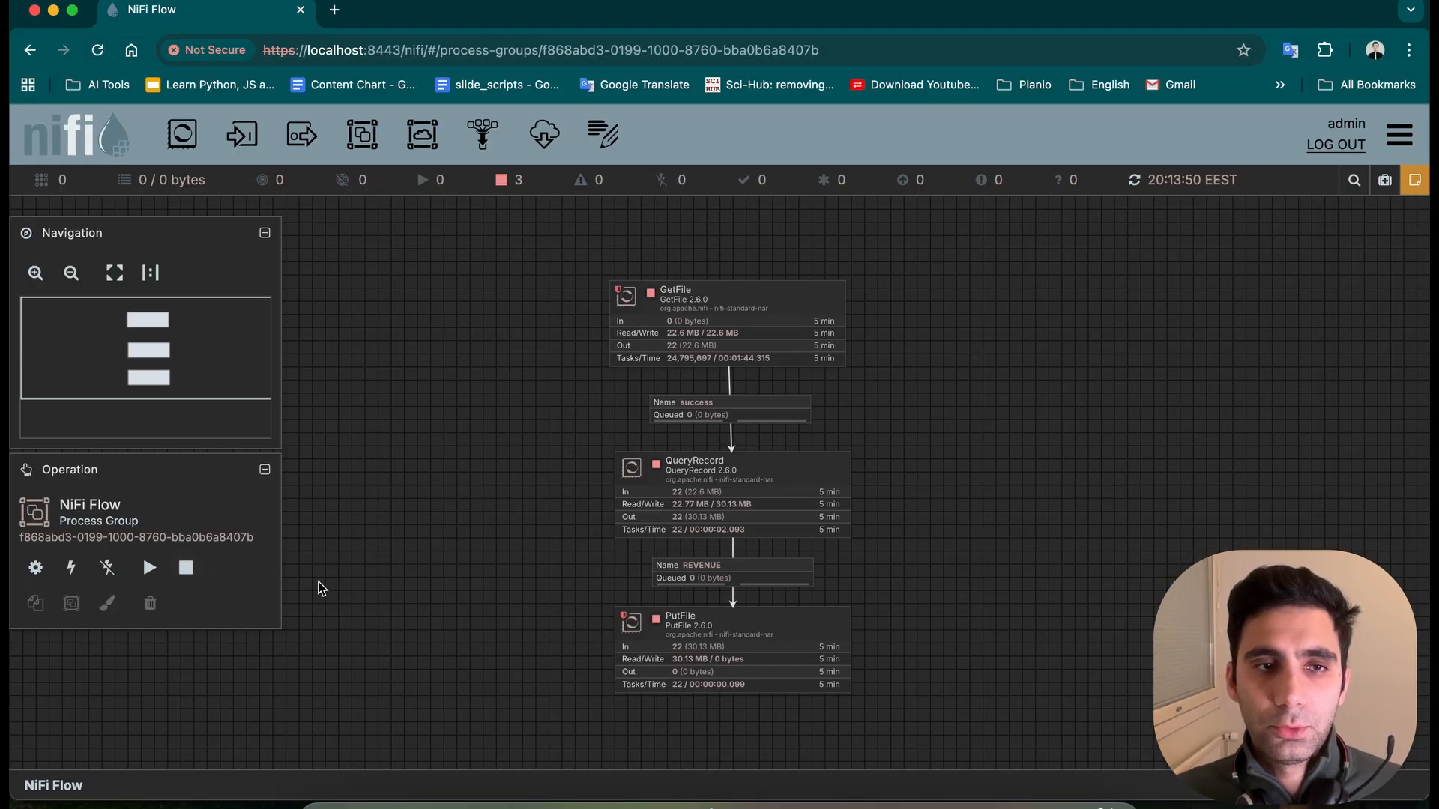
key(super+Tab)
text(py)
key(Right)
key(Return)
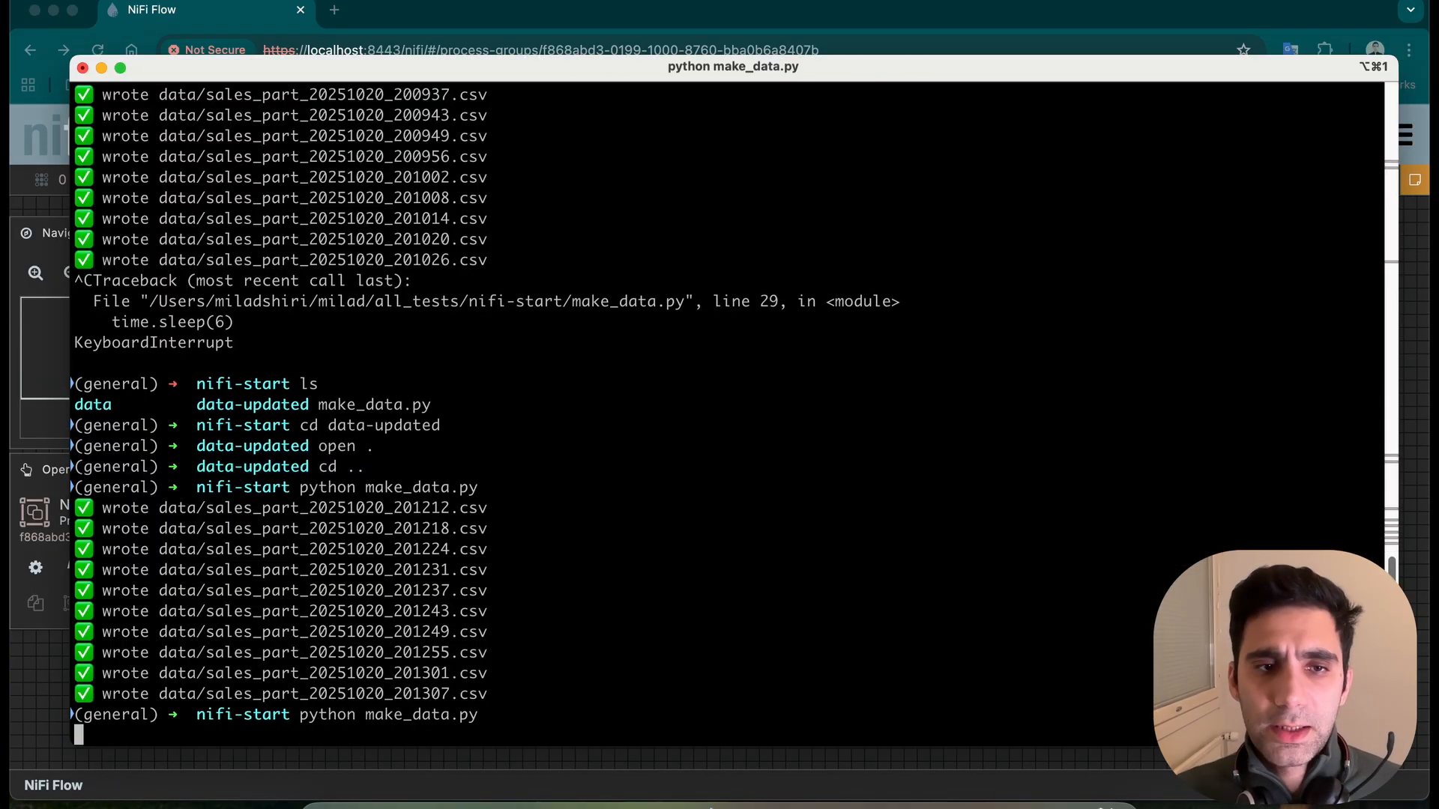
- Switch to Finder, open sales_part_20251020_201358.csv from the data folder and check its columns
key(super+Tab)
key(super+Tab)
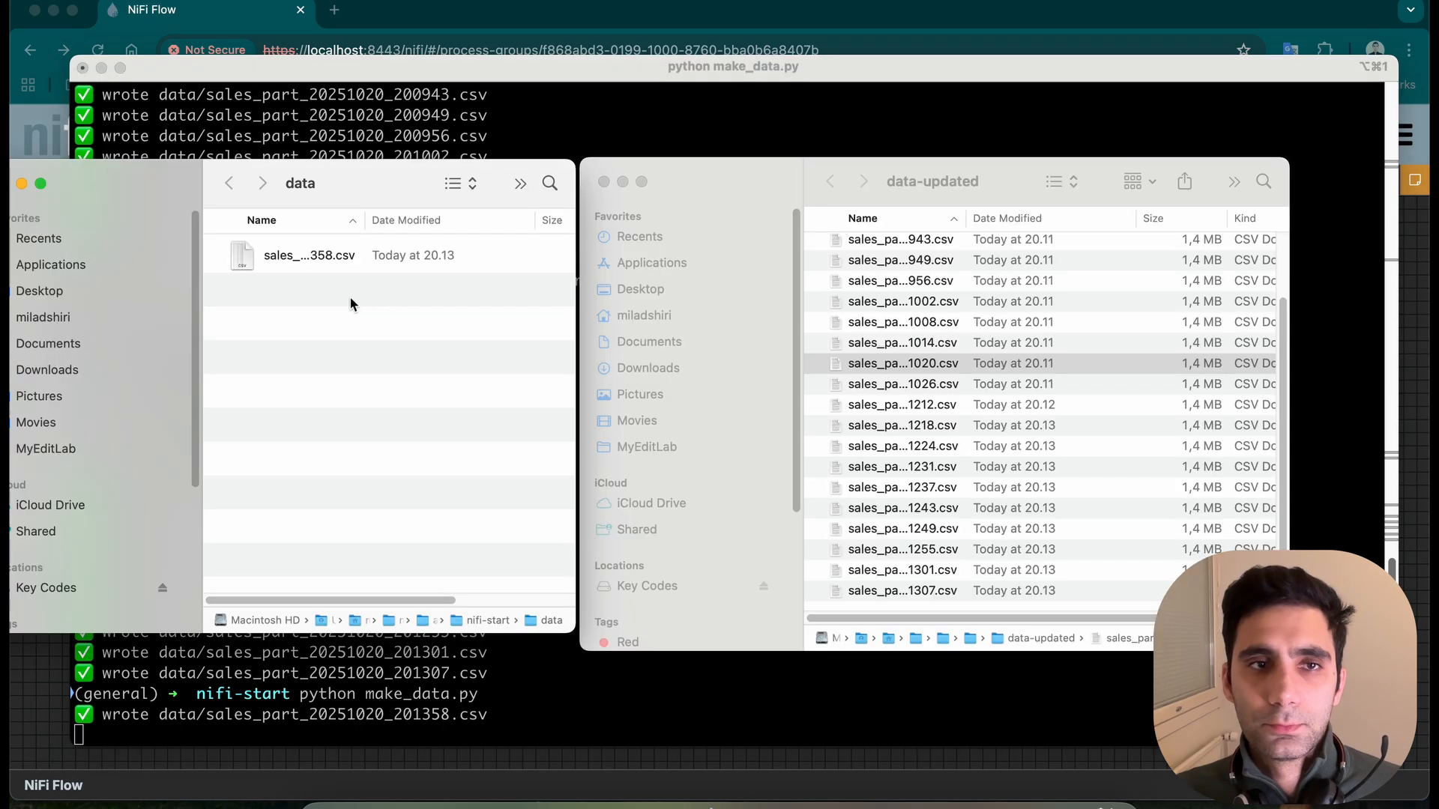
click(314, 256)
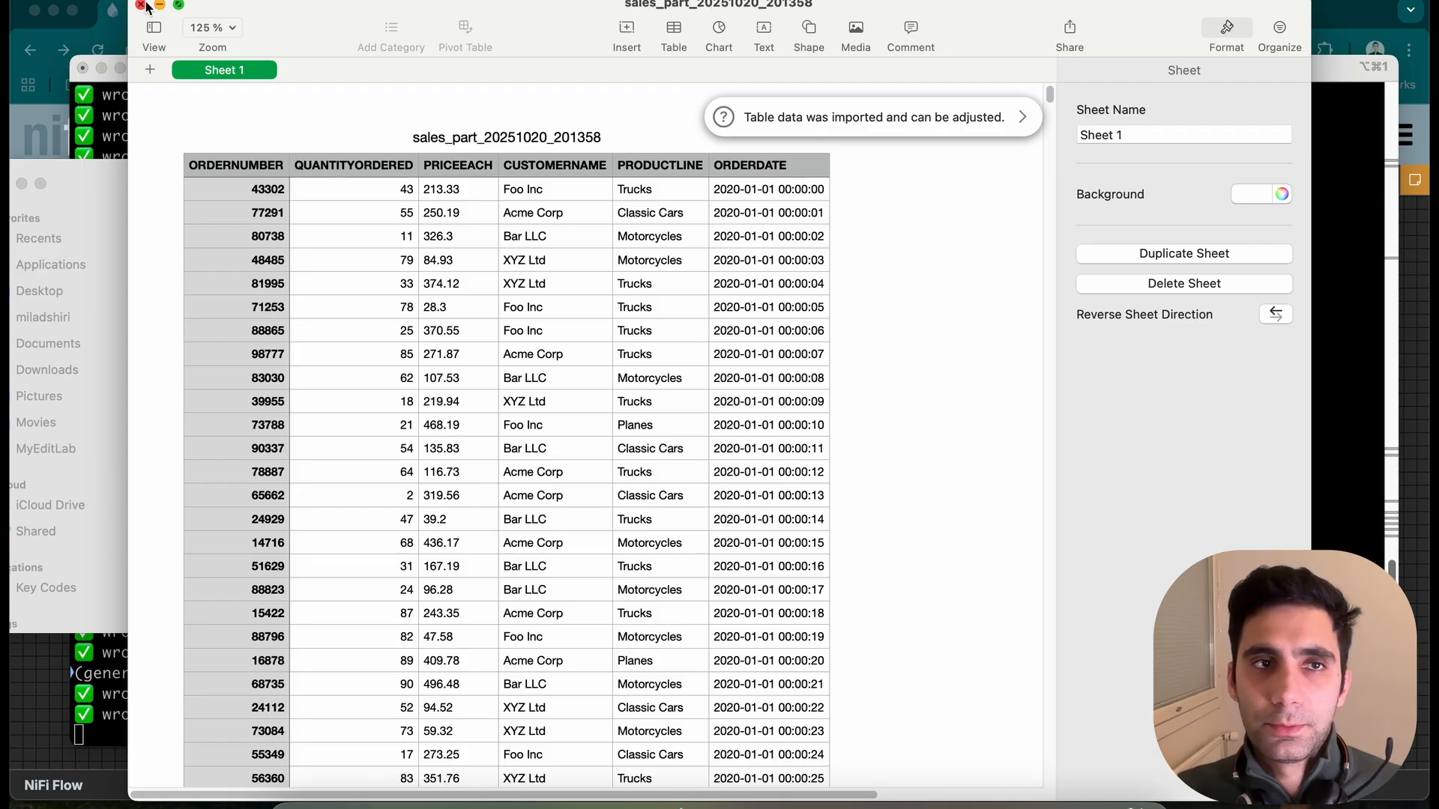
- Switch to NiFi in Chrome and add a GetFile processor on the empty canvas beside the existing GetFile
key(super+Tab)
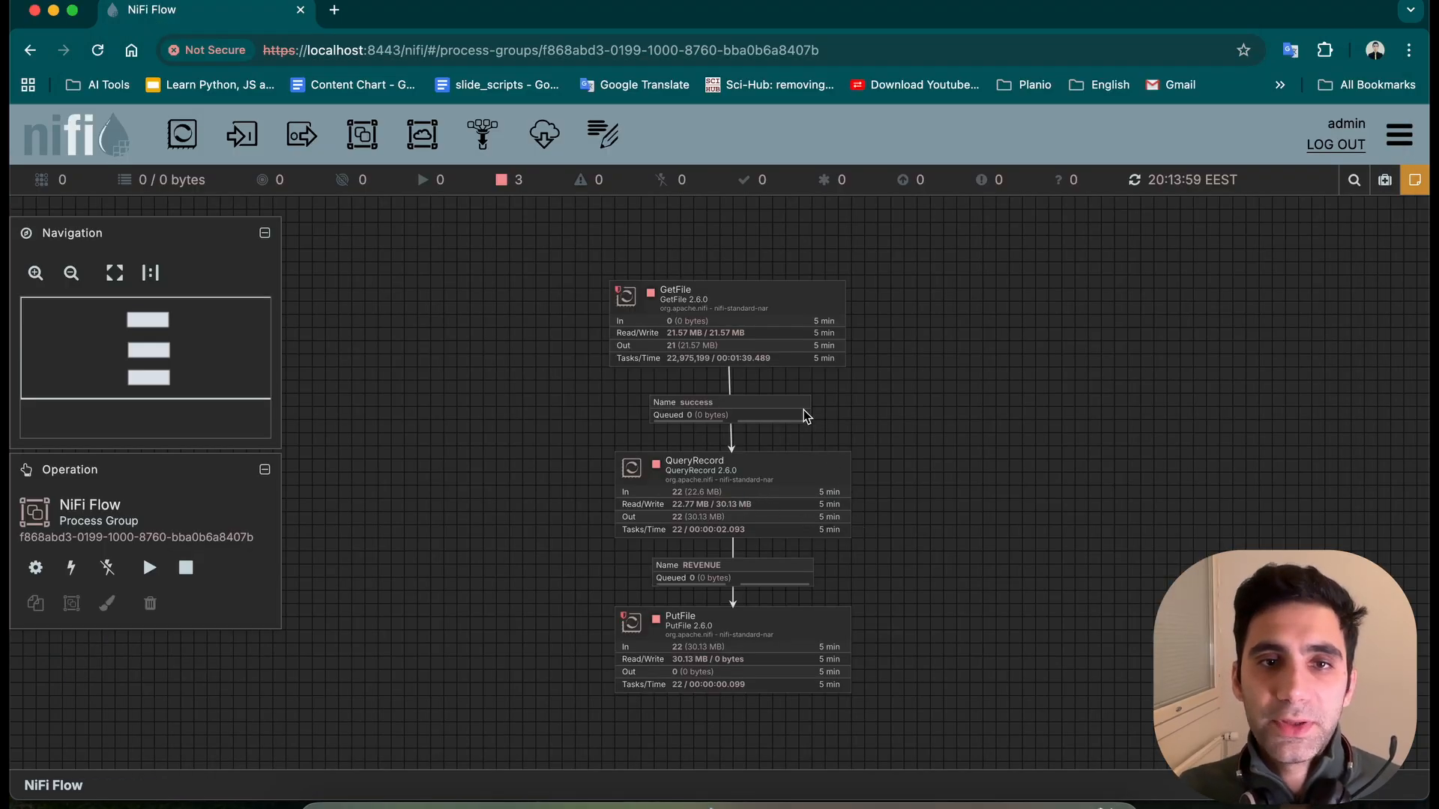
scroll(730, 405, up, 3)
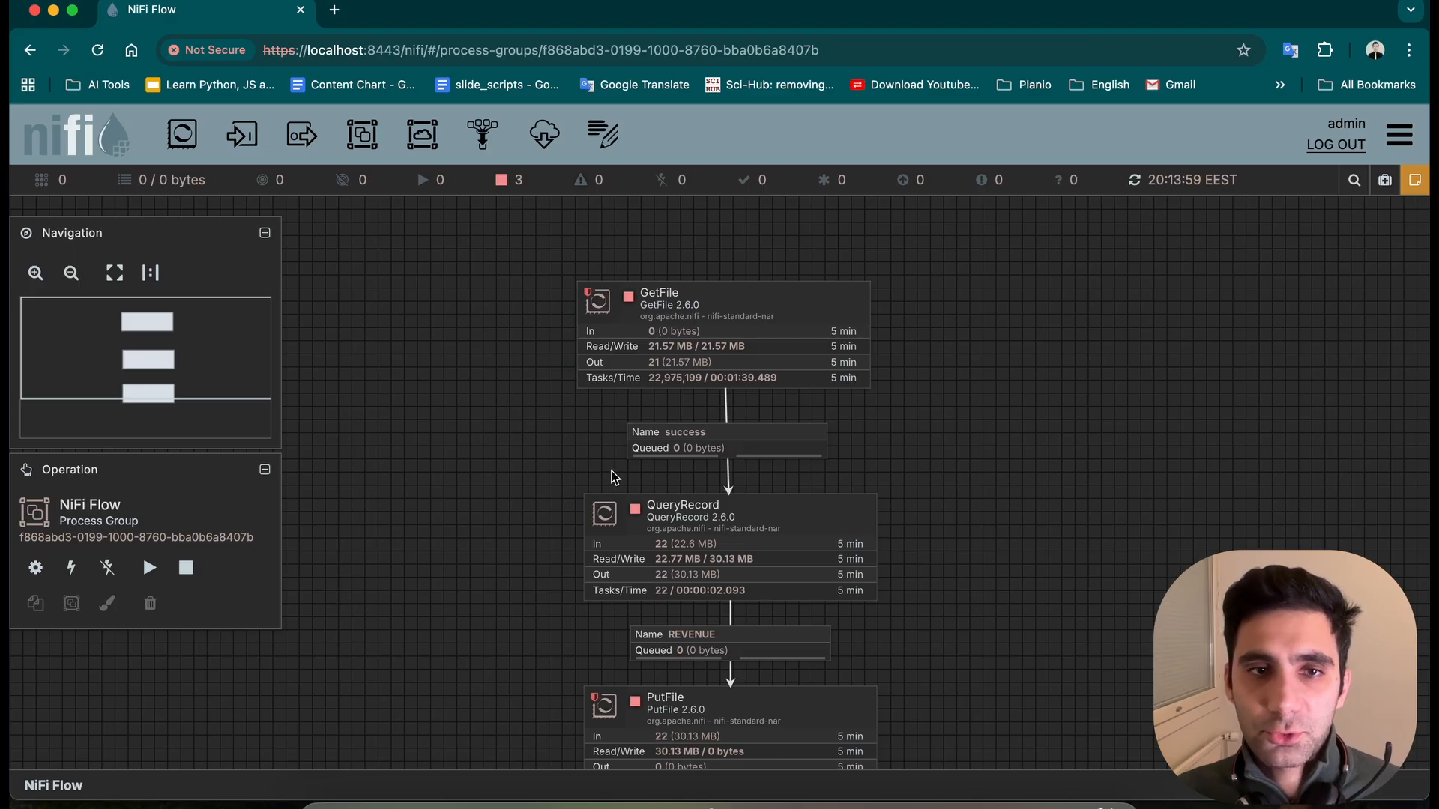
drag(610, 475, 352, 421)
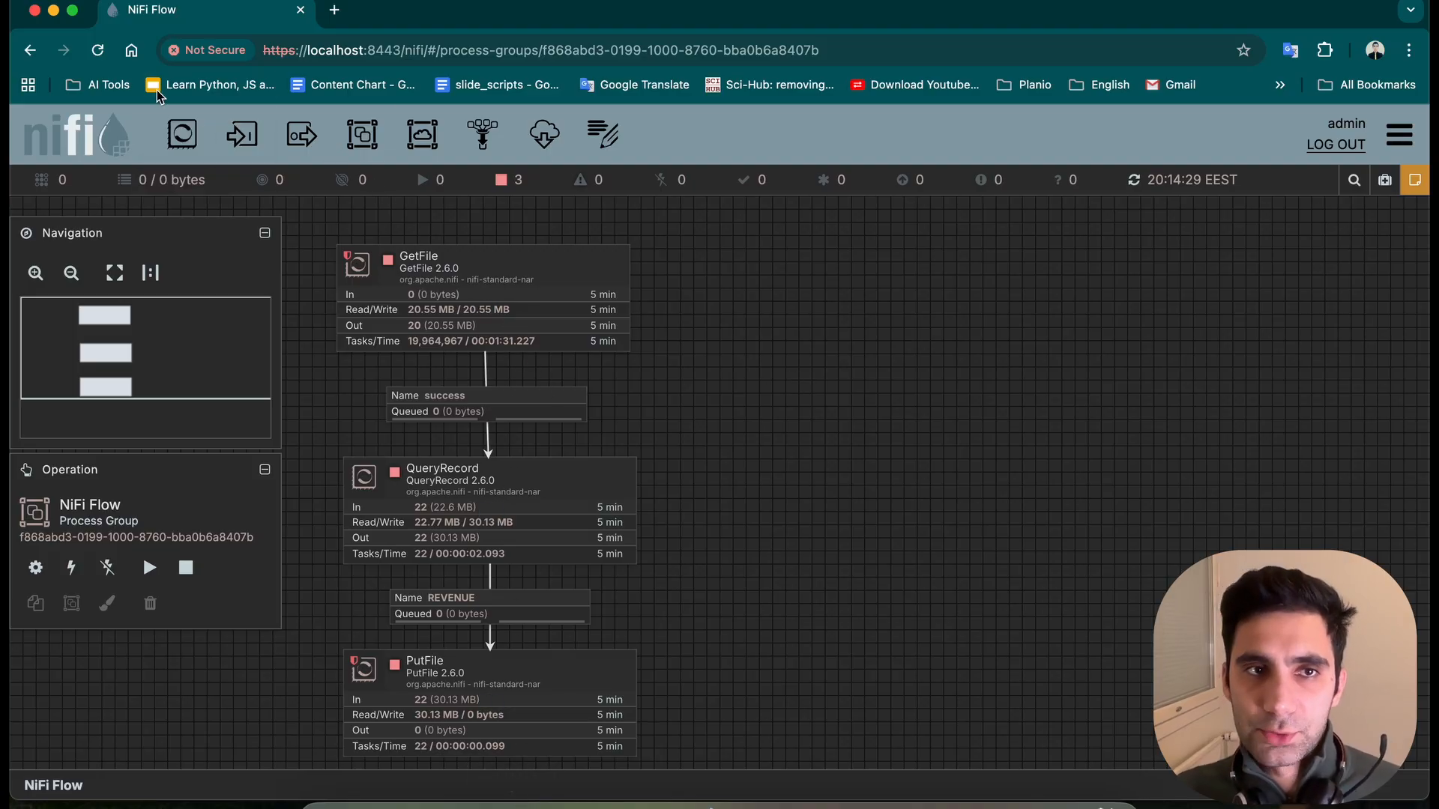
drag(182, 133, 763, 303)
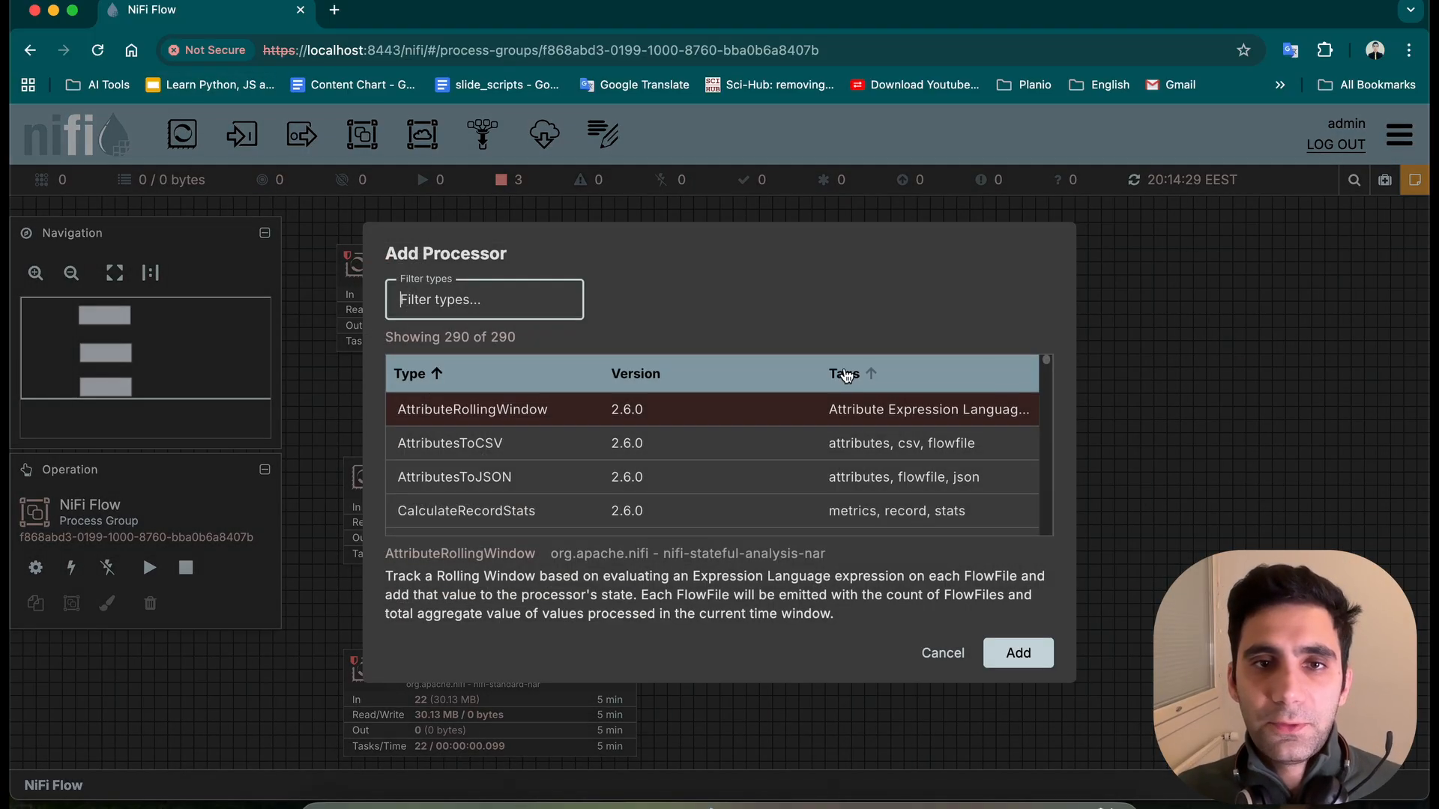
text(getfile)
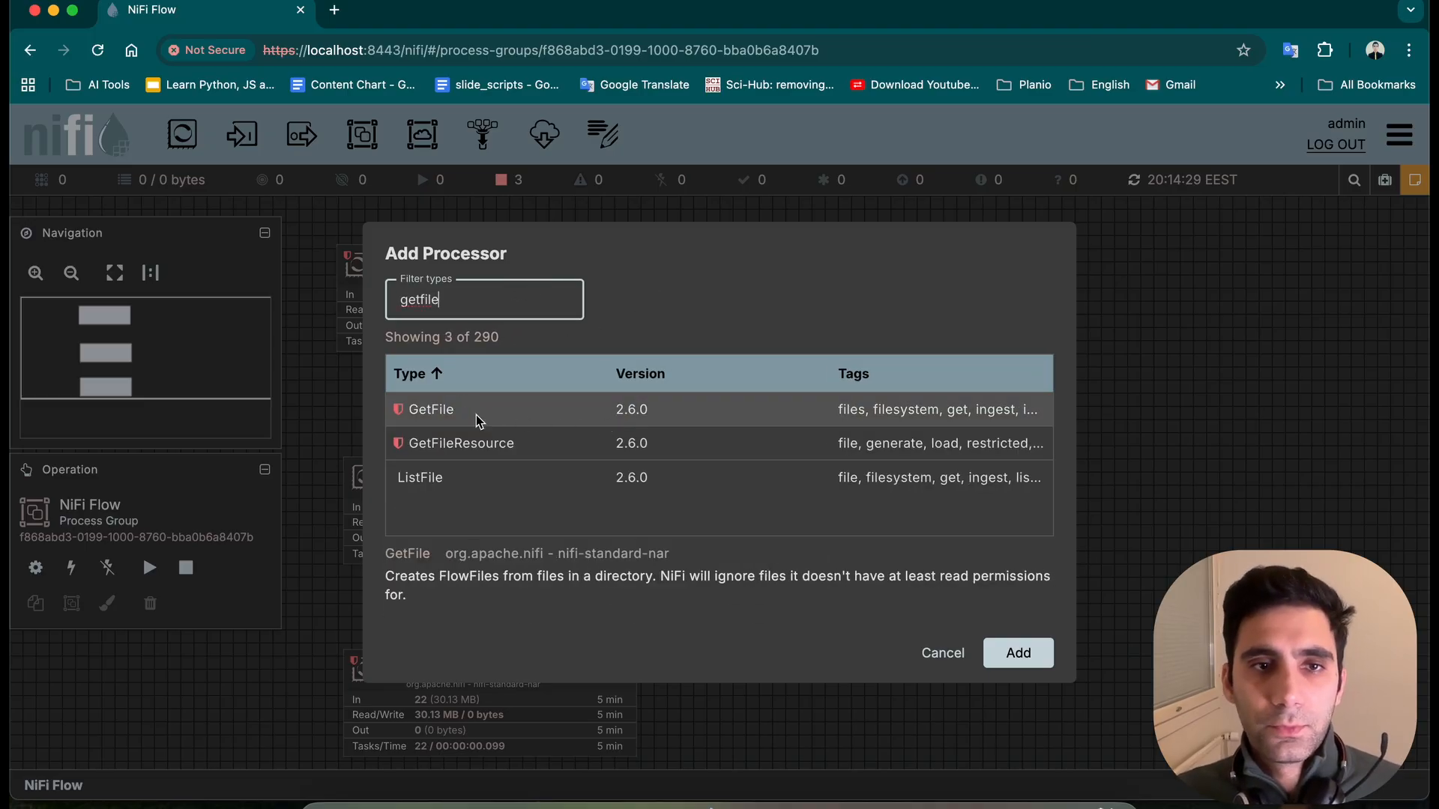
click(1017, 652)
drag(847, 322, 833, 308)
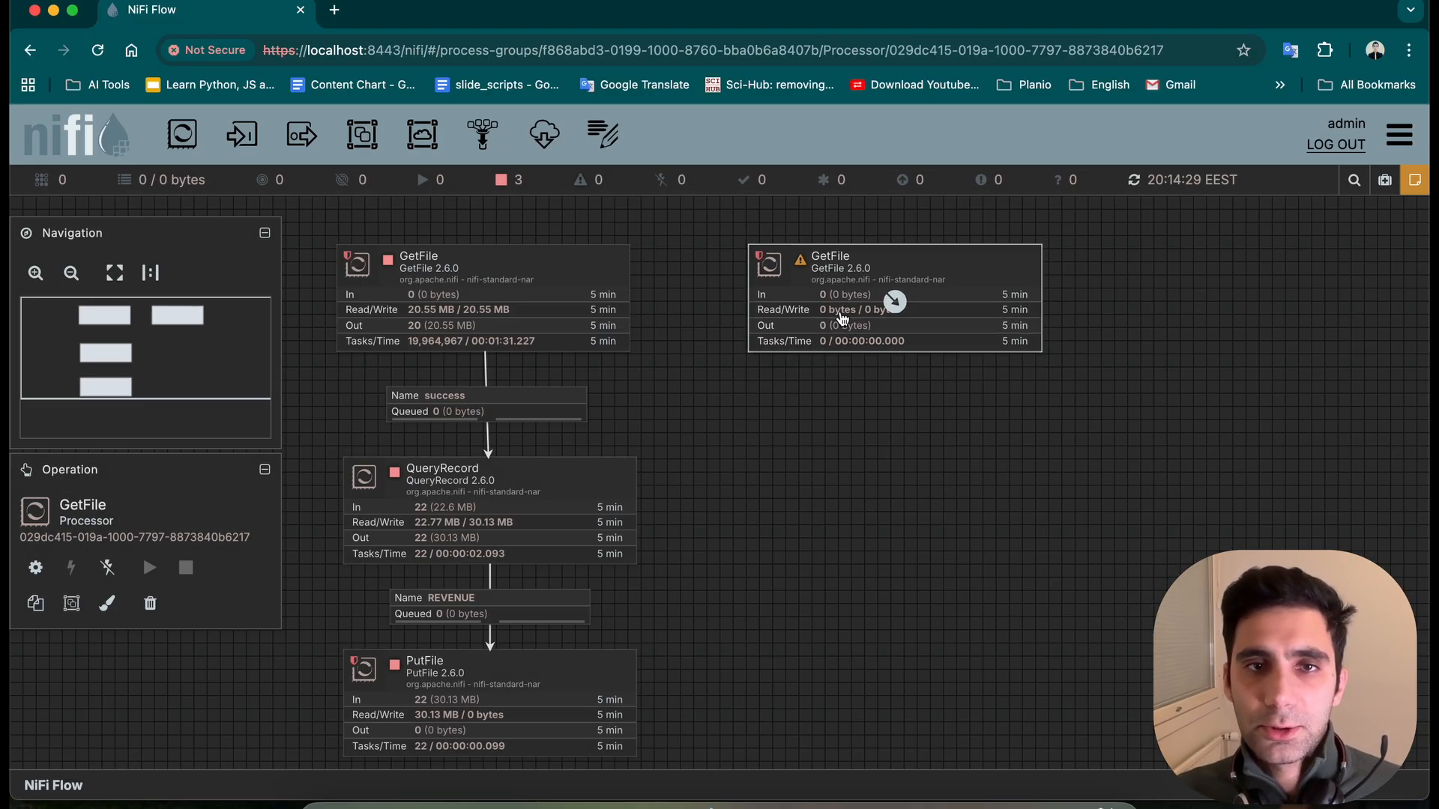
- Open the new GetFile processor's properties, and in iTerm stop make_data.py, change into the data folder and copy its full path with pwd
double_click(892, 299)
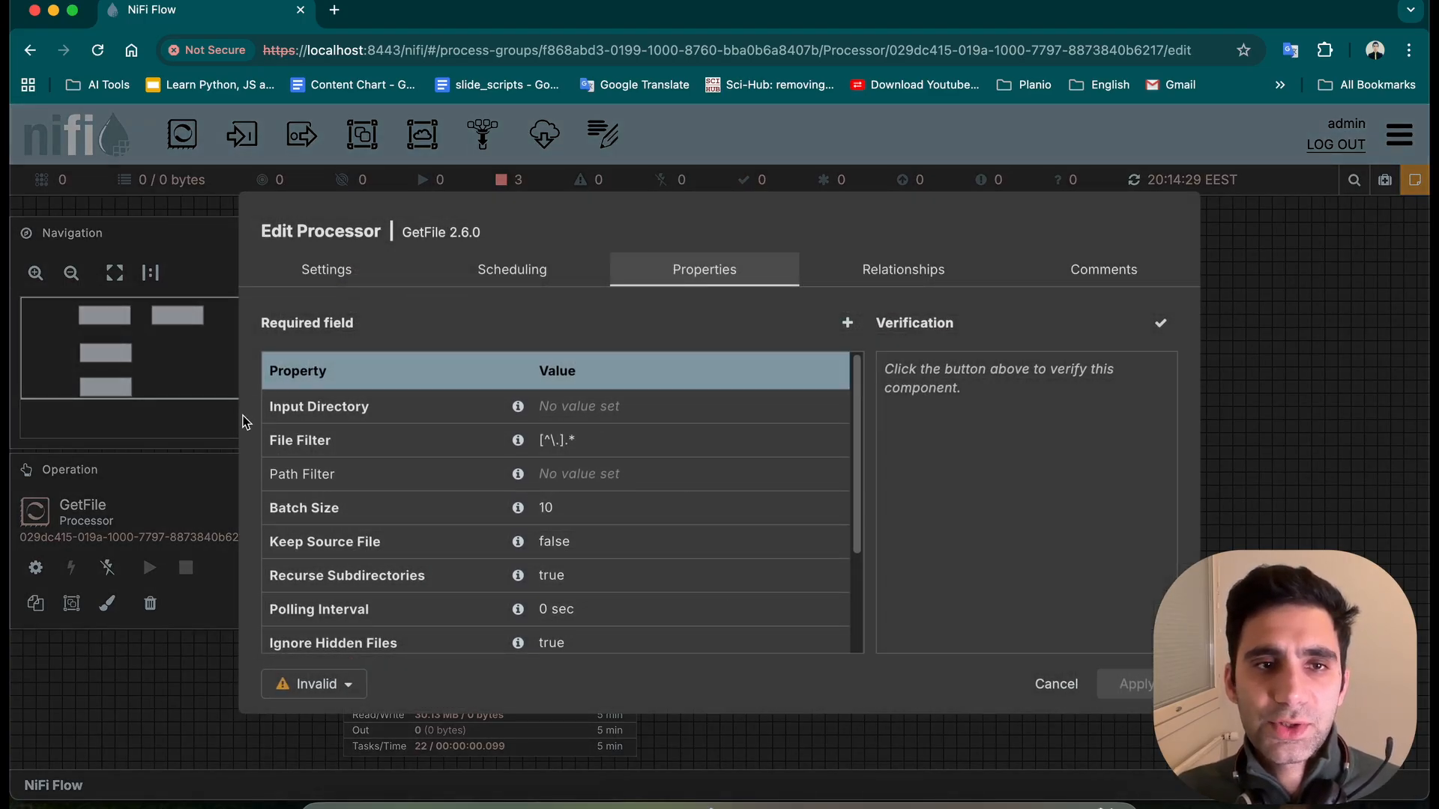
key(super+Tab)
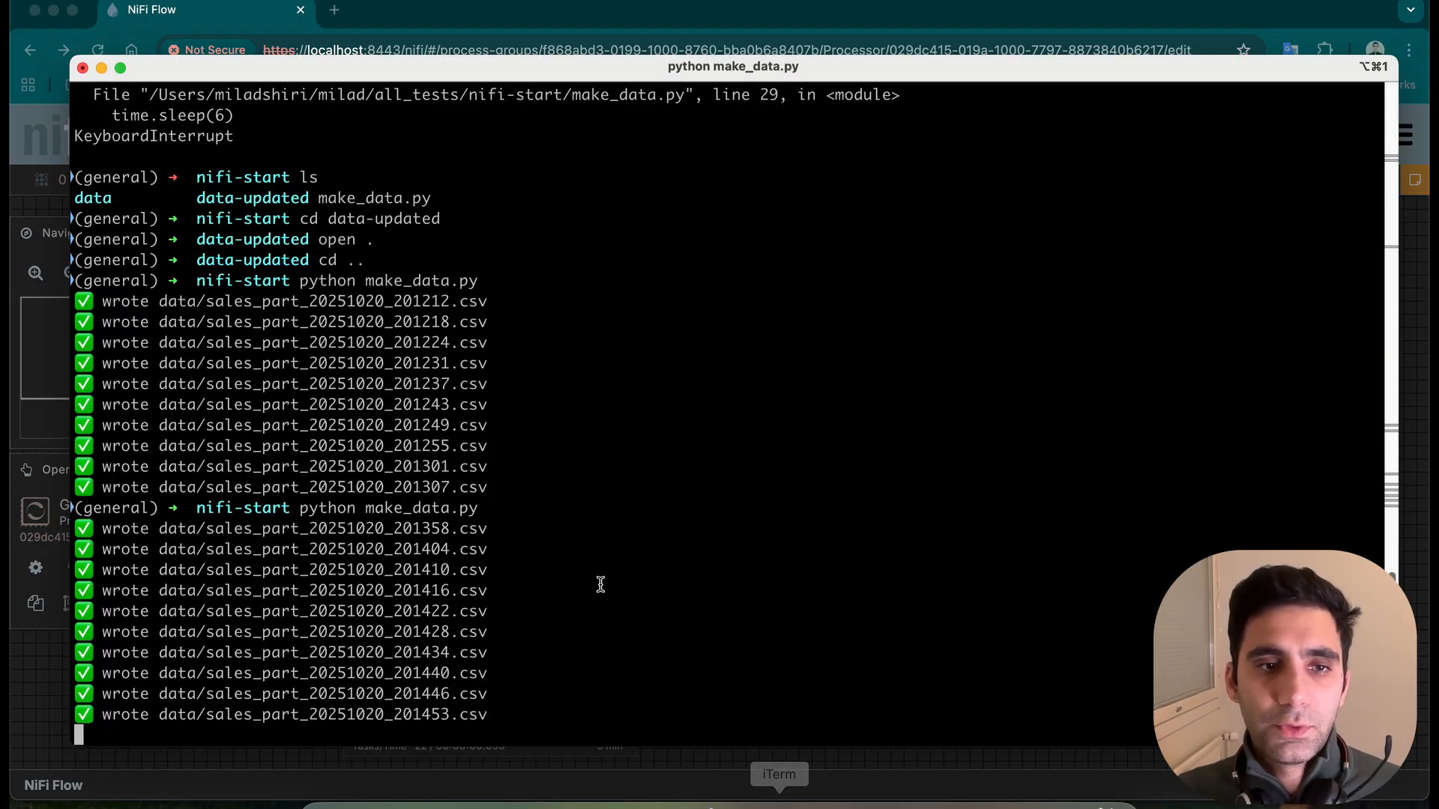
text(ls)
key(Return)
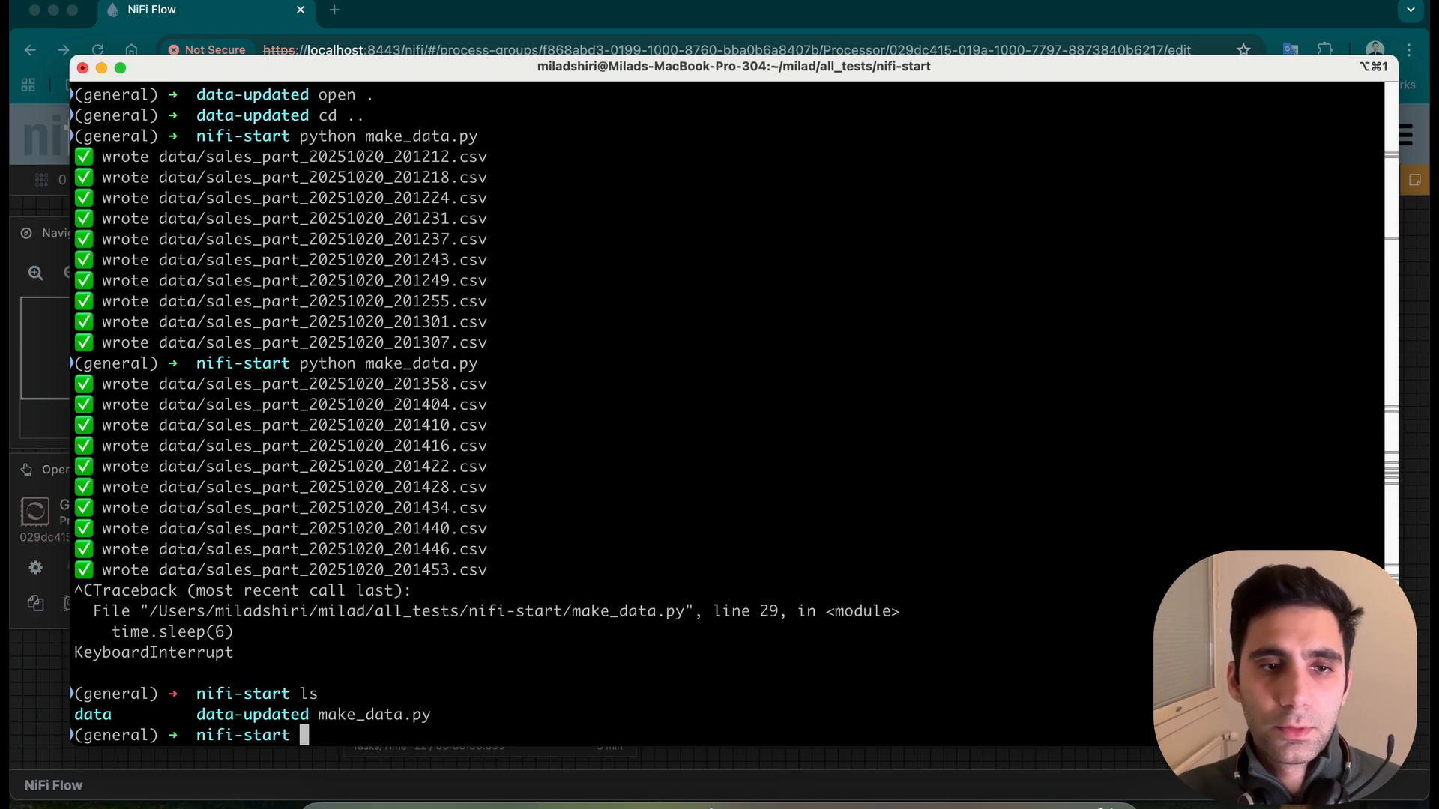
text(cd data)
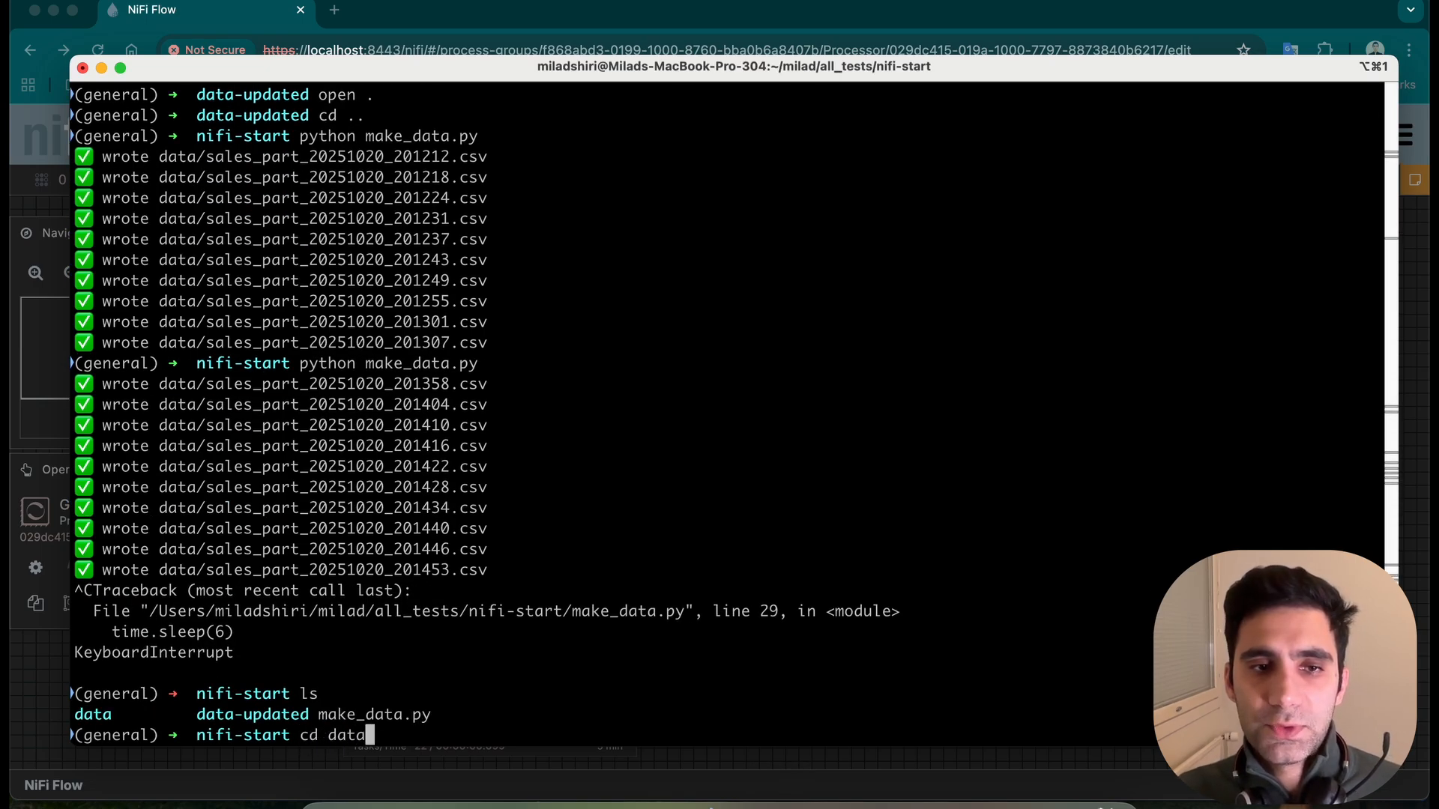
key(Tab)
key(Return)
text(pwd)
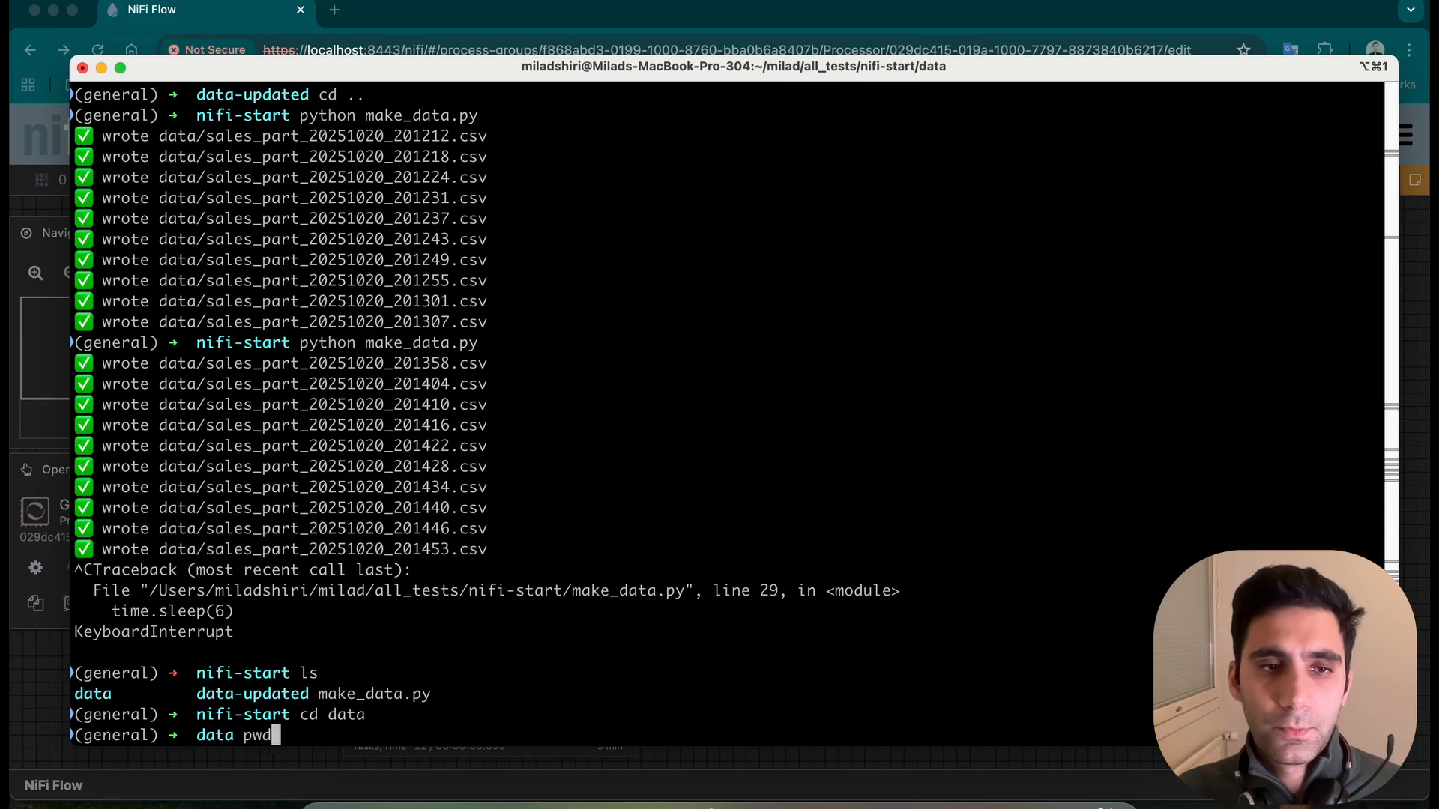
key(Return)
drag(534, 714, 73, 717)
key(super+c)
key(super+Tab)
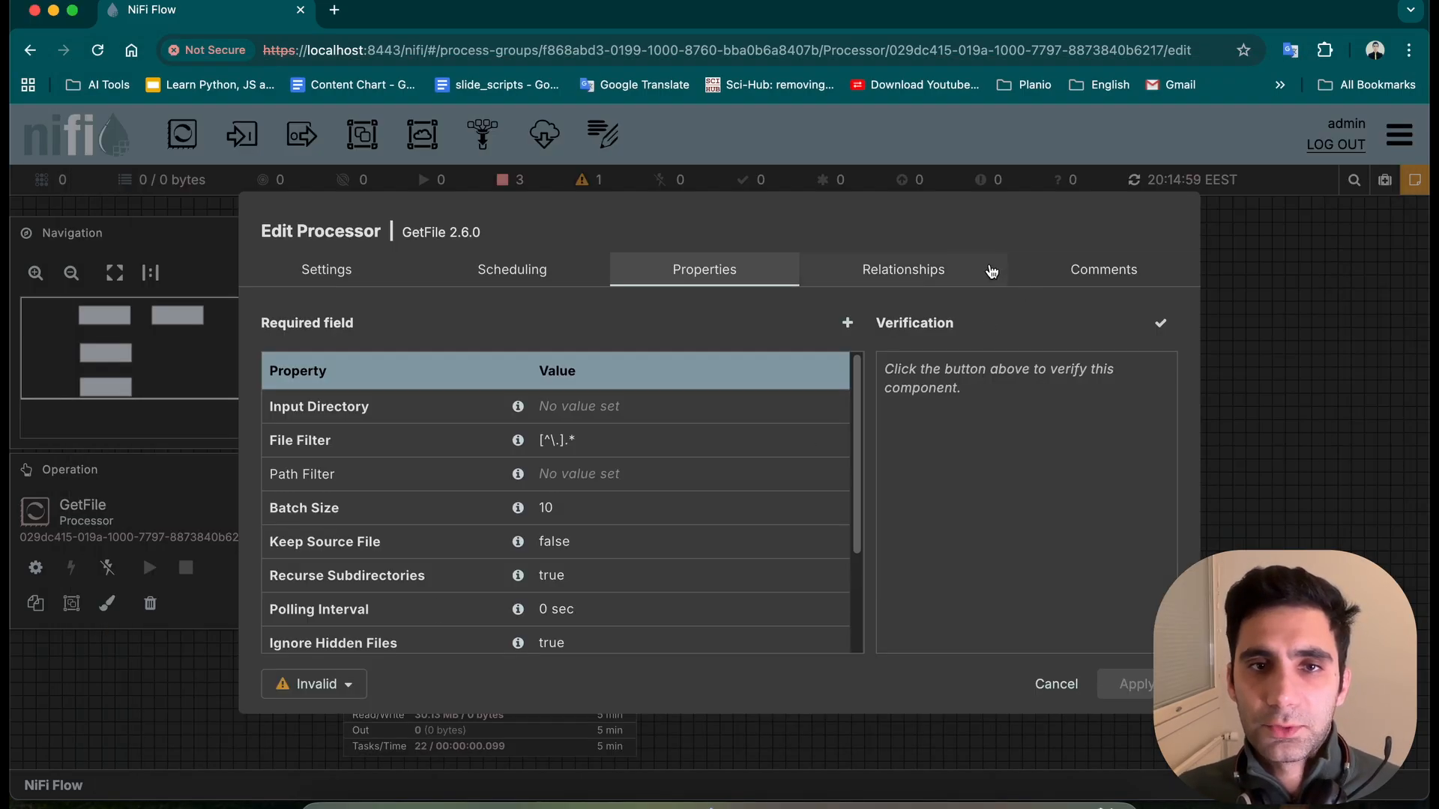
- Set the new GetFile processor's Input Directory to the copied nifi-start/data path, review the remaining properties and apply
click(663, 404)
key(super+v)
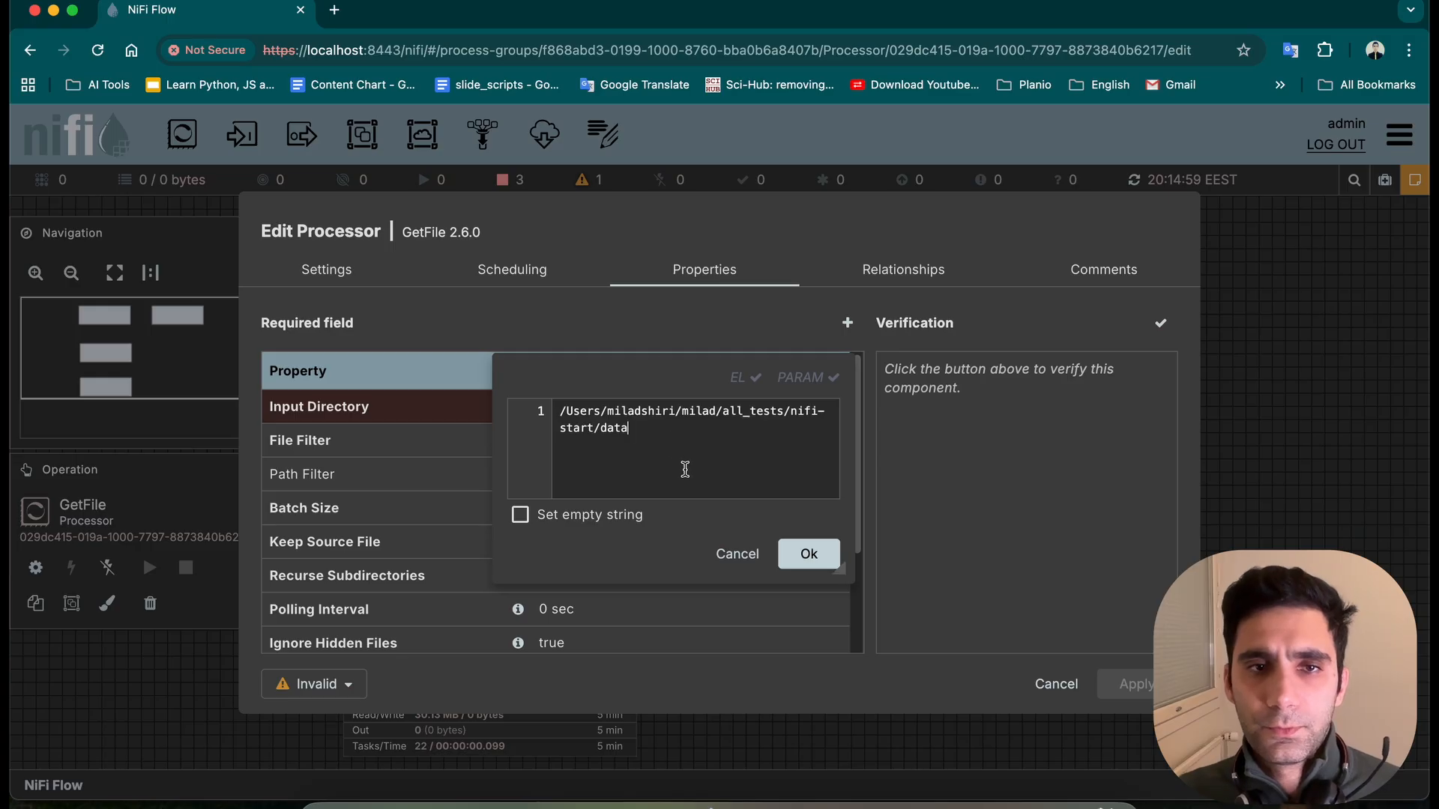
click(814, 562)
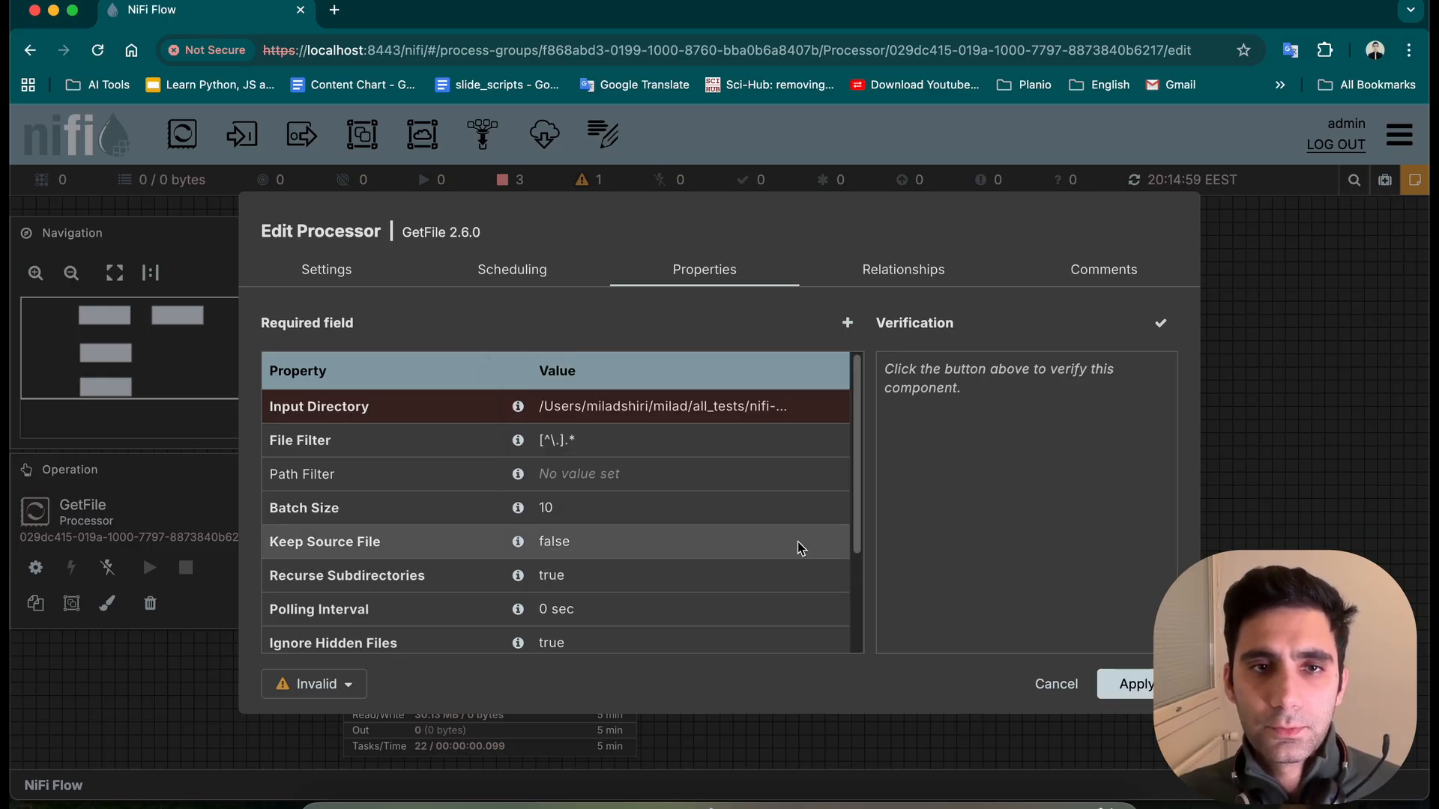
scroll(796, 541, down, 3)
scroll(802, 536, up, 3)
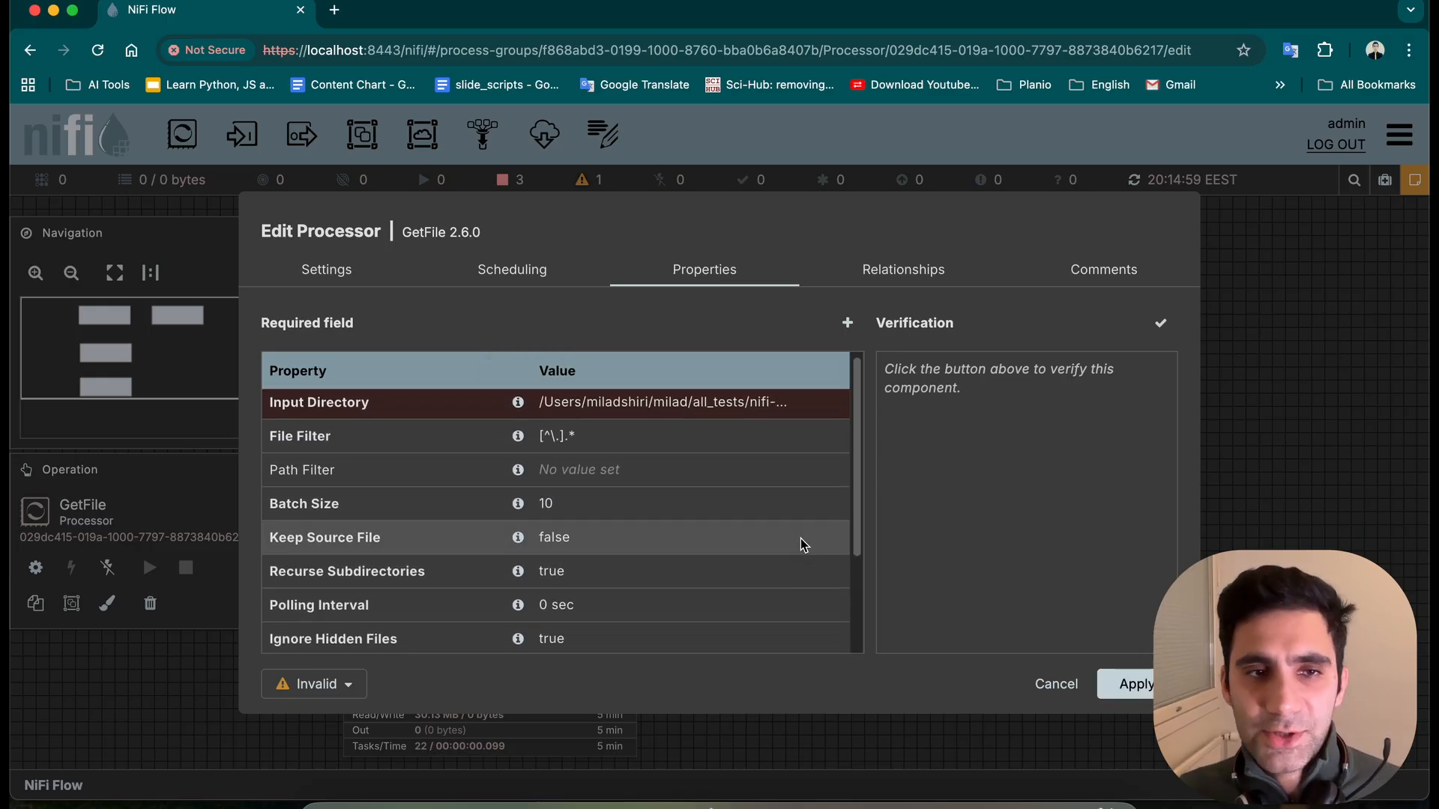
scroll(684, 456, down, 3)
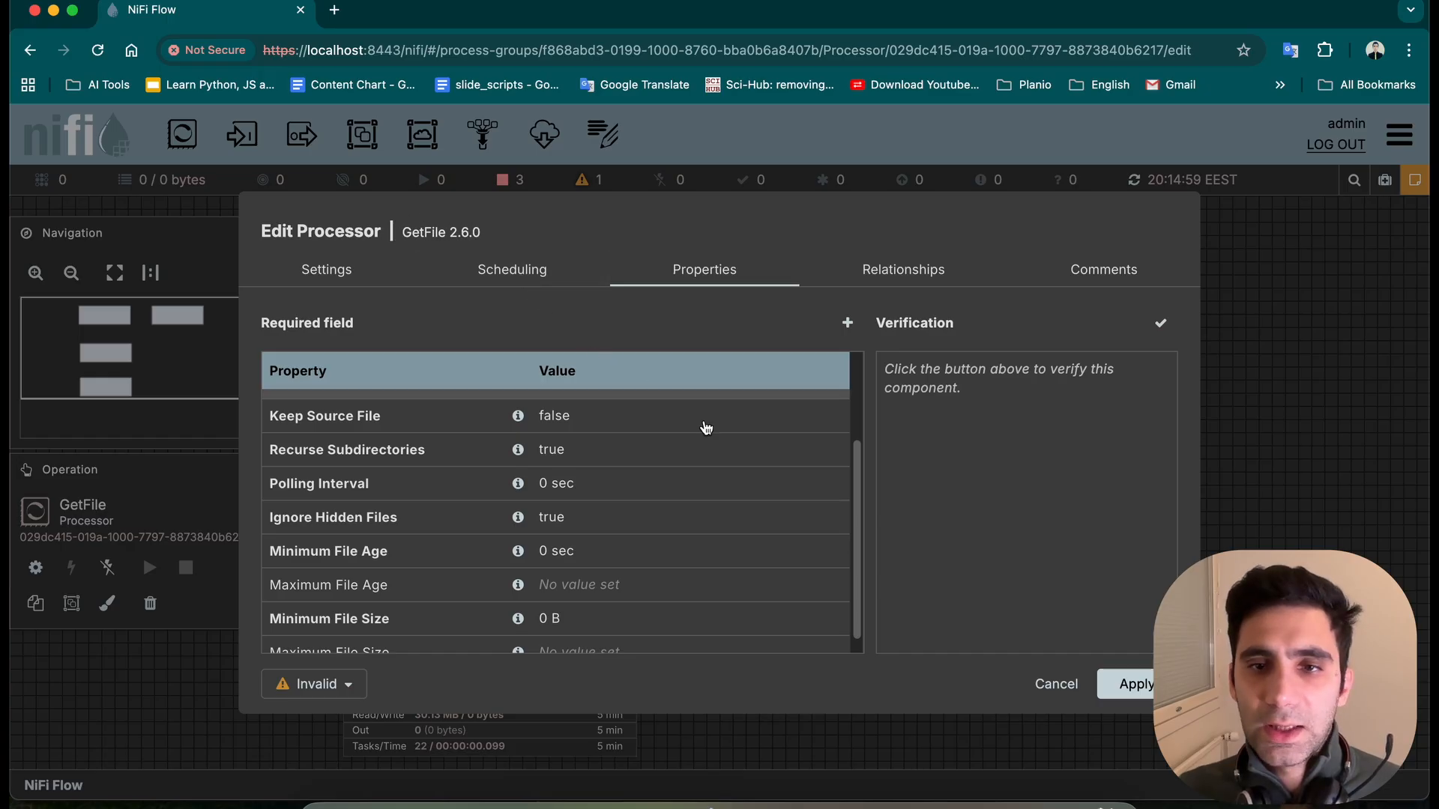
click(1146, 684)
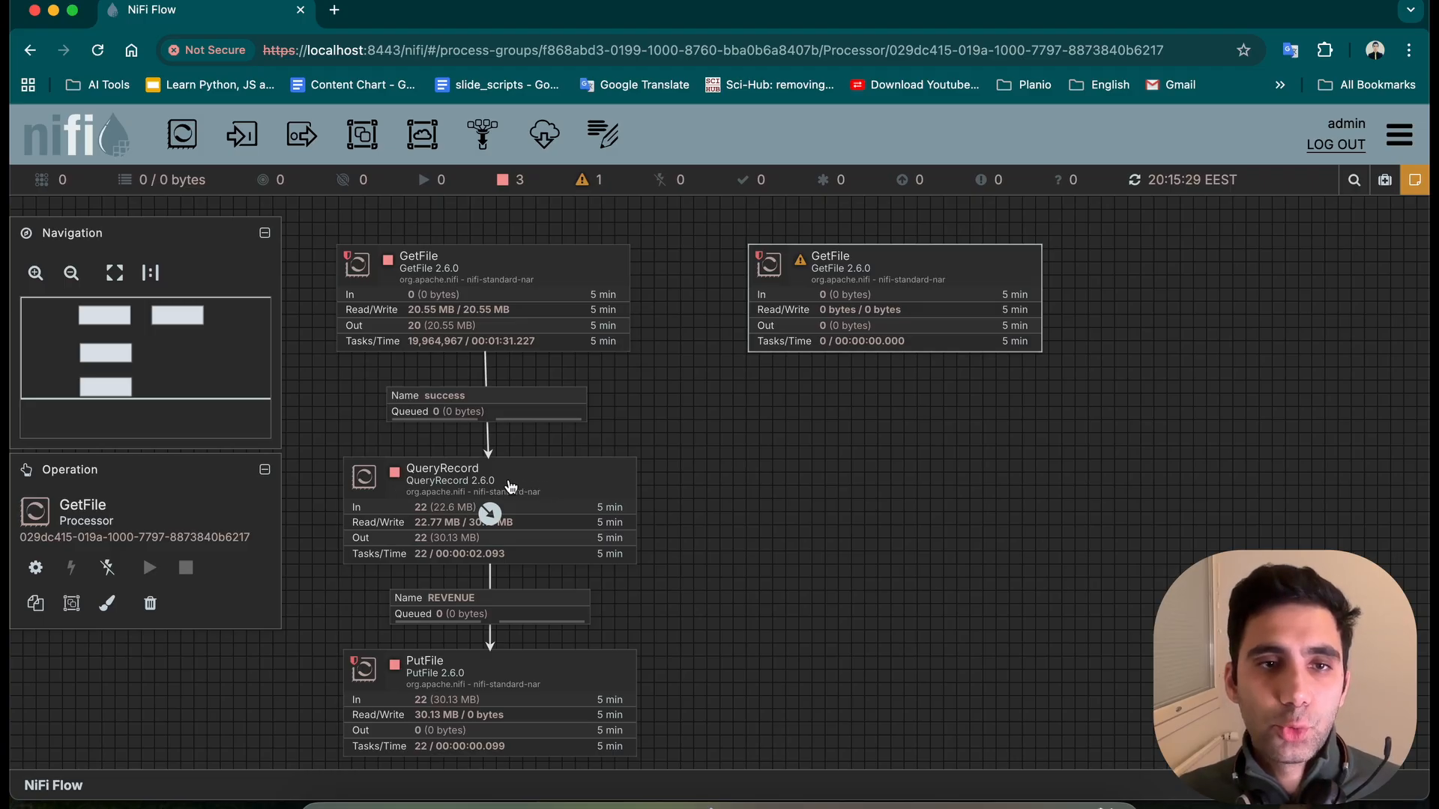
- Add a QueryRecord processor below the new GetFile processor
drag(182, 133, 862, 494)
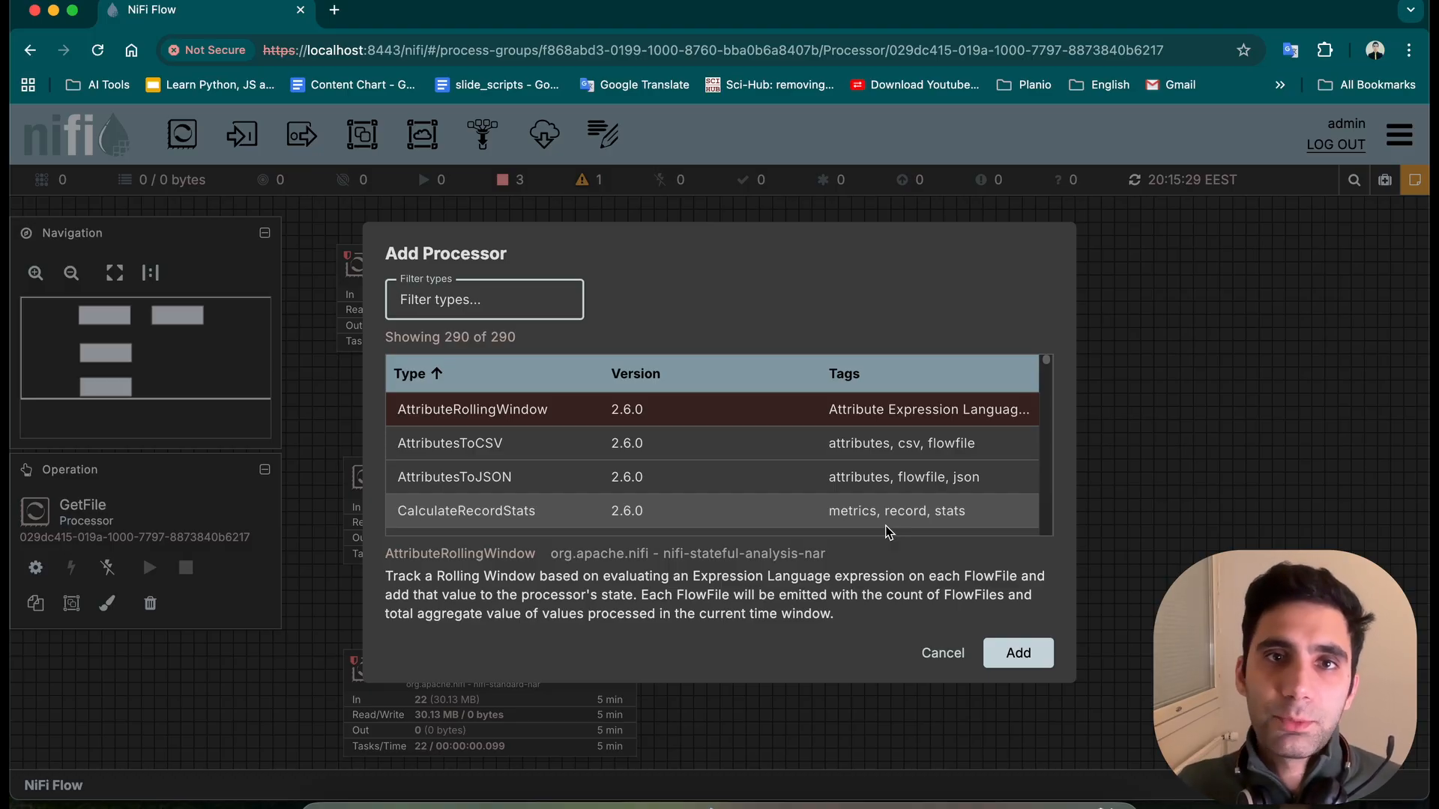
text(que)
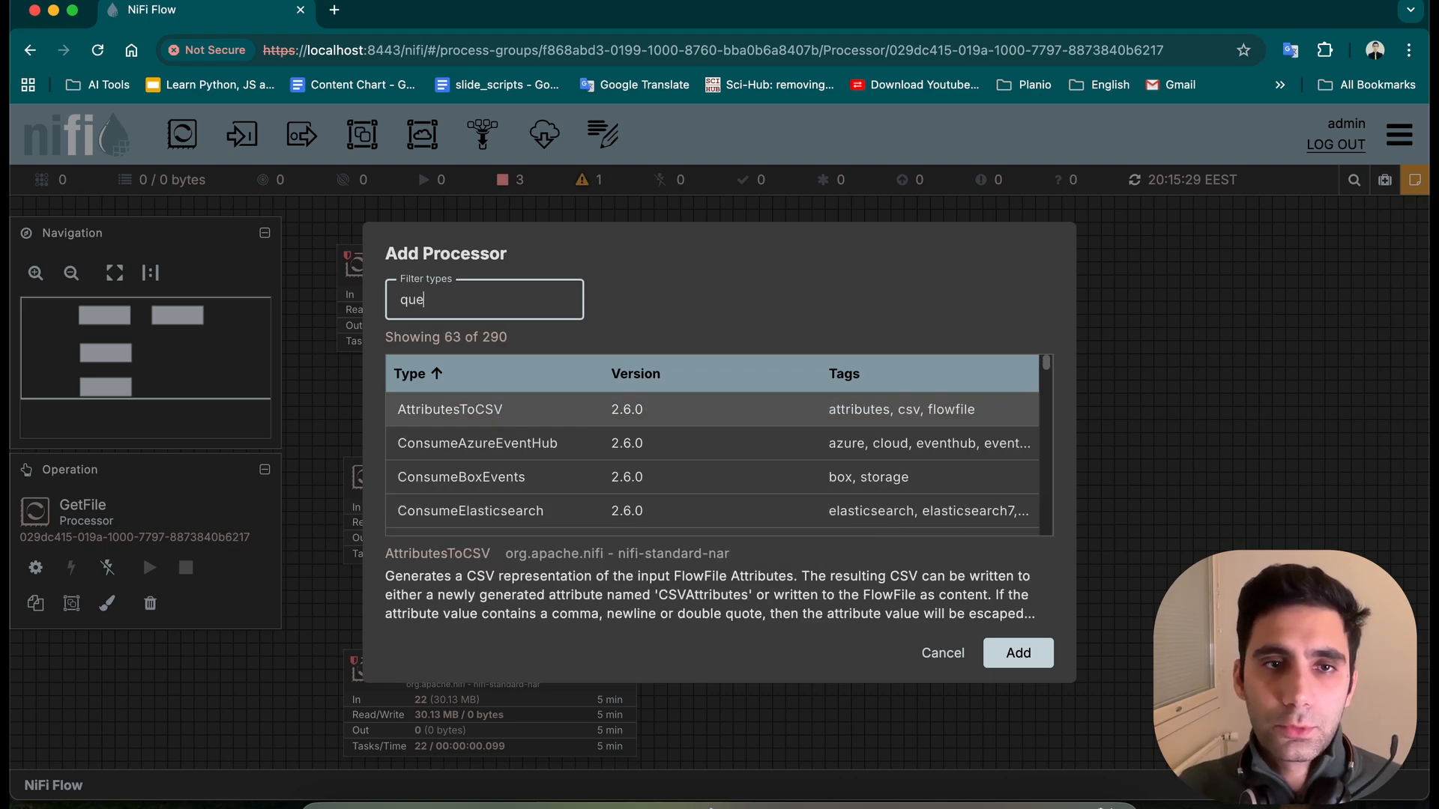
text(ryrecor)
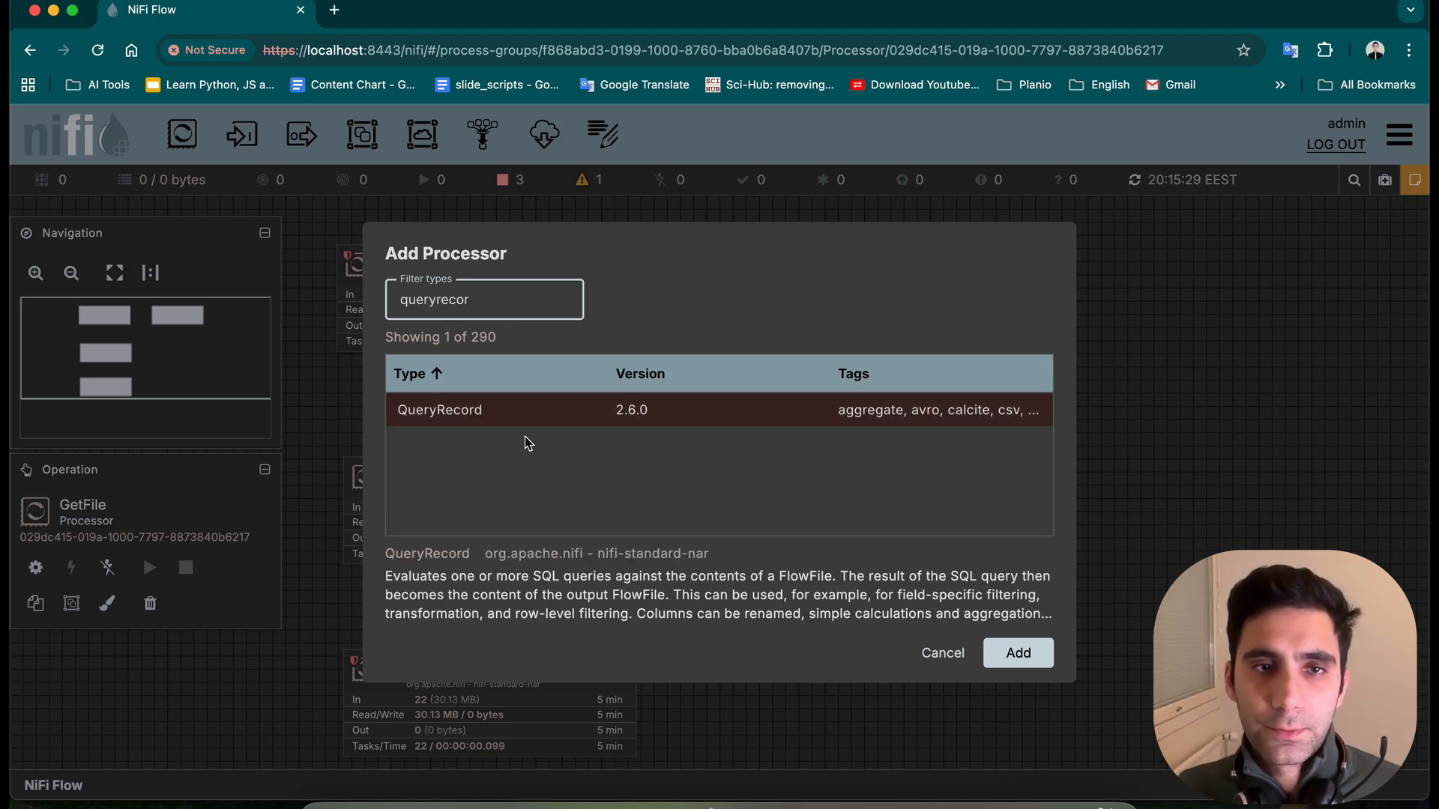
click(1019, 653)
drag(1040, 545, 947, 519)
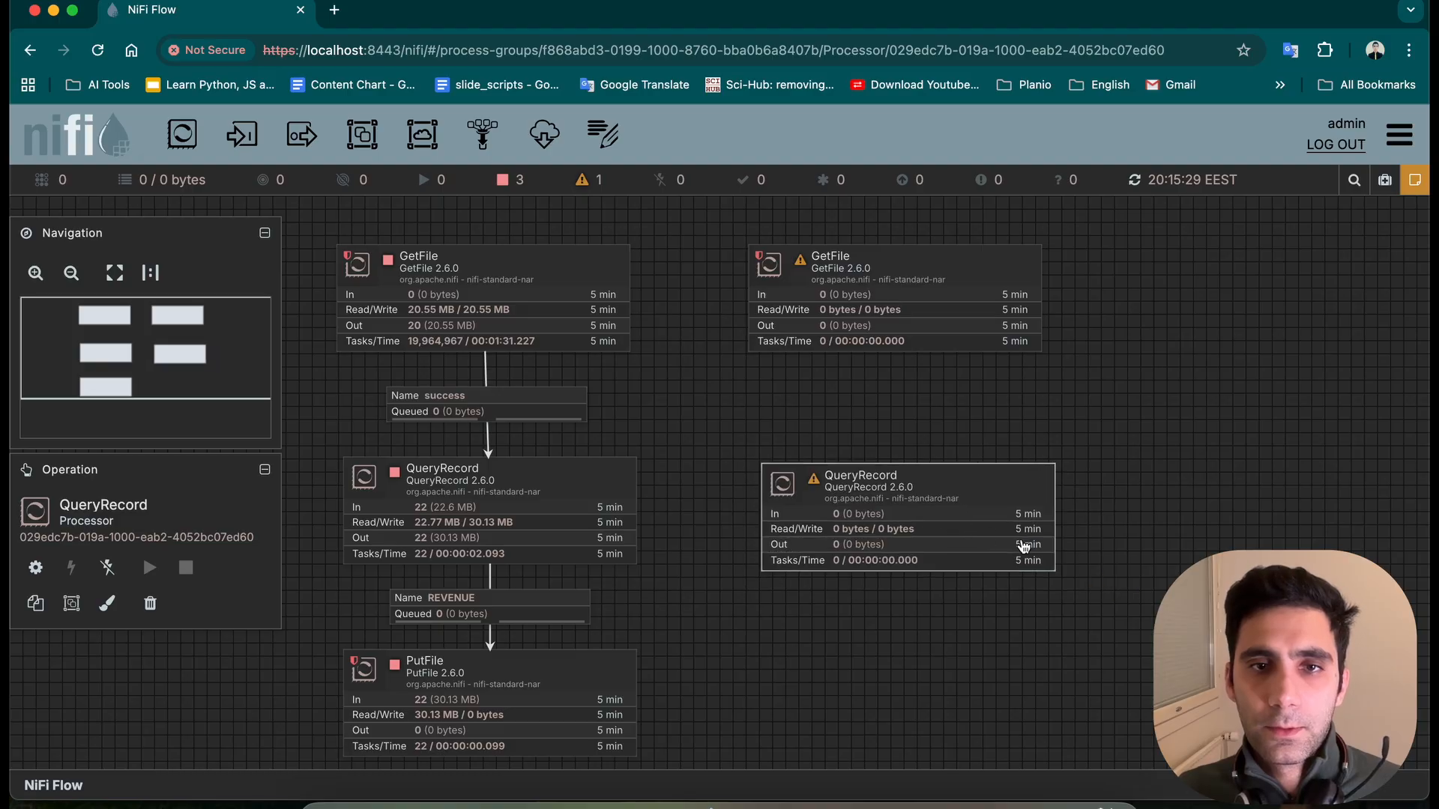
- Create a new CSVReader controller service as the Record Reader of the new QueryRecord processor
double_click(981, 494)
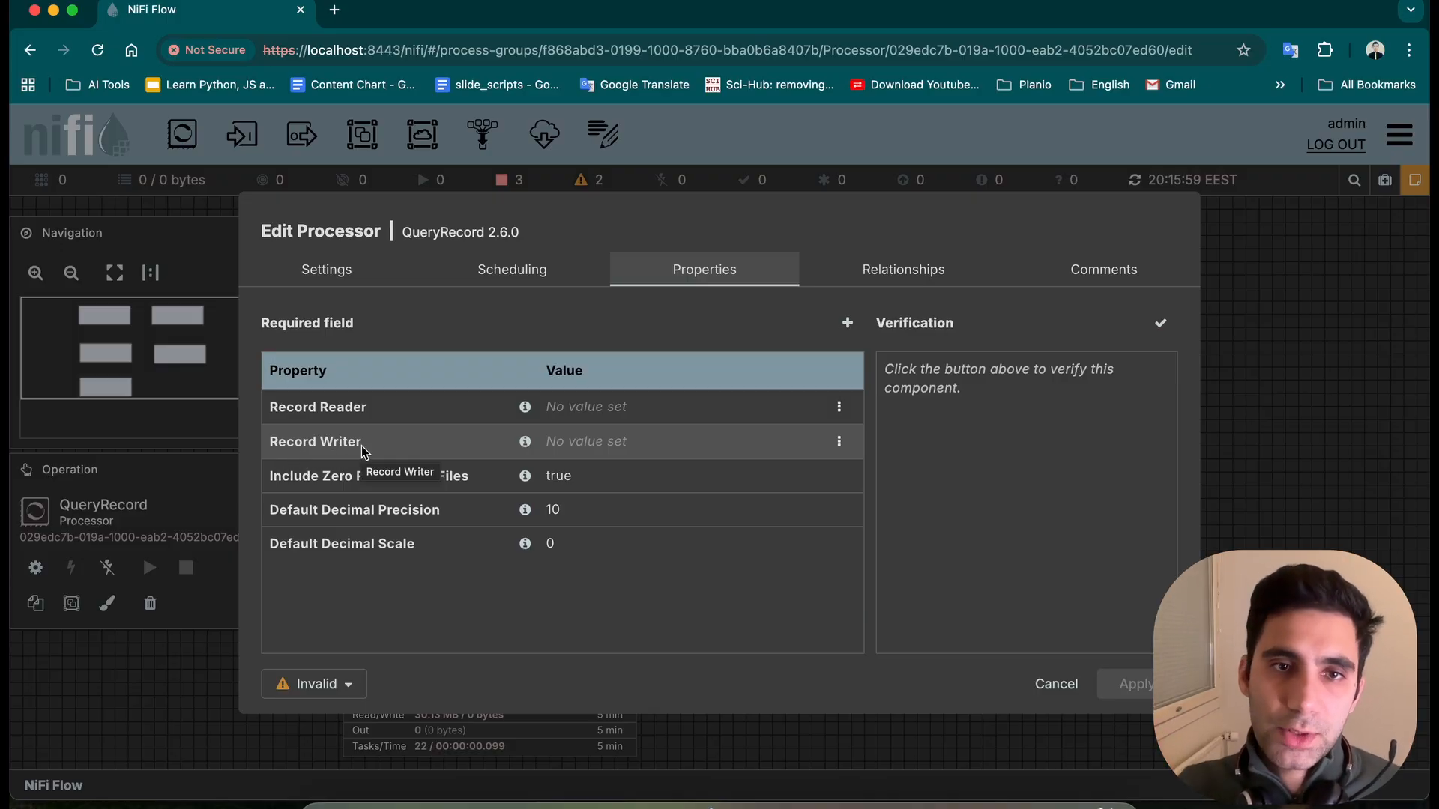
click(839, 406)
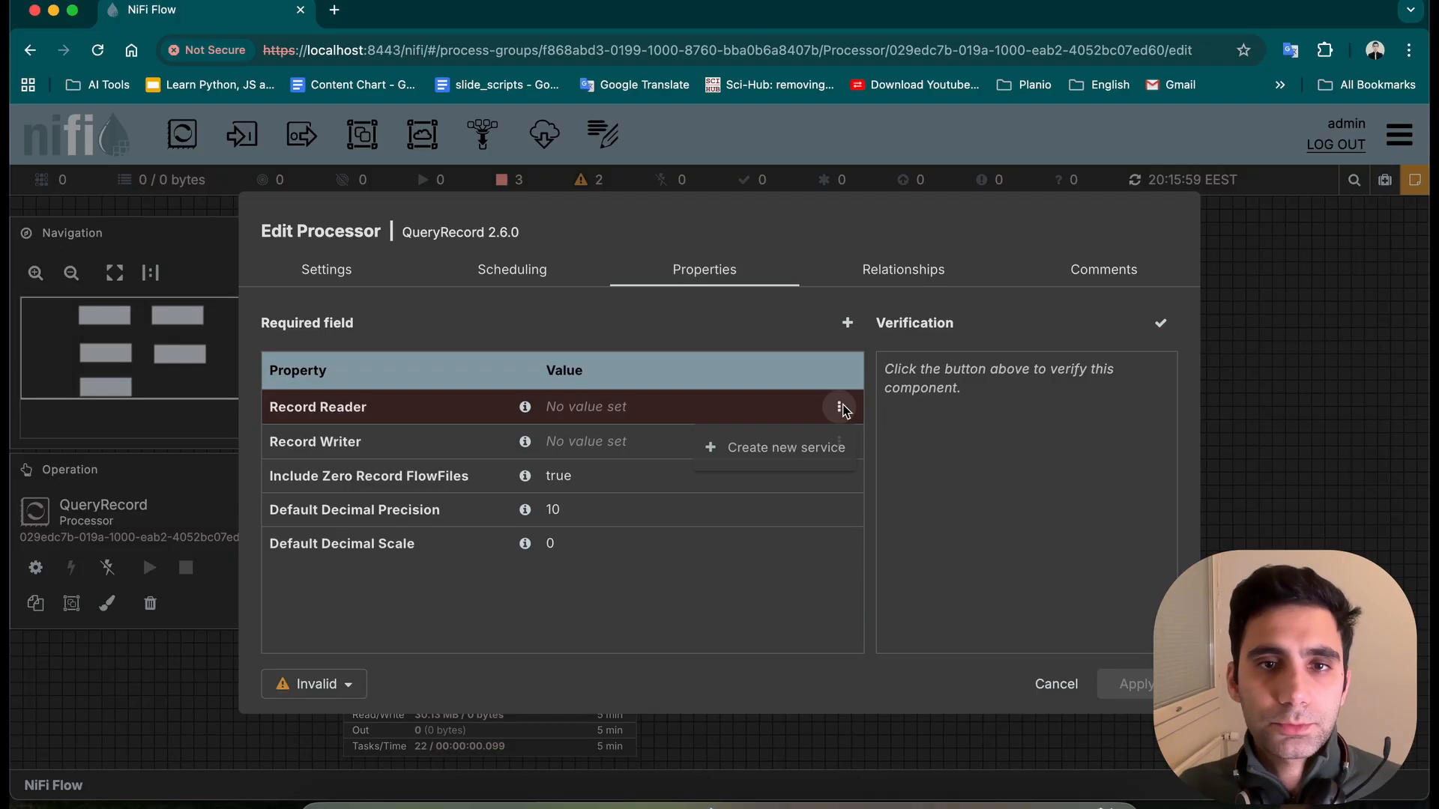
click(809, 462)
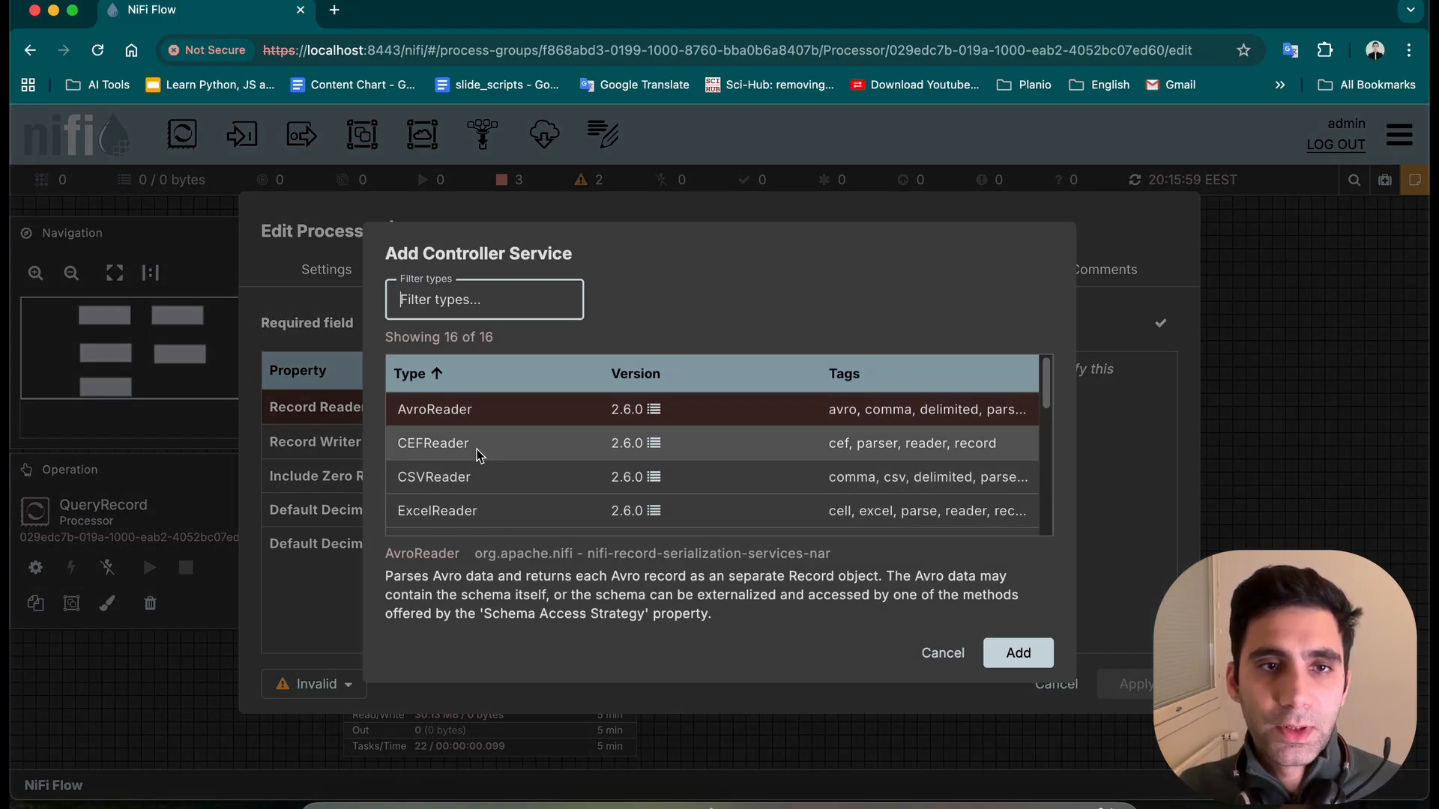
scroll(450, 464, down, 1)
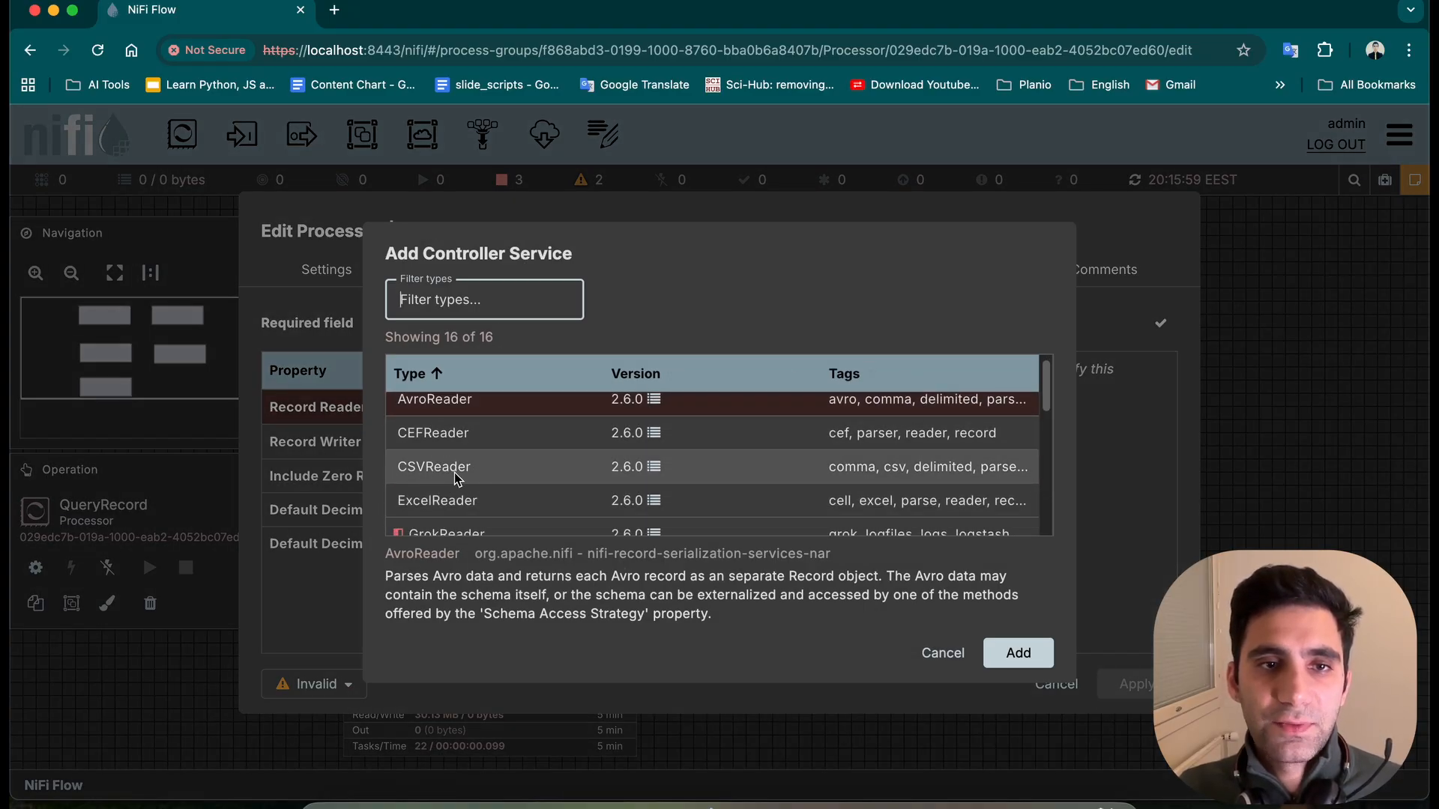
click(454, 468)
click(1018, 653)
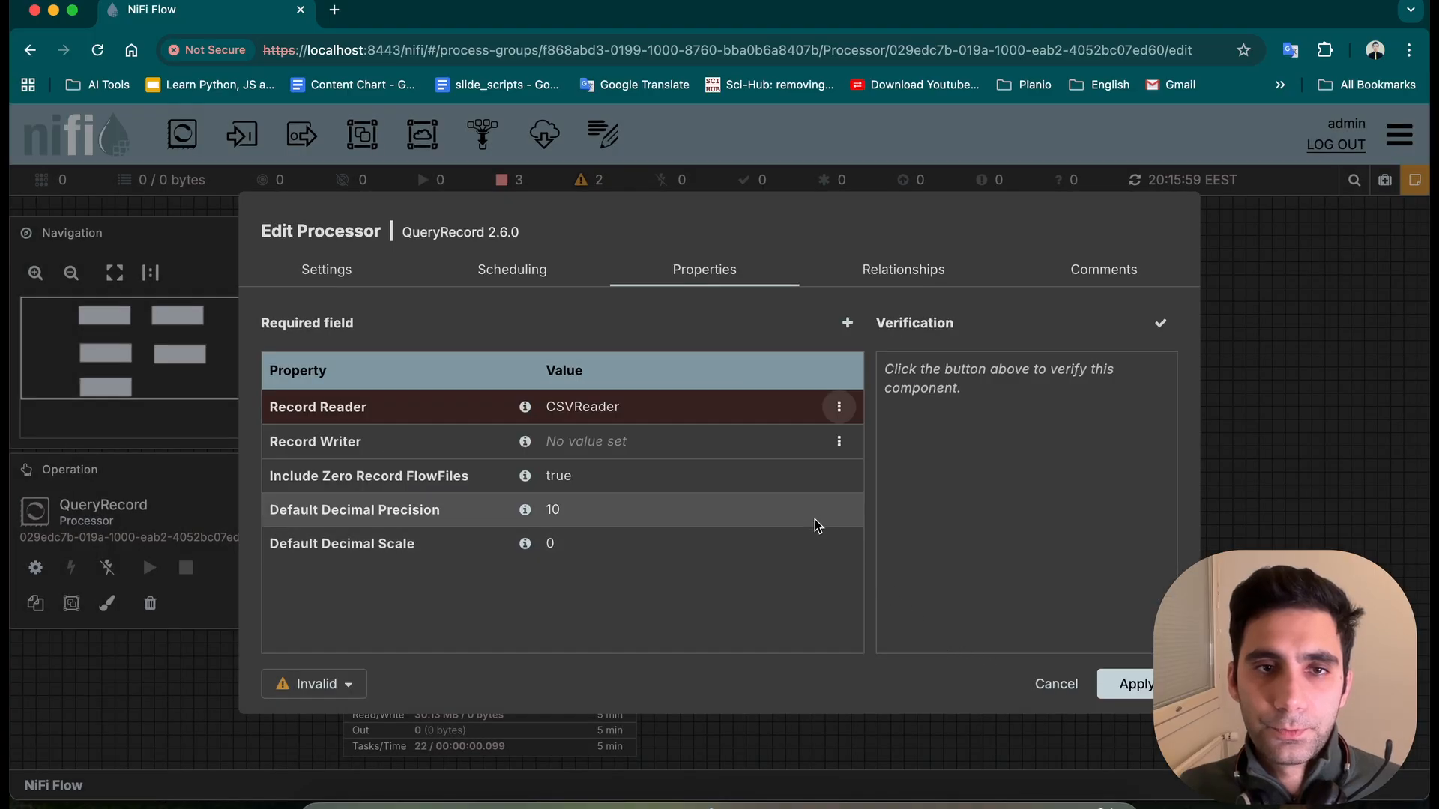
- Create a new CSVRecordSetWriter service as the Record Writer of the new QueryRecord processor and apply the configuration
click(838, 442)
click(700, 481)
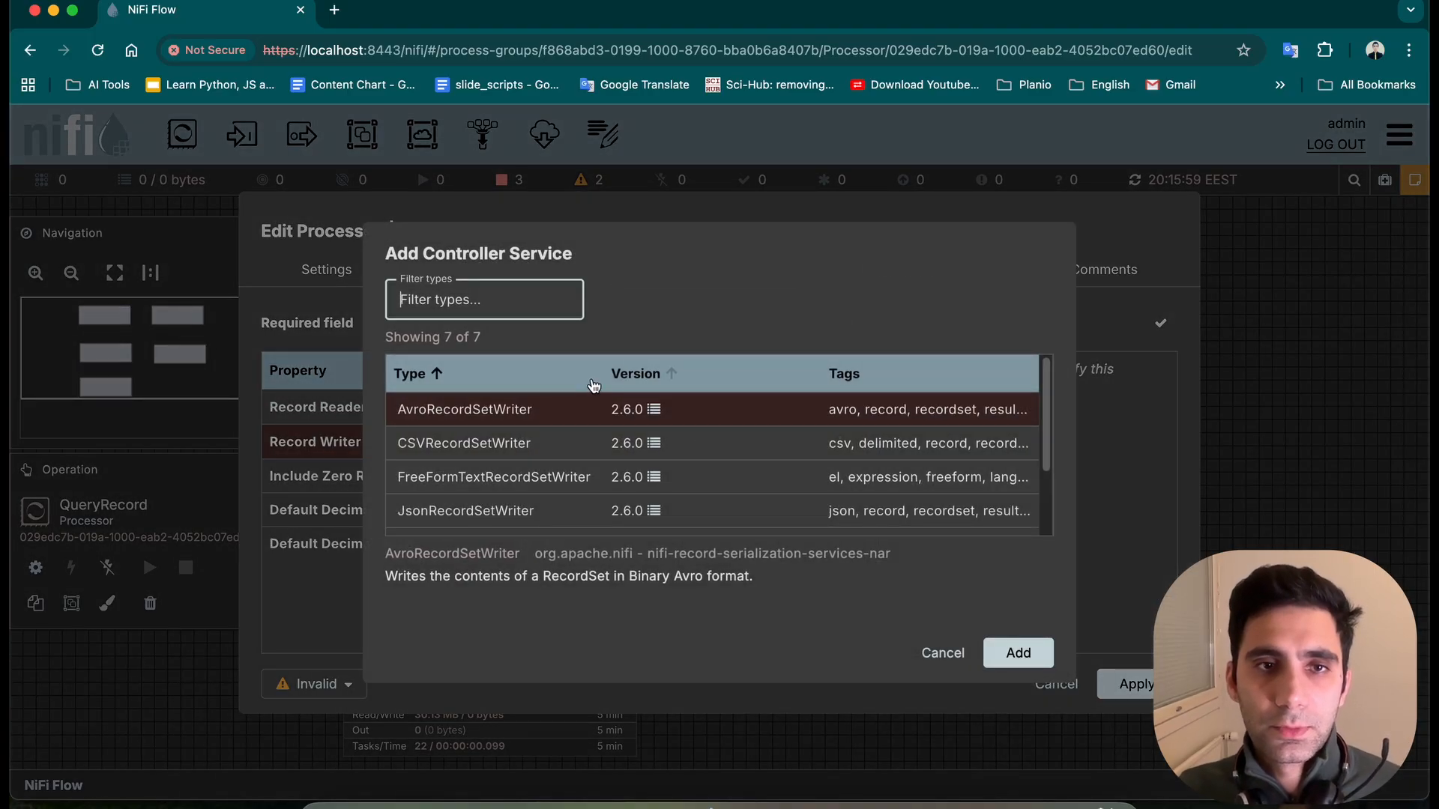
click(493, 453)
click(1031, 660)
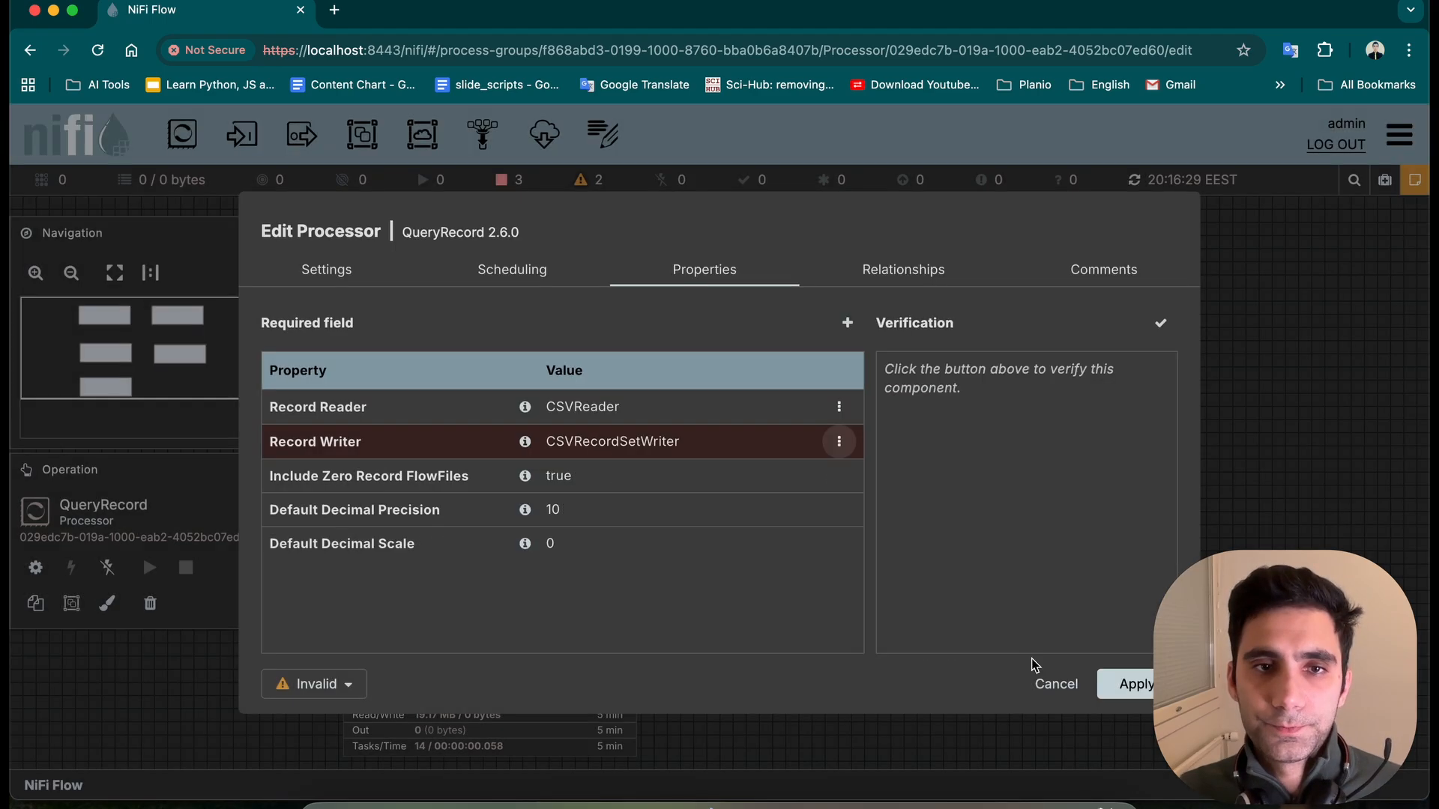
click(1125, 684)
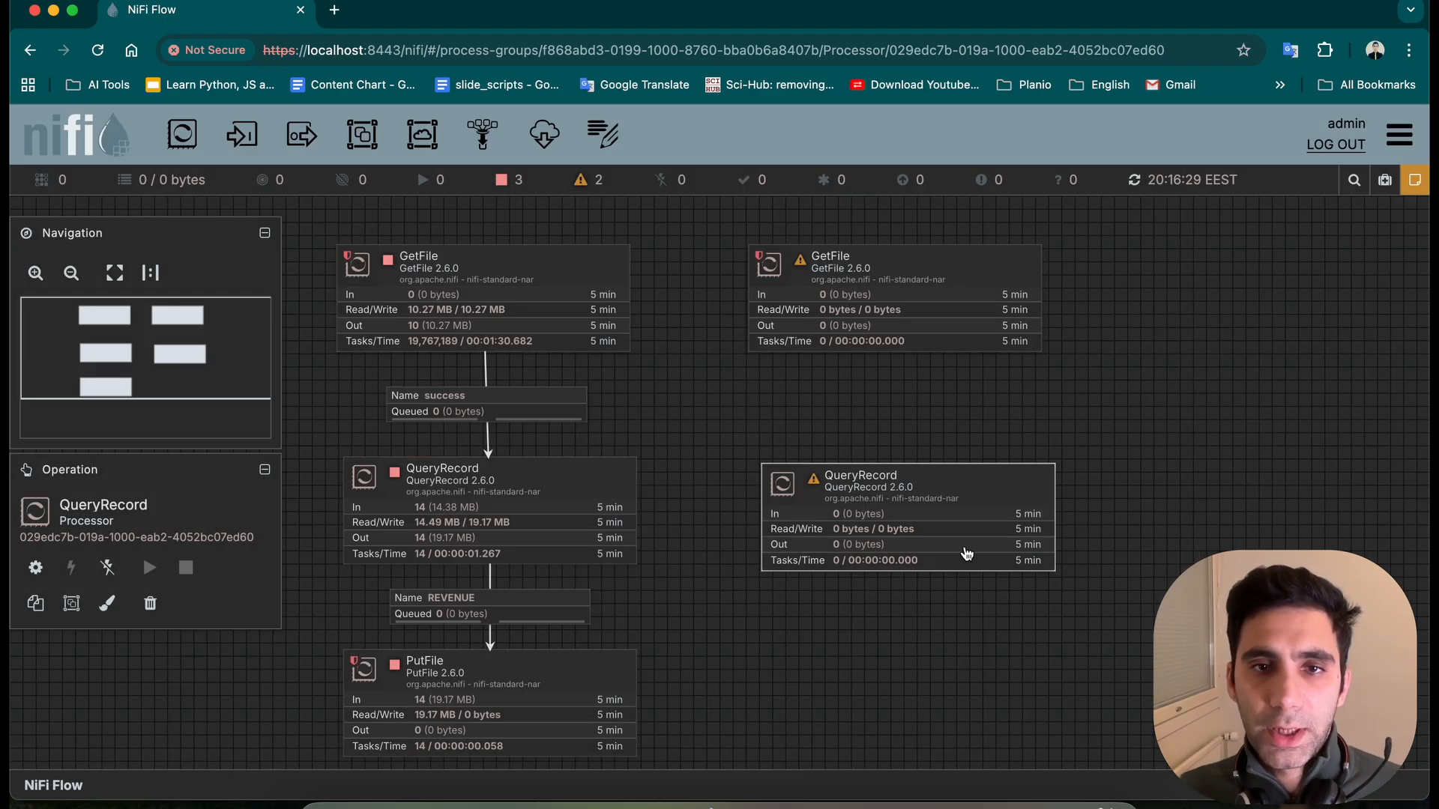
- Go to the CSVReader service used by the new QueryRecord's Record Reader and open its configuration for editing
double_click(939, 483)
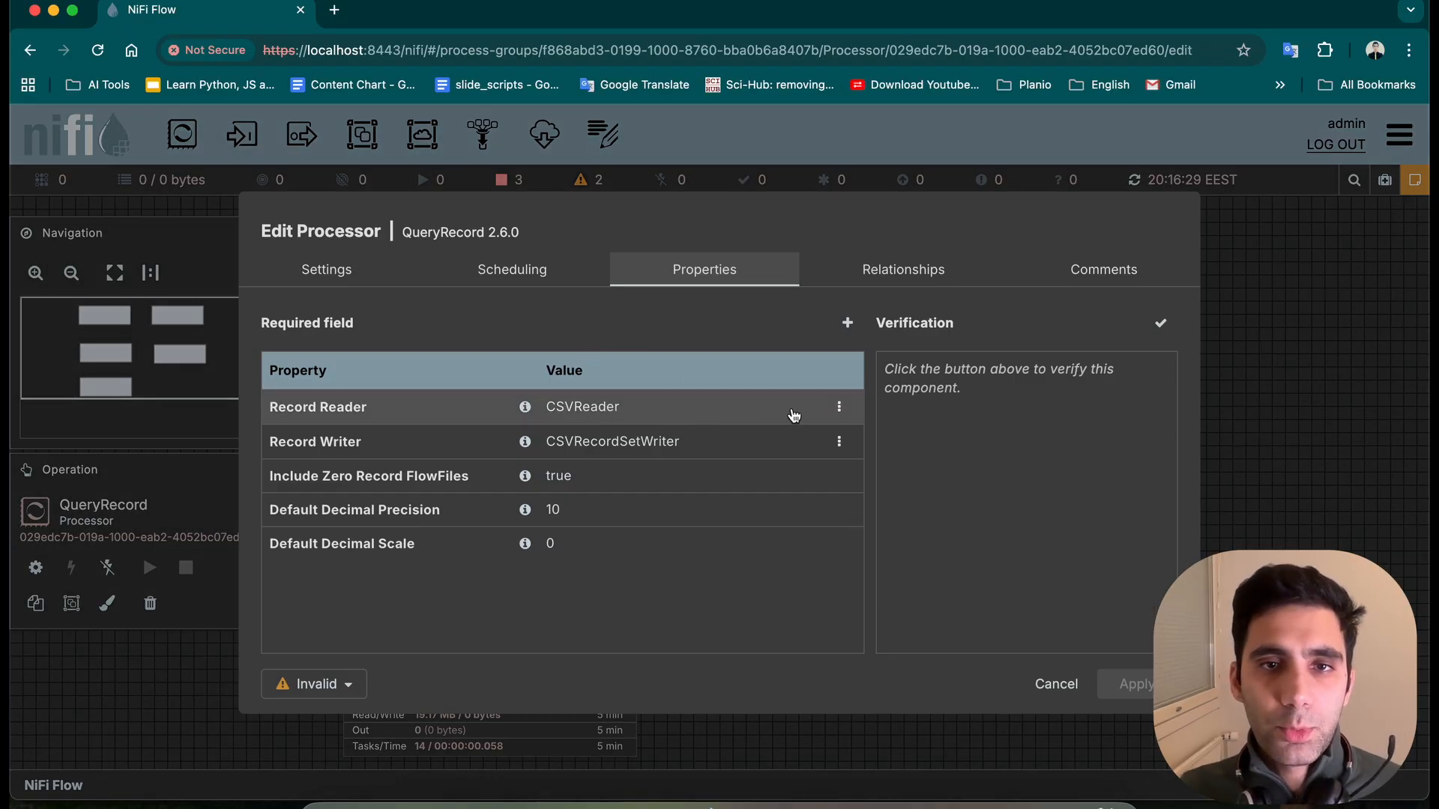
click(839, 407)
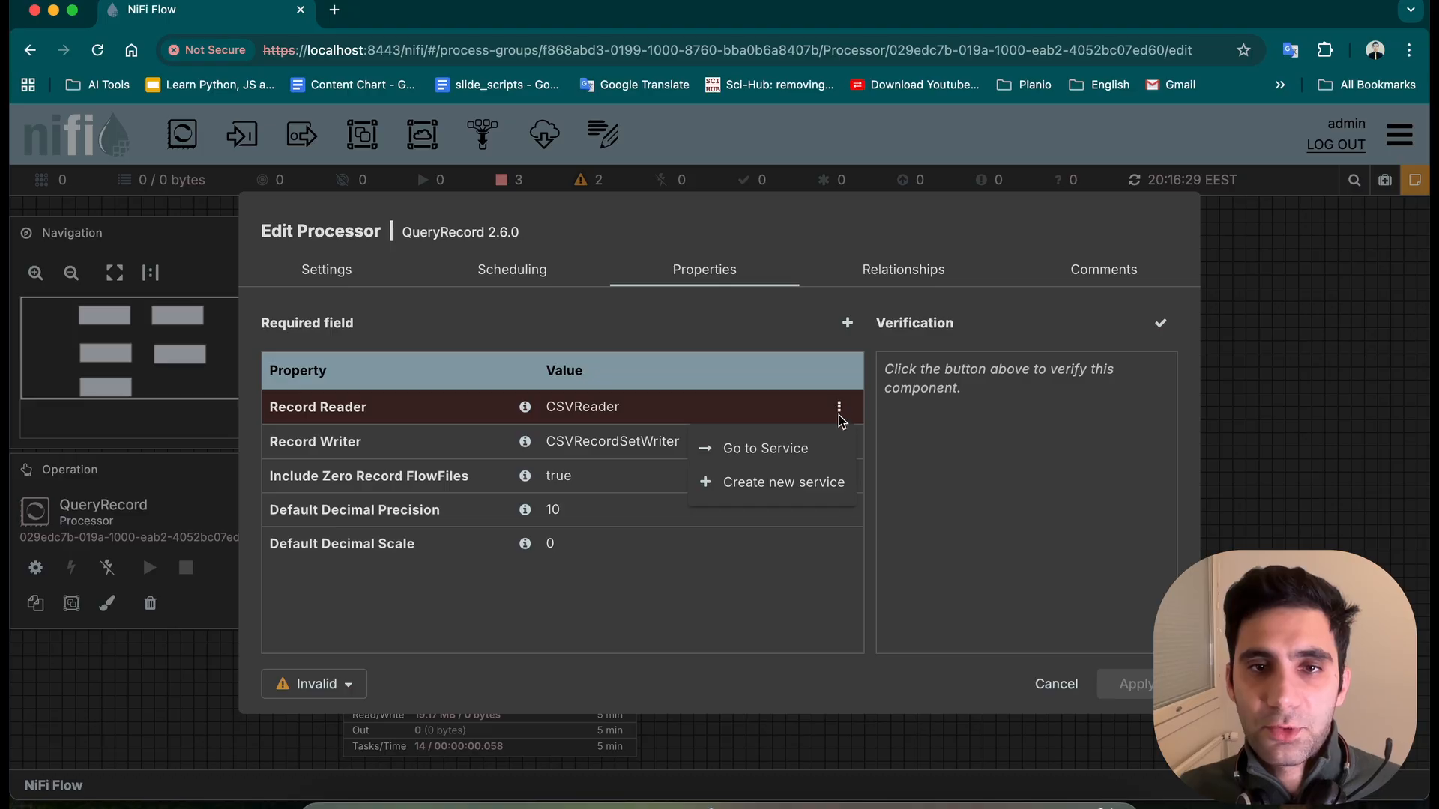
click(783, 451)
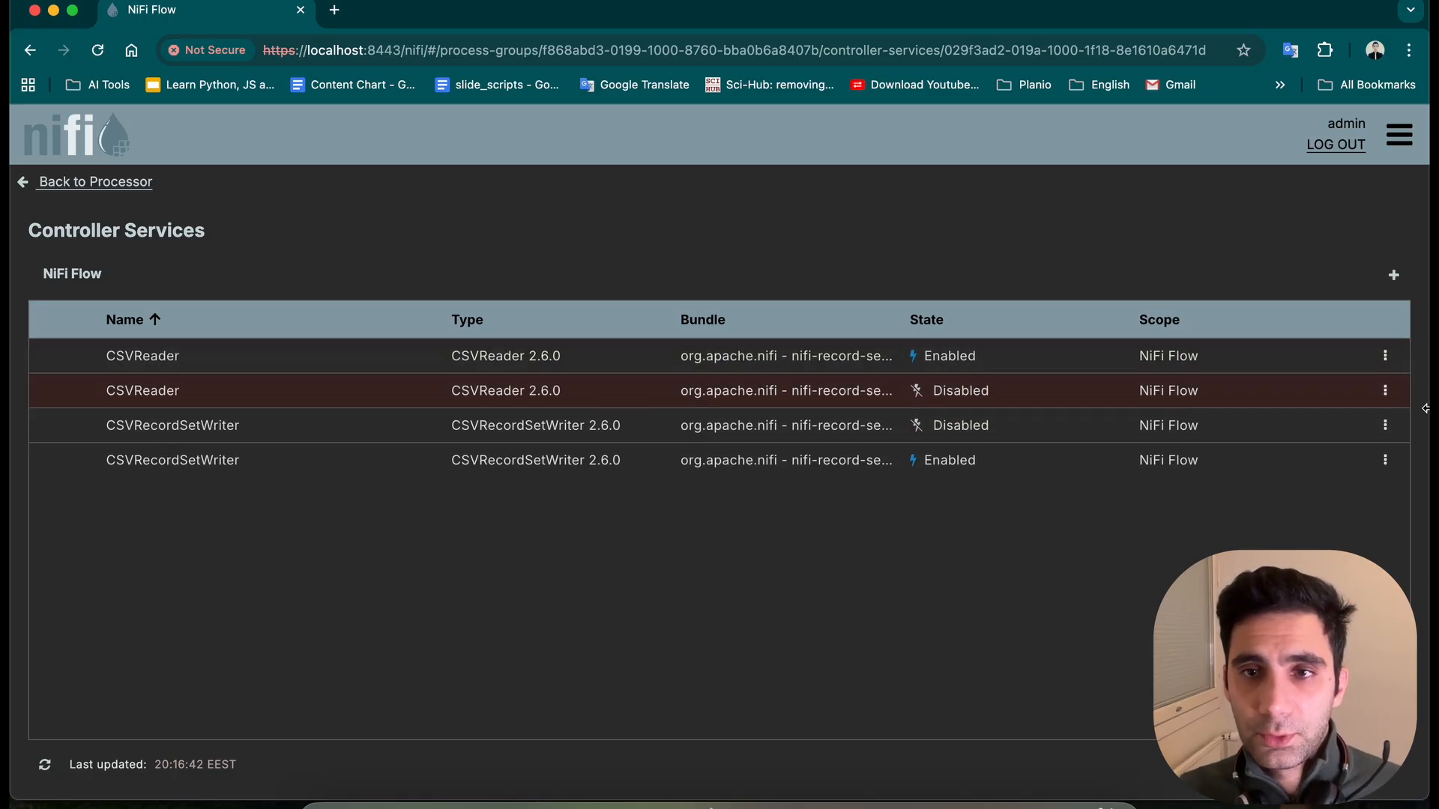
click(1385, 391)
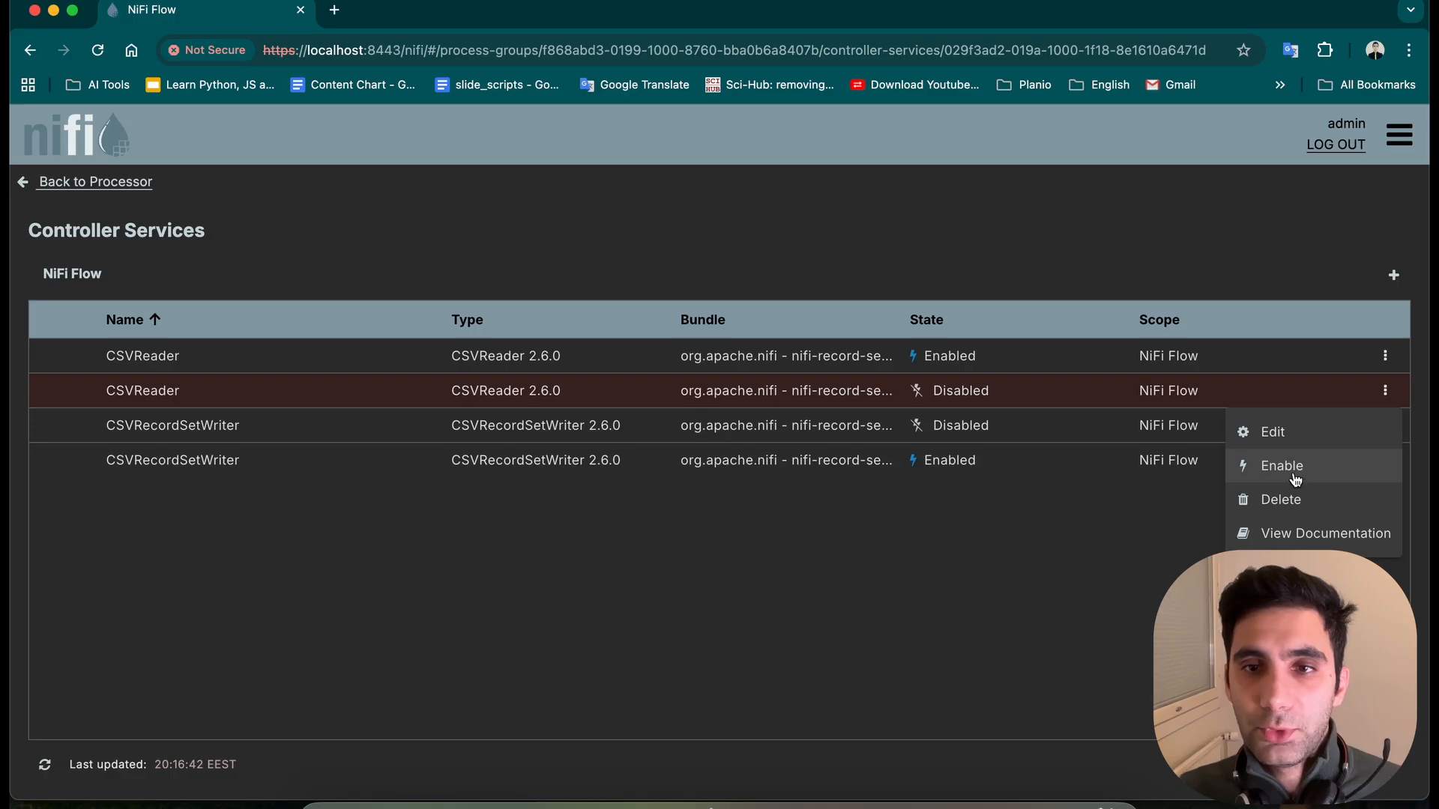
click(1103, 508)
click(1386, 391)
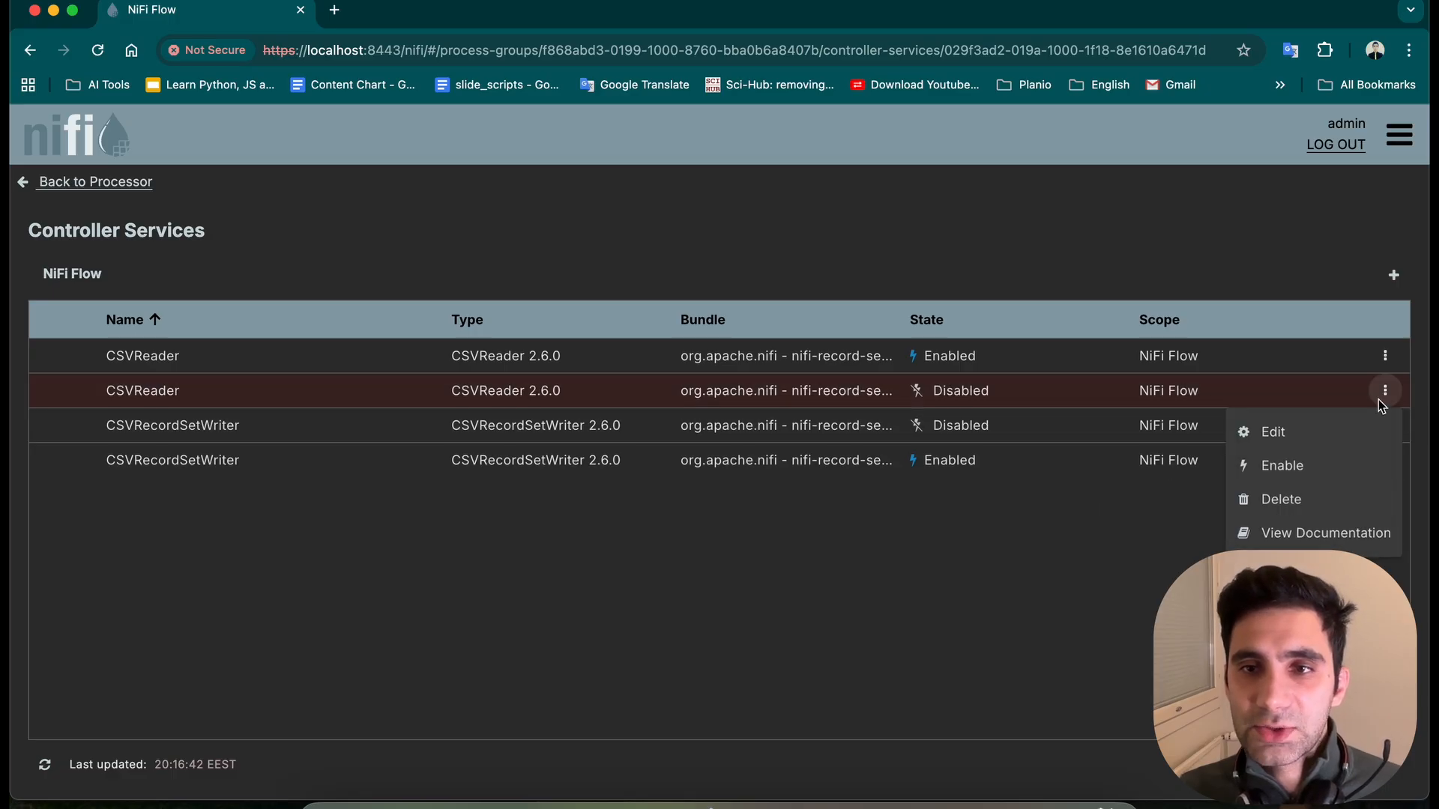
click(1304, 442)
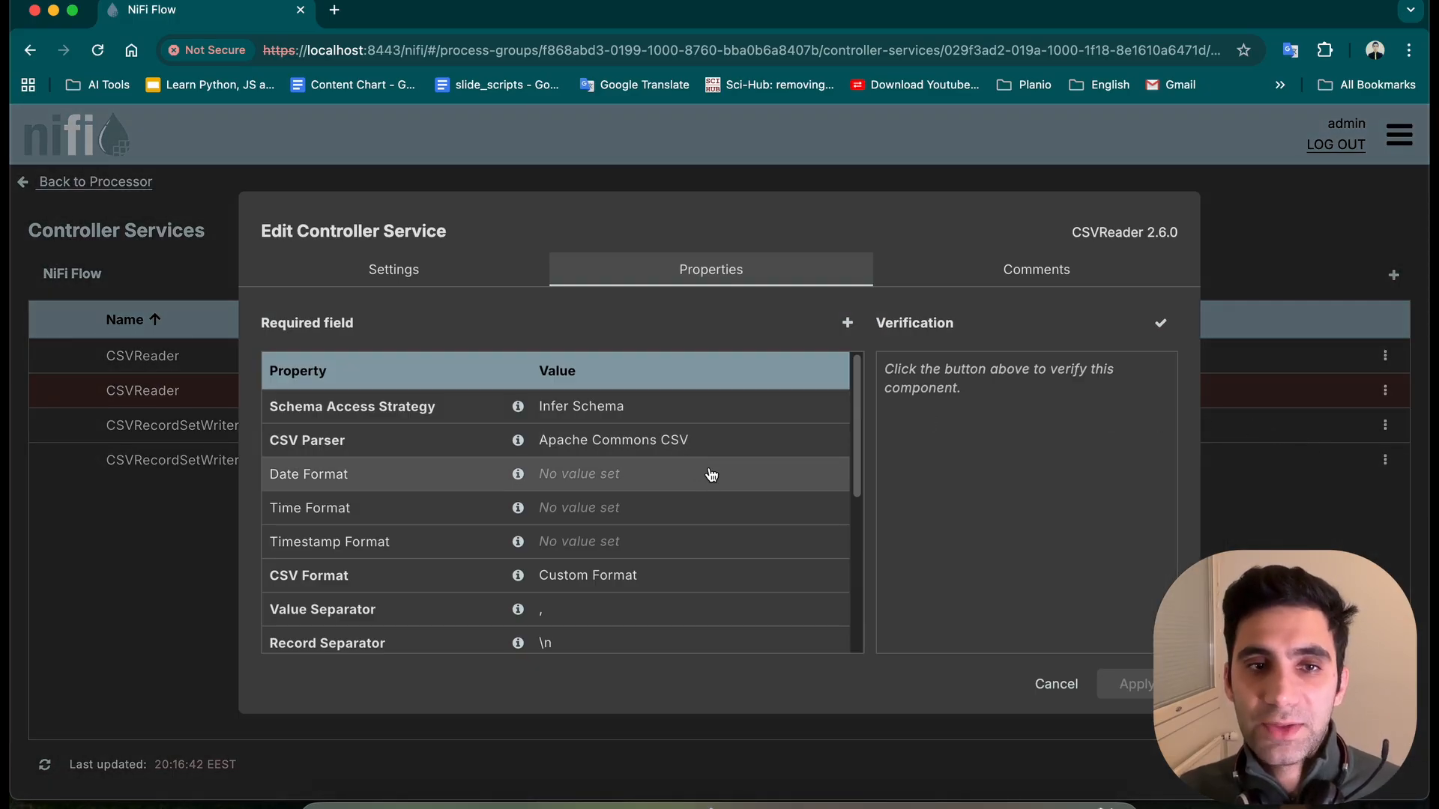
- Set Ignore CSV Header Column Names to true in the disabled CSVReader, review its other properties and apply the change
scroll(711, 473, down, 5)
scroll(710, 475, up, 2)
scroll(642, 520, down, 2)
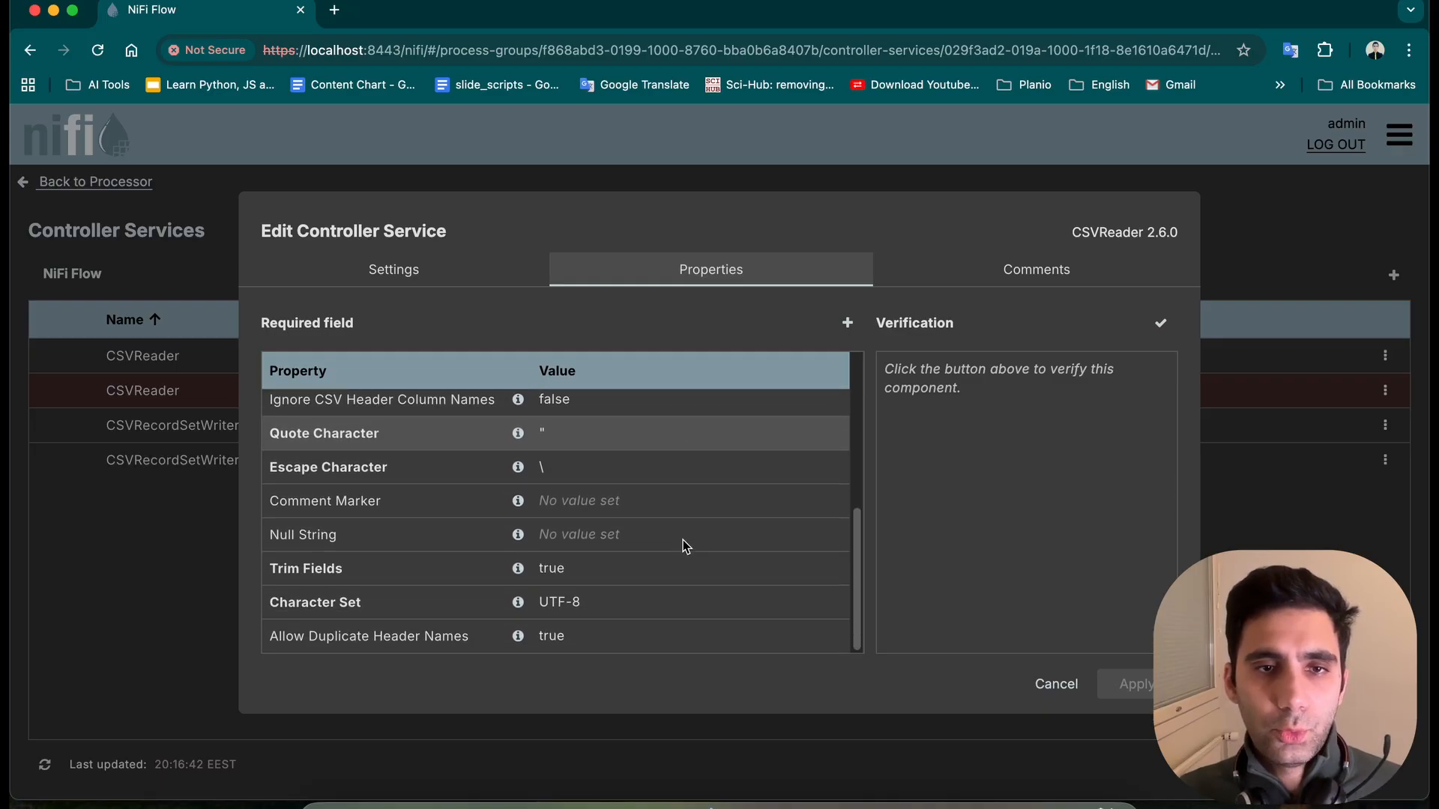
scroll(684, 546, up, 2)
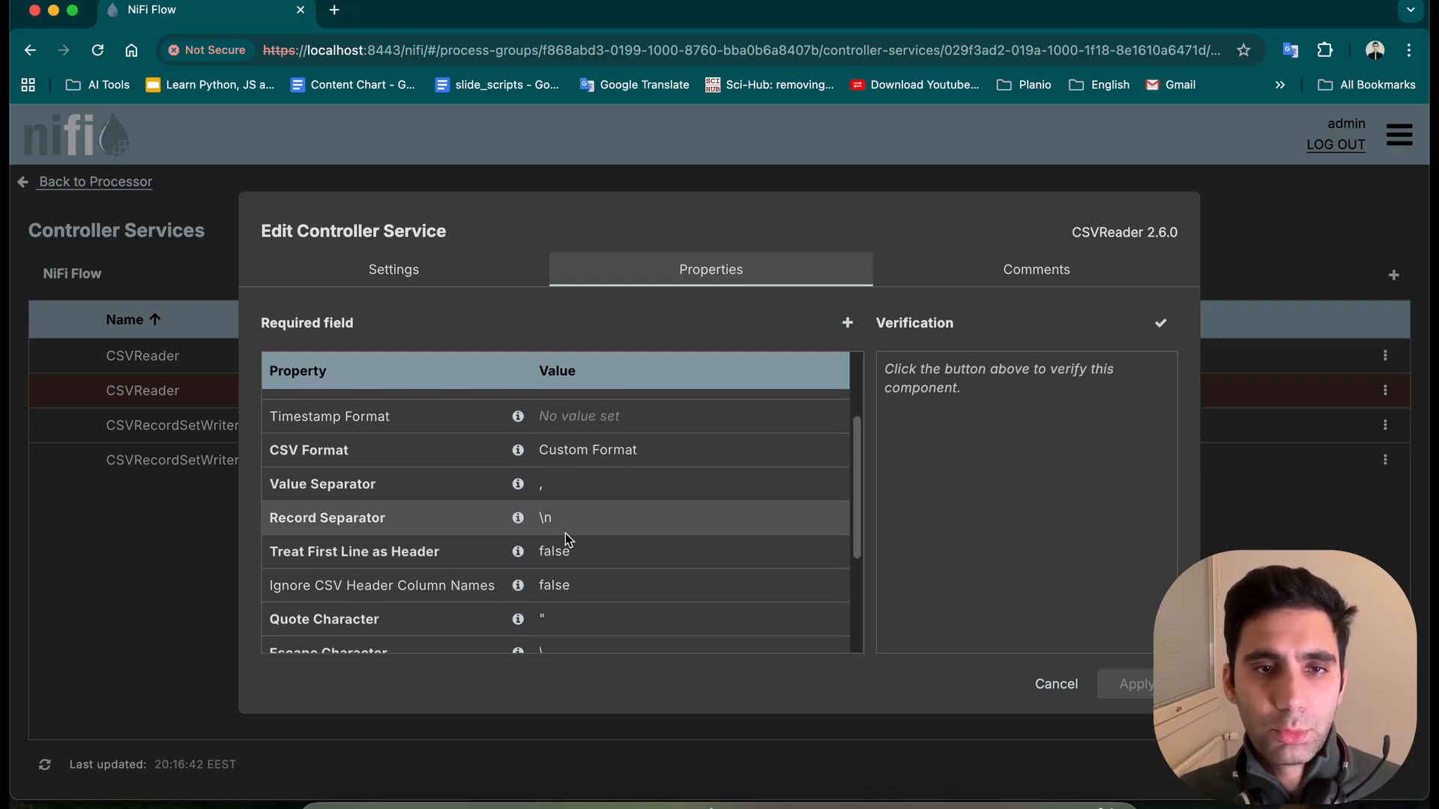
click(391, 596)
click(564, 596)
click(559, 679)
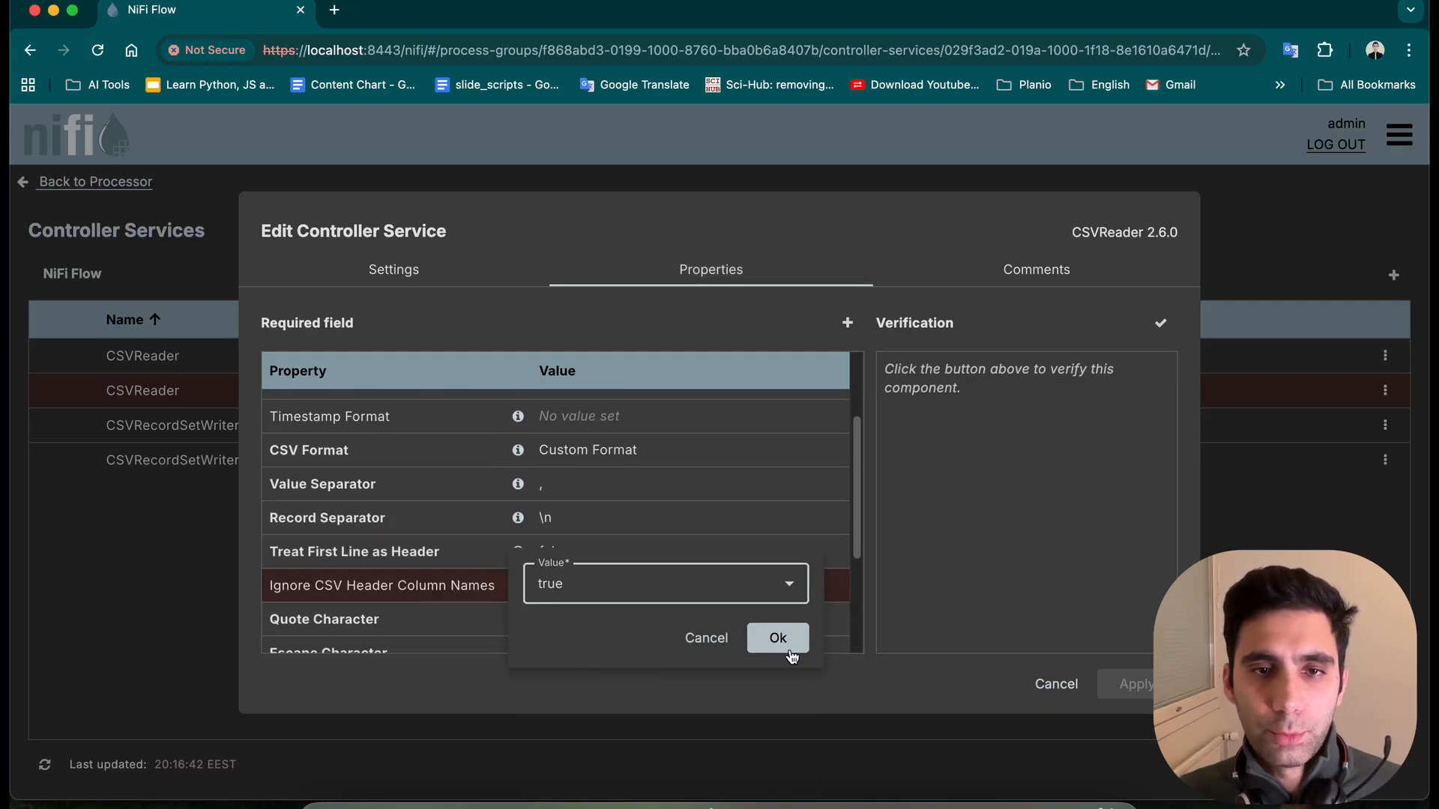
click(778, 638)
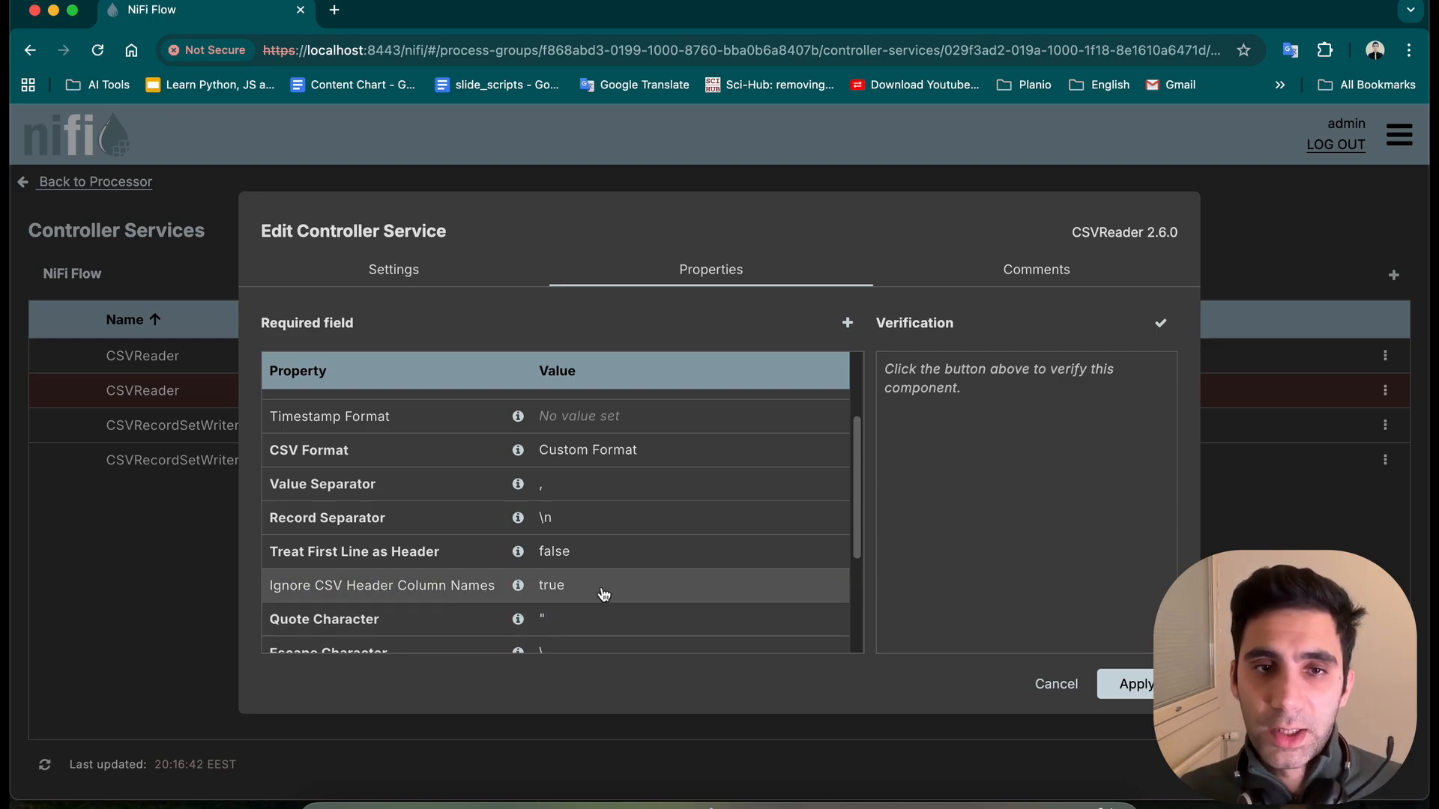
scroll(665, 598, down, 3)
scroll(666, 598, up, 5)
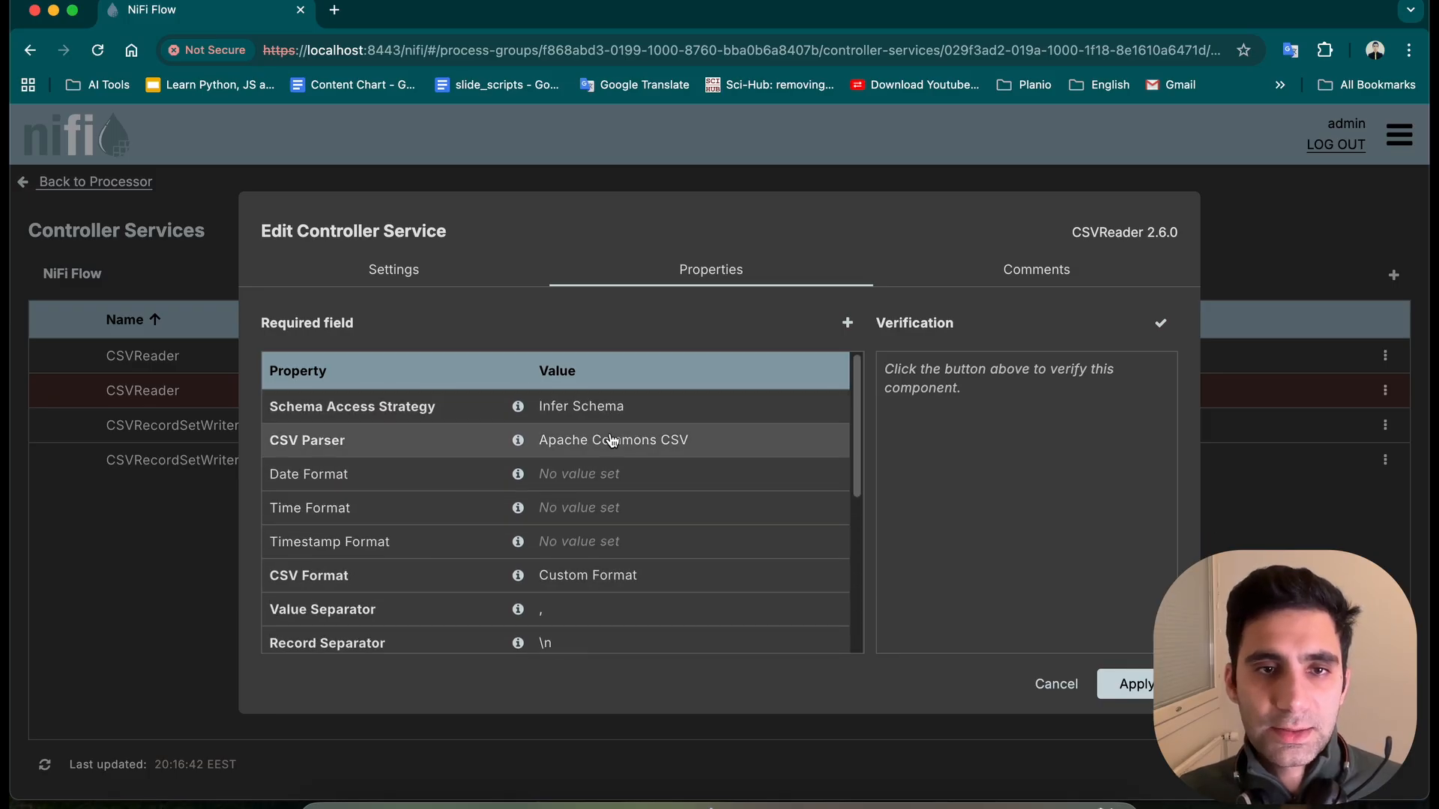
scroll(652, 581, down, 5)
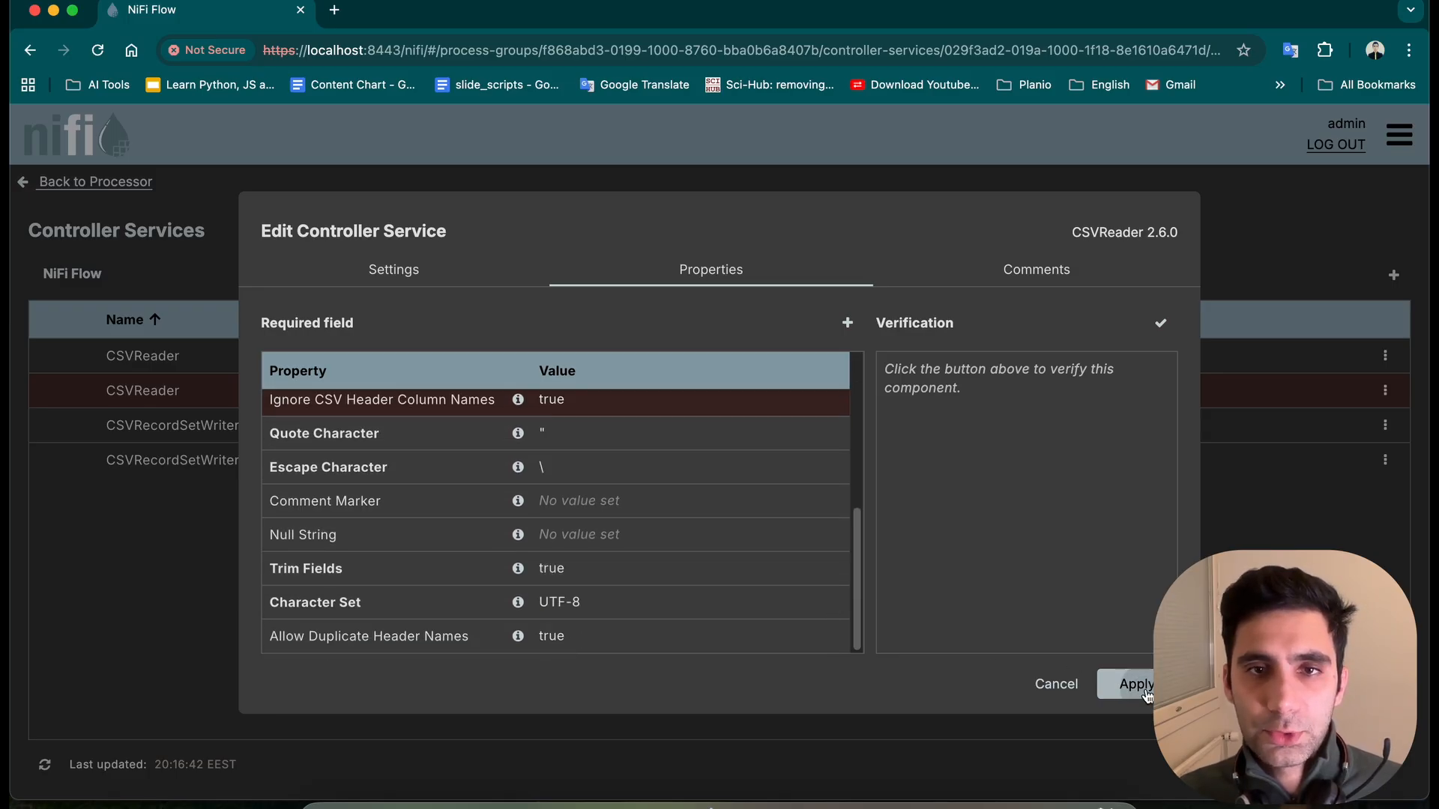
click(1124, 684)
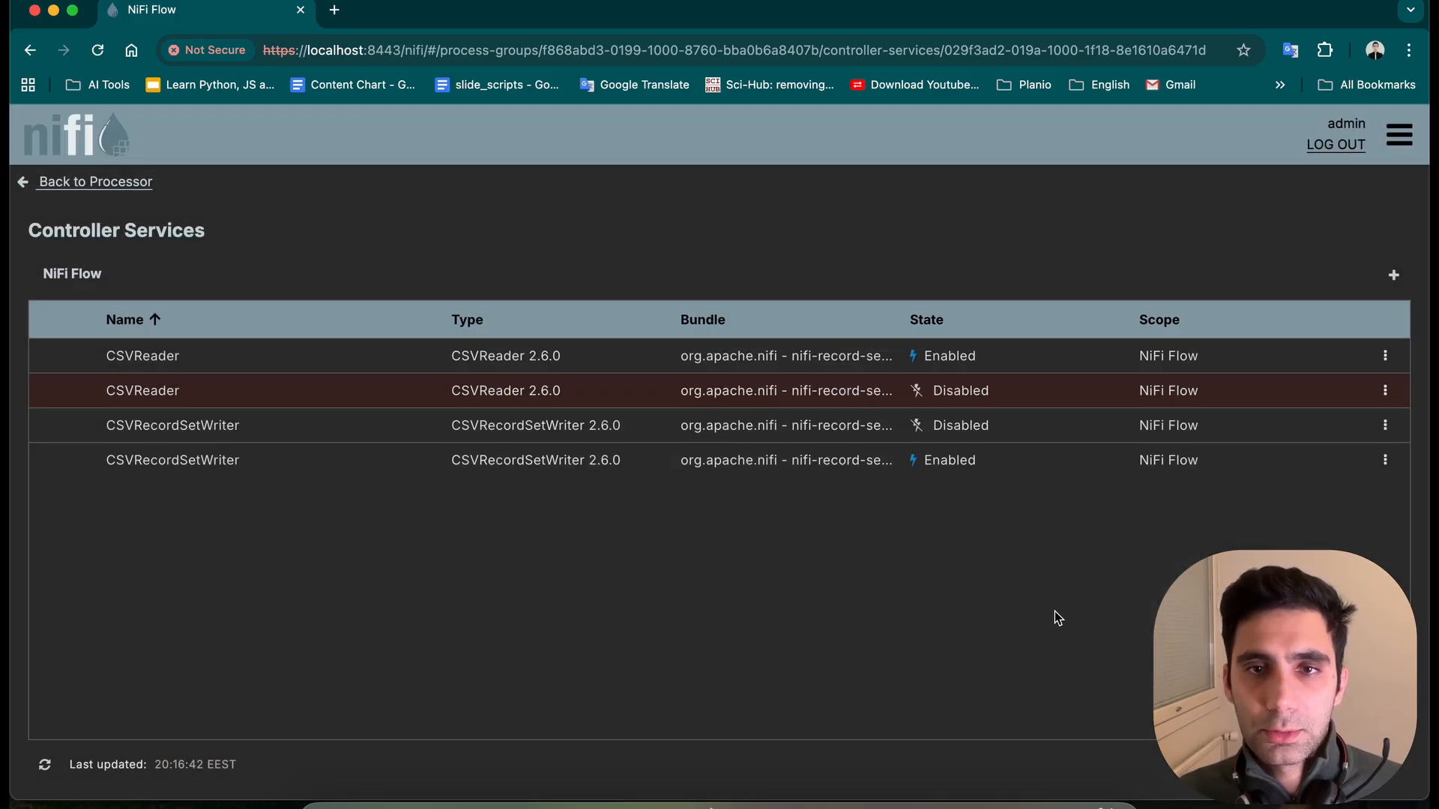
- Review all properties of the disabled CSVRecordSetWriter service and close its configuration without changes
click(1383, 460)
click(1385, 424)
click(1294, 466)
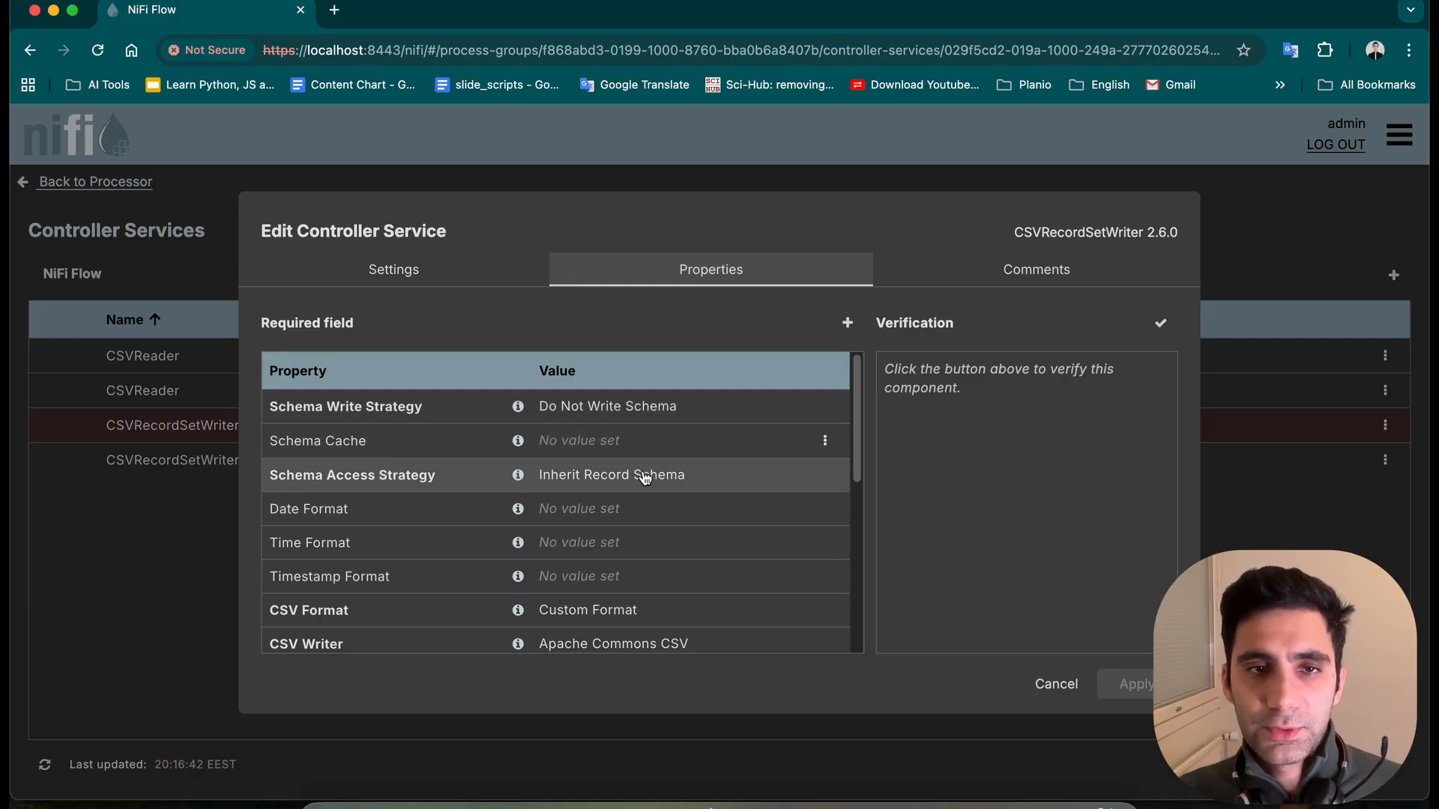
scroll(628, 538, down, 5)
scroll(628, 538, up, 8)
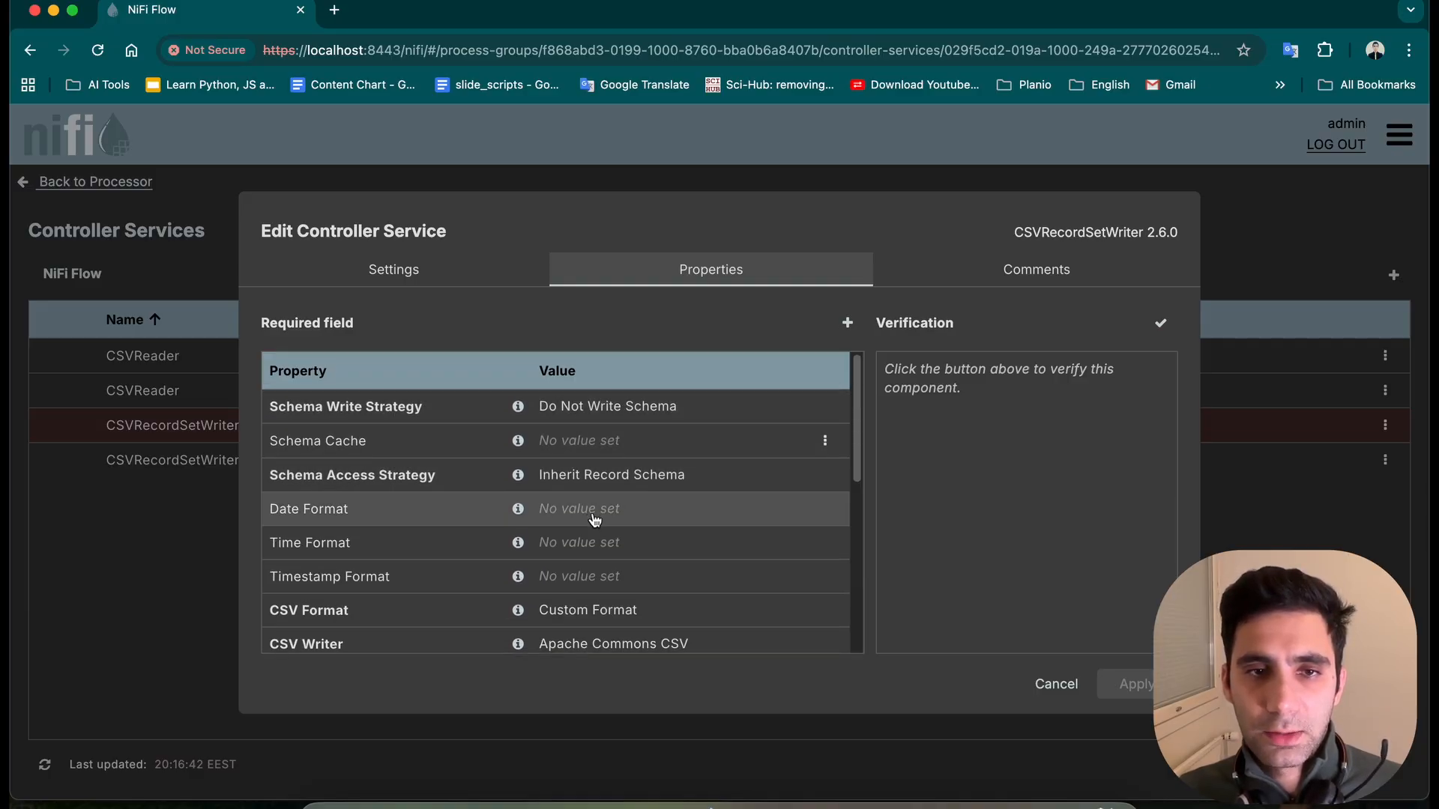
scroll(610, 562, down, 3)
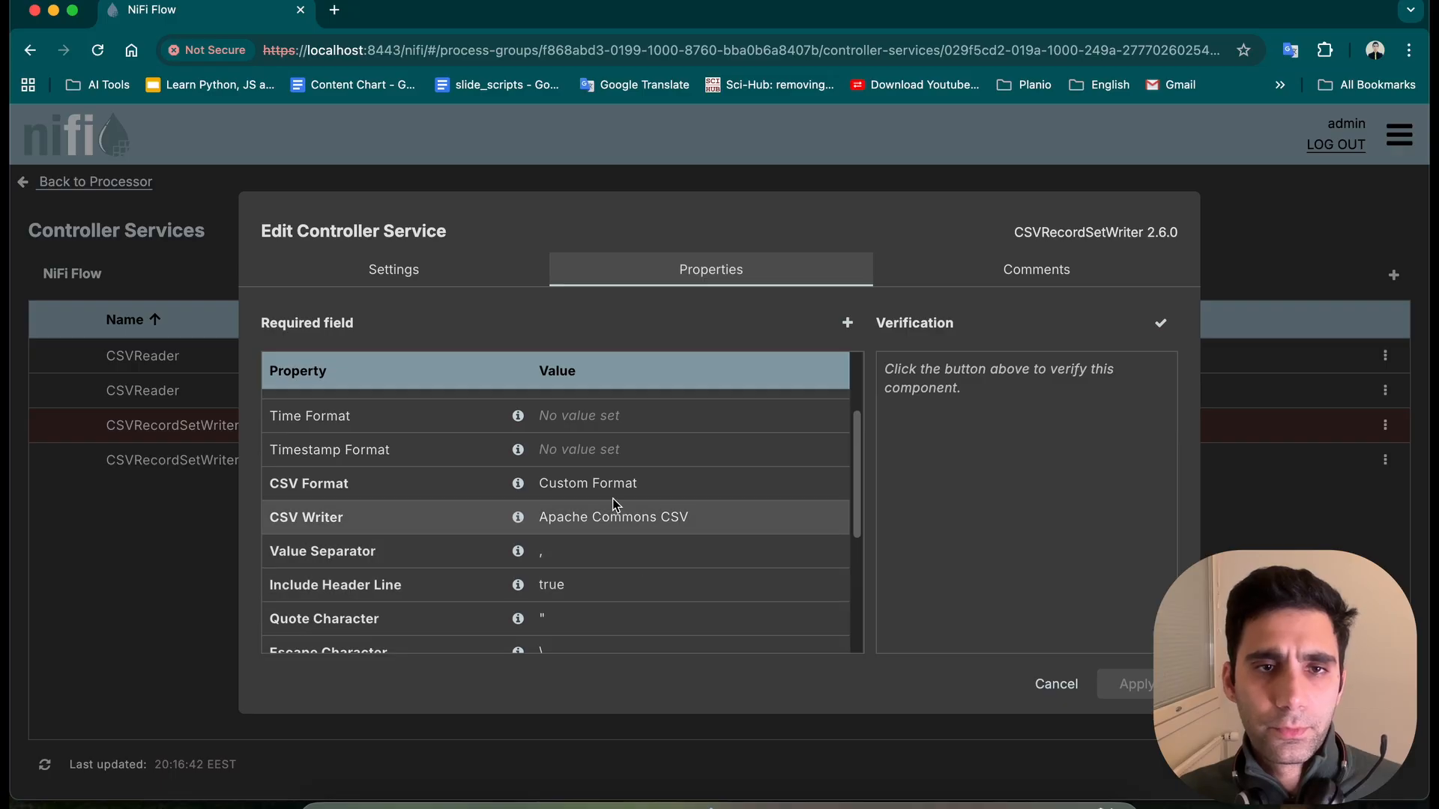
scroll(649, 549, down, 3)
scroll(649, 549, up, 5)
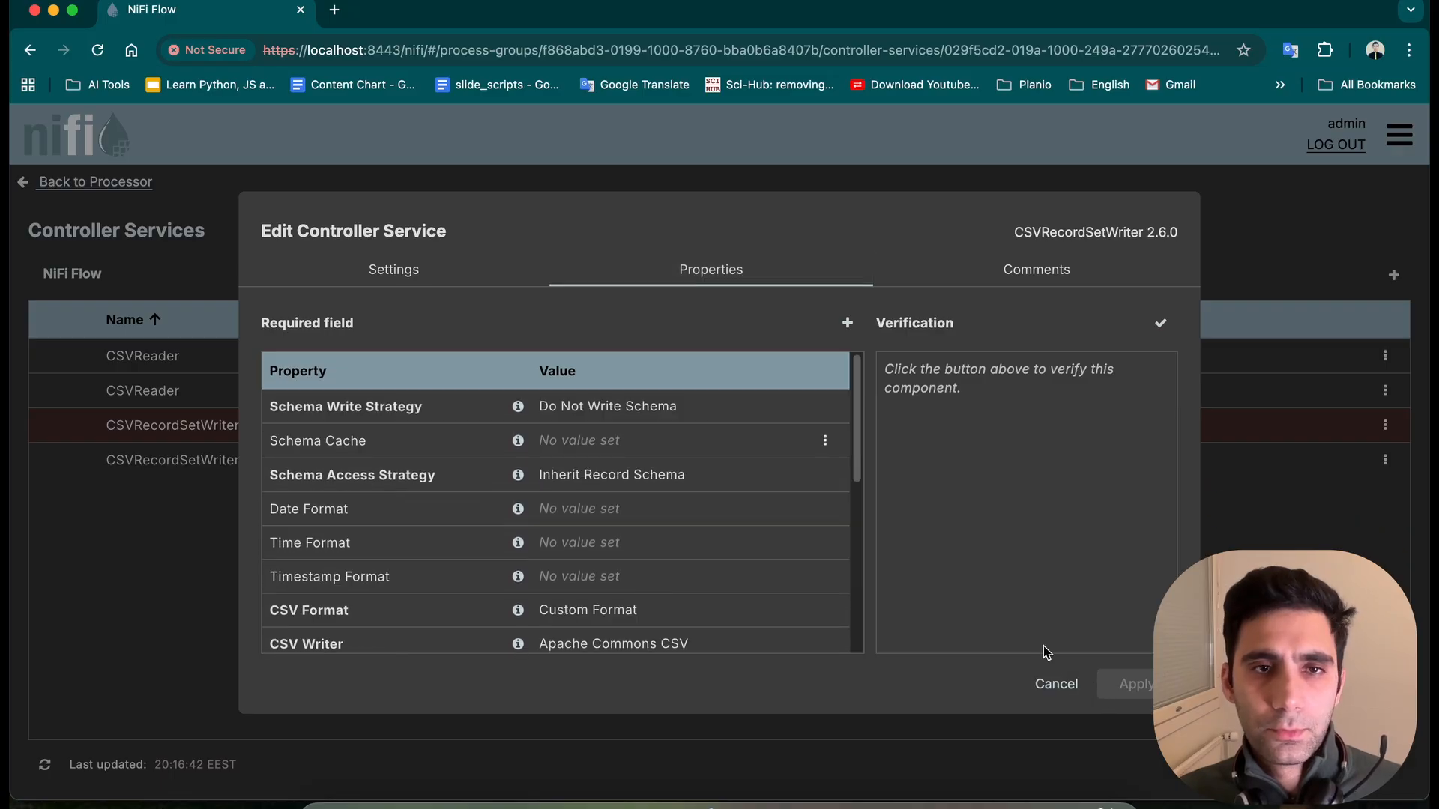
scroll(754, 546, down, 7)
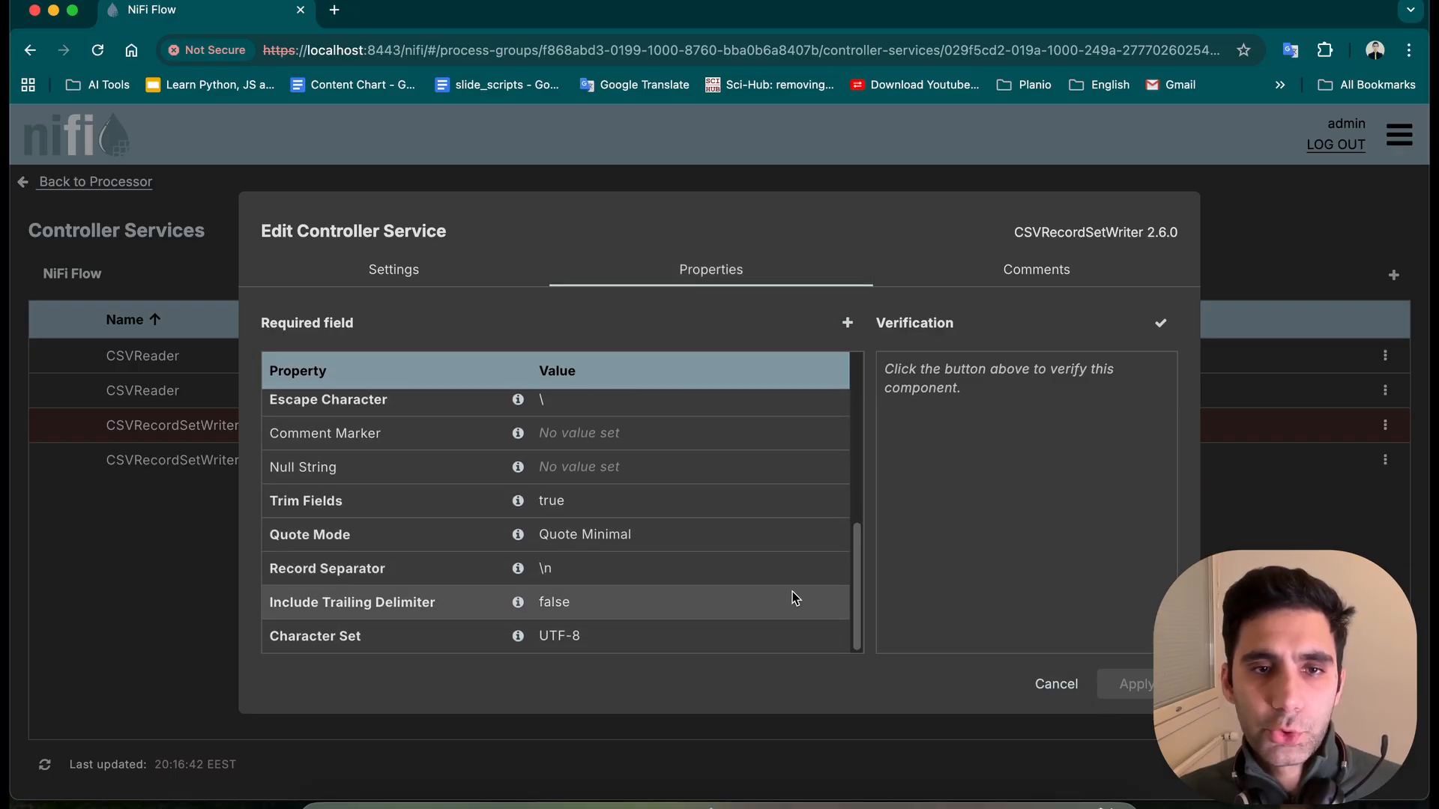
scroll(793, 598, up, 7)
click(1072, 685)
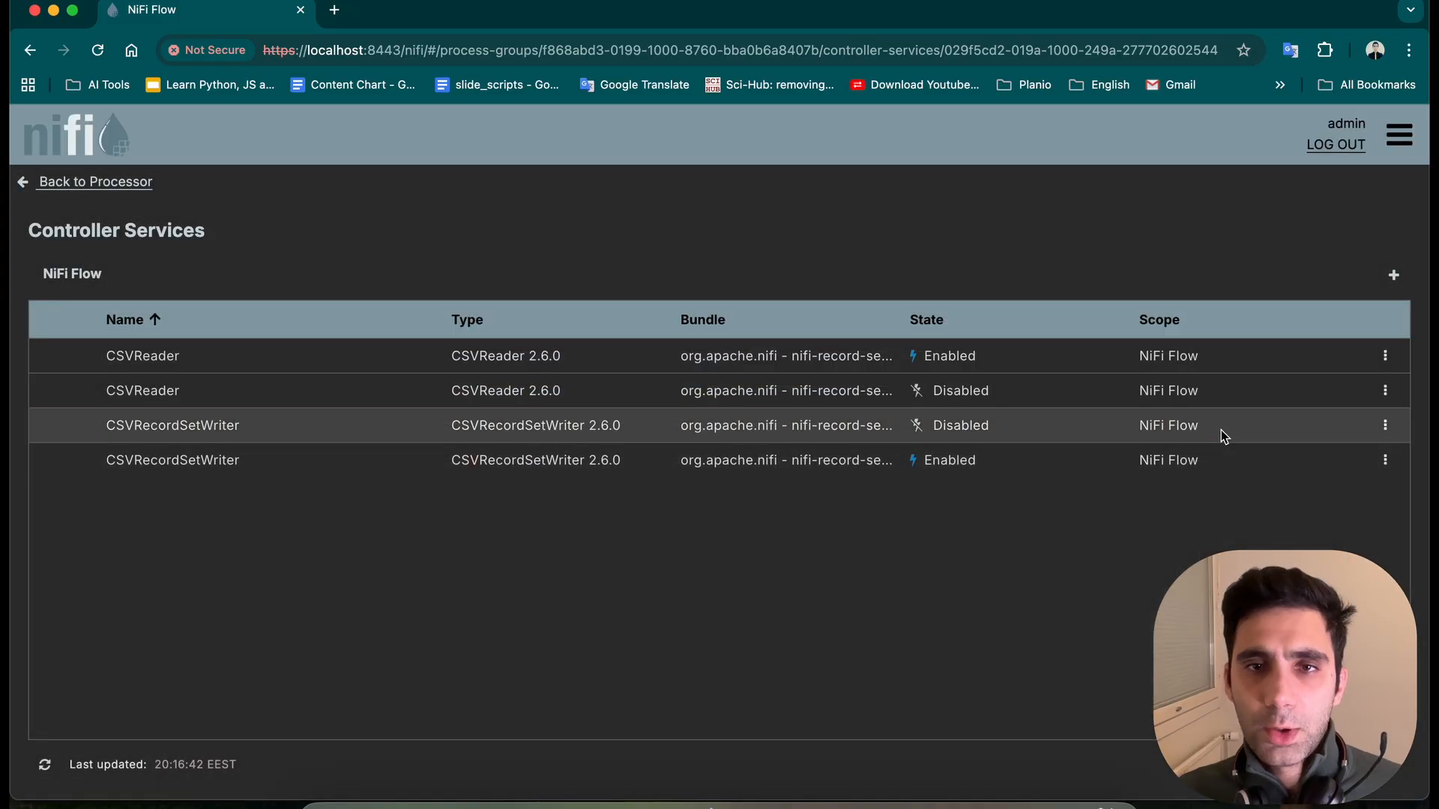
- Run verification on the disabled CSVReader service's configuration and close it
click(1385, 392)
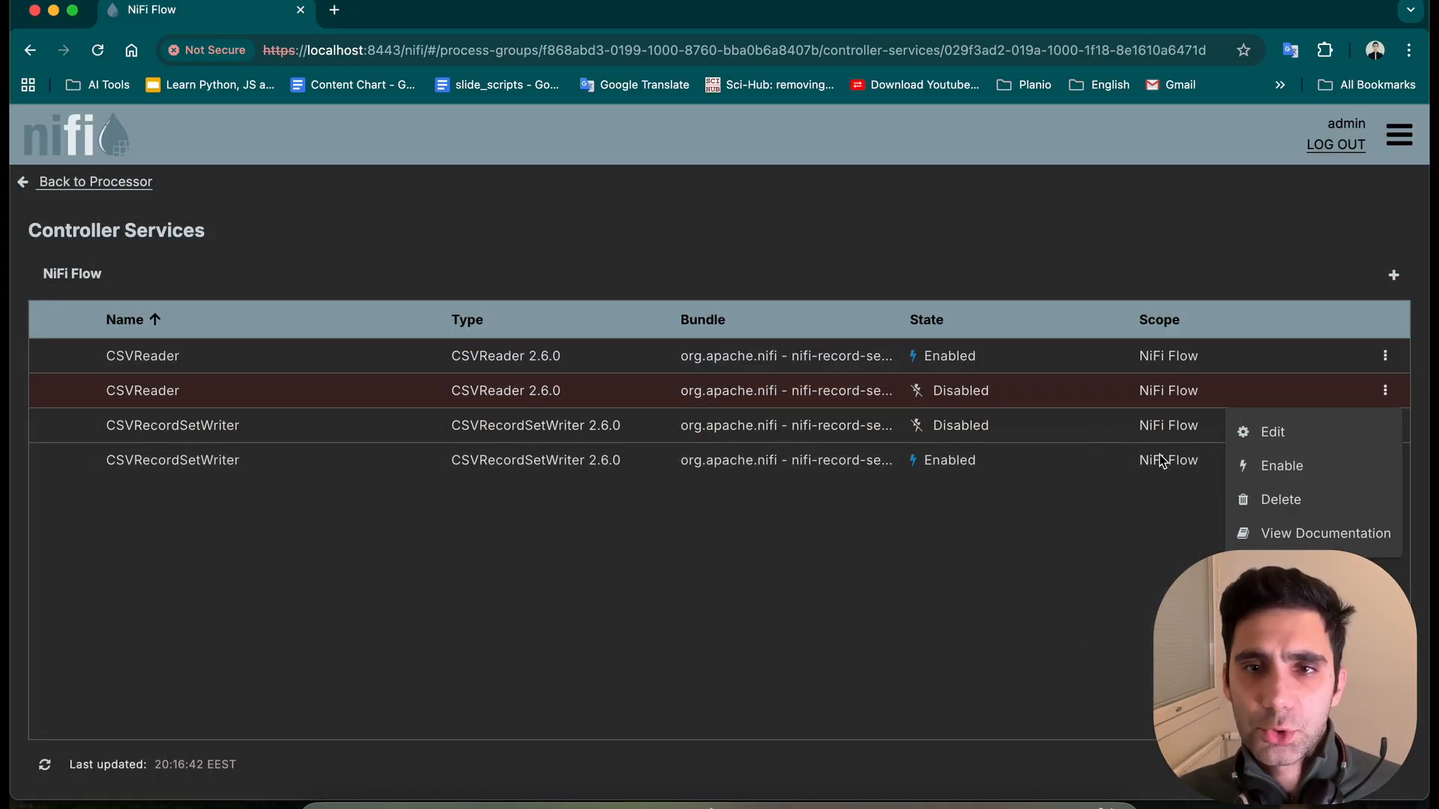
click(1286, 442)
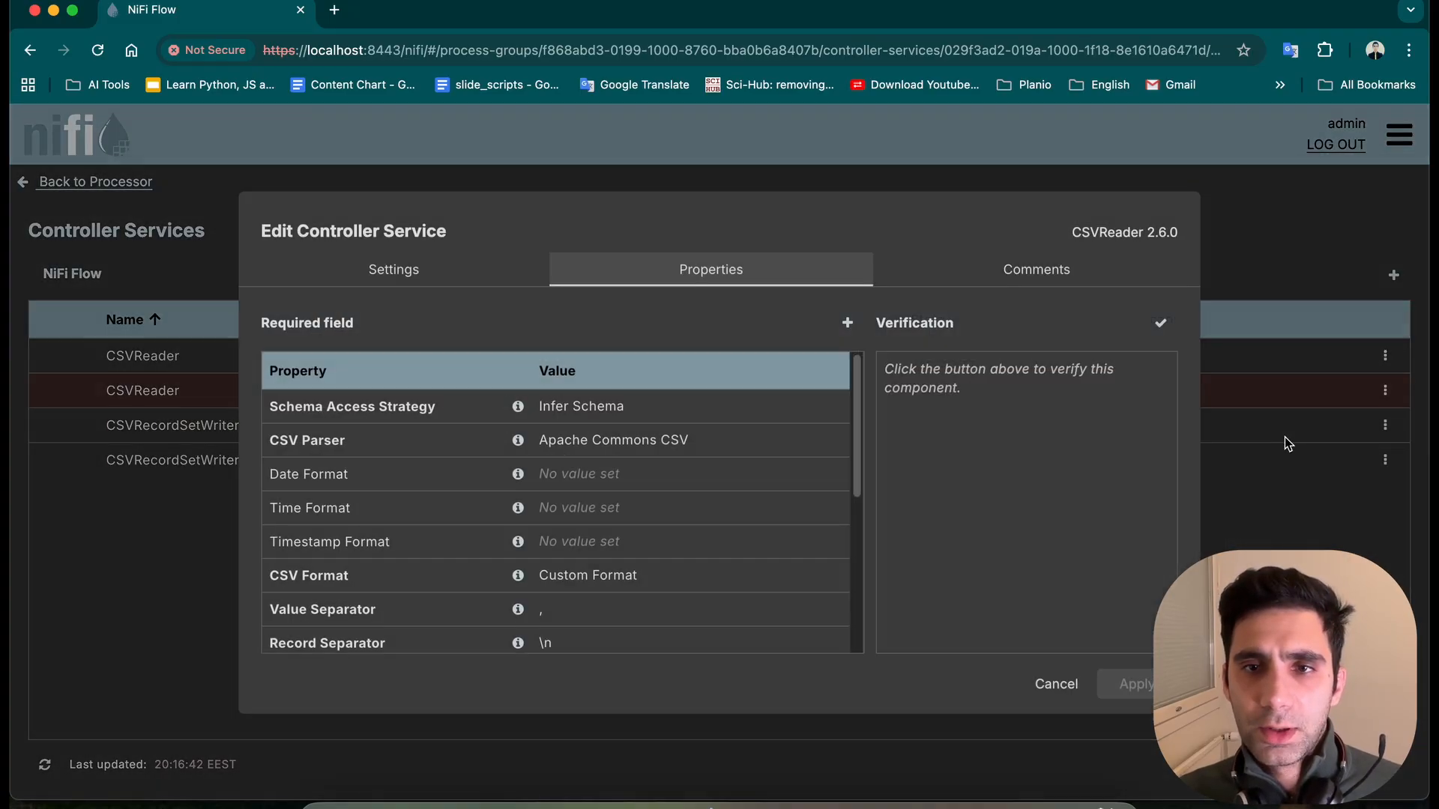
click(1160, 325)
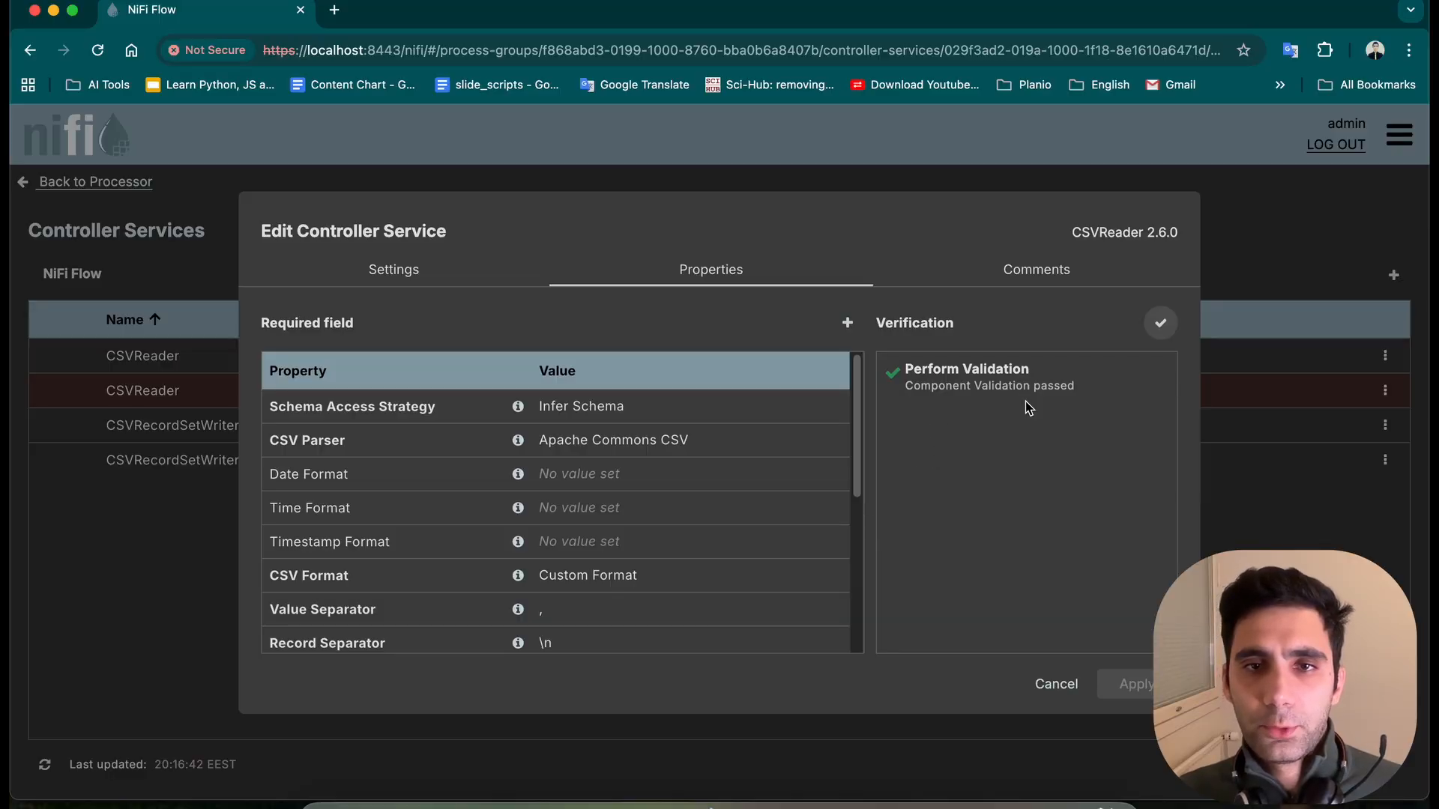
click(1057, 684)
- Run verification on the disabled CSVRecordSetWriter service's configuration and close it
click(1384, 425)
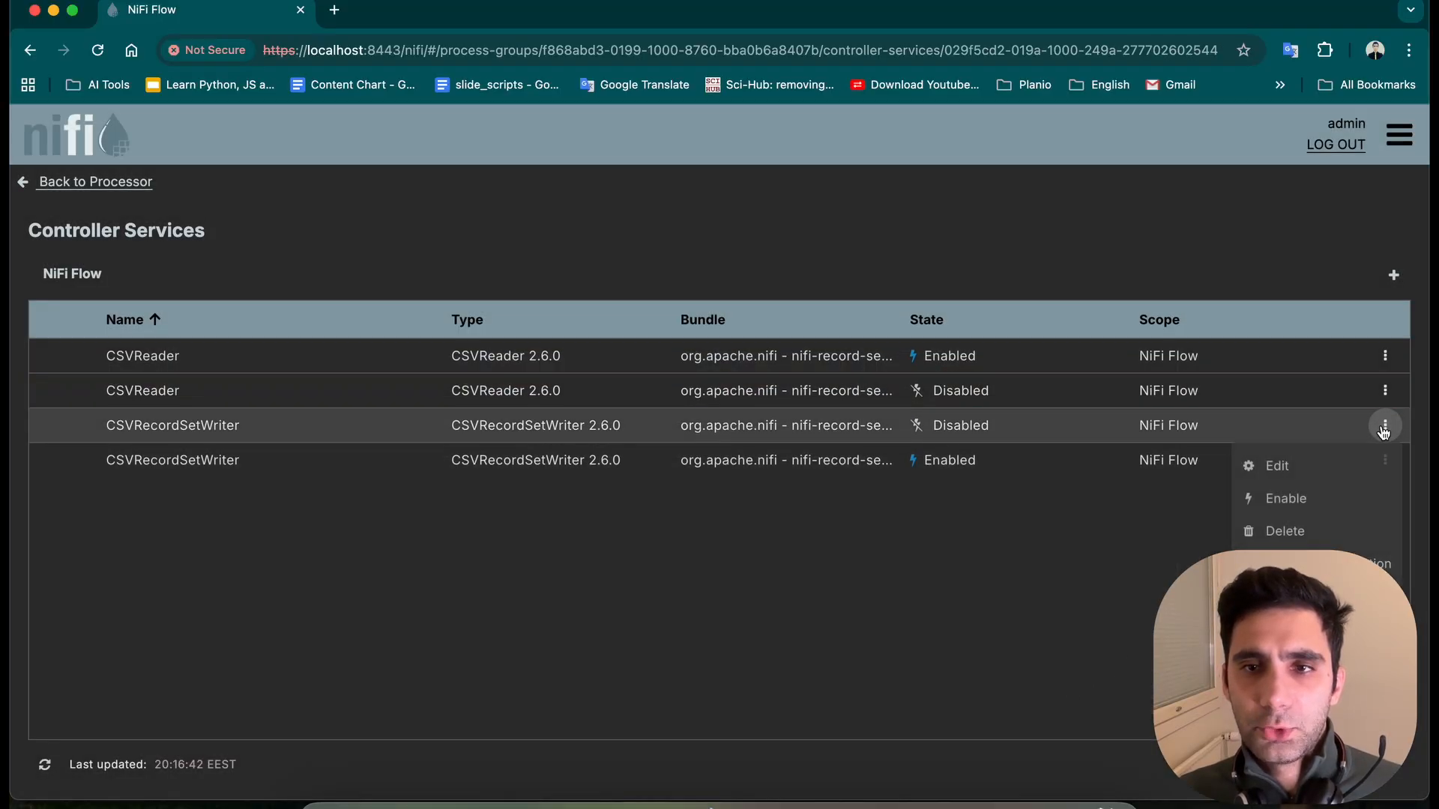
click(1283, 469)
click(1161, 323)
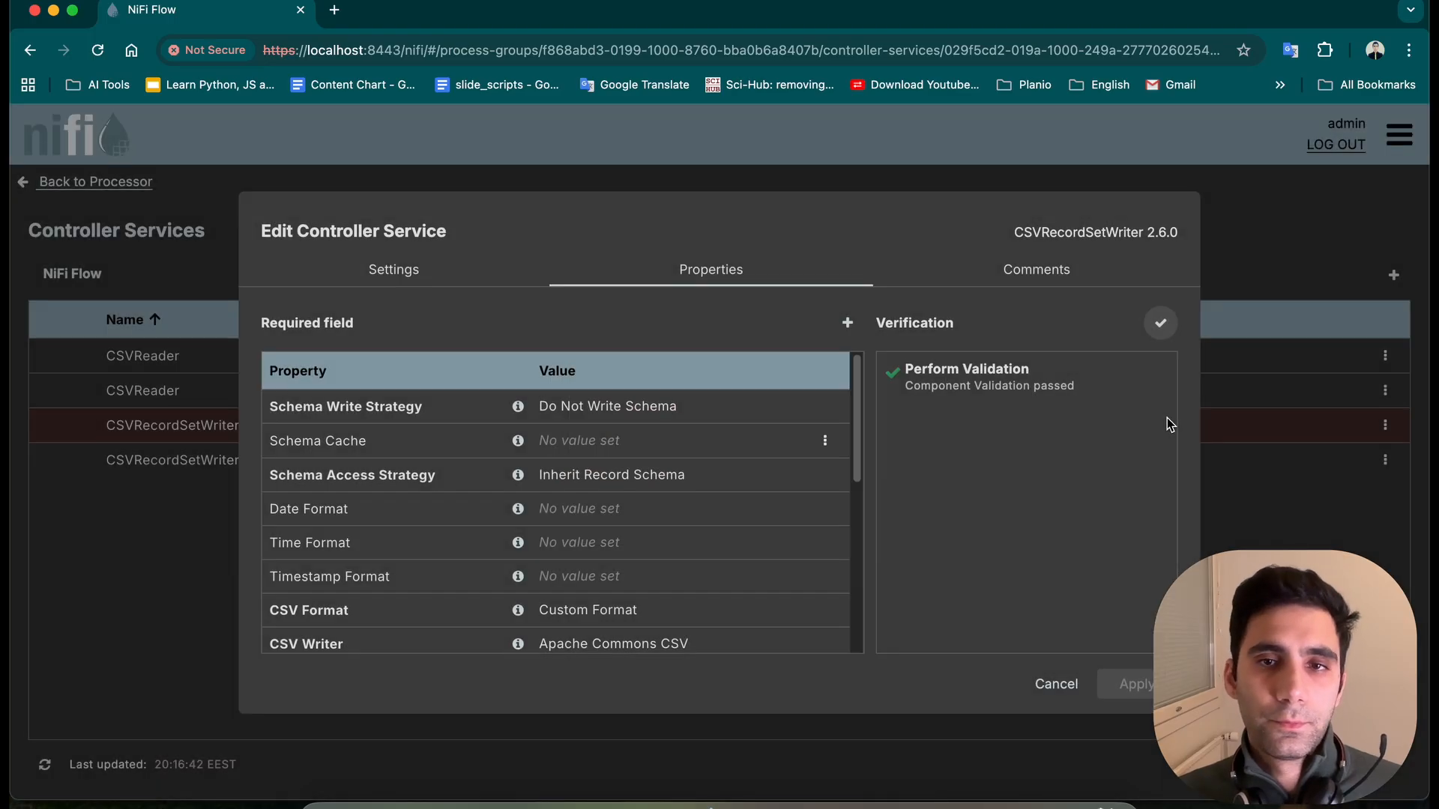
click(1089, 701)
- Enable the disabled CSVReader controller service with the Service only scope
click(1385, 391)
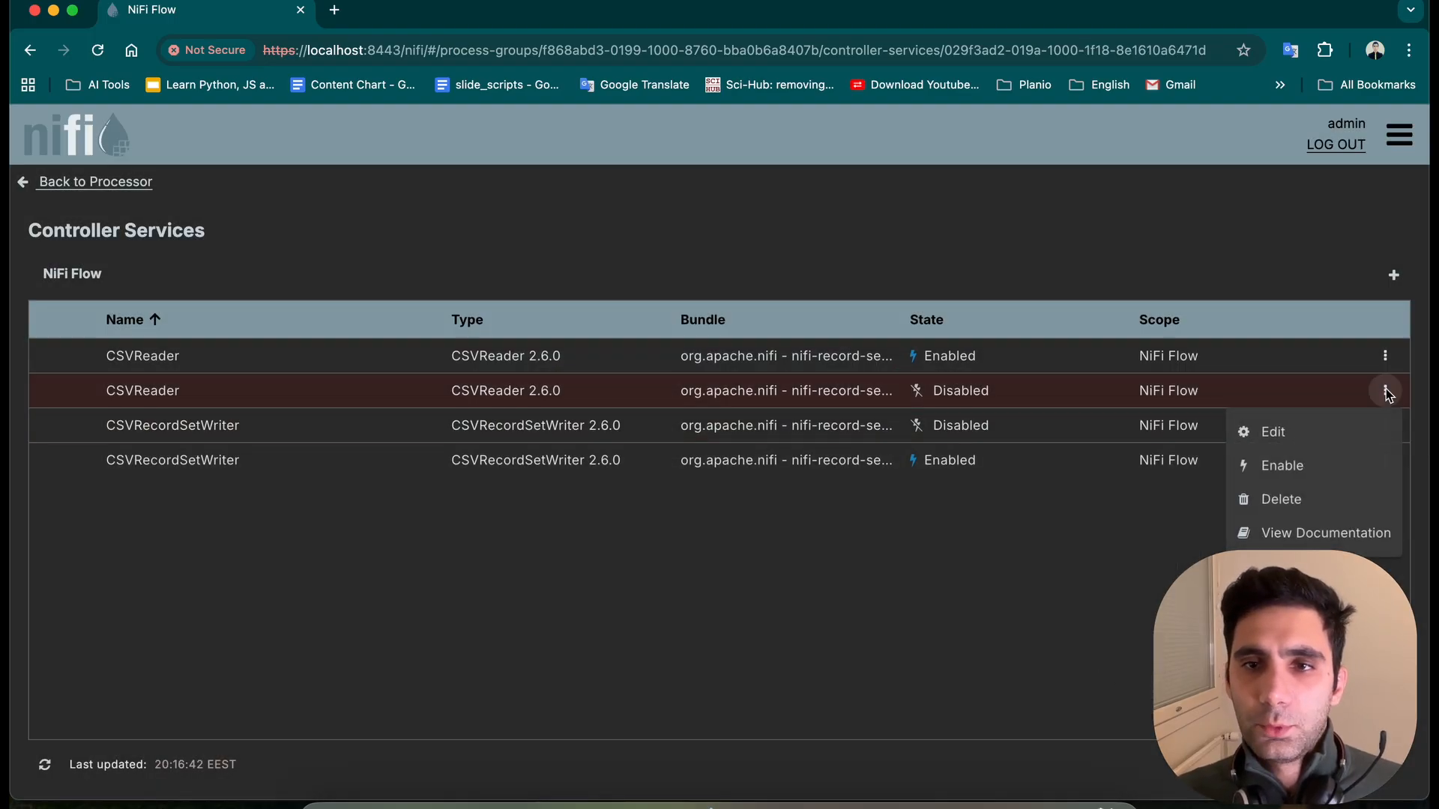
click(1295, 471)
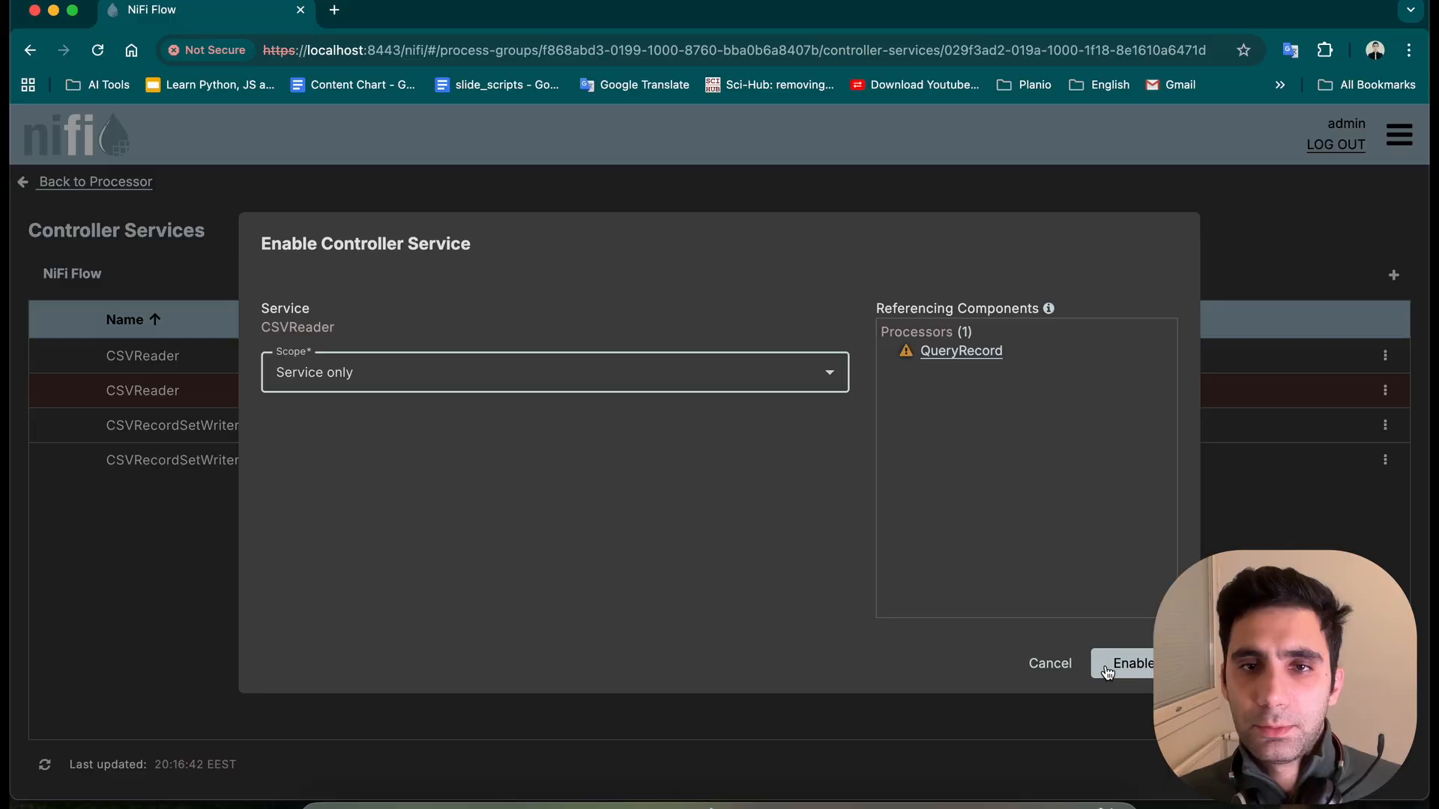
click(1139, 665)
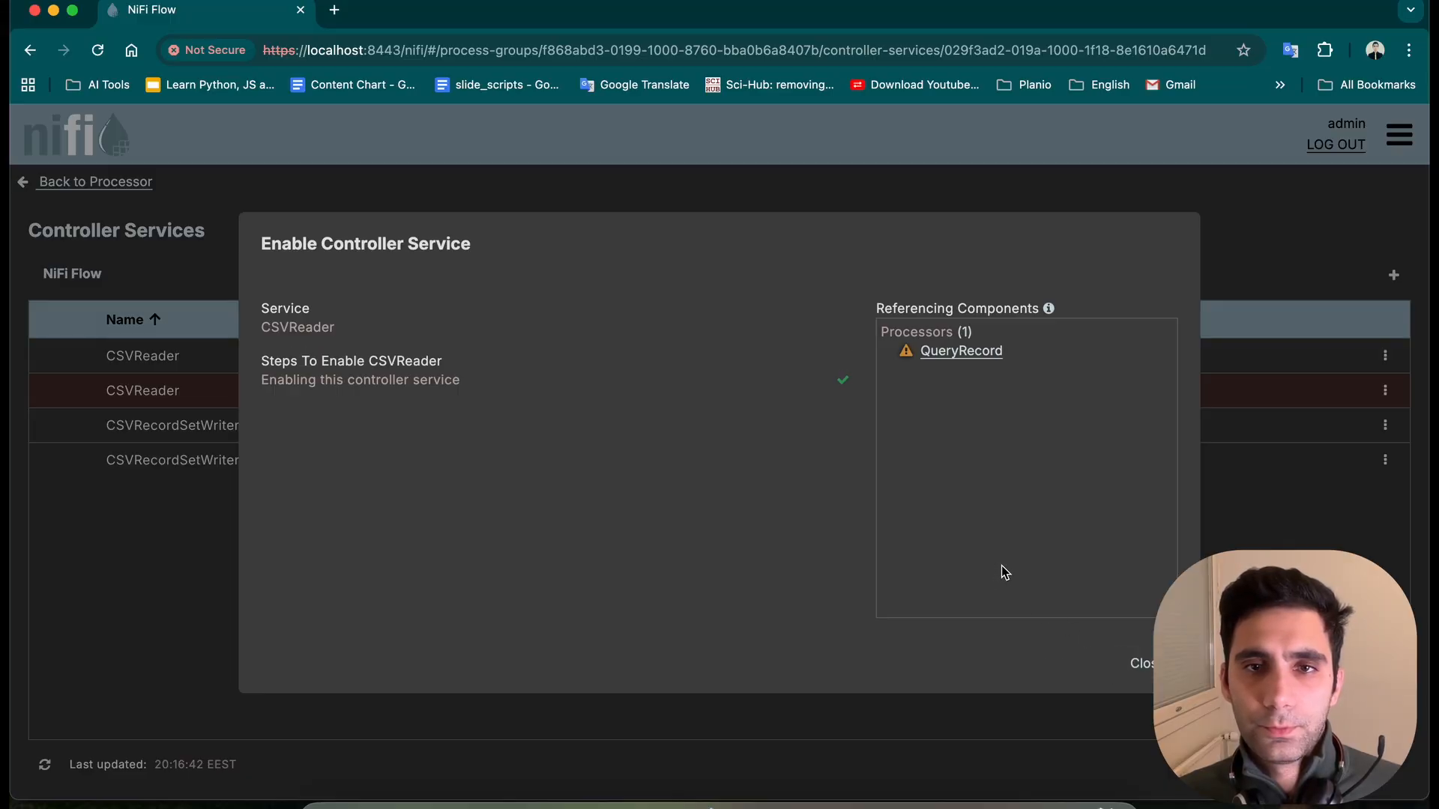
click(1139, 663)
- Enable the disabled CSVRecordSetWriter controller service with the Service only scope
click(1385, 424)
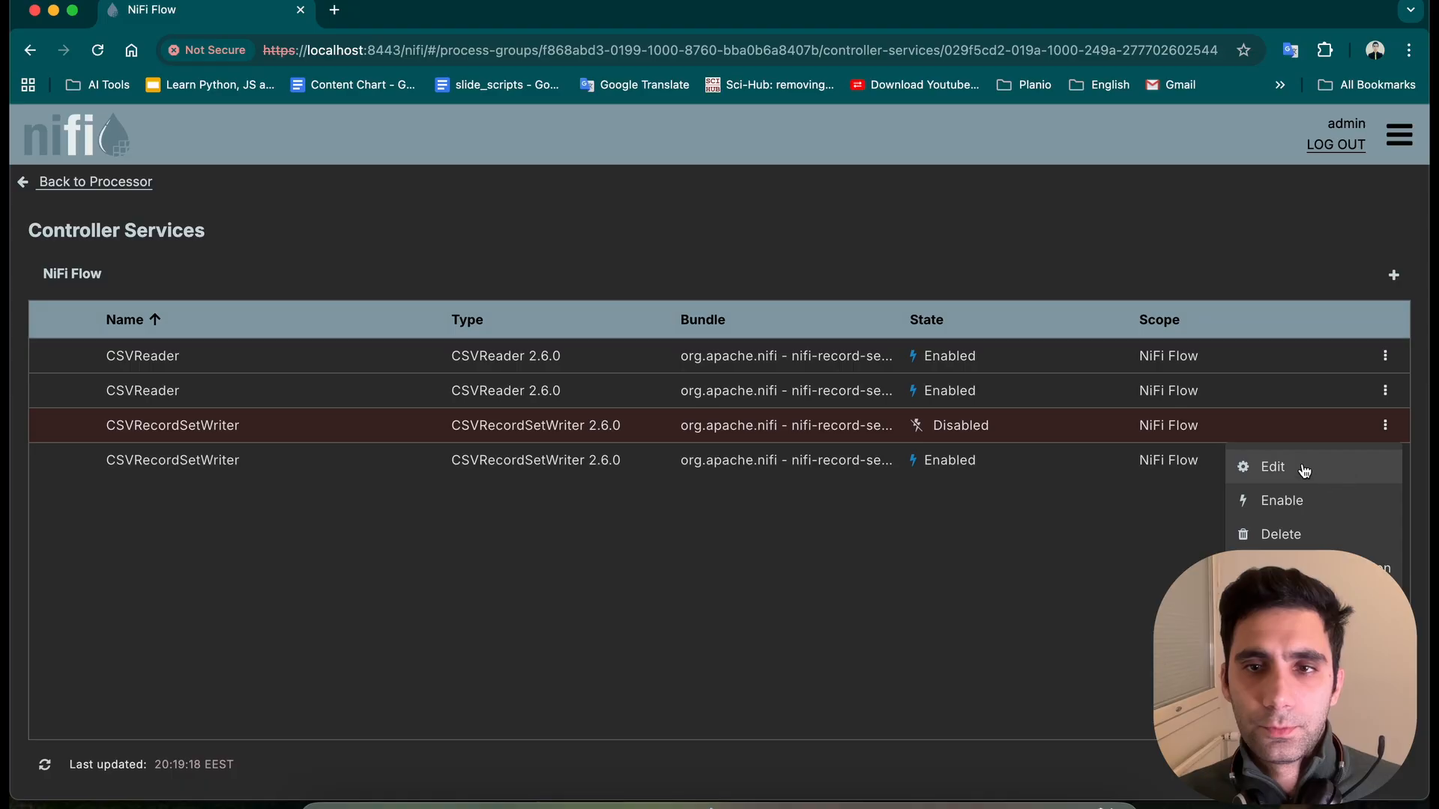
click(1321, 499)
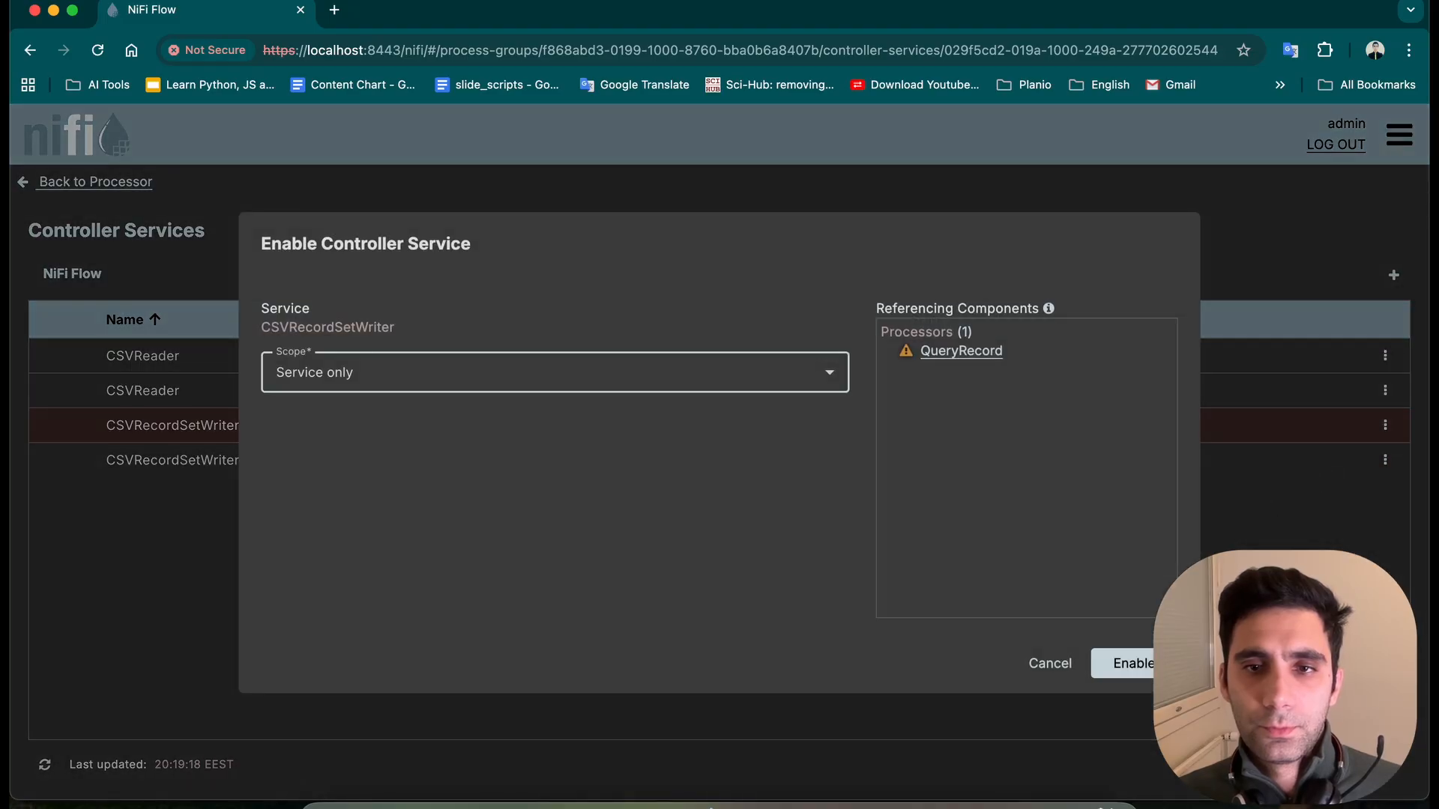
click(1128, 663)
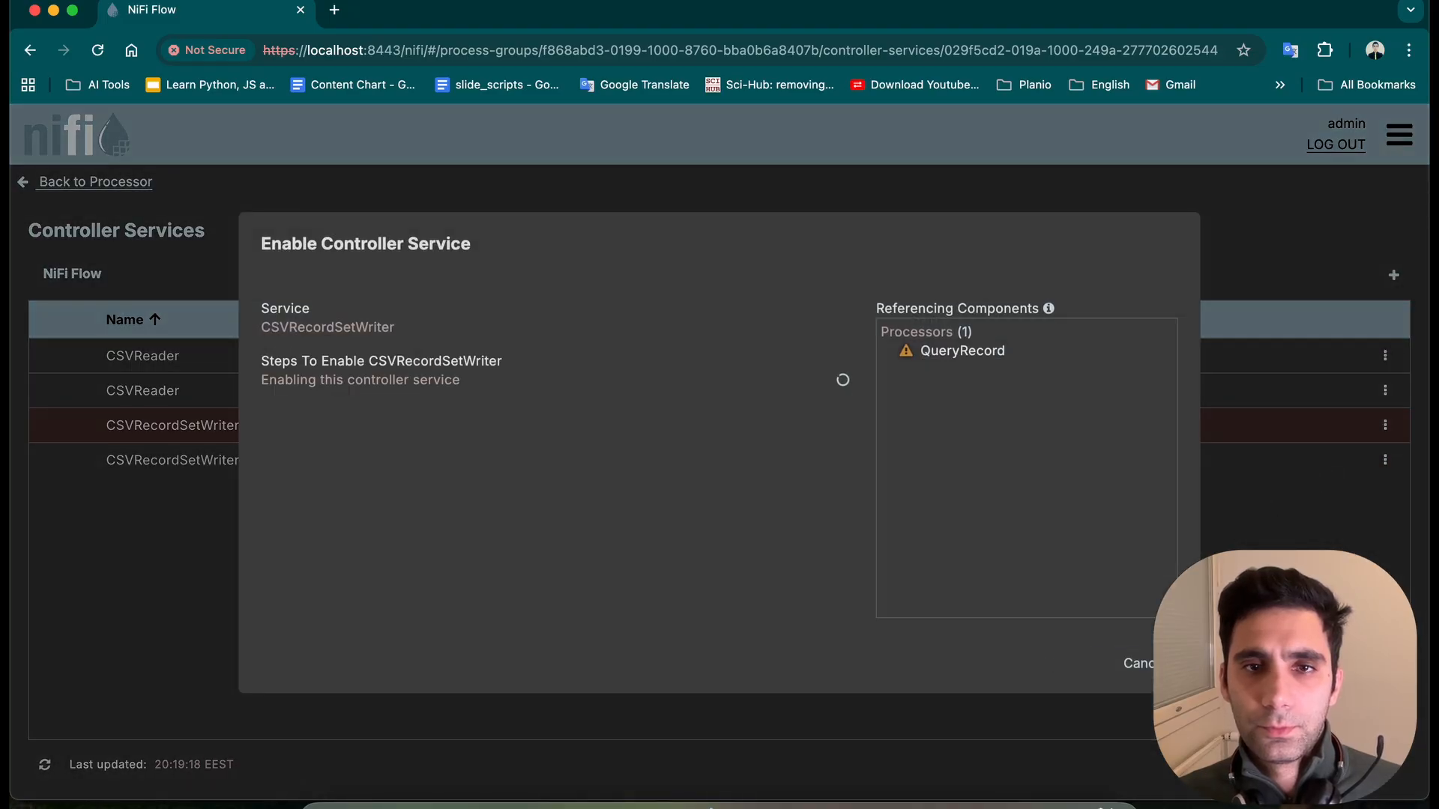
click(1146, 659)
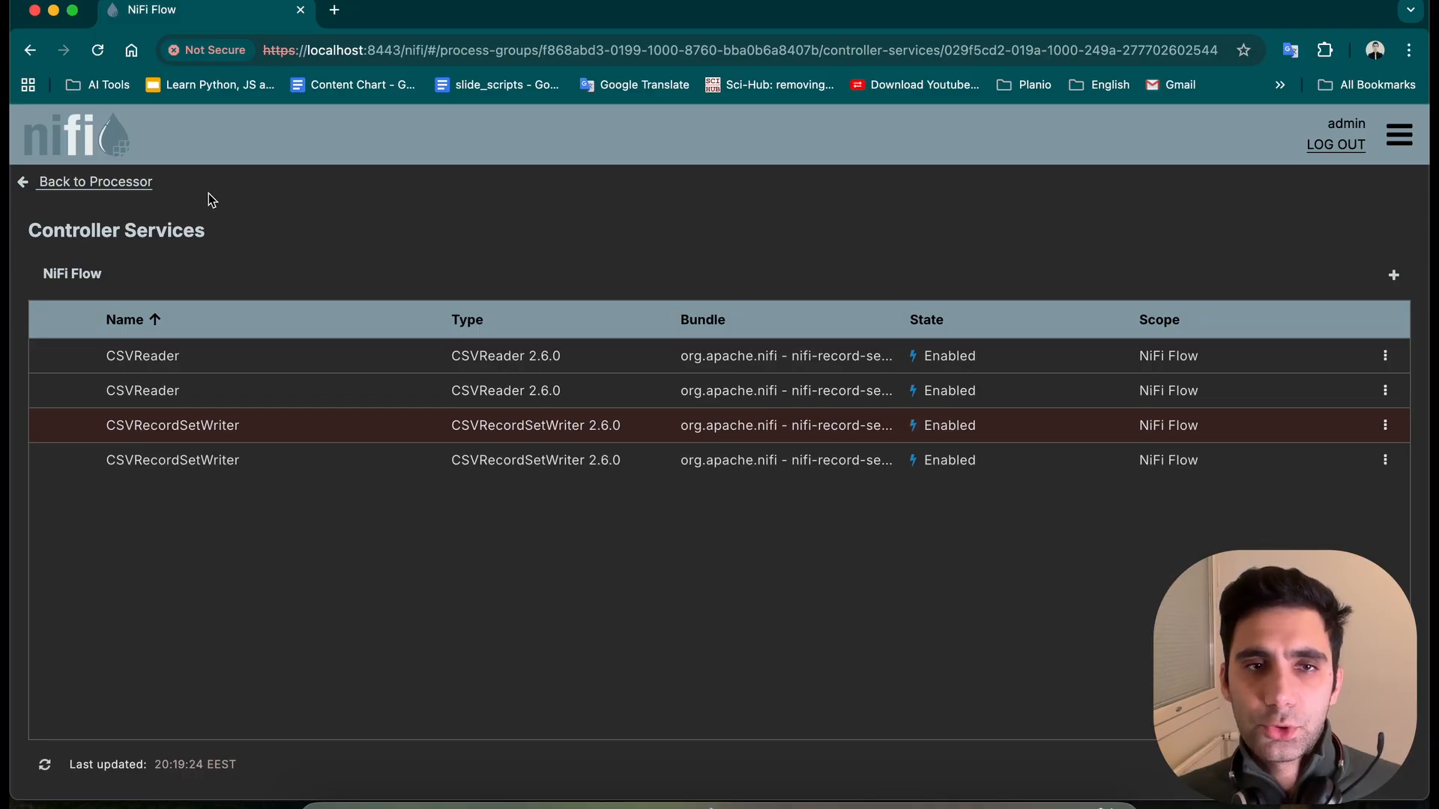
- Return to the new QueryRecord processor, verify its properties and close the configuration without changes
click(78, 184)
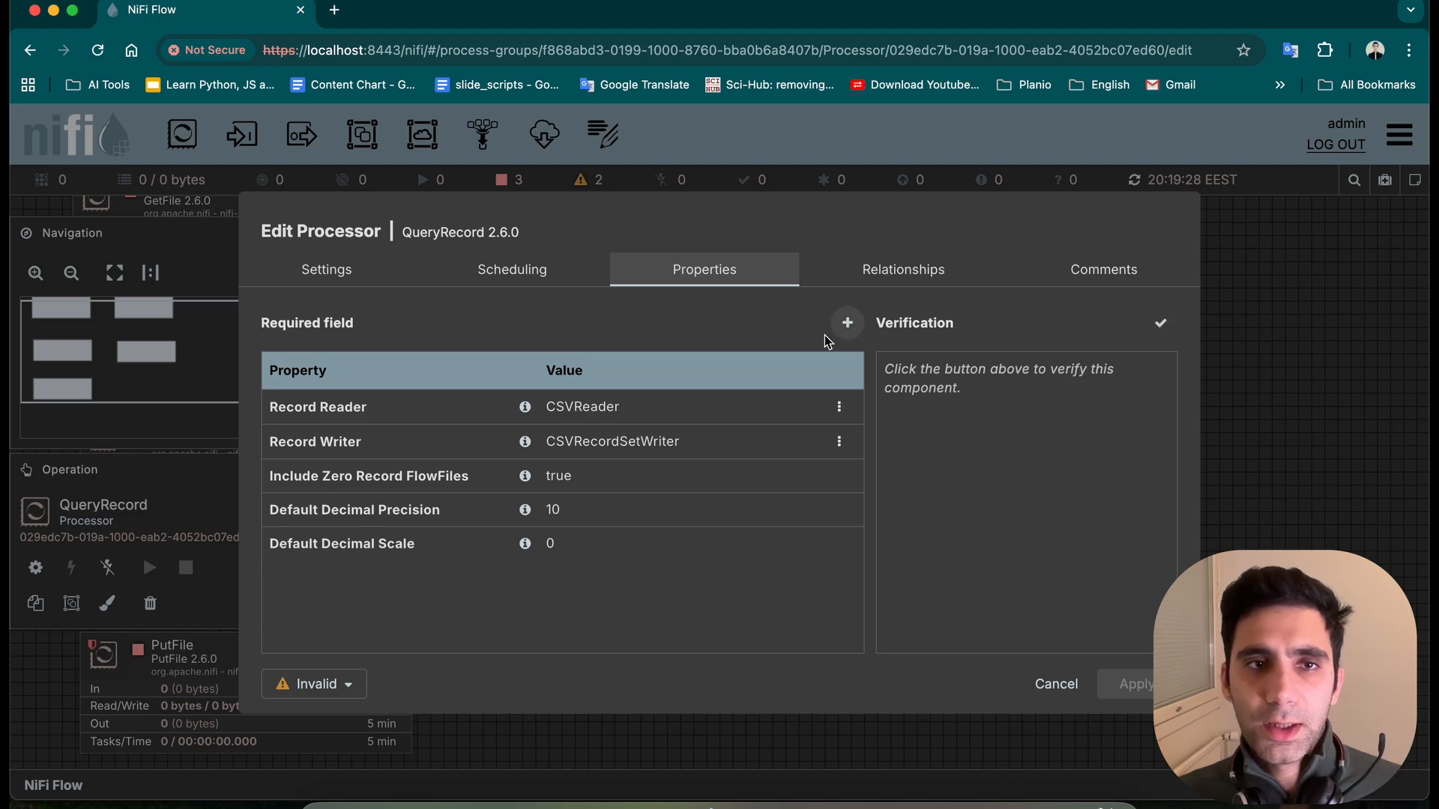
click(1160, 323)
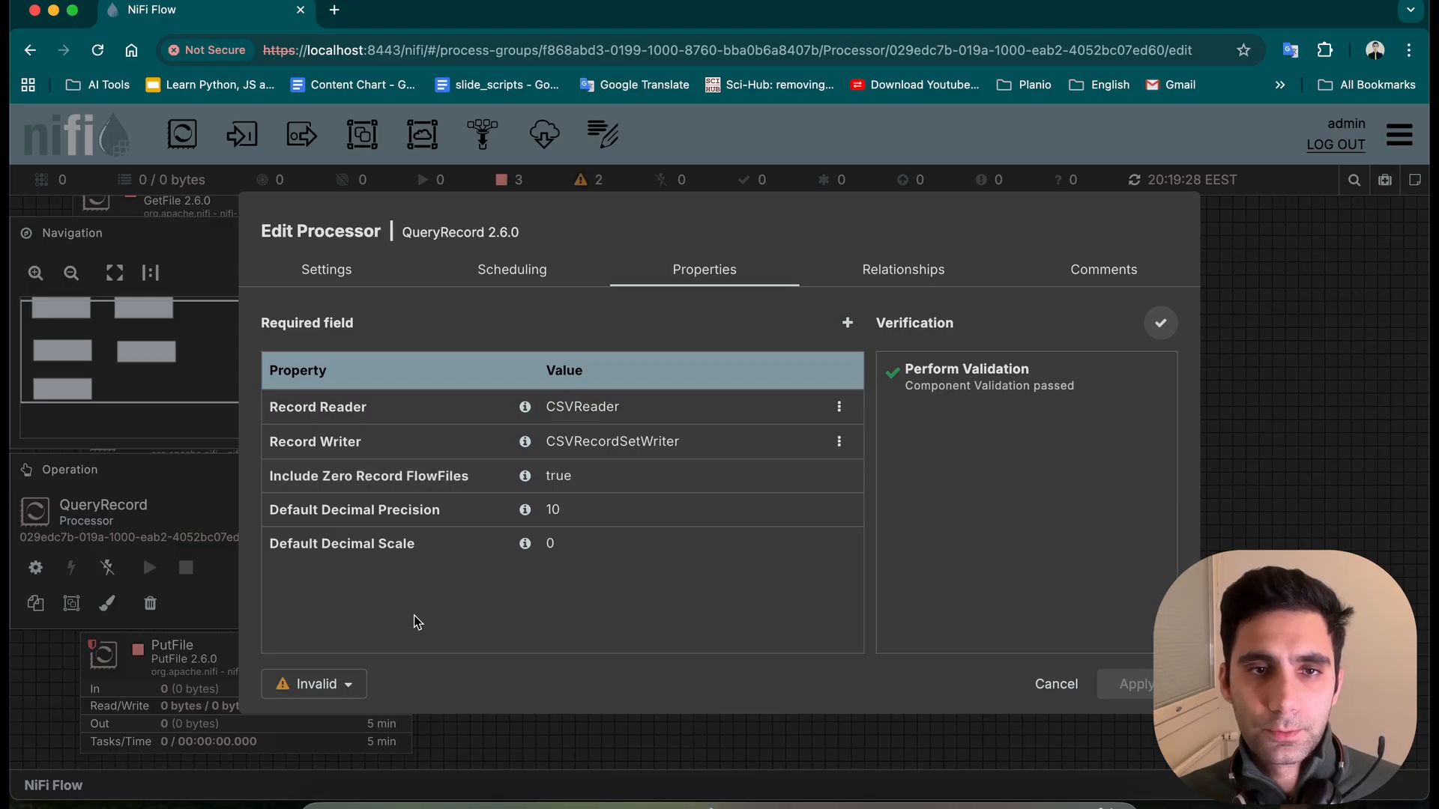
click(1056, 685)
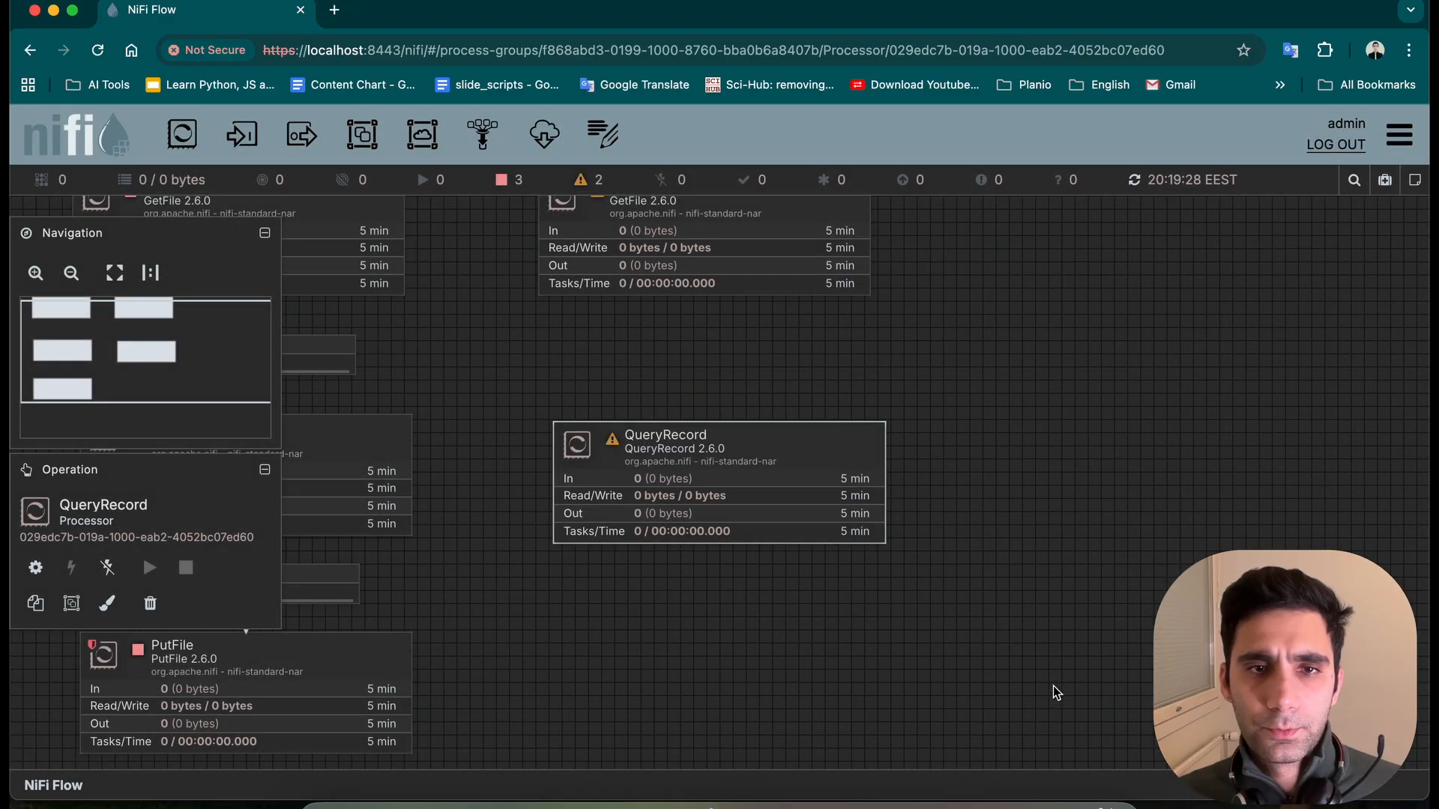
scroll(588, 498, down, 3)
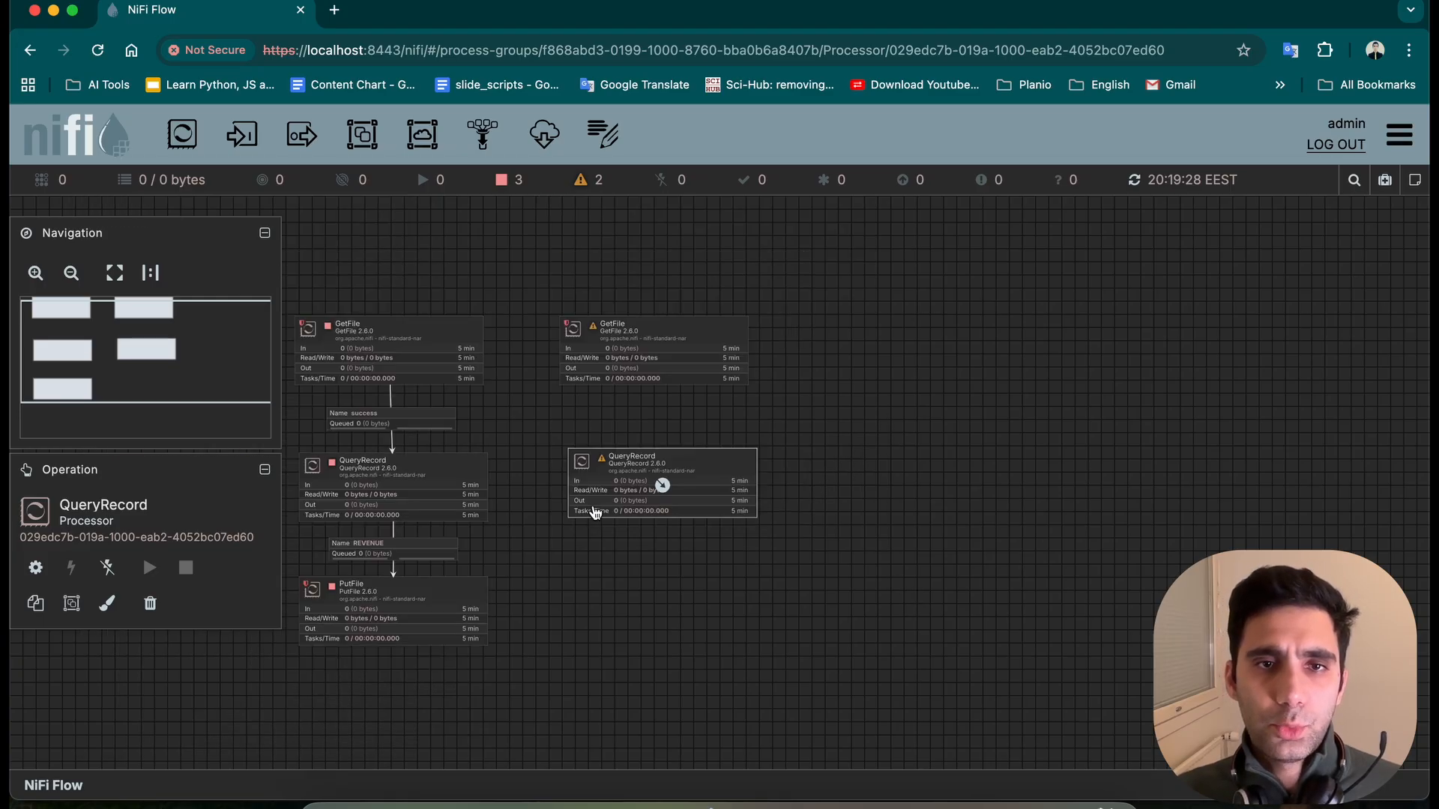
- Connect the new GetFile processor to the new QueryRecord processor through the success relationship
scroll(551, 433, up, 2)
scroll(671, 480, down, 2)
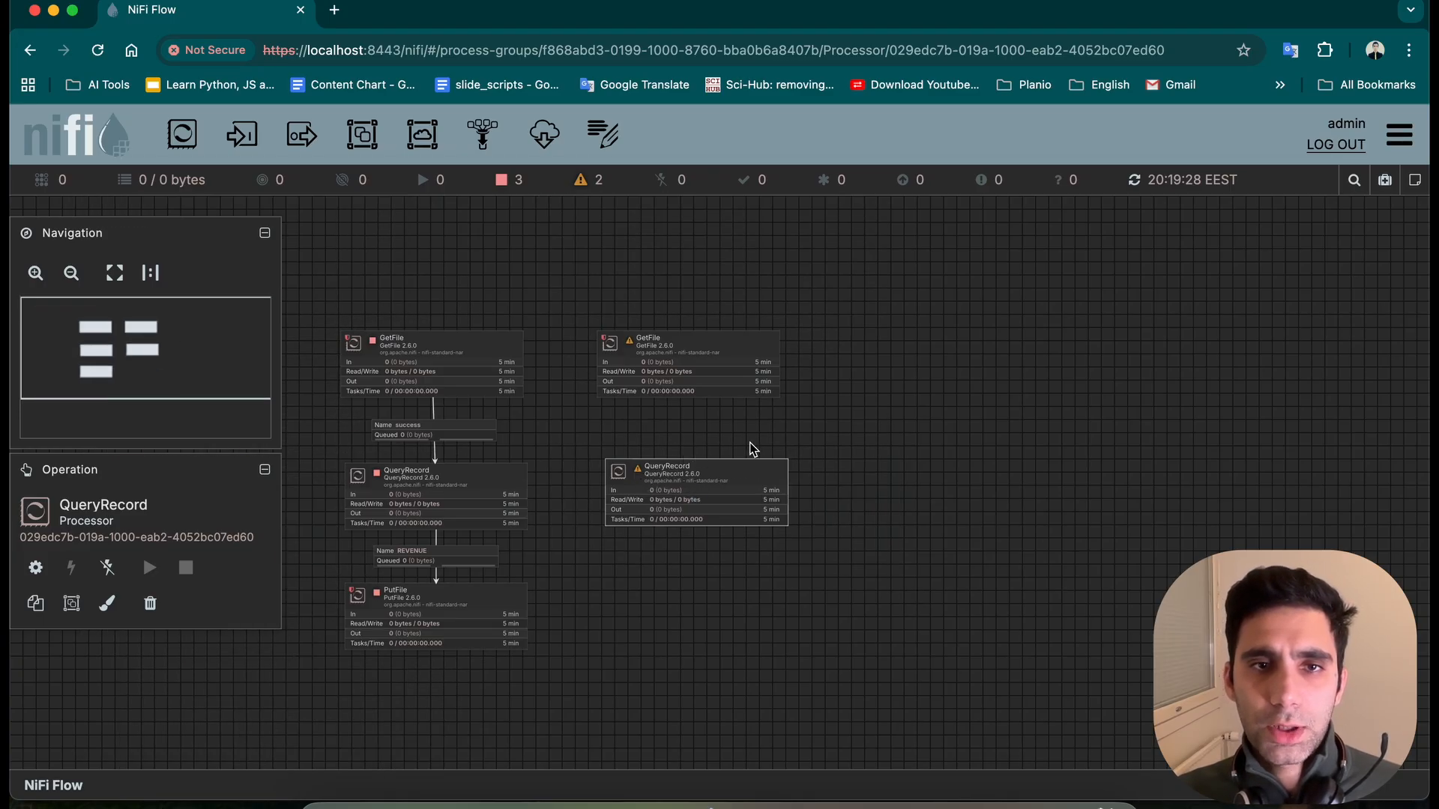
scroll(671, 449, up, 3)
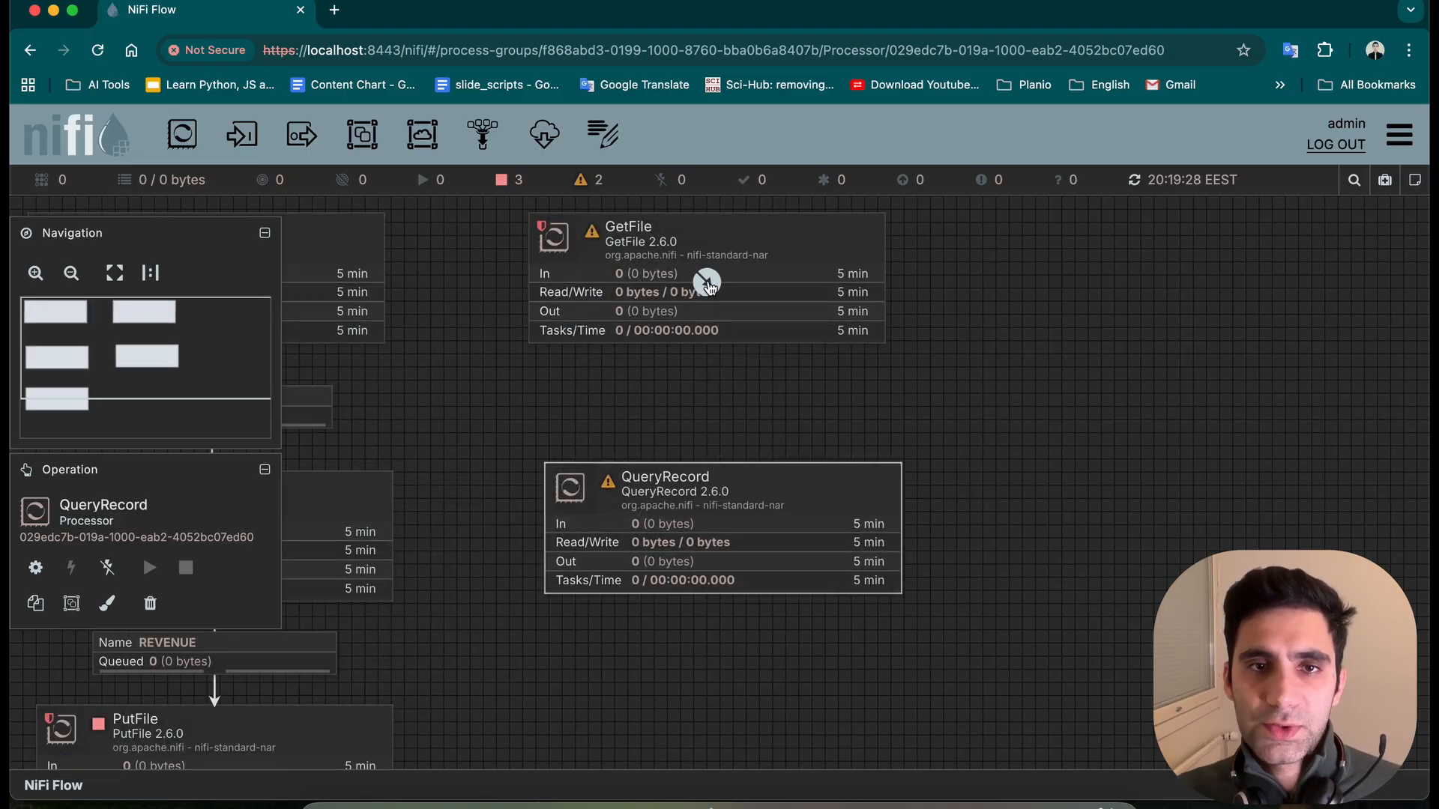
drag(706, 282, 728, 545)
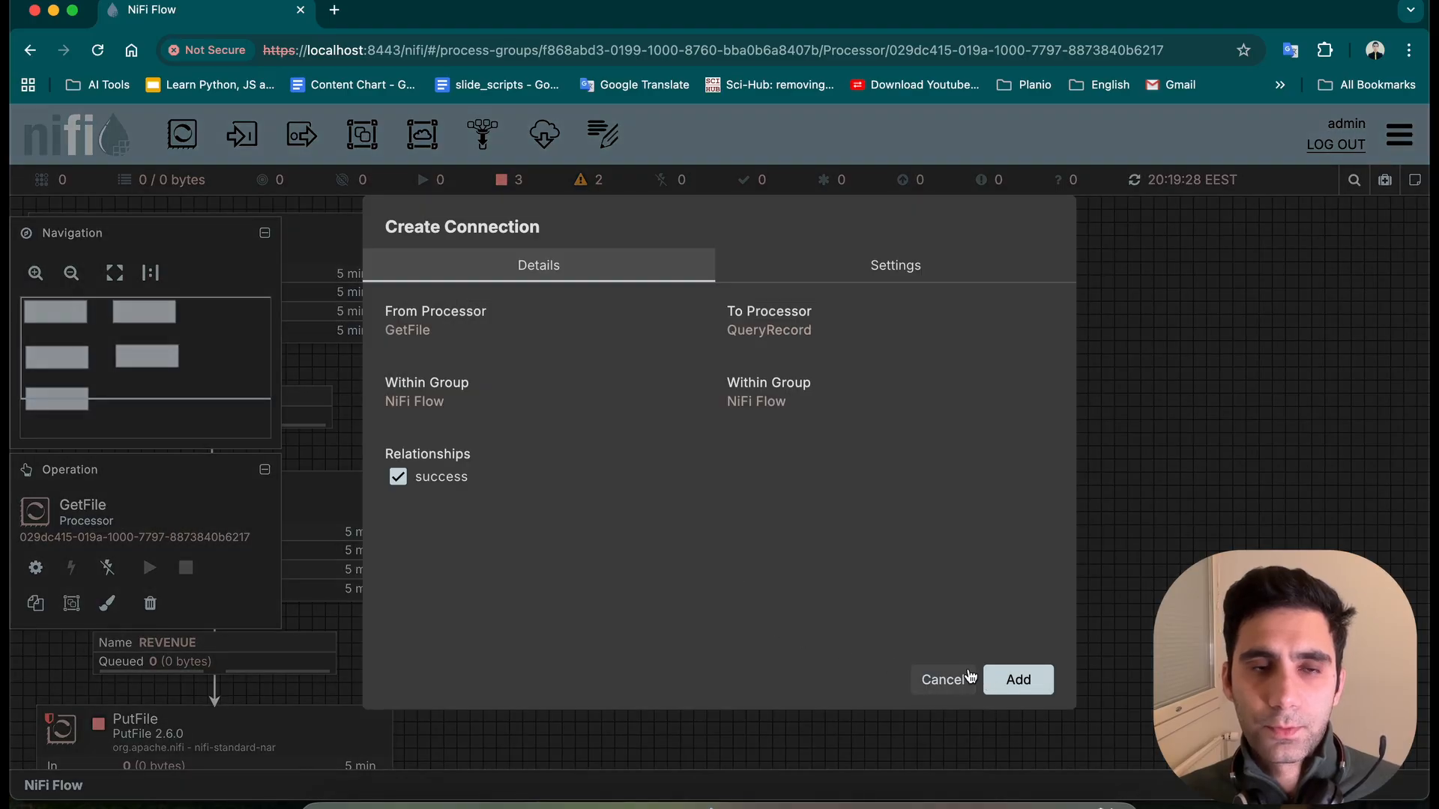
click(1017, 679)
- Review the new GetFile processor's terminate and retry relationship options and close its configuration without changes
double_click(784, 250)
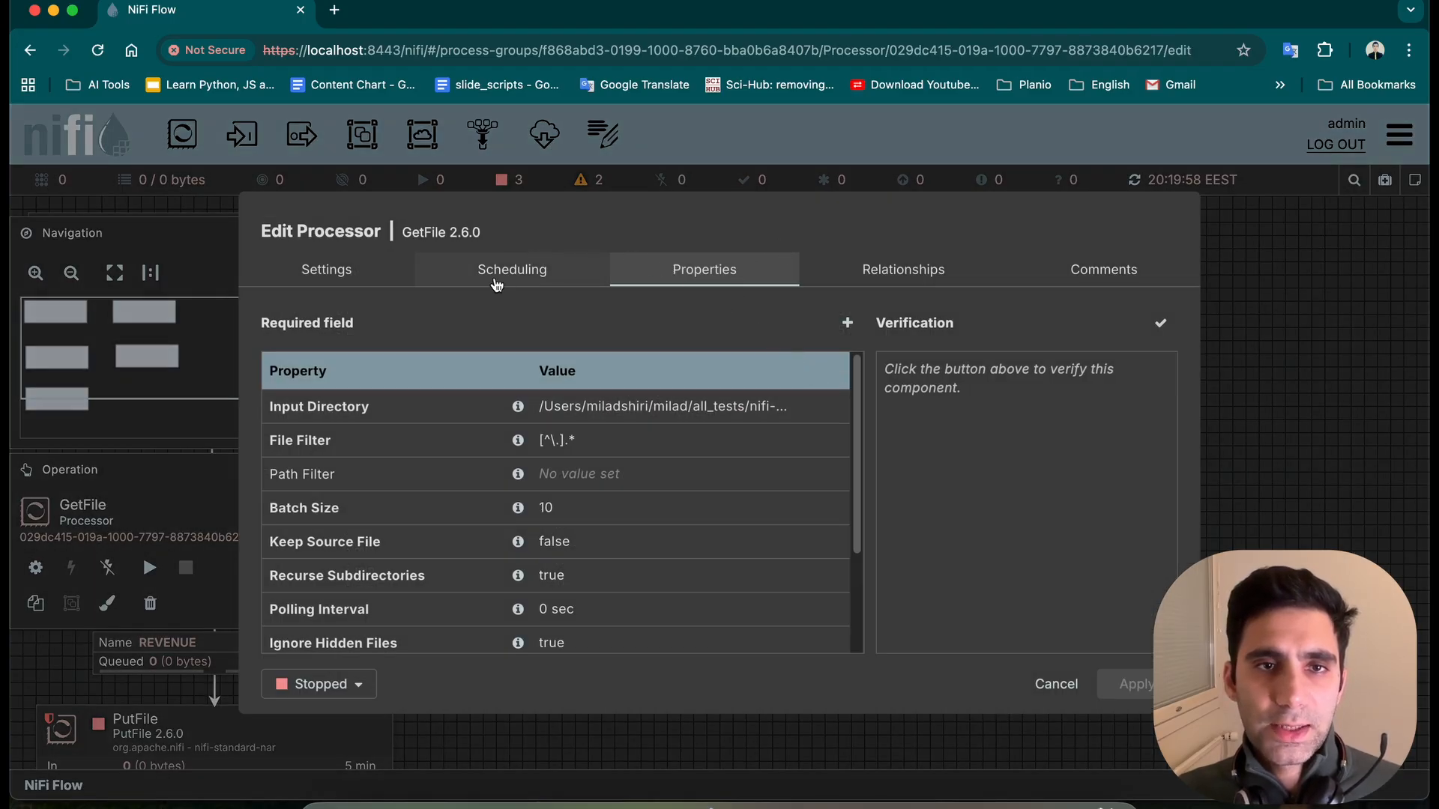
click(909, 279)
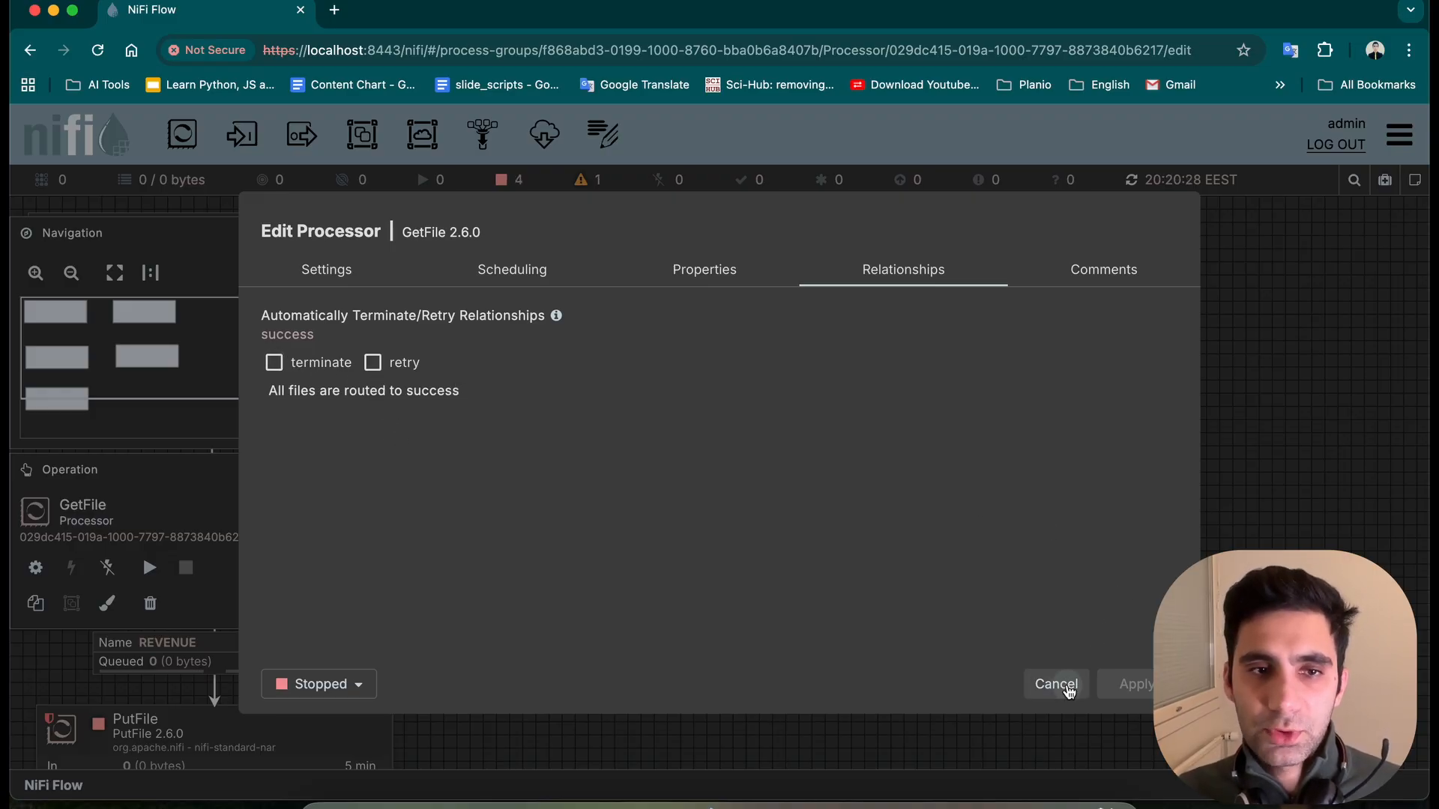
click(1062, 684)
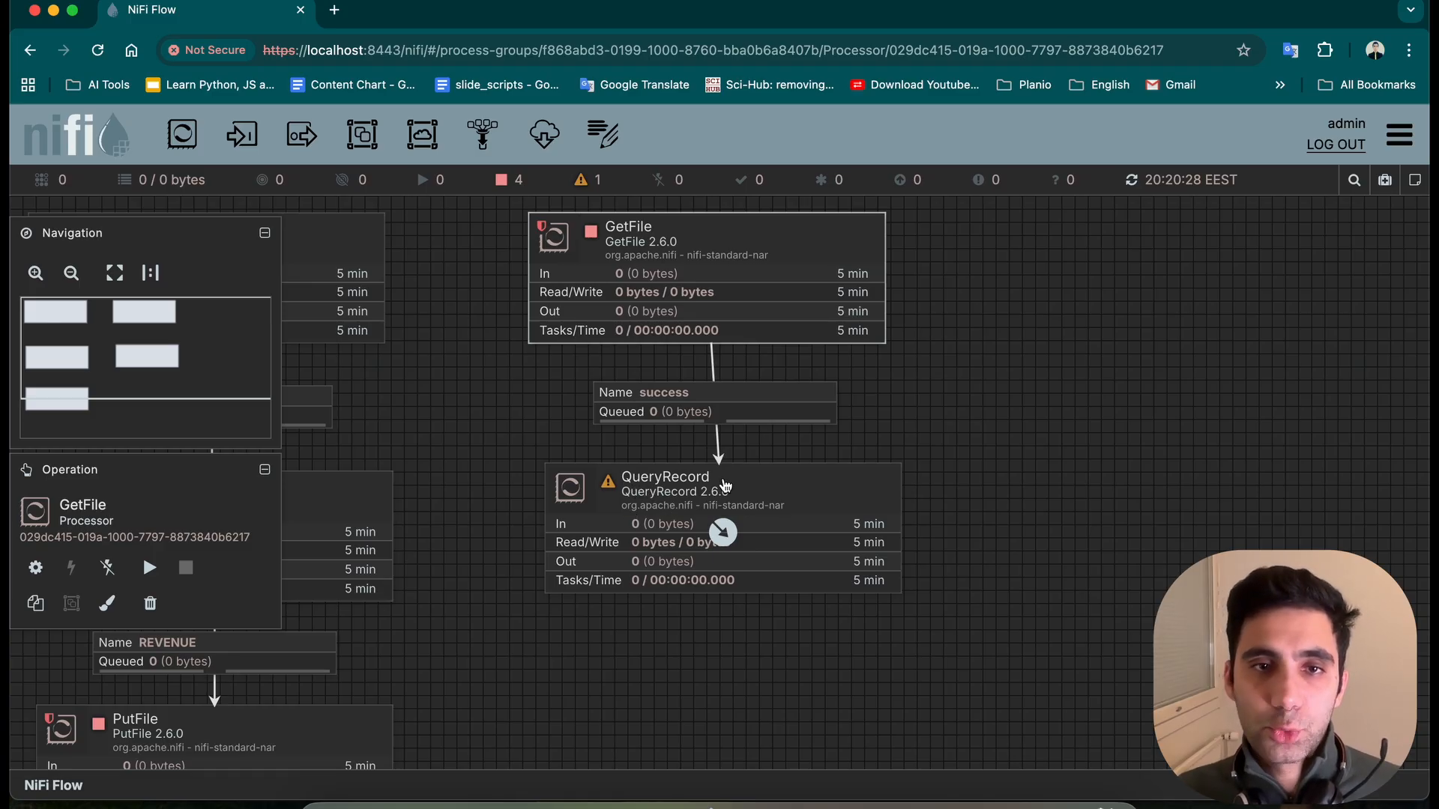
- Add a REVENUE property to the new QueryRecord: SELECT *, CAST(PRICEEACH AS DOUBLE) * CAST(QUANTITYORDERED AS DOUBLE) AS REVENUE FROM FLOWFILE
double_click(800, 493)
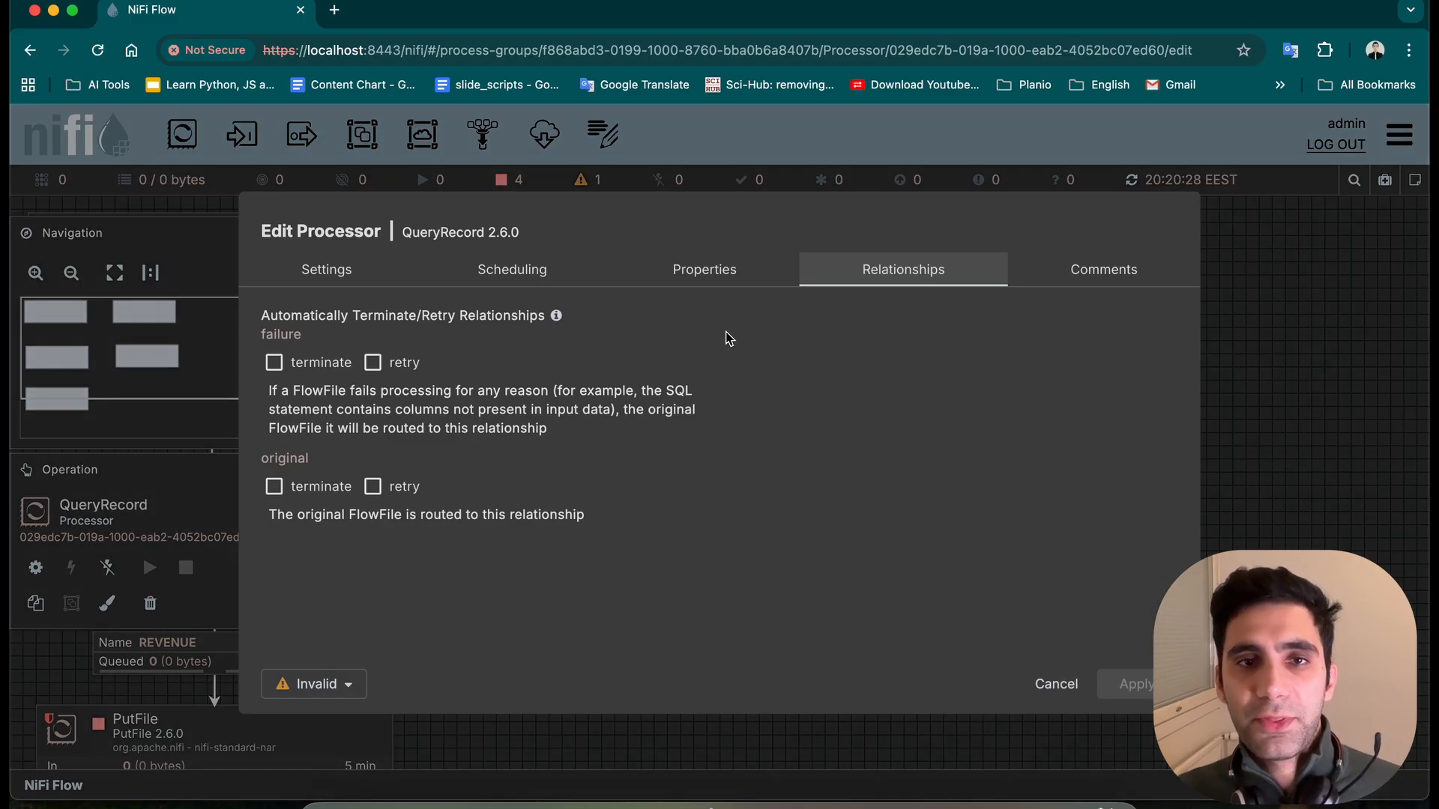
click(703, 271)
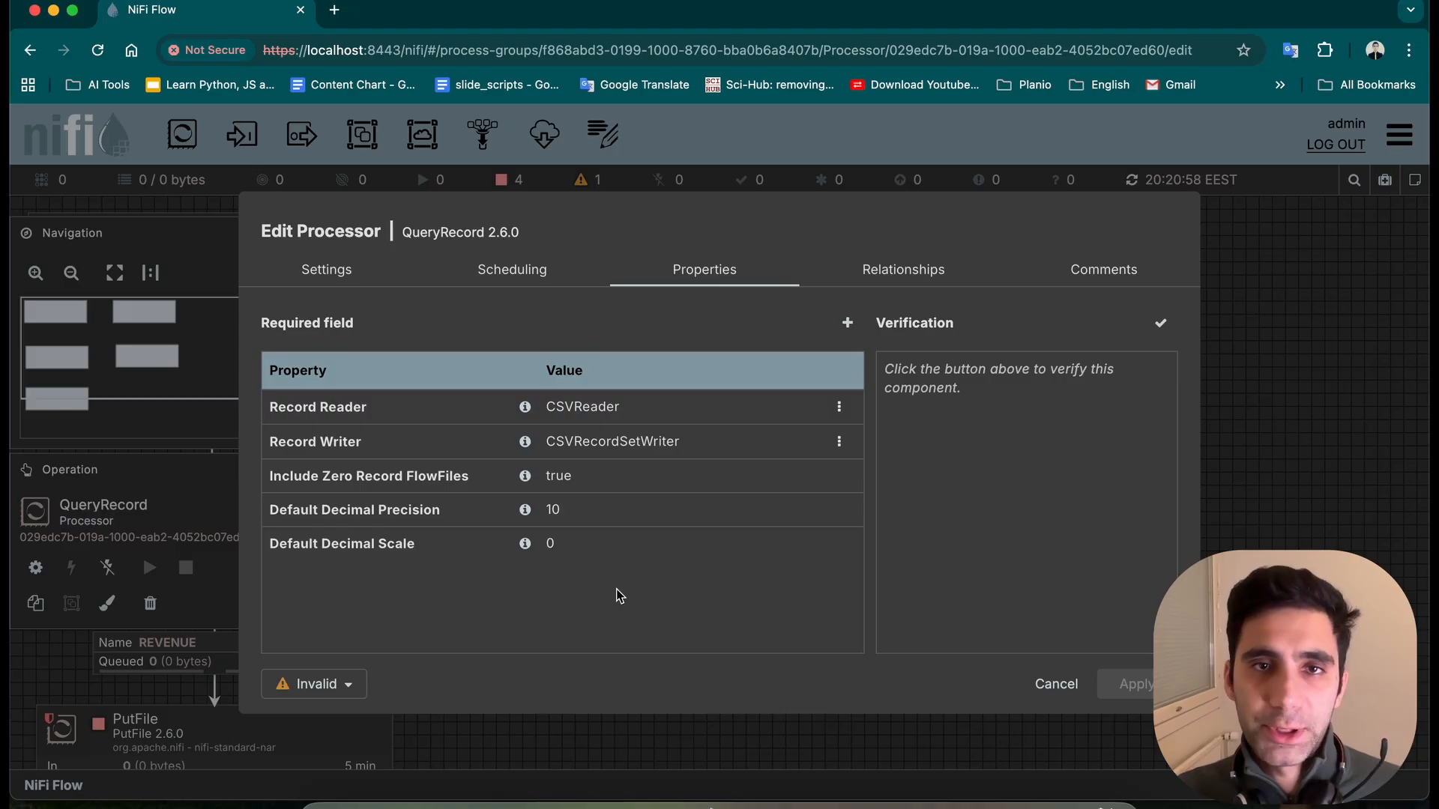
click(847, 323)
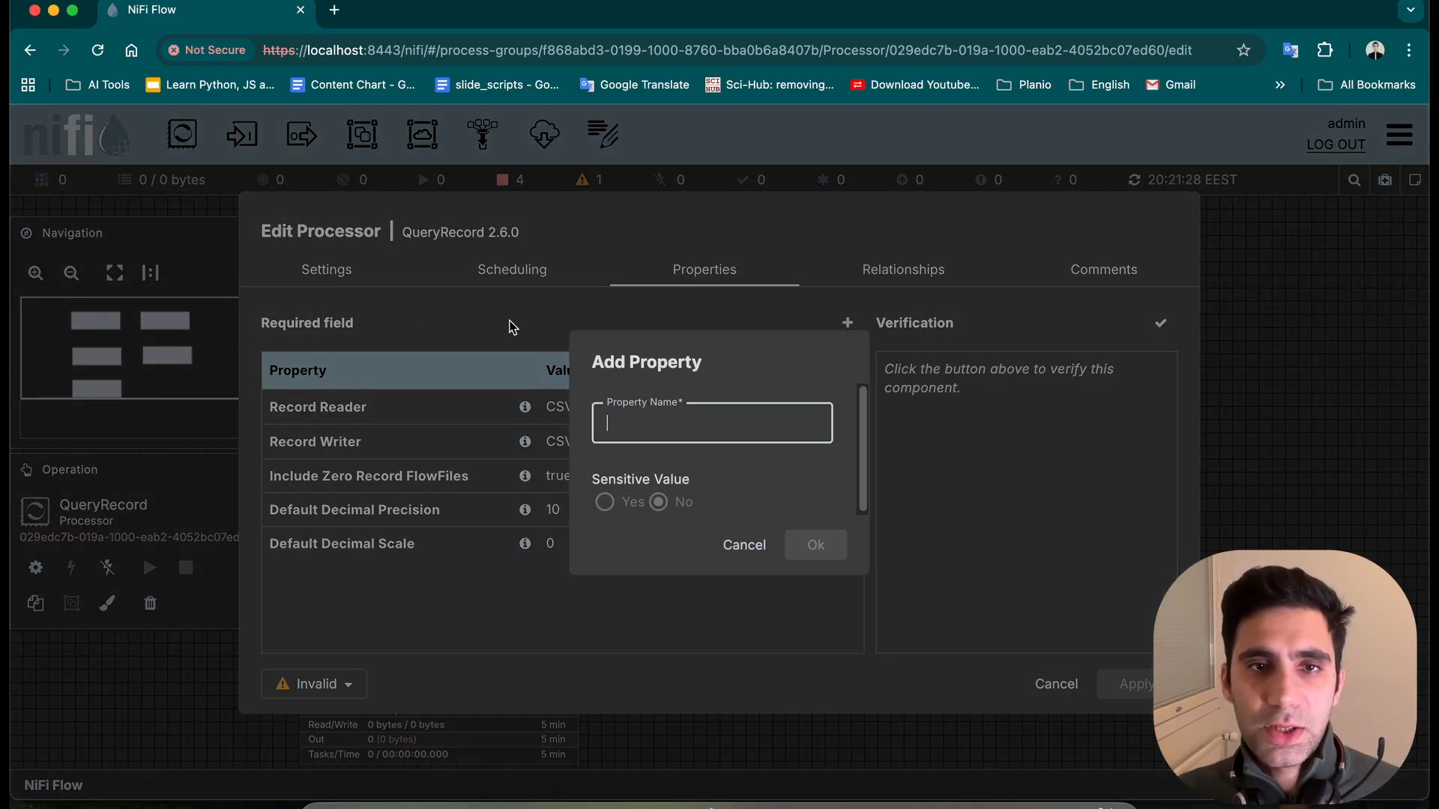
text(REVENUE)
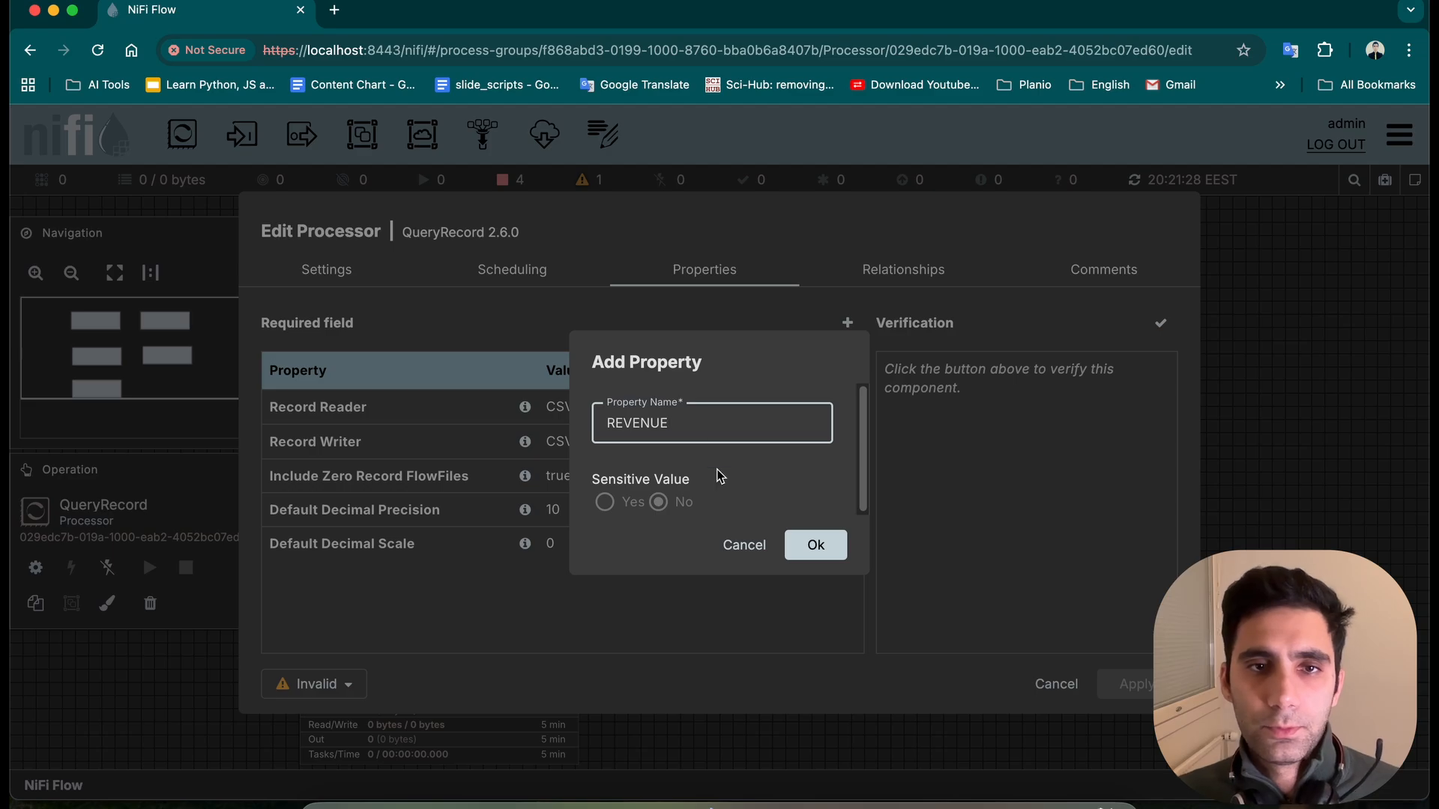
click(815, 545)
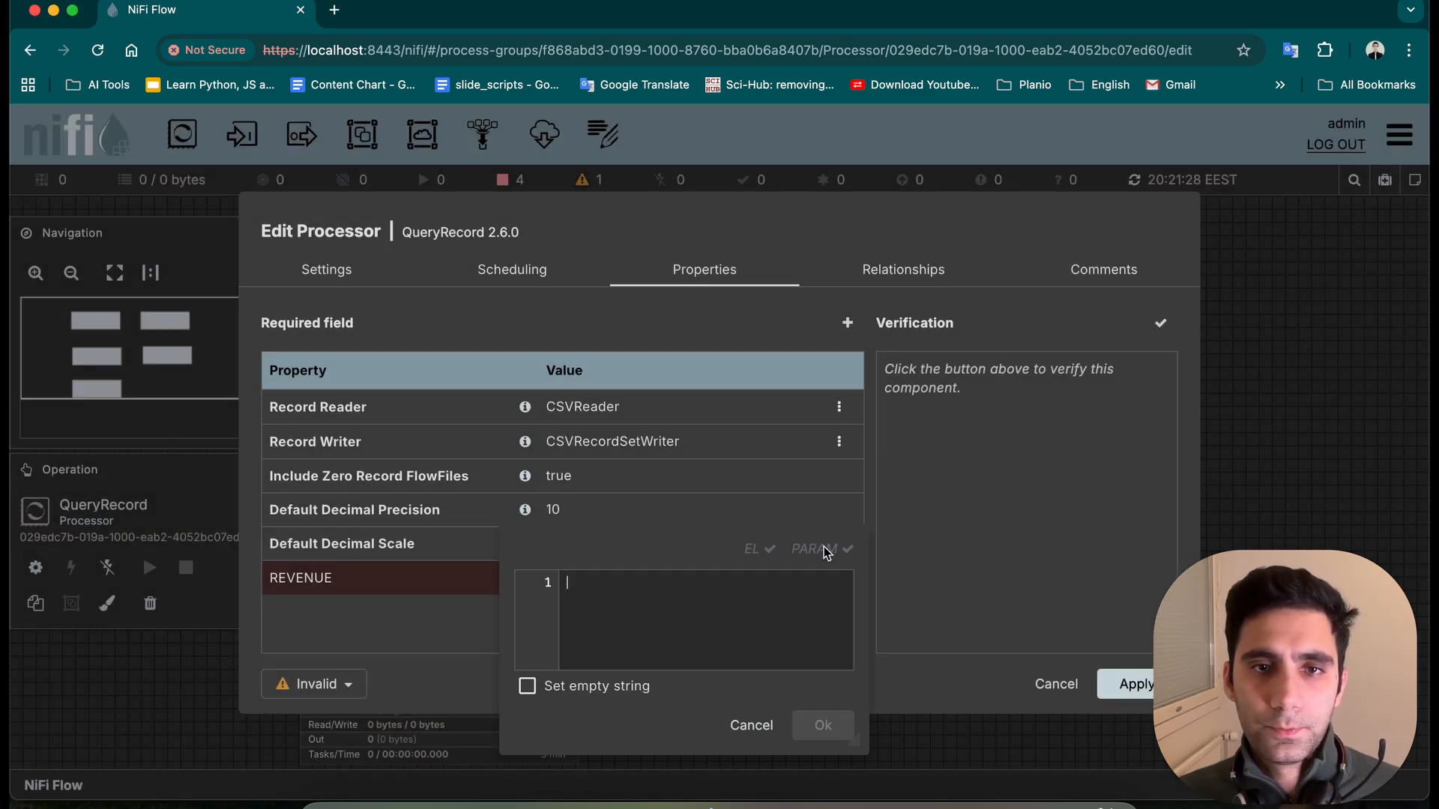
text(SELECT *, CAST(PRICEEACH AS DOUBLE) * CAST(QUANTITYORDERED AS DOUBLE) AS REVENUE FROM FLOWFILE)
- Examine the parts of the REVENUE query: the selected columns, the PRICEEACH cast, the REVENUE alias and the FLOWFILE source
key(super+a)
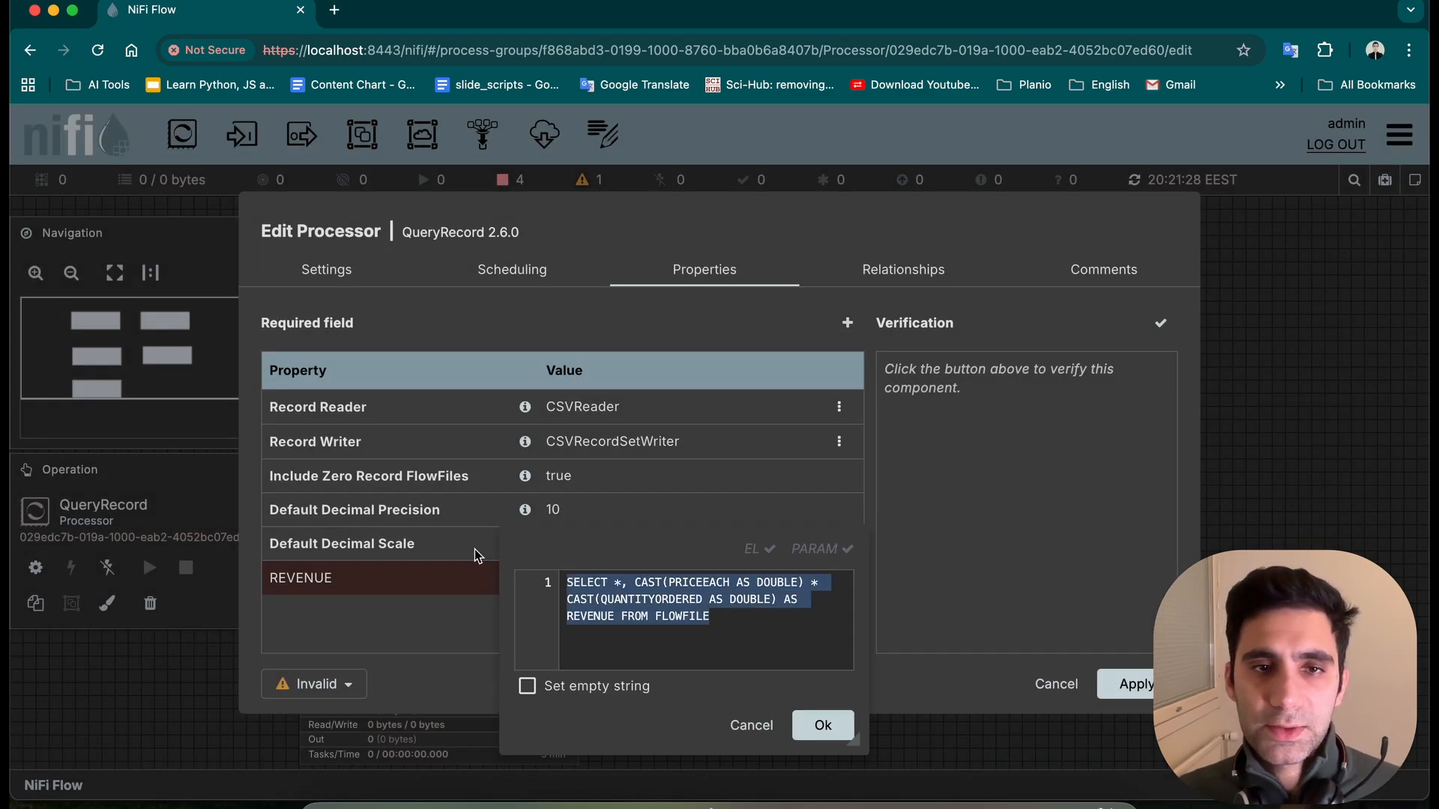
click(708, 630)
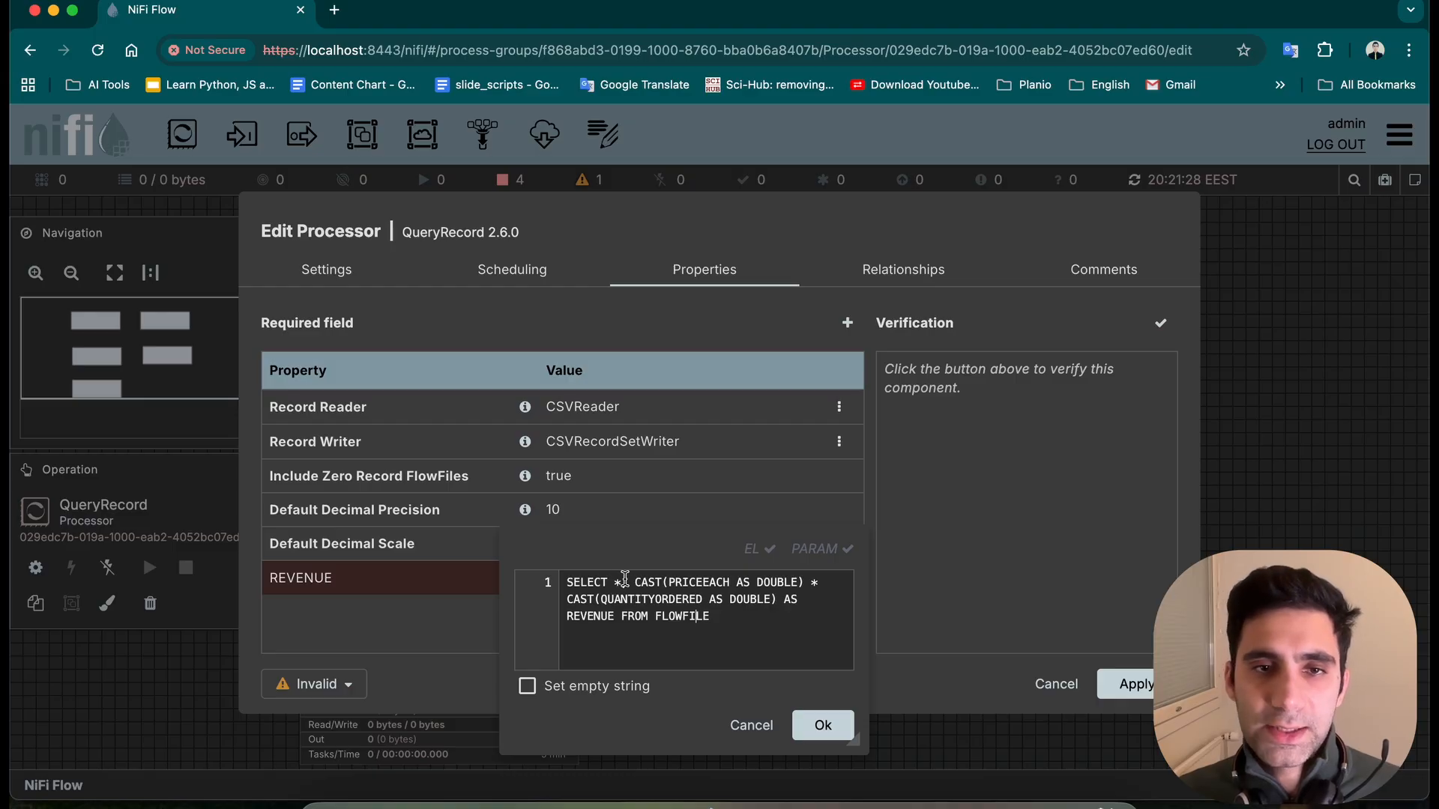
text(,)
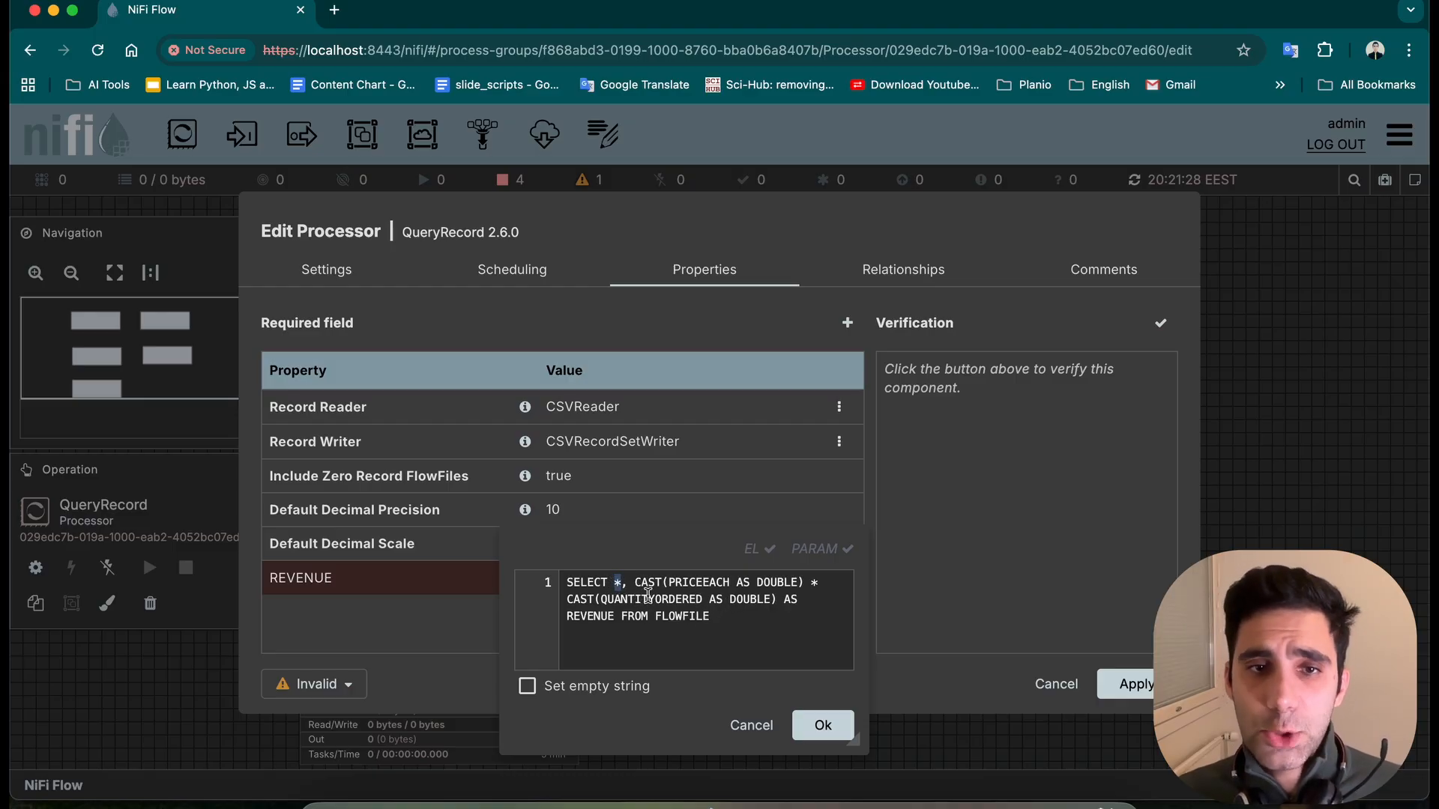
click(649, 583)
double_click(582, 616)
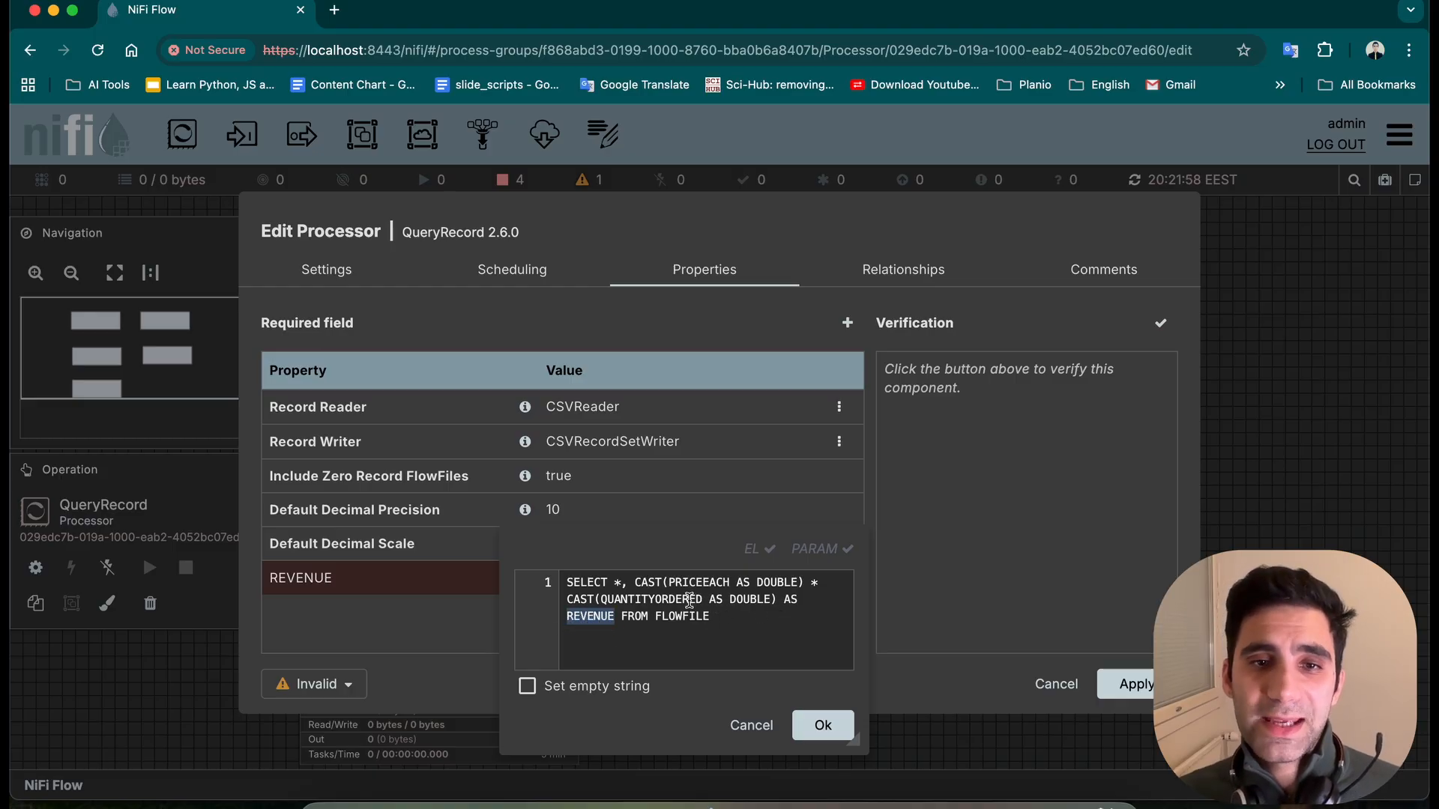
double_click(731, 583)
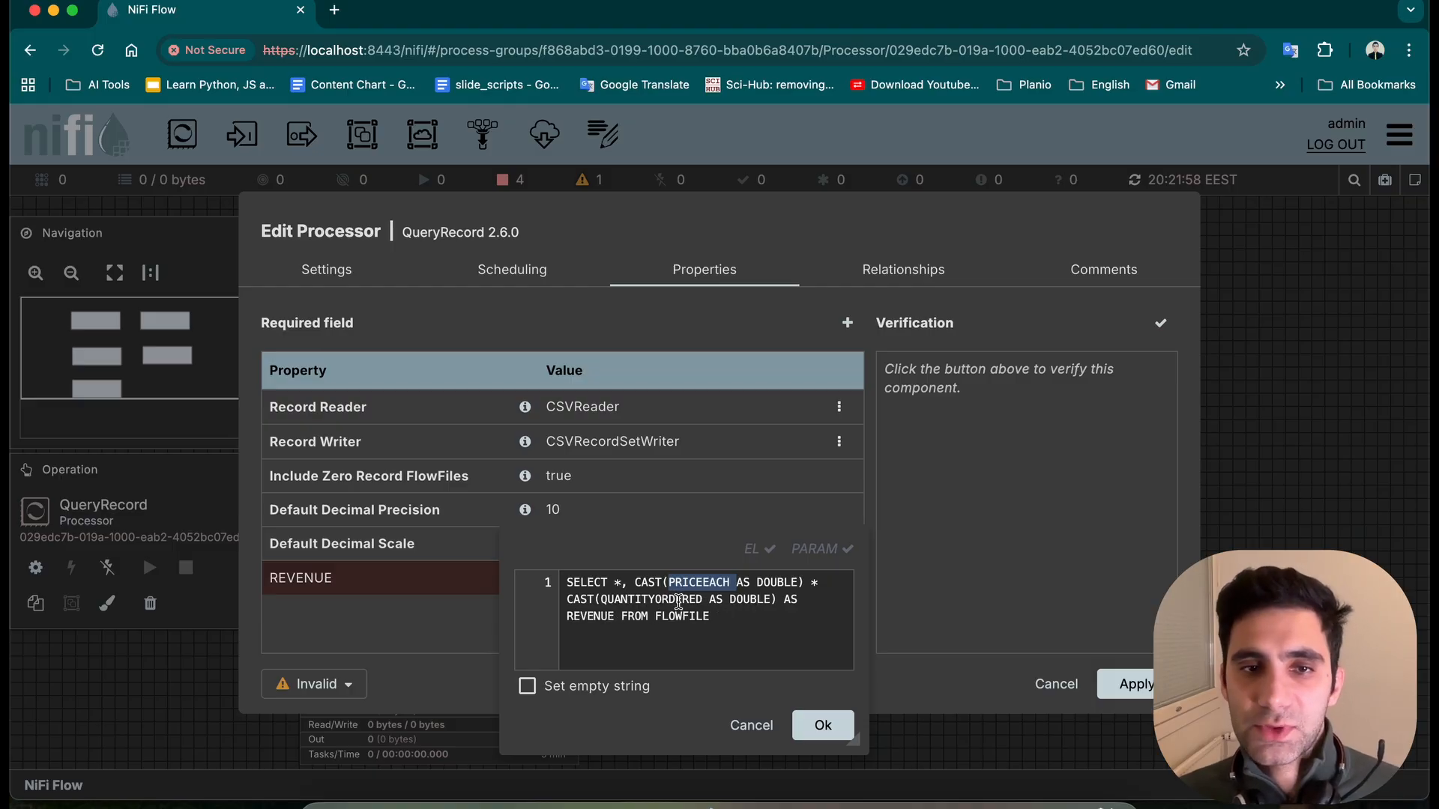
triple_click(780, 621)
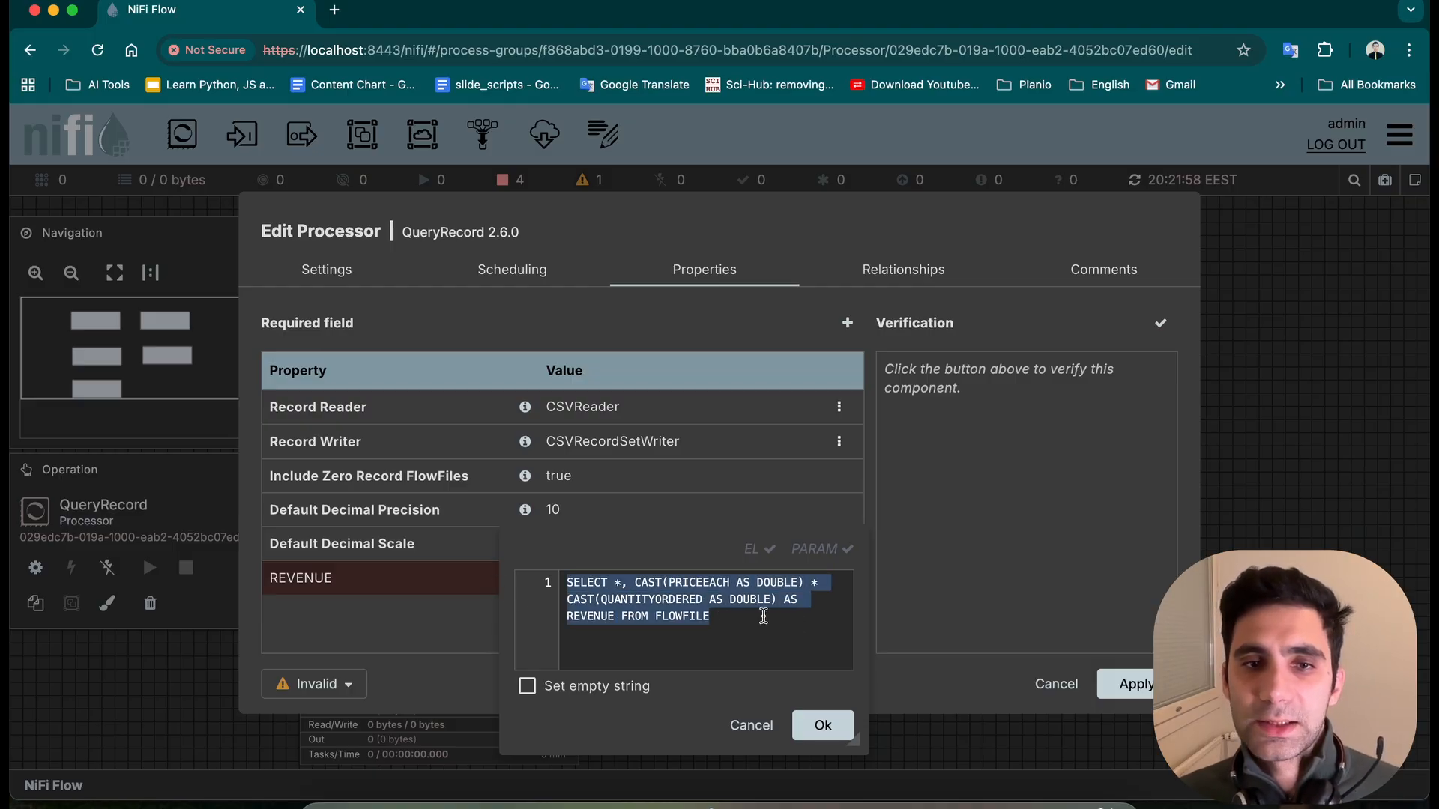
click(766, 619)
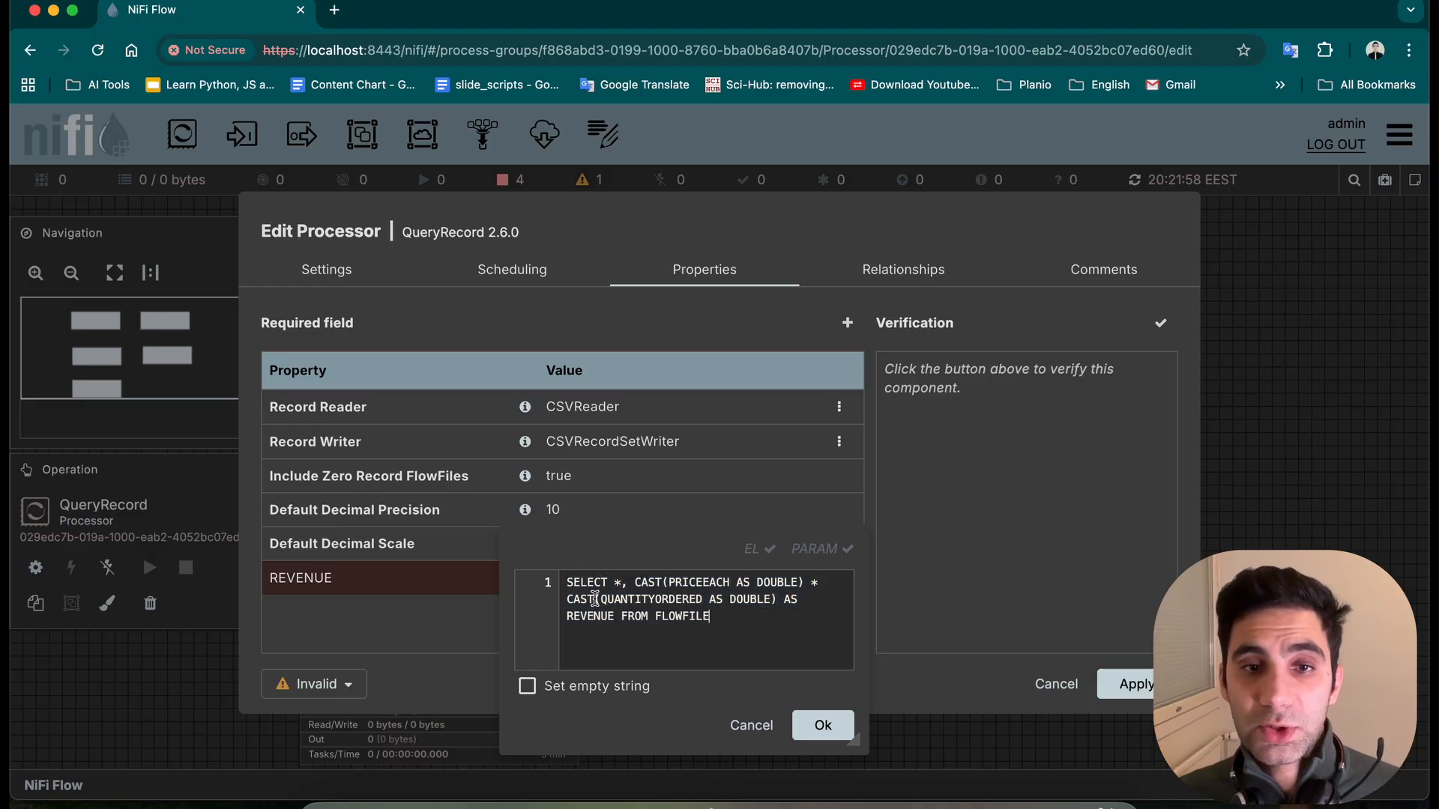
double_click(676, 615)
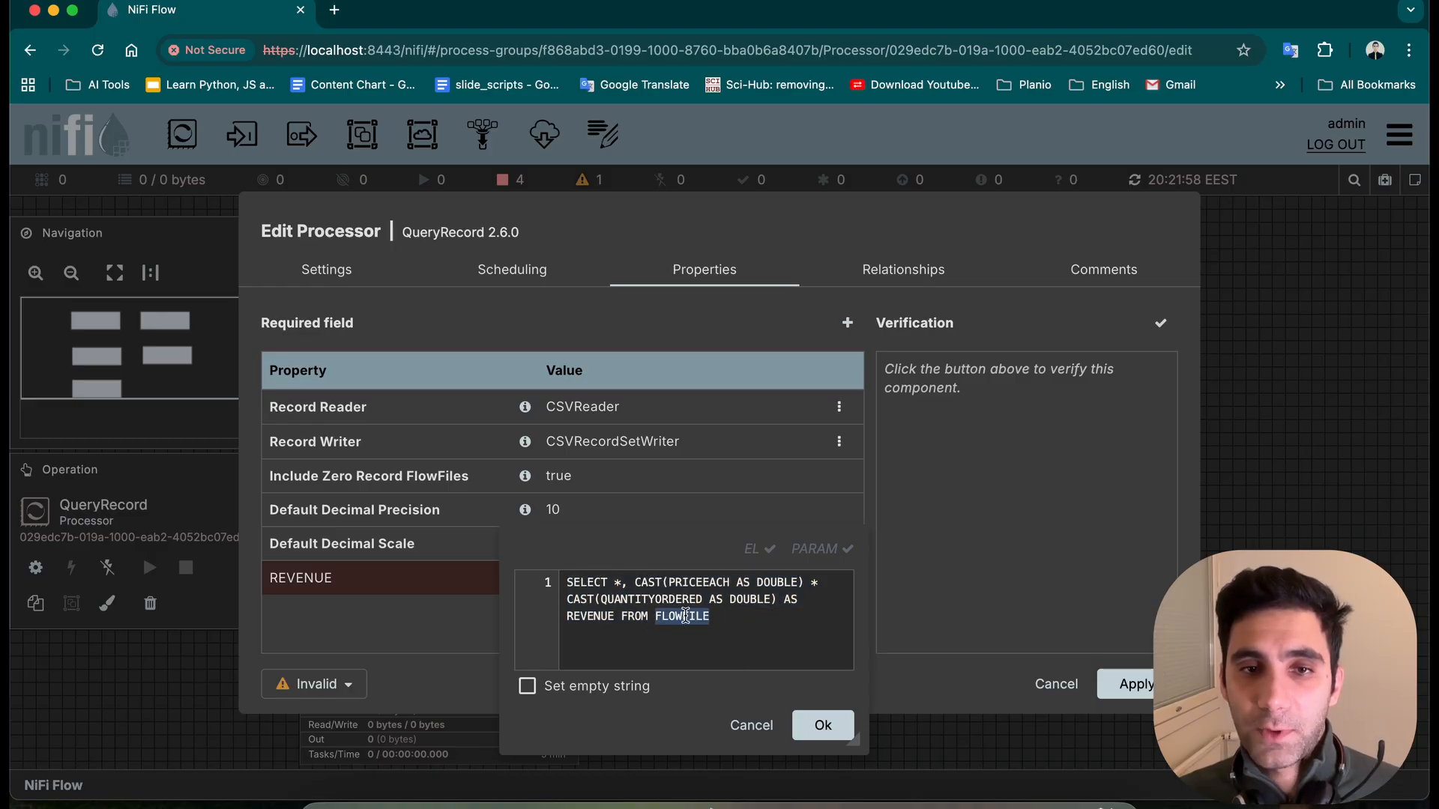
- Accept the REVENUE query and apply the new QueryRecord processor's configuration
click(706, 417)
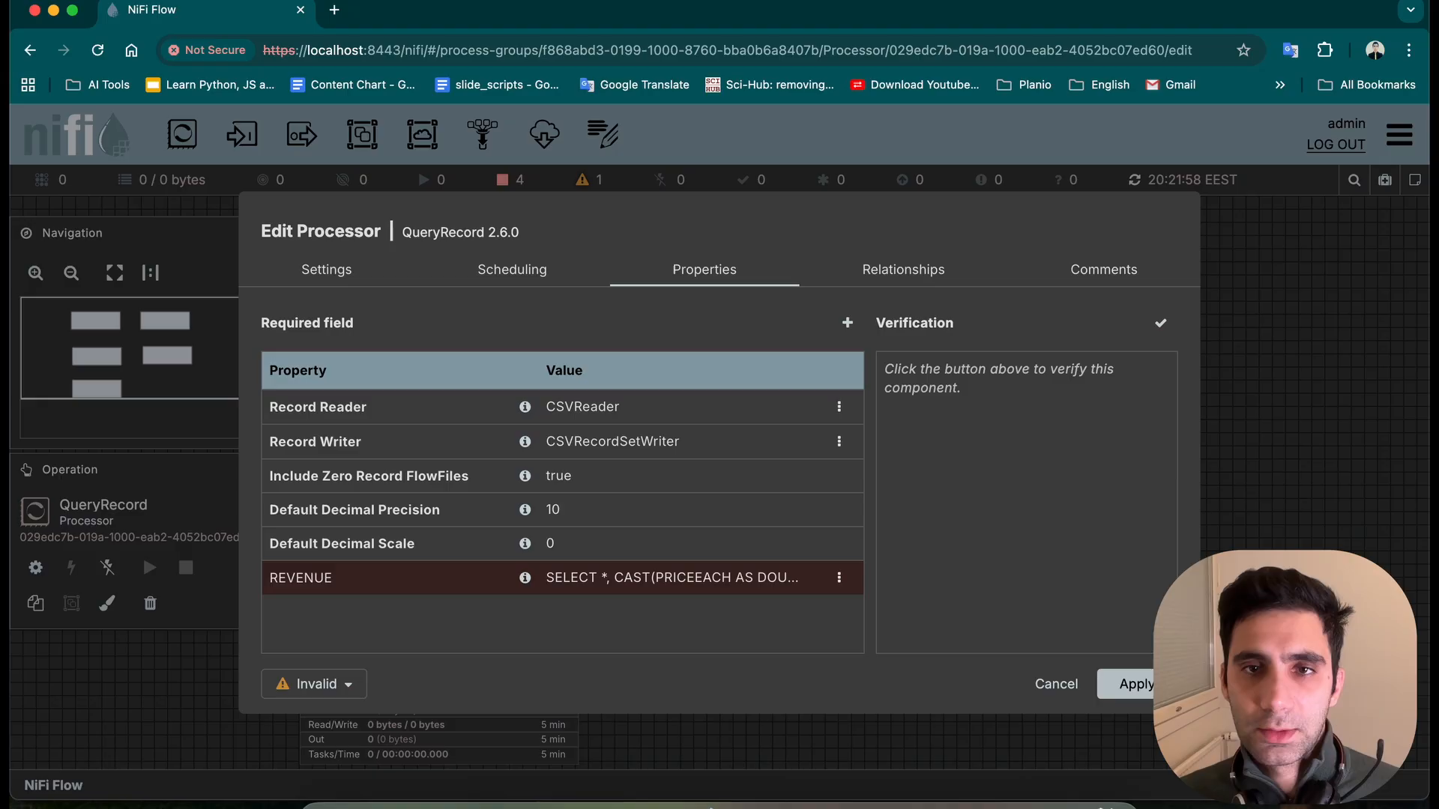
click(1124, 685)
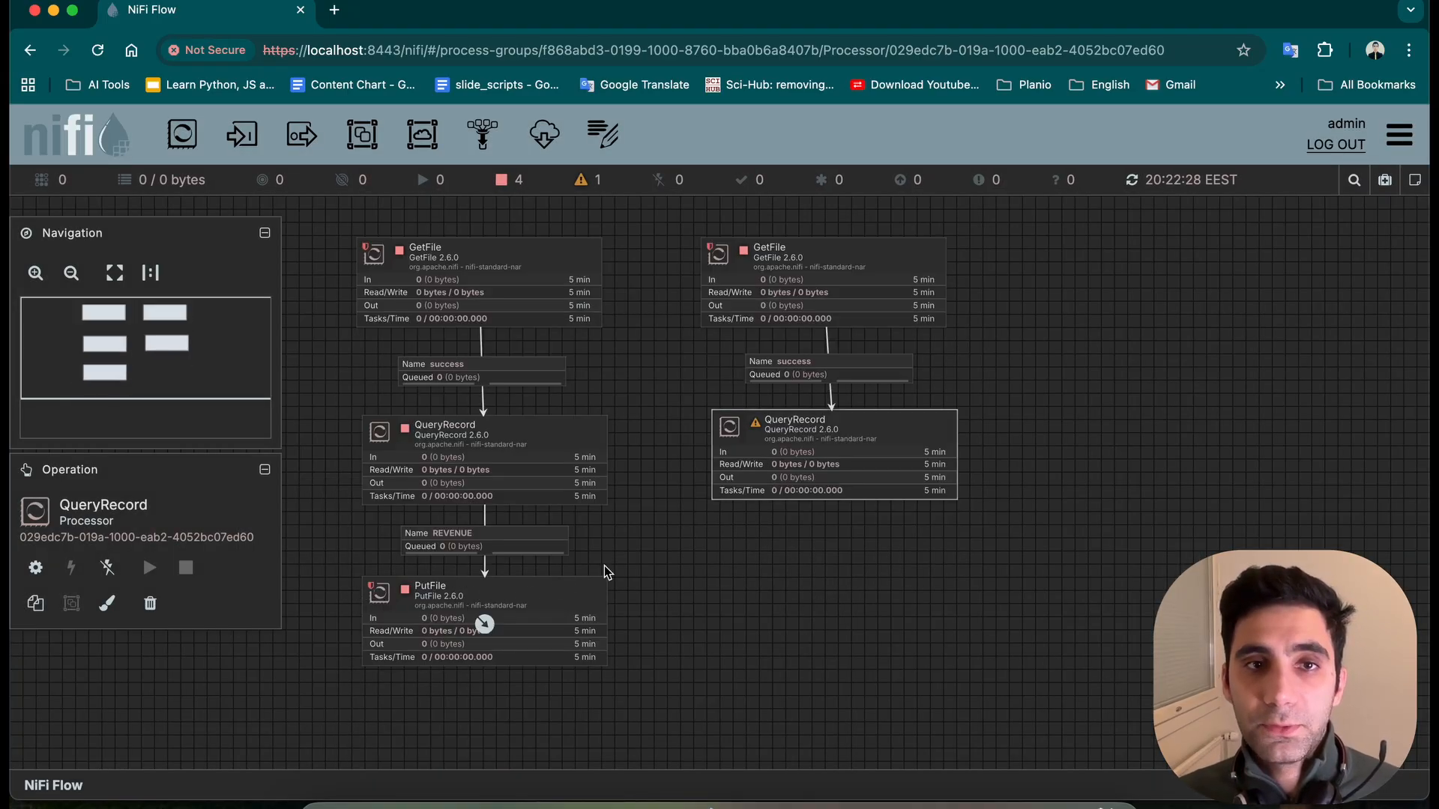
- Add a PutFile processor to the canvas and place it below the new QueryRecord processor
drag(182, 134, 794, 613)
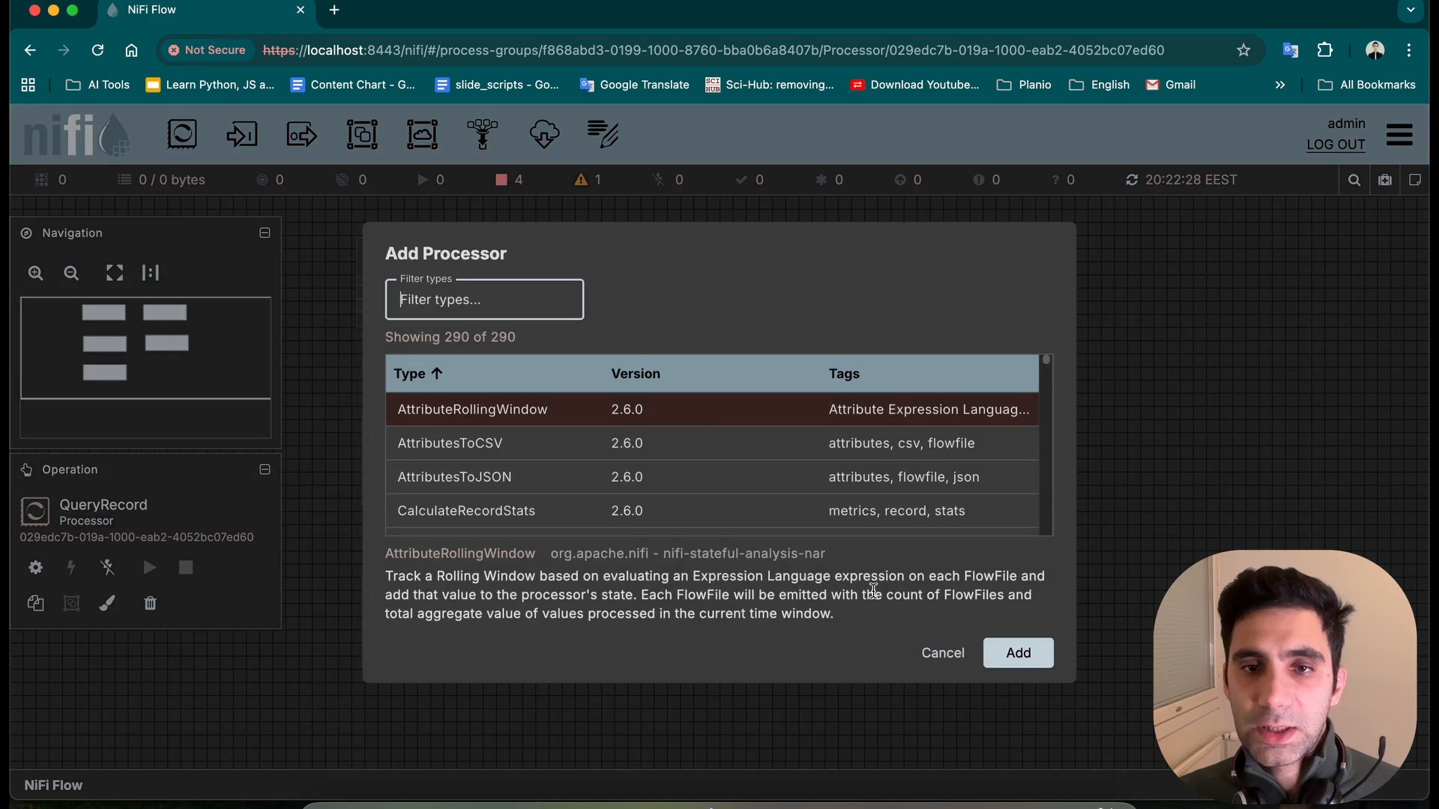
text([t)
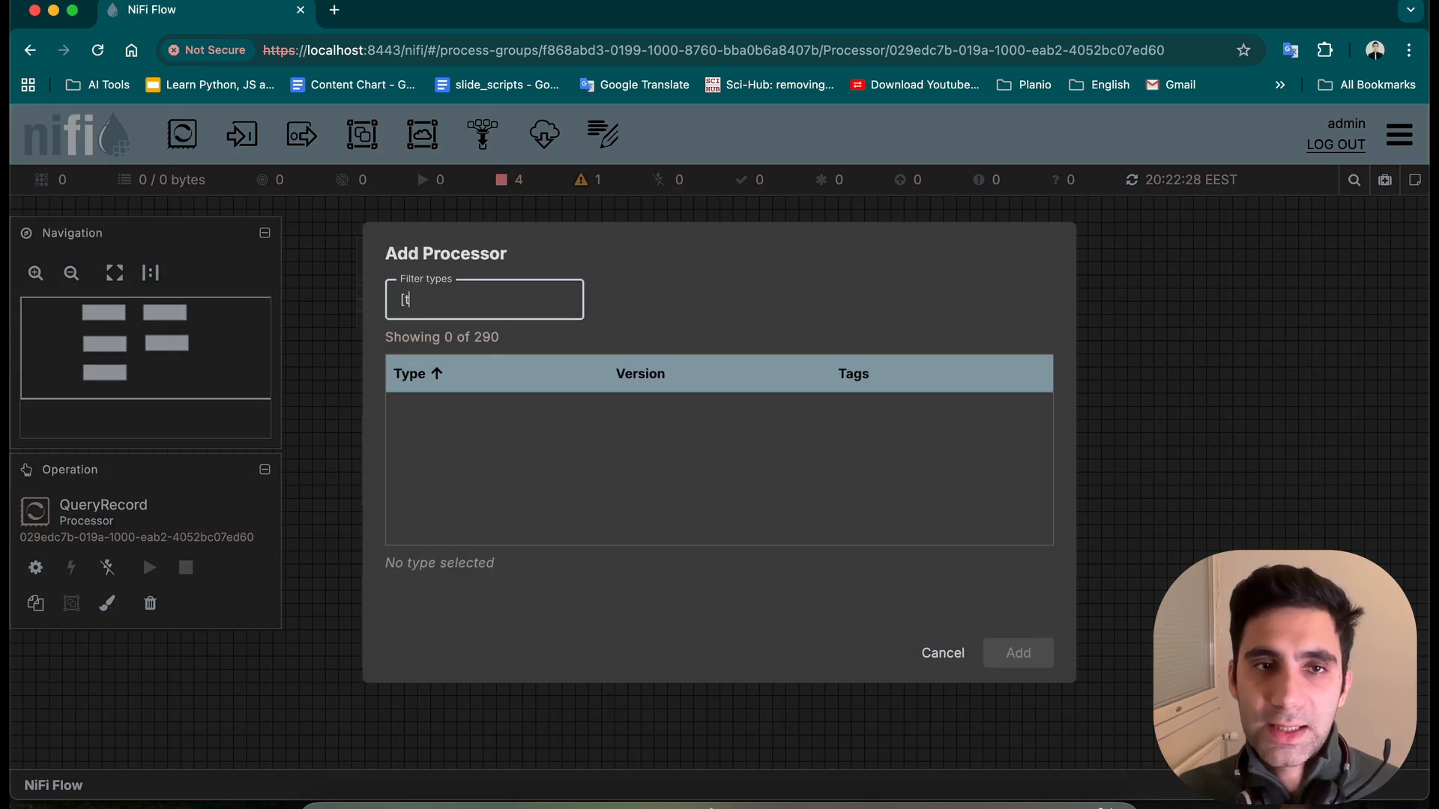
key(BackSpace)
key(BackSpace)
text(put)
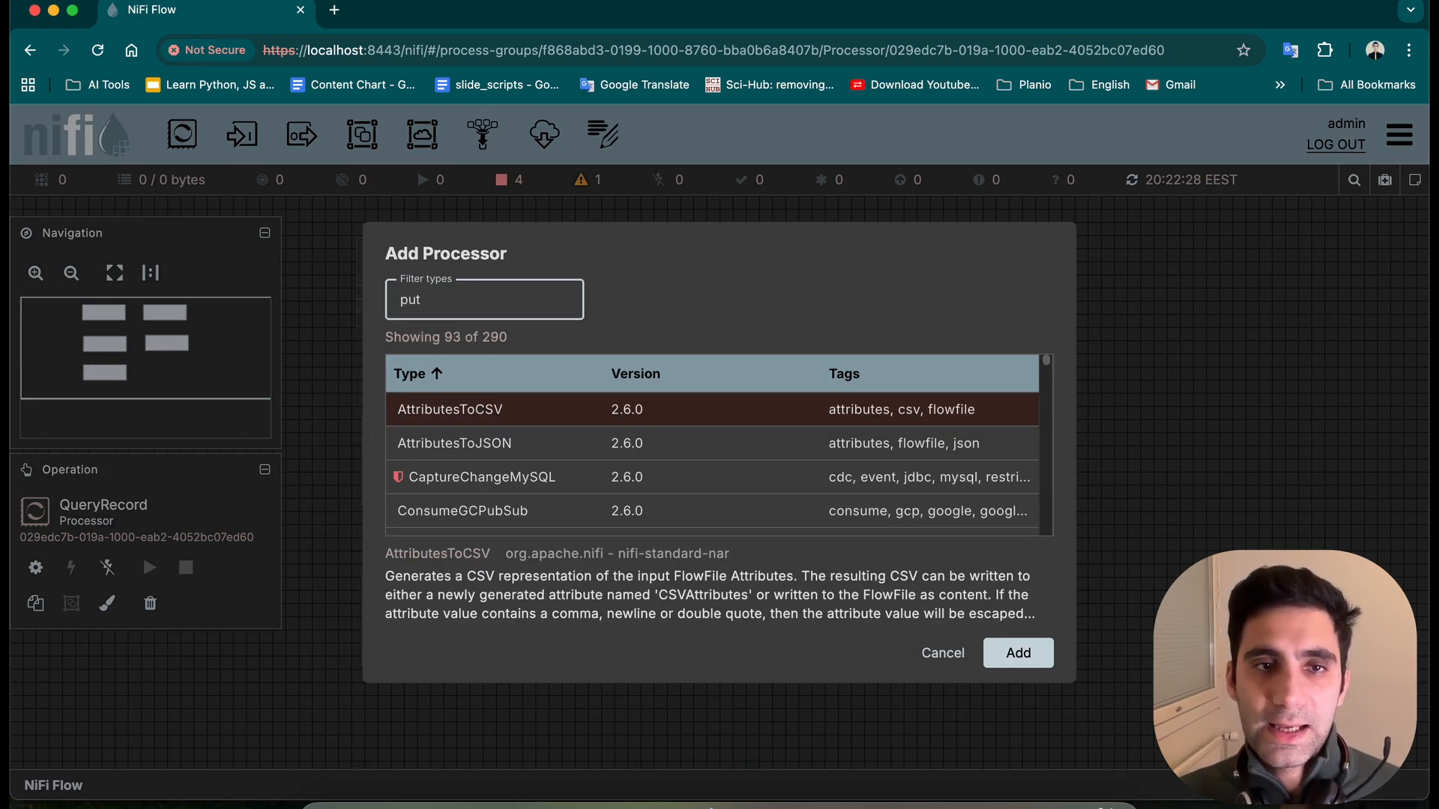
scroll(562, 514, down, 5)
scroll(562, 514, up, 2)
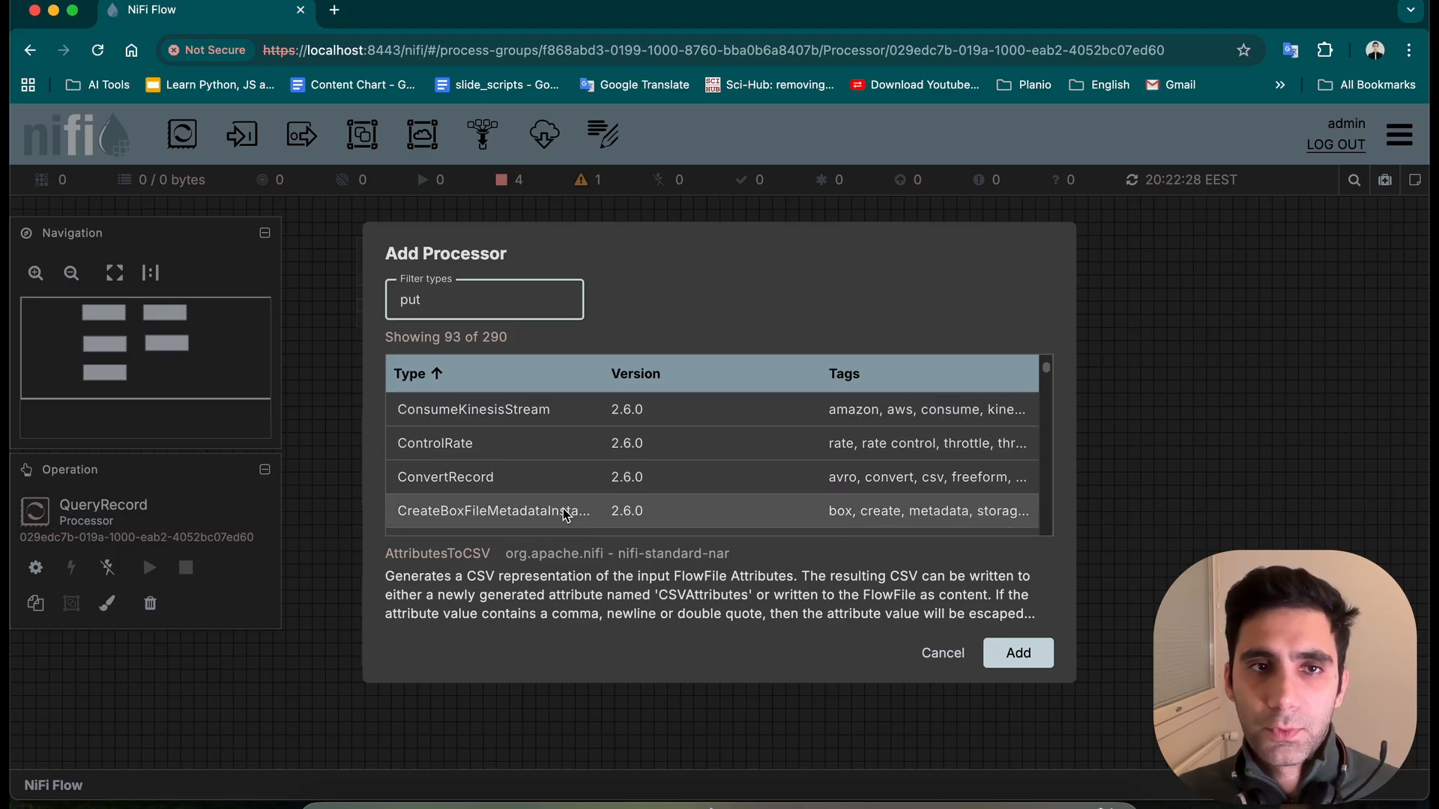
text(file)
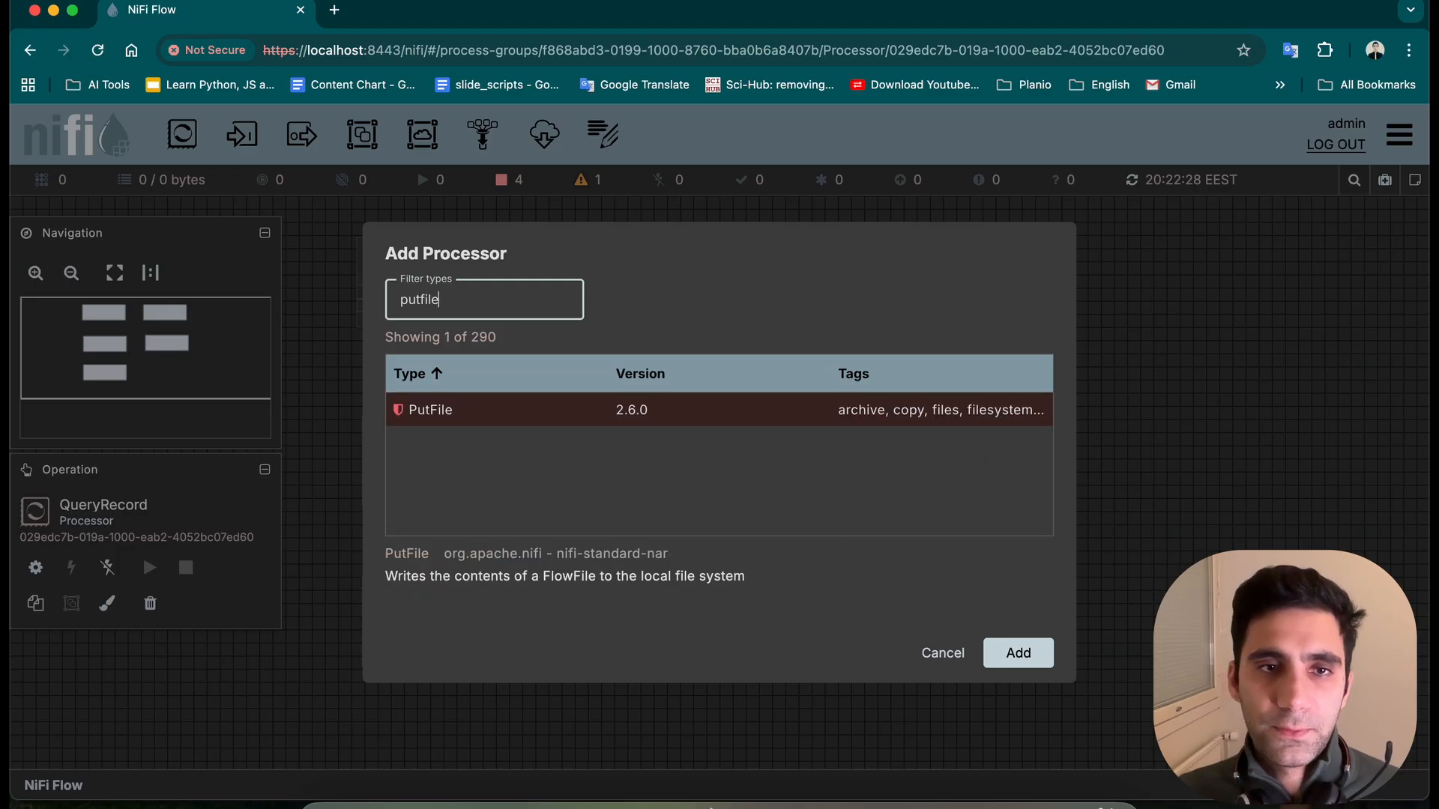
click(1017, 653)
drag(991, 654, 901, 591)
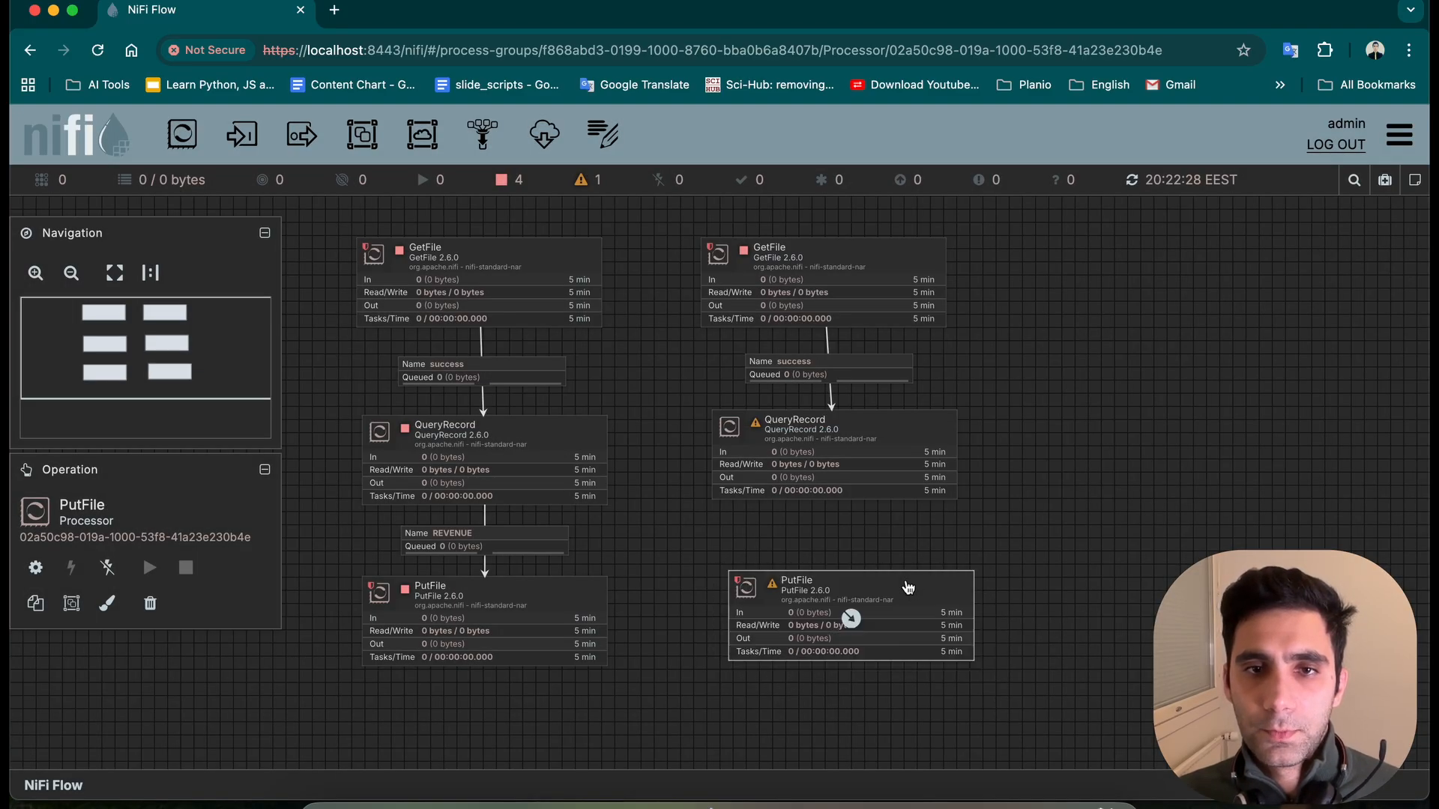
- Open the new PutFile processor's Directory property for editing
double_click(903, 600)
scroll(681, 524, up, 1)
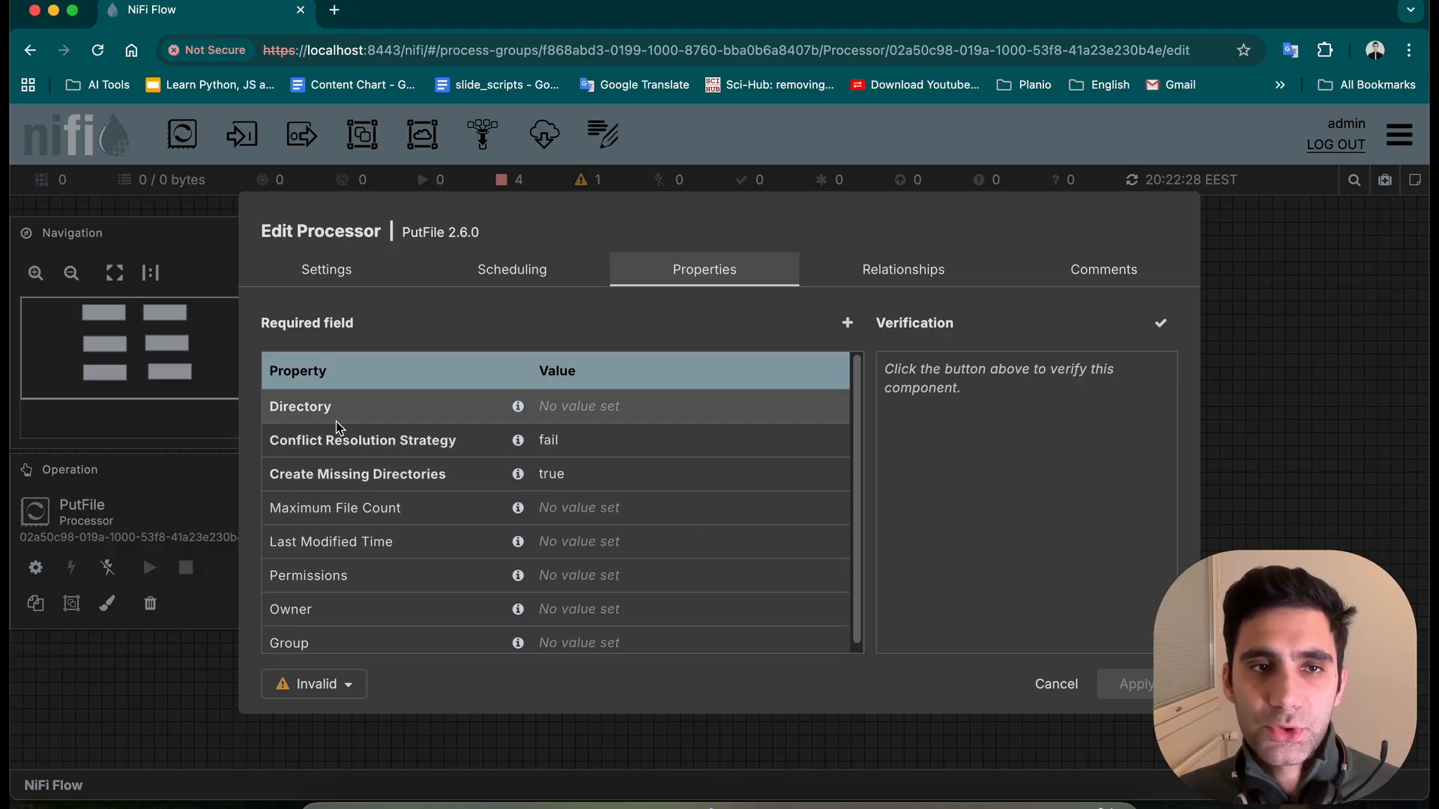
click(691, 417)
- Switch to the terminal and change from the data folder to the sibling data-updated folder in nifi-start
key(super+Tab)
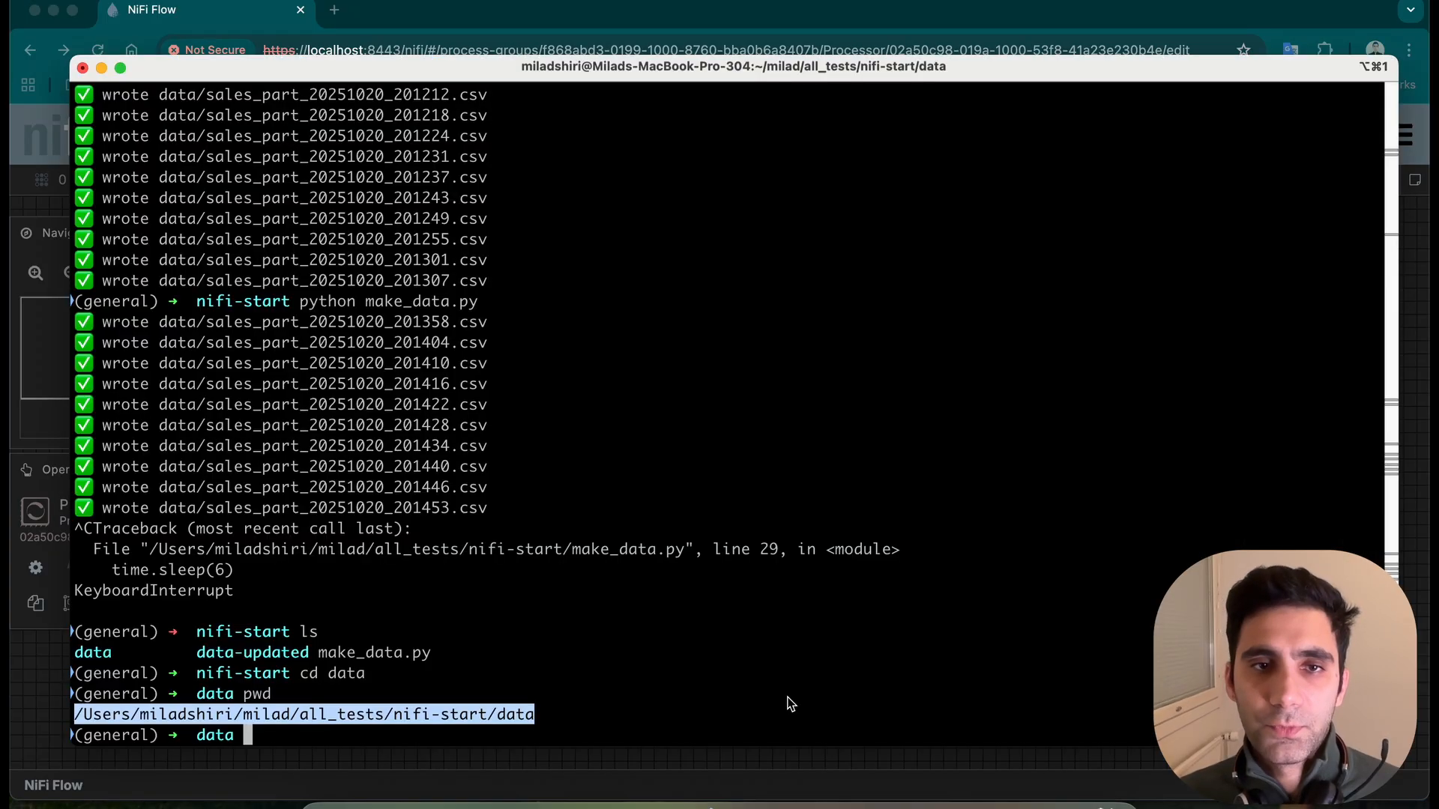
text(cd ..)
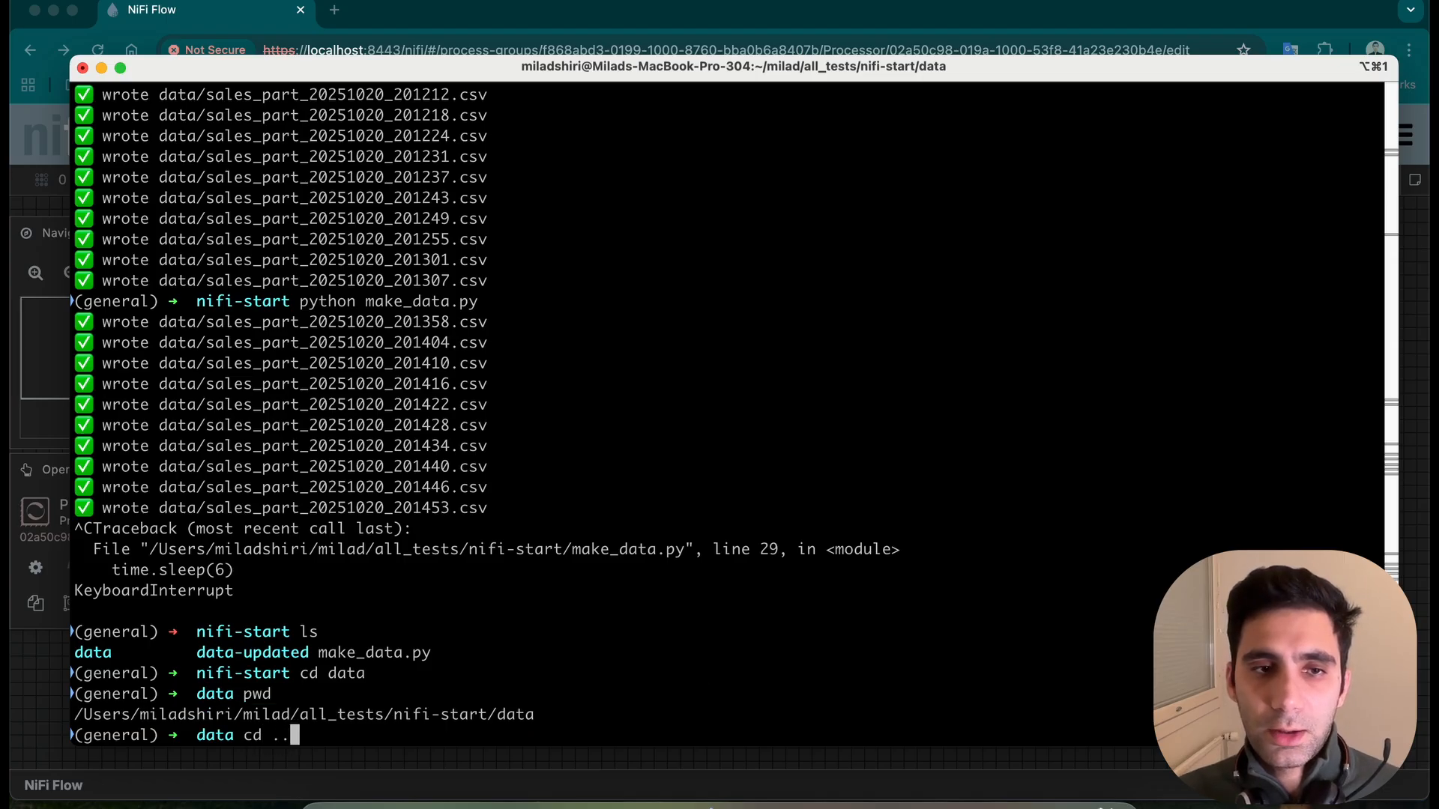
key(Return)
text(cd data)
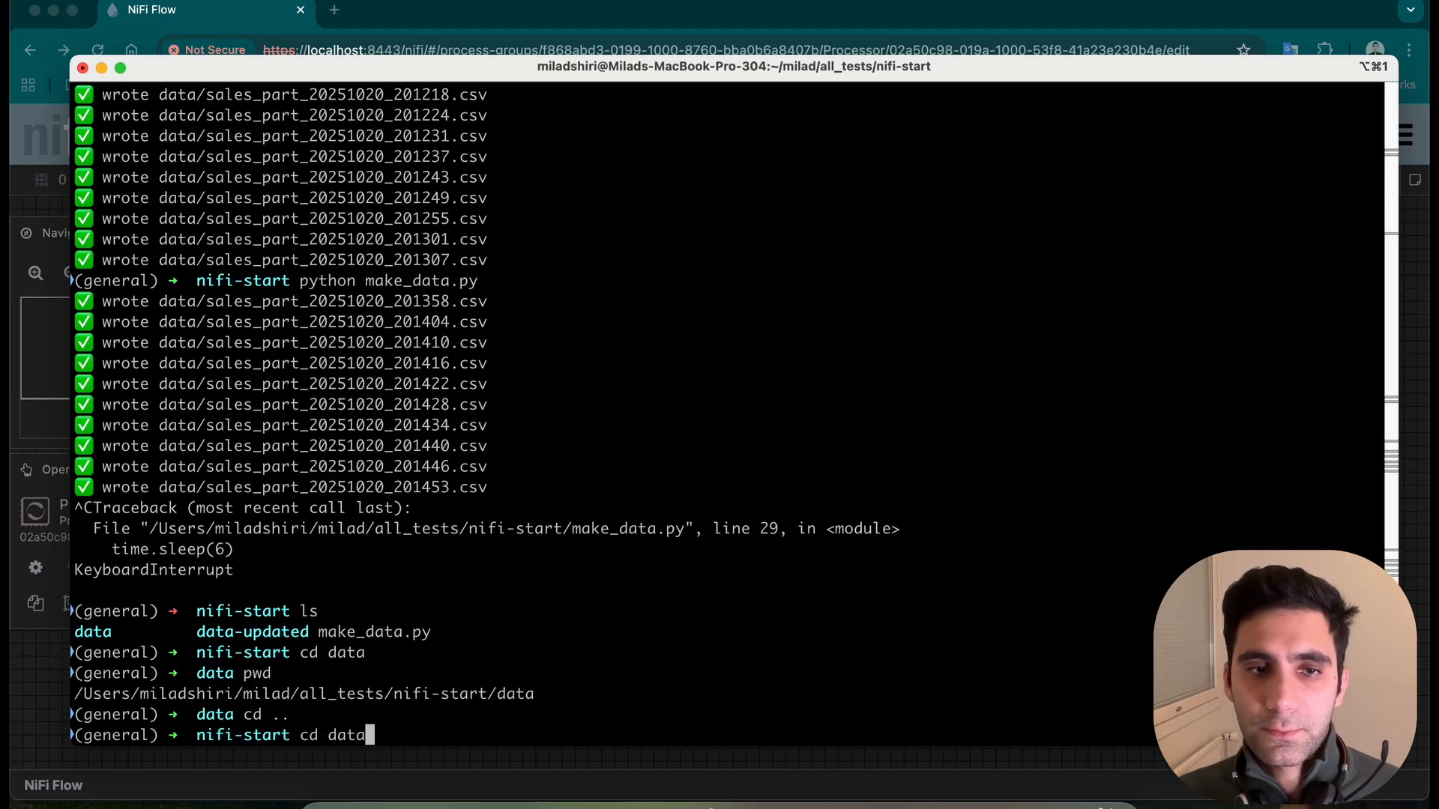
key(Tab)
key(Tab)
key(Tab)
key(Return)
key(Return)
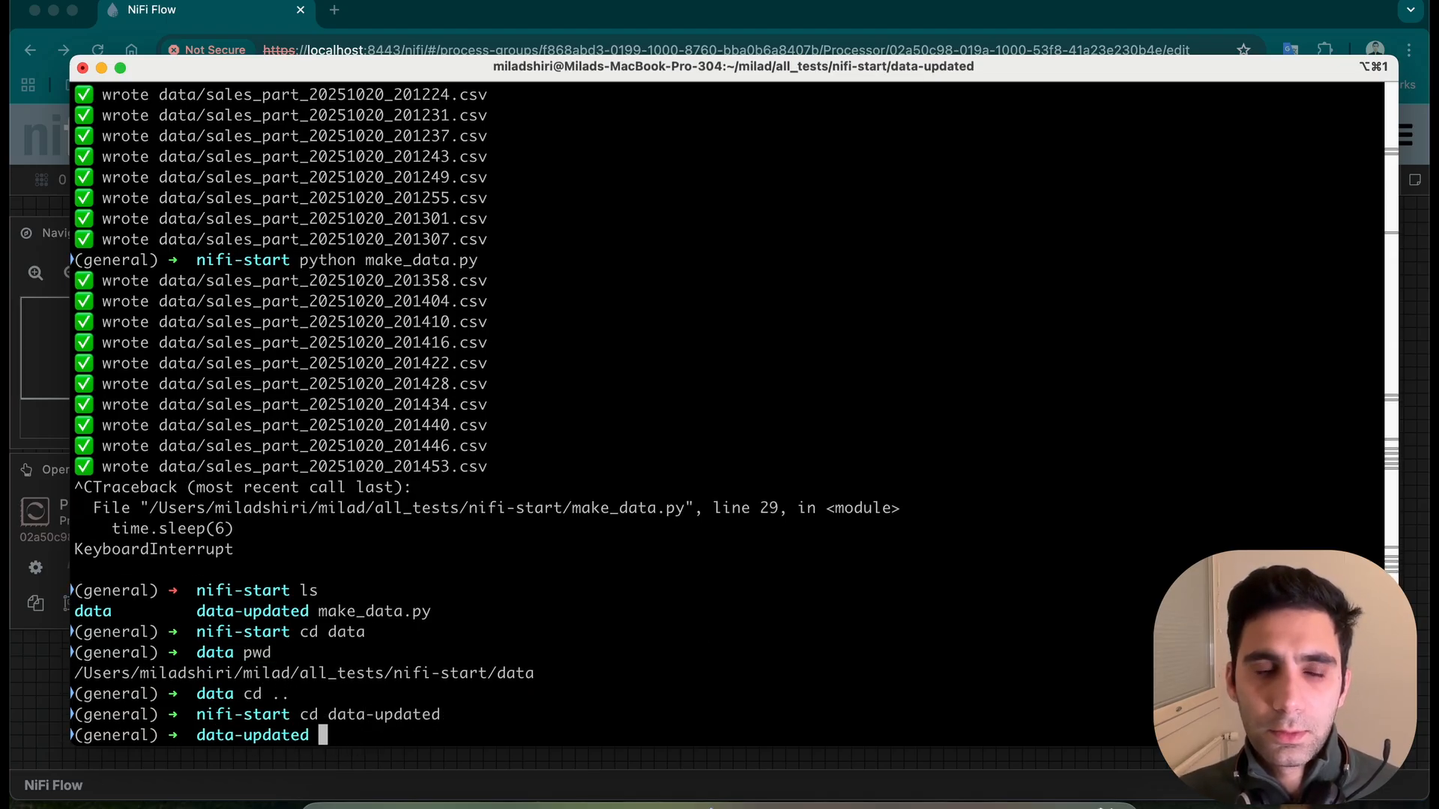
- Print the working directory of data-updated with pwd and copy the full path
text(pwd)
key(Return)
drag(615, 715, 95, 726)
key(super+c)
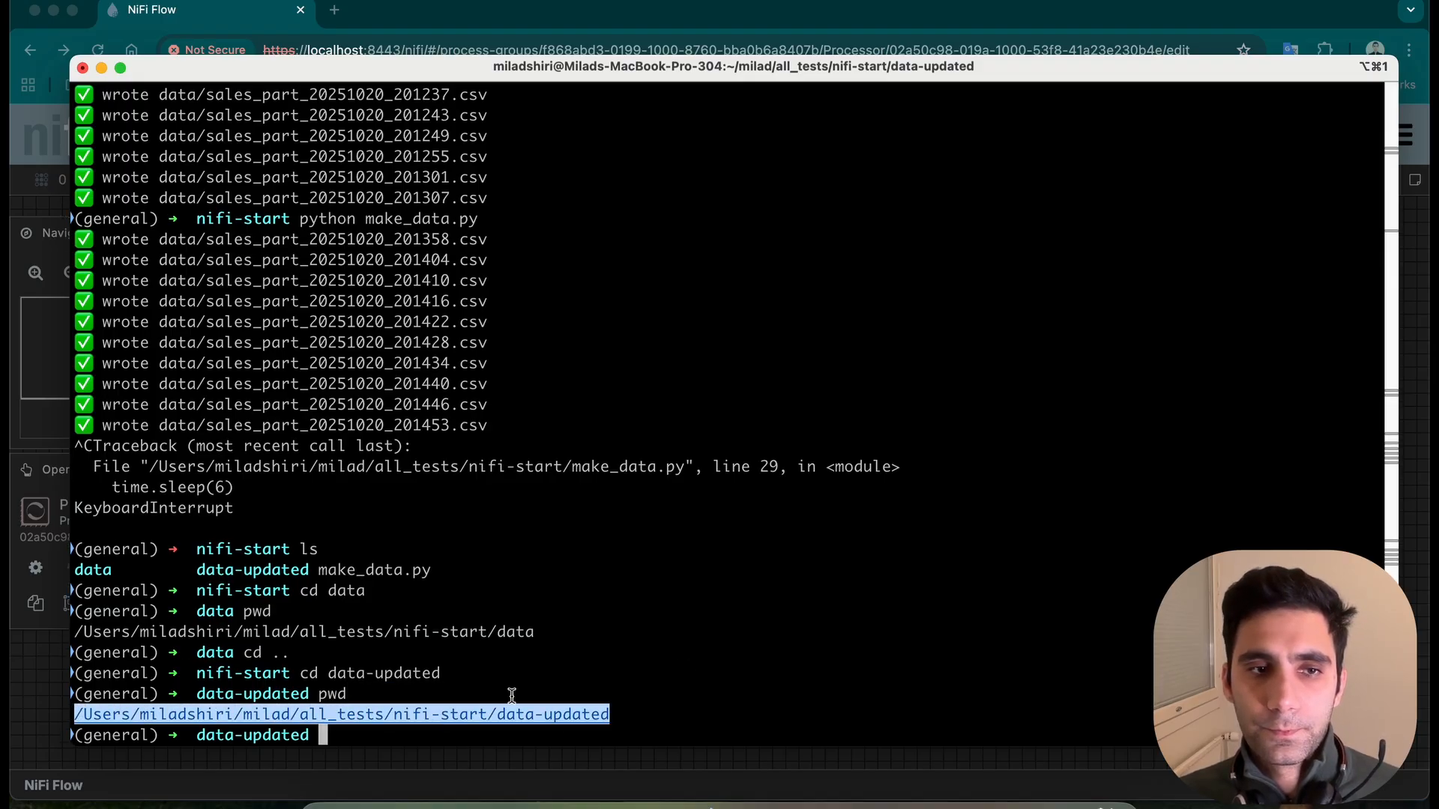
- Return to NiFi, set PutFile's Directory to the copied nifi-start/data-updated path and apply the configuration
key(super+Tab)
key(super+v)
click(819, 566)
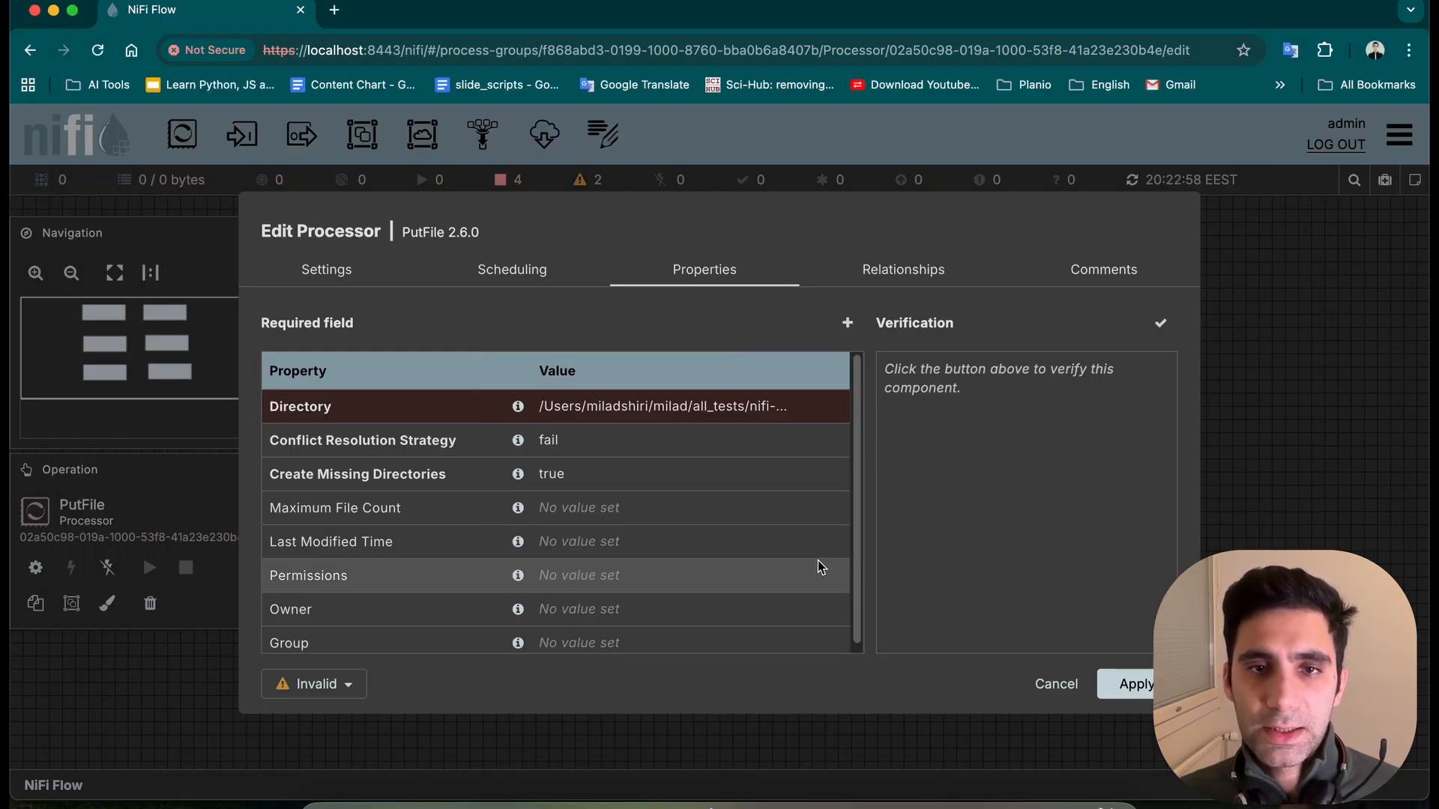
click(1121, 685)
- Connect the new QueryRecord processor to the new PutFile processor using the REVENUE relationship
drag(843, 506, 841, 618)
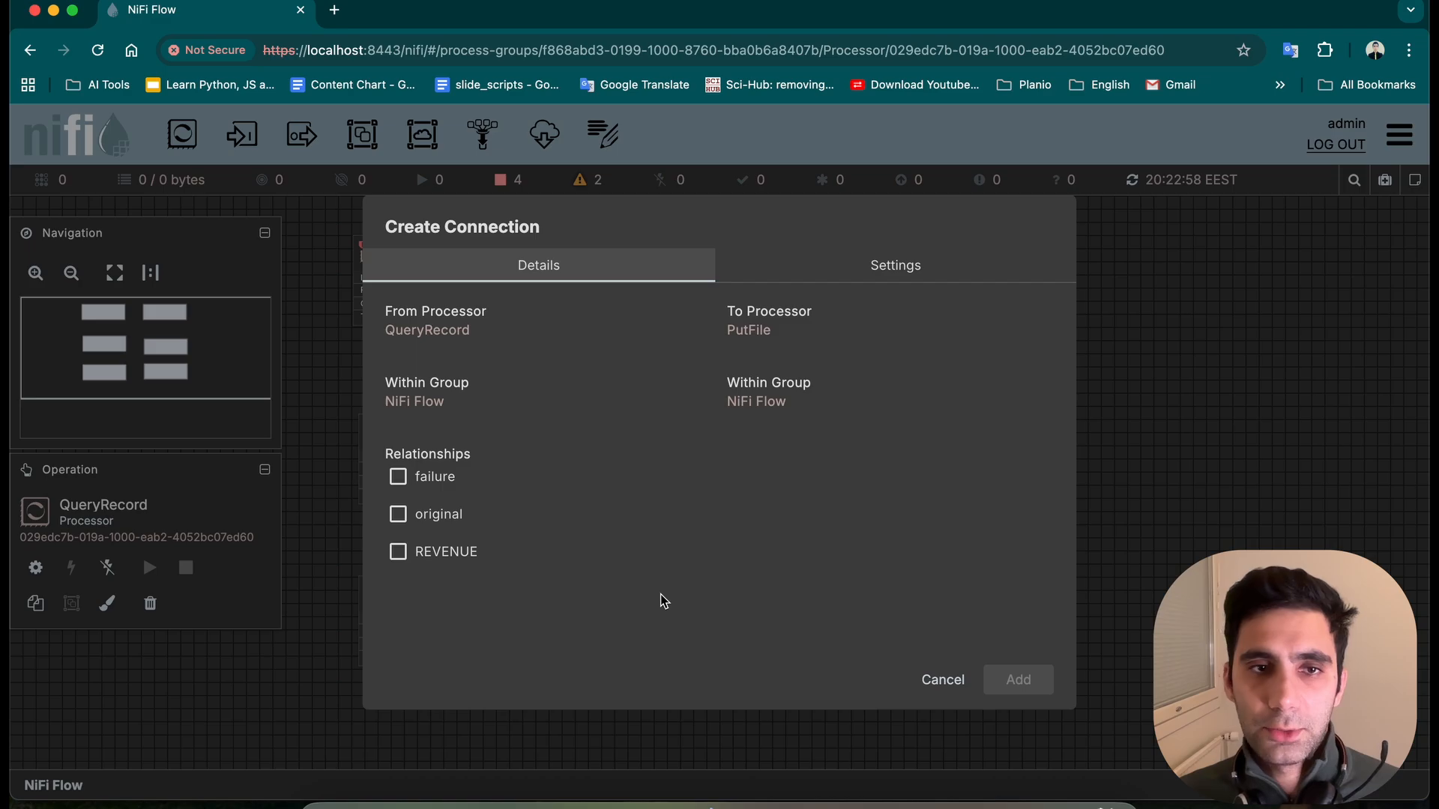
click(420, 471)
click(447, 470)
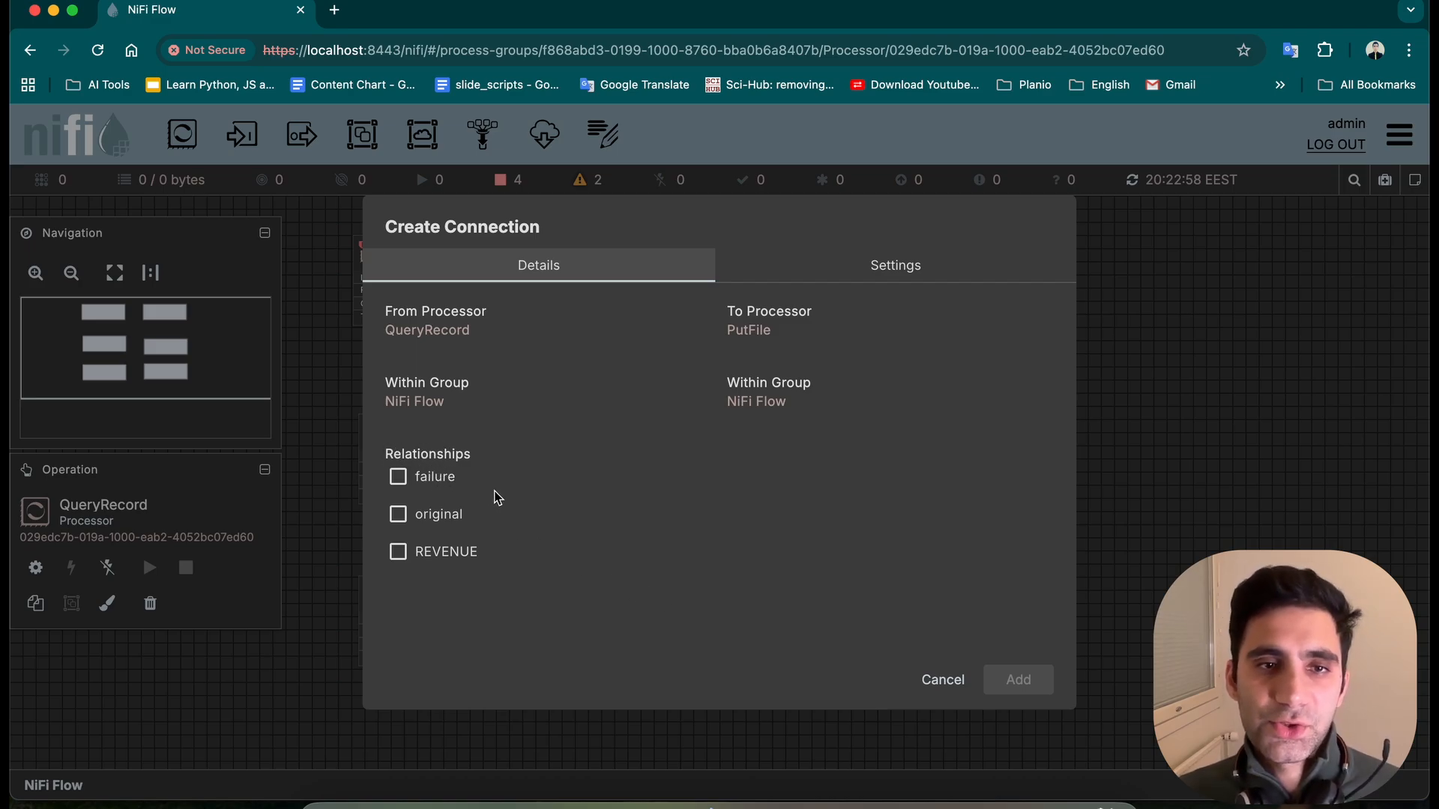
click(398, 554)
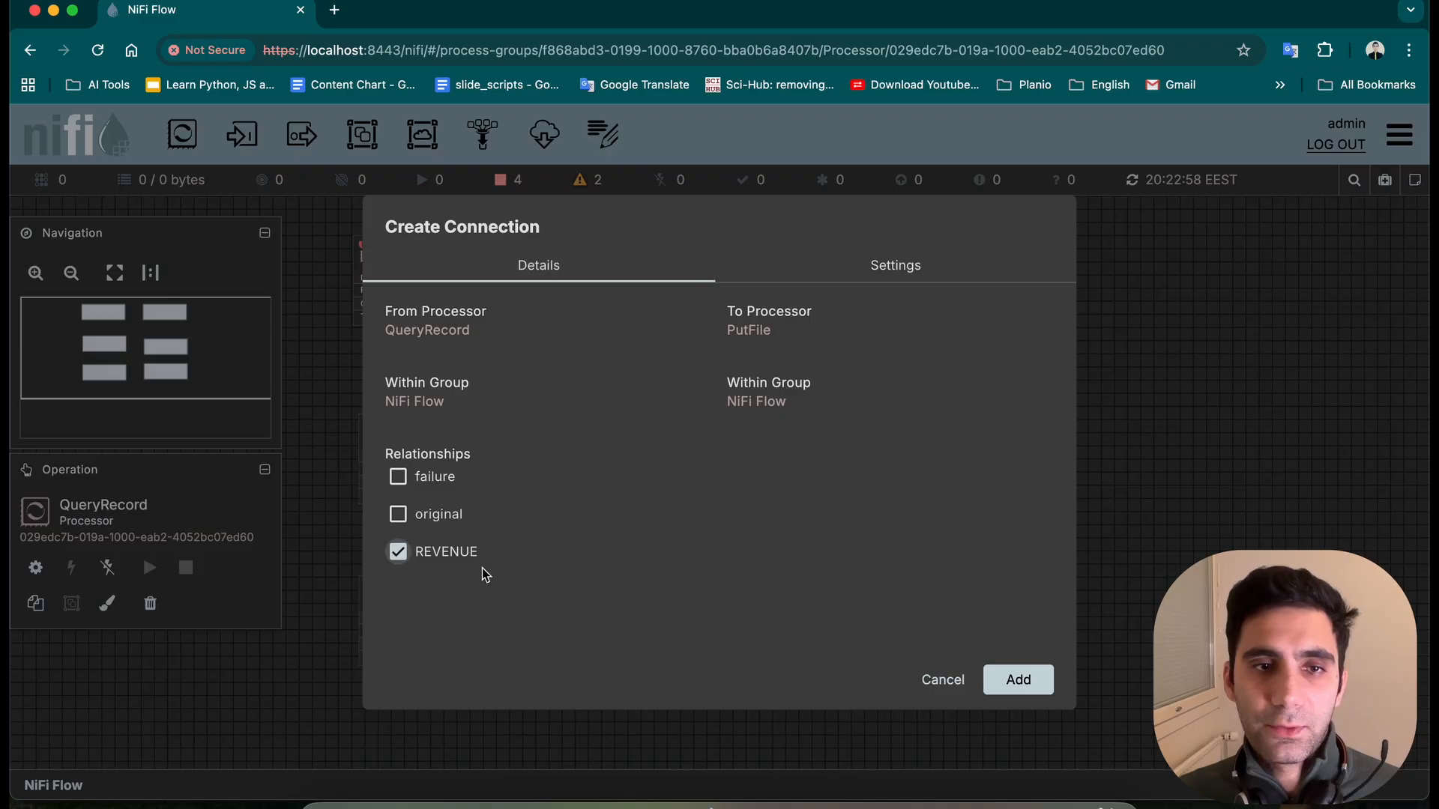
click(1039, 685)
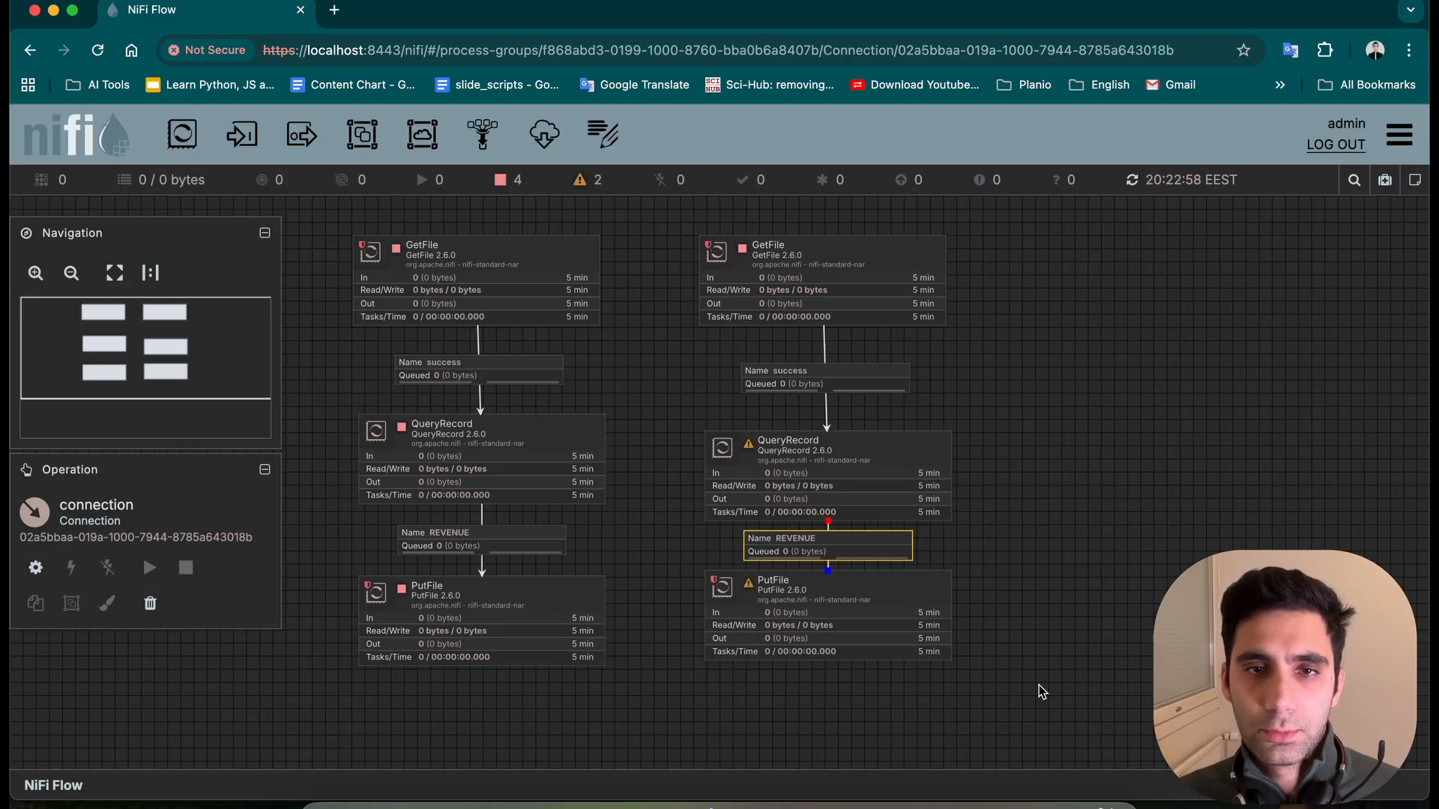
- Set the new QueryRecord's failure and original relationships to terminate and apply the configuration
double_click(889, 457)
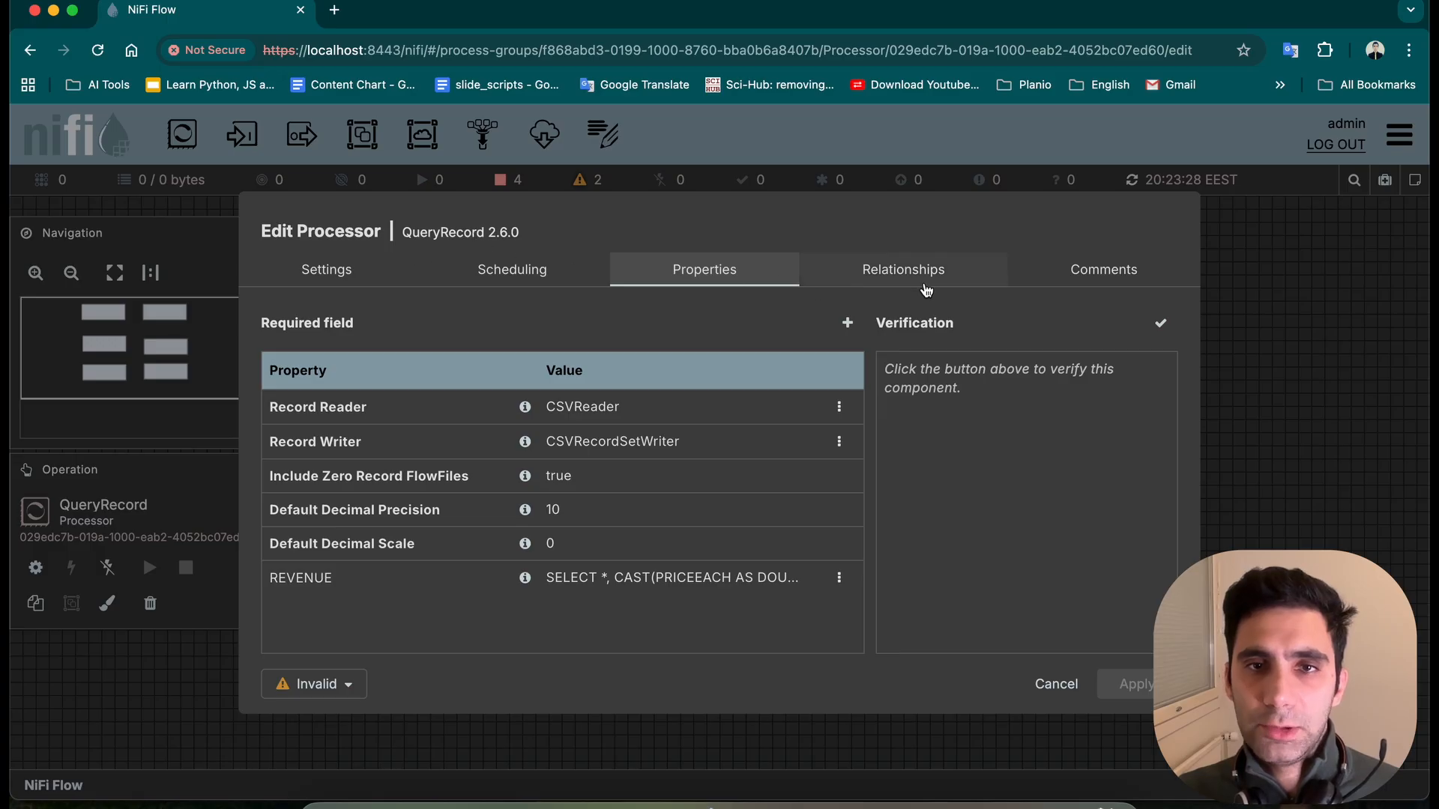
click(898, 277)
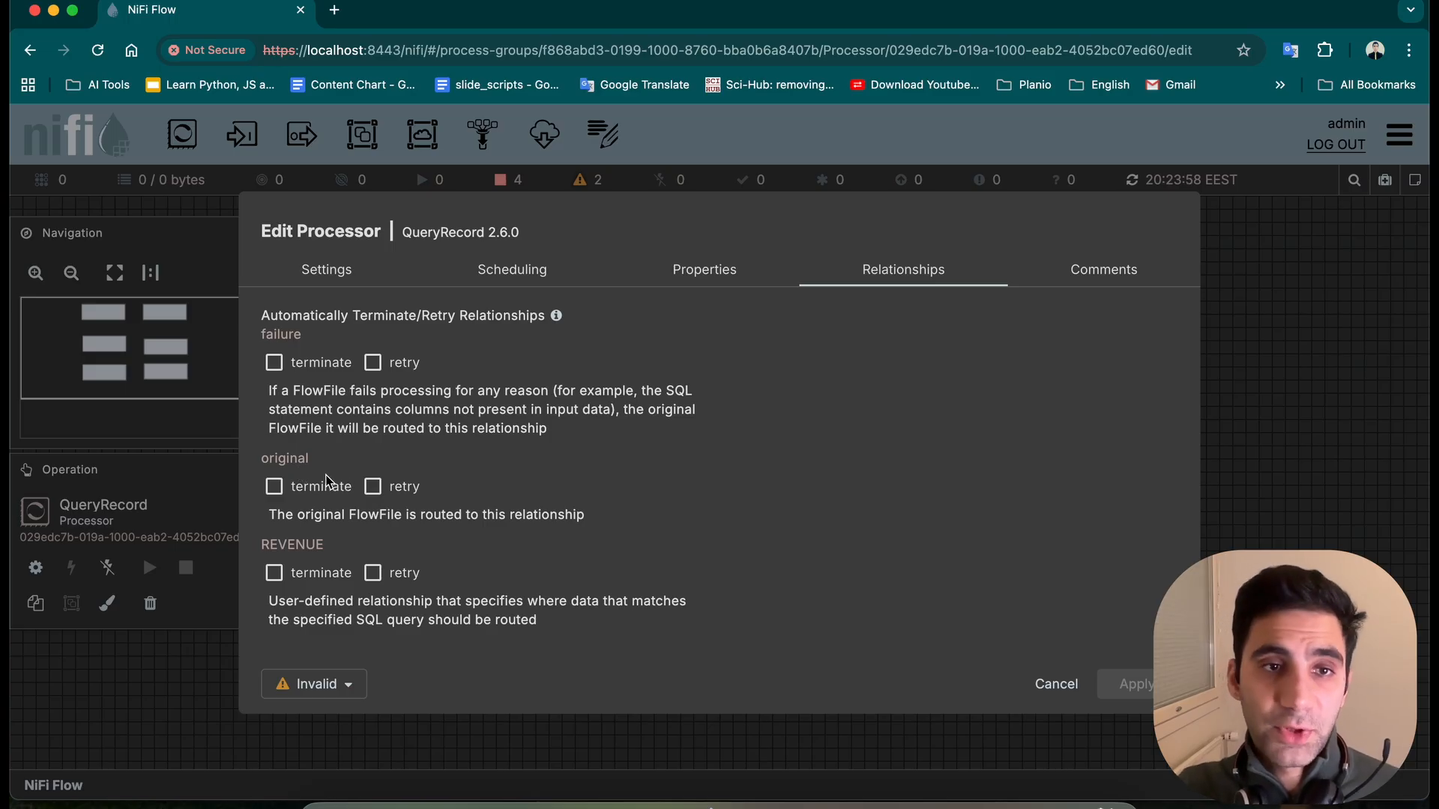
click(275, 367)
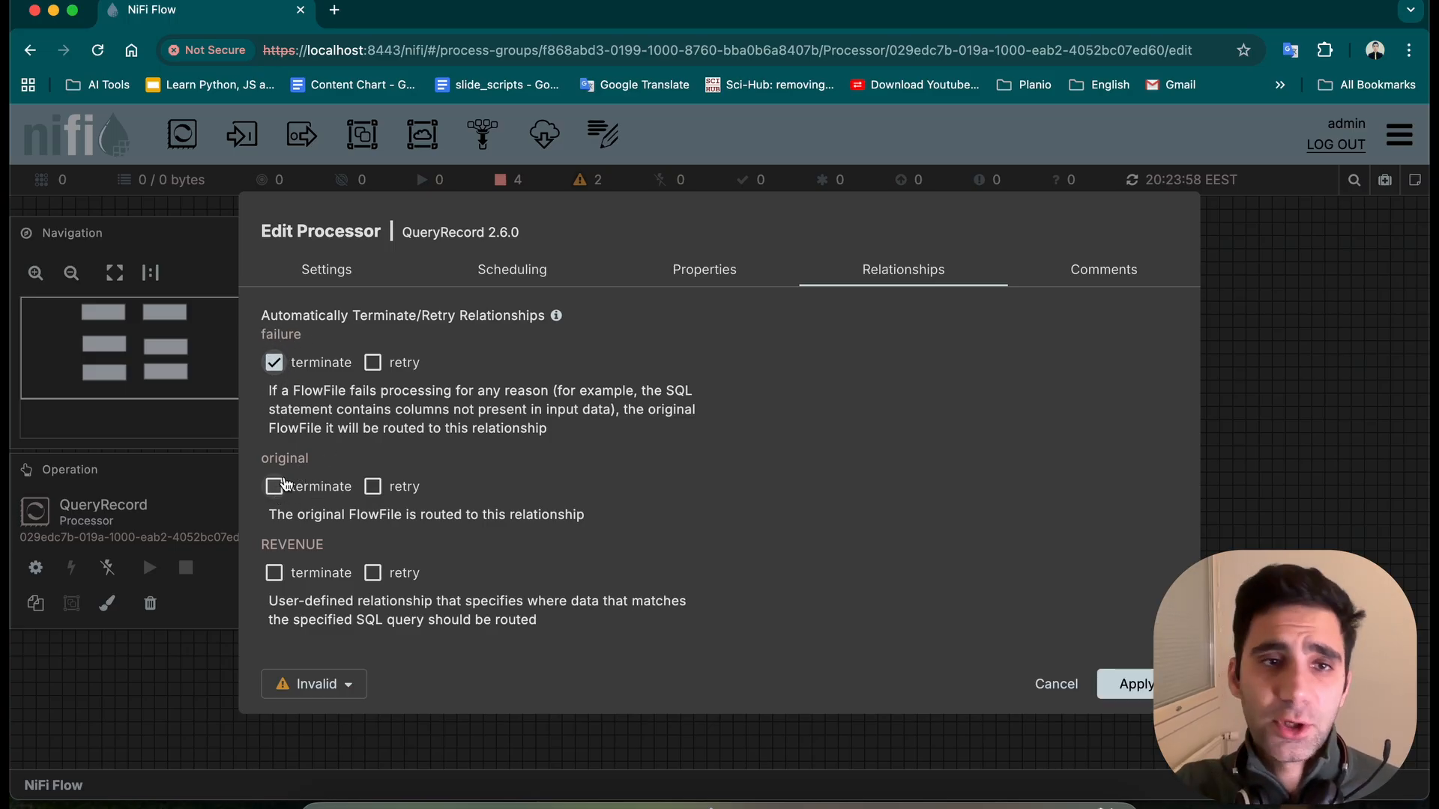
click(276, 488)
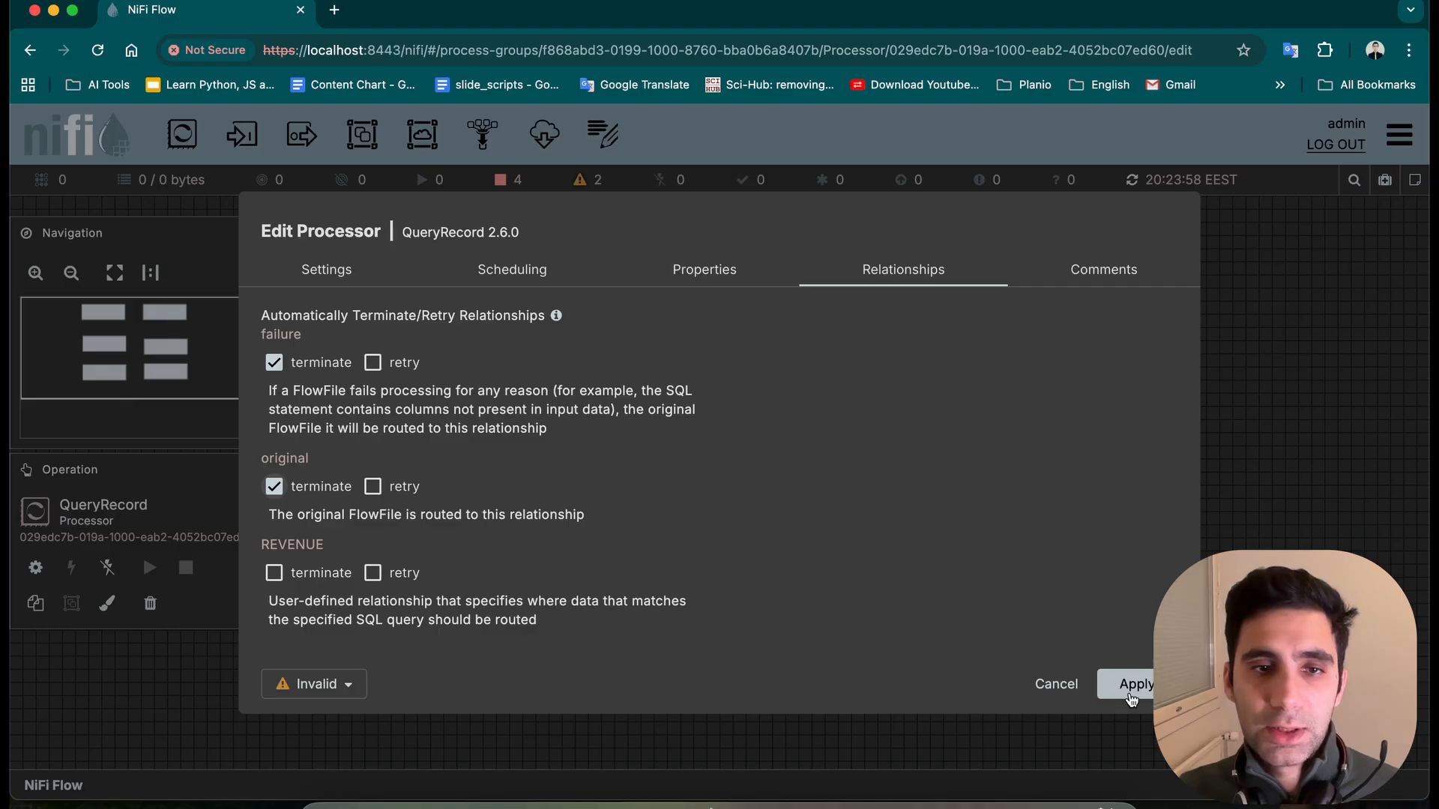
click(1131, 697)
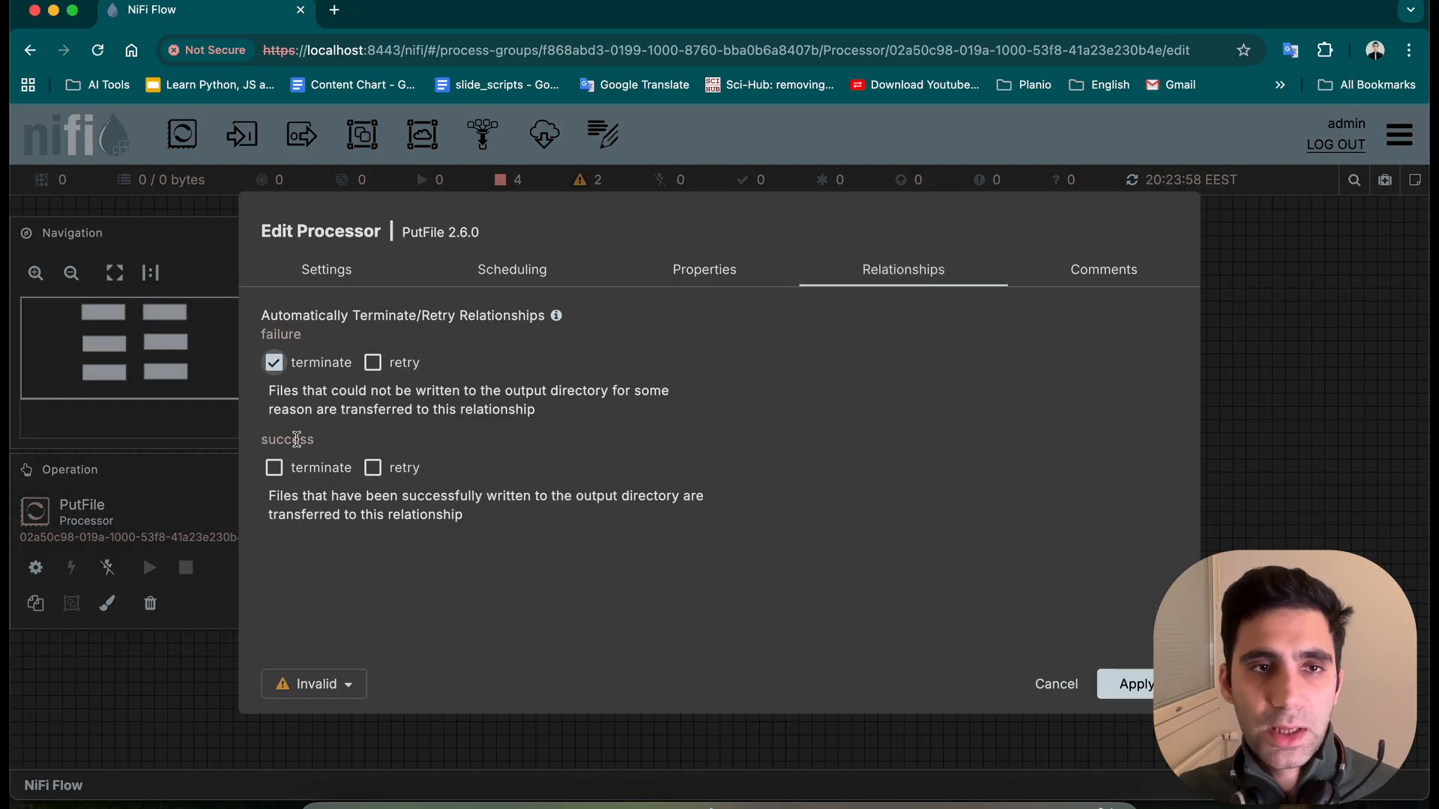
- Set the new PutFile's failure and success relationships to terminate and apply the configuration
click(275, 470)
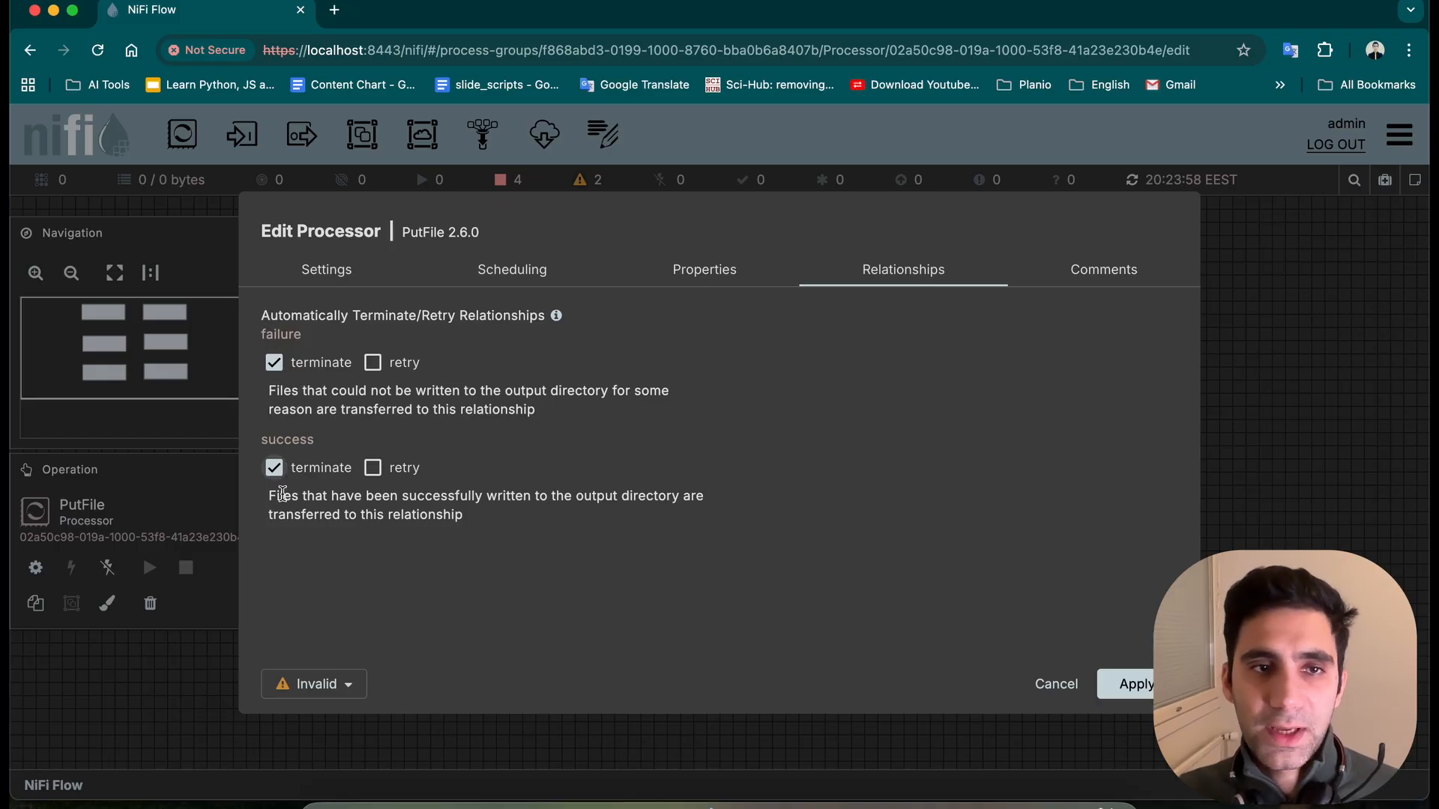
click(1116, 679)
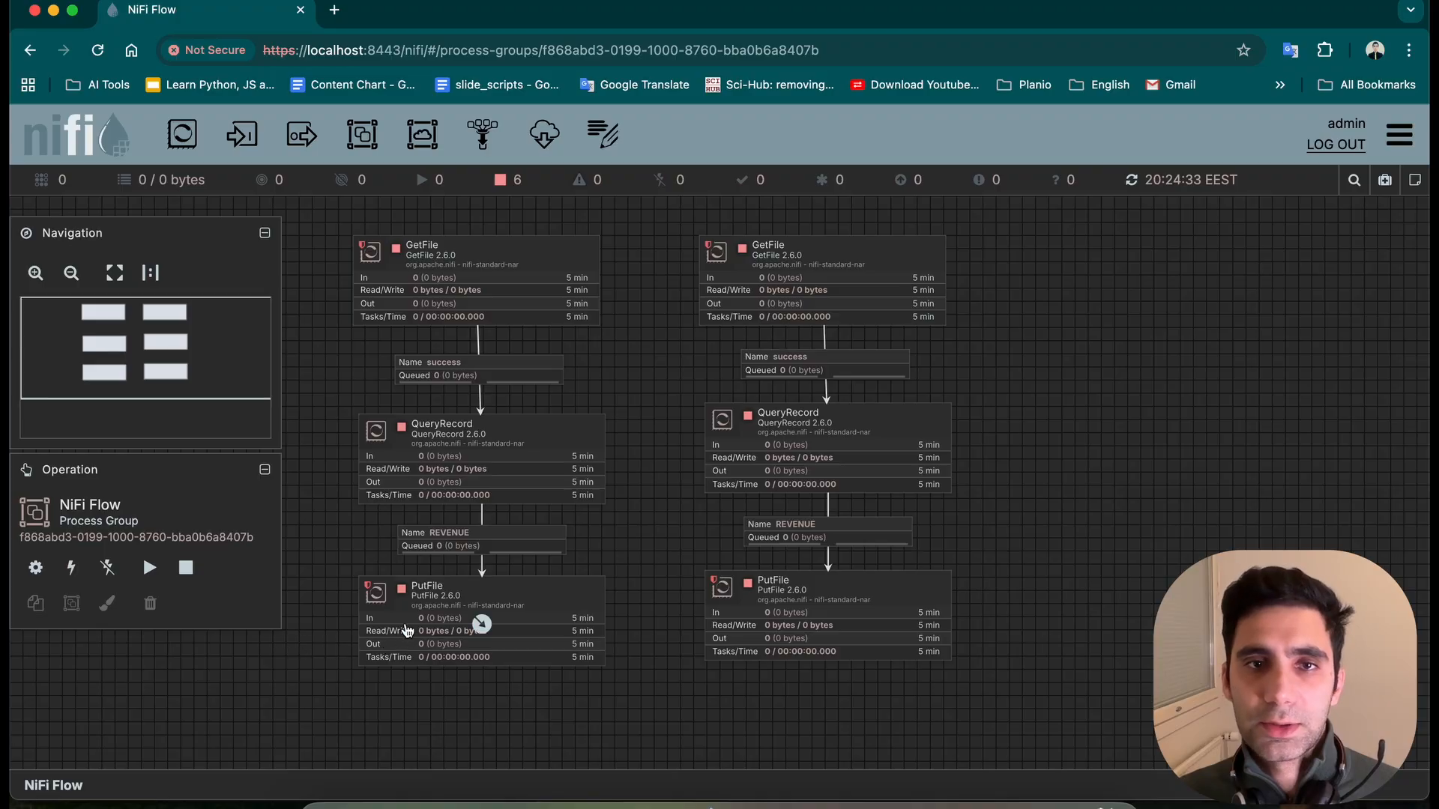
- Select the whole rebuilt GetFile, QueryRecord and PutFile flow on the canvas and start it
drag(652, 214, 662, 244)
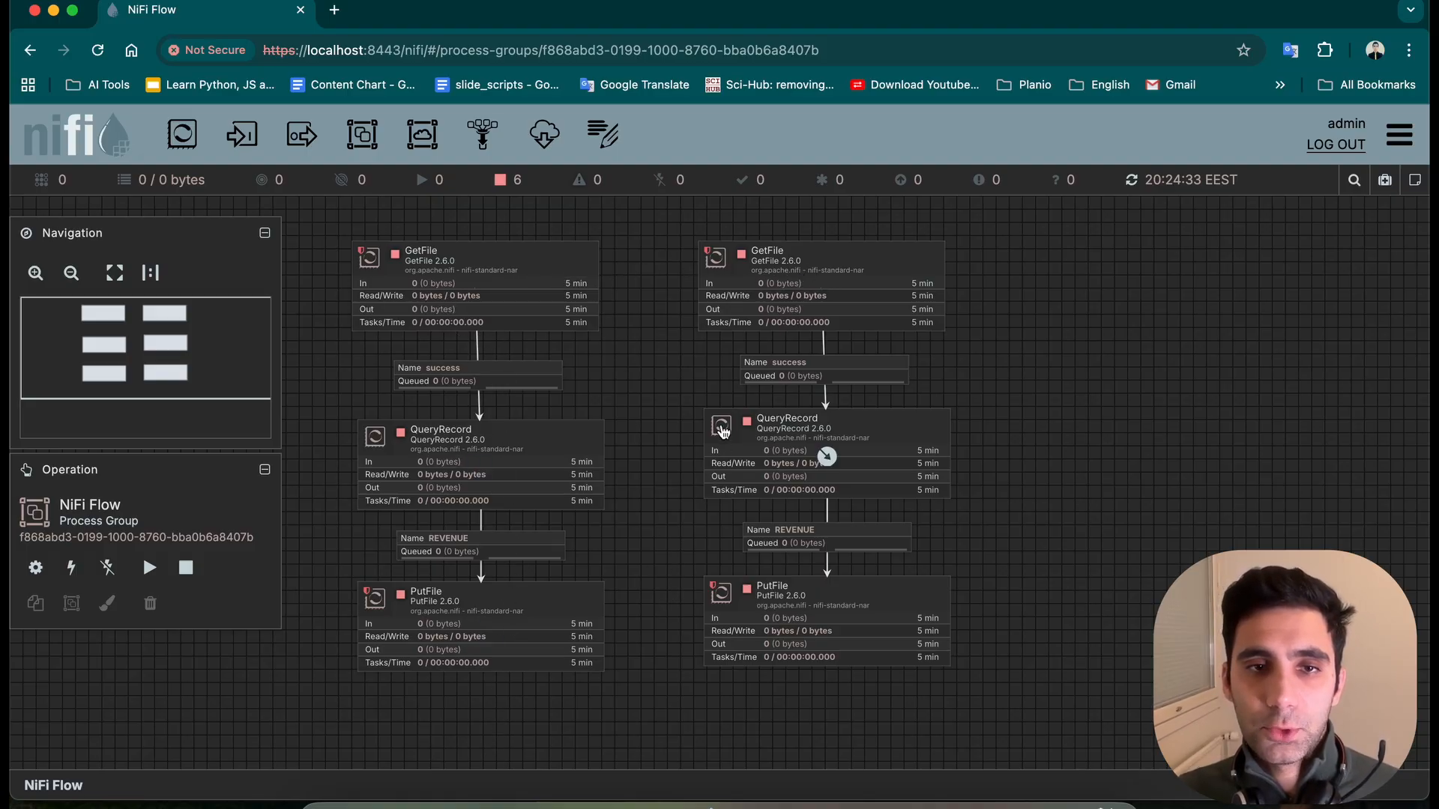
drag(698, 366, 703, 374)
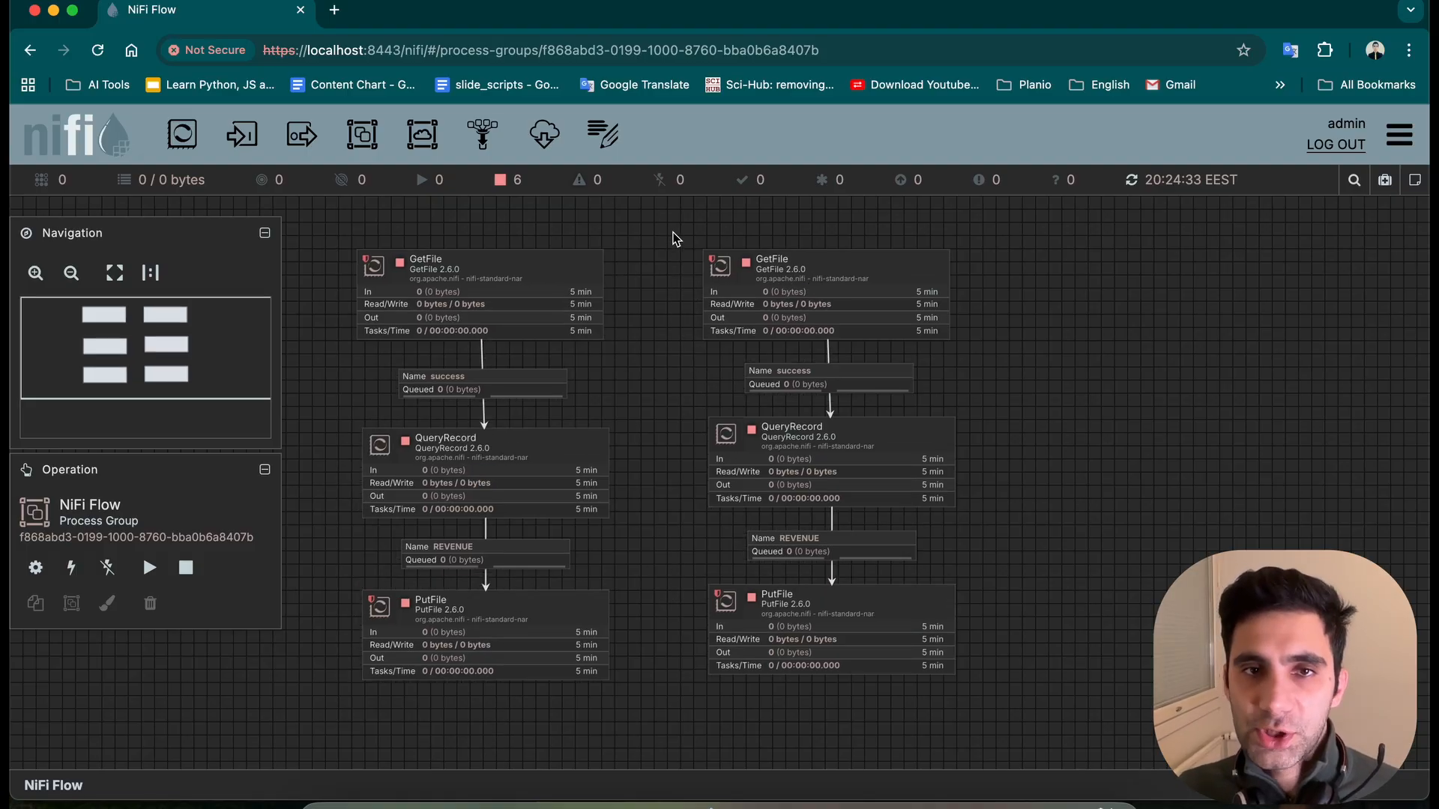
drag(670, 230, 1033, 726)
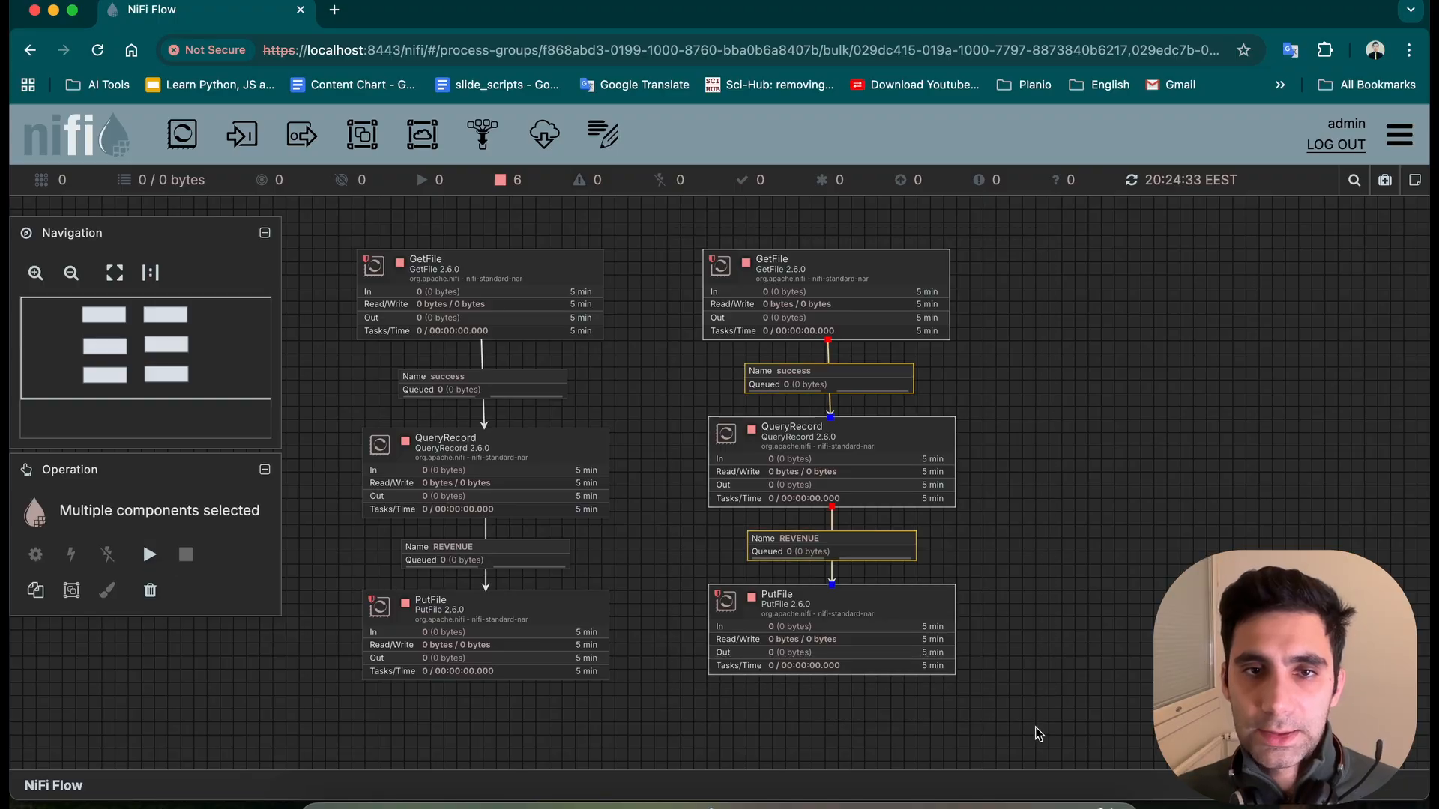
click(149, 554)
- Switch to the terminal, clear it, move up to the nifi-start folder and list its contents
key(super+Tab)
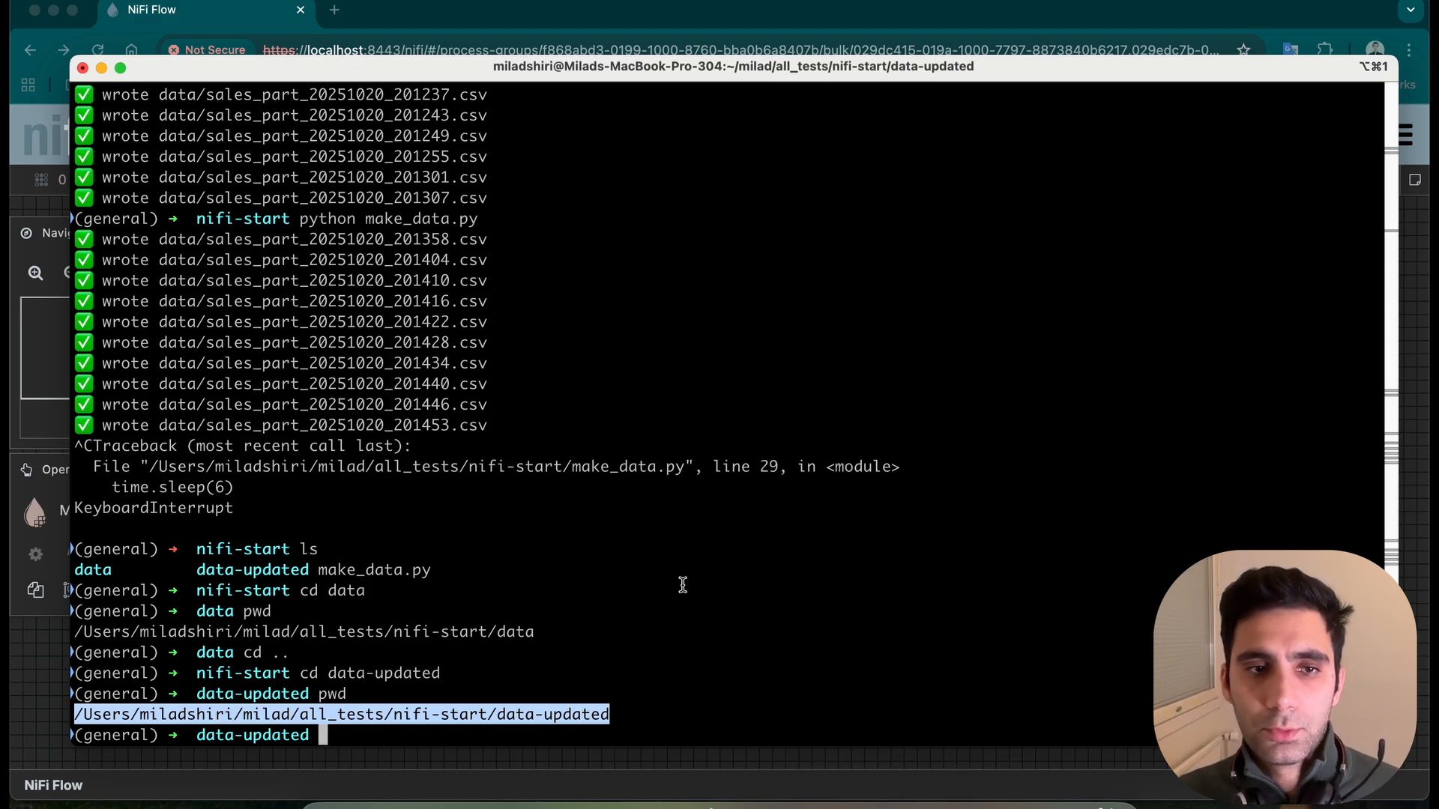
text(clear)
key(Return)
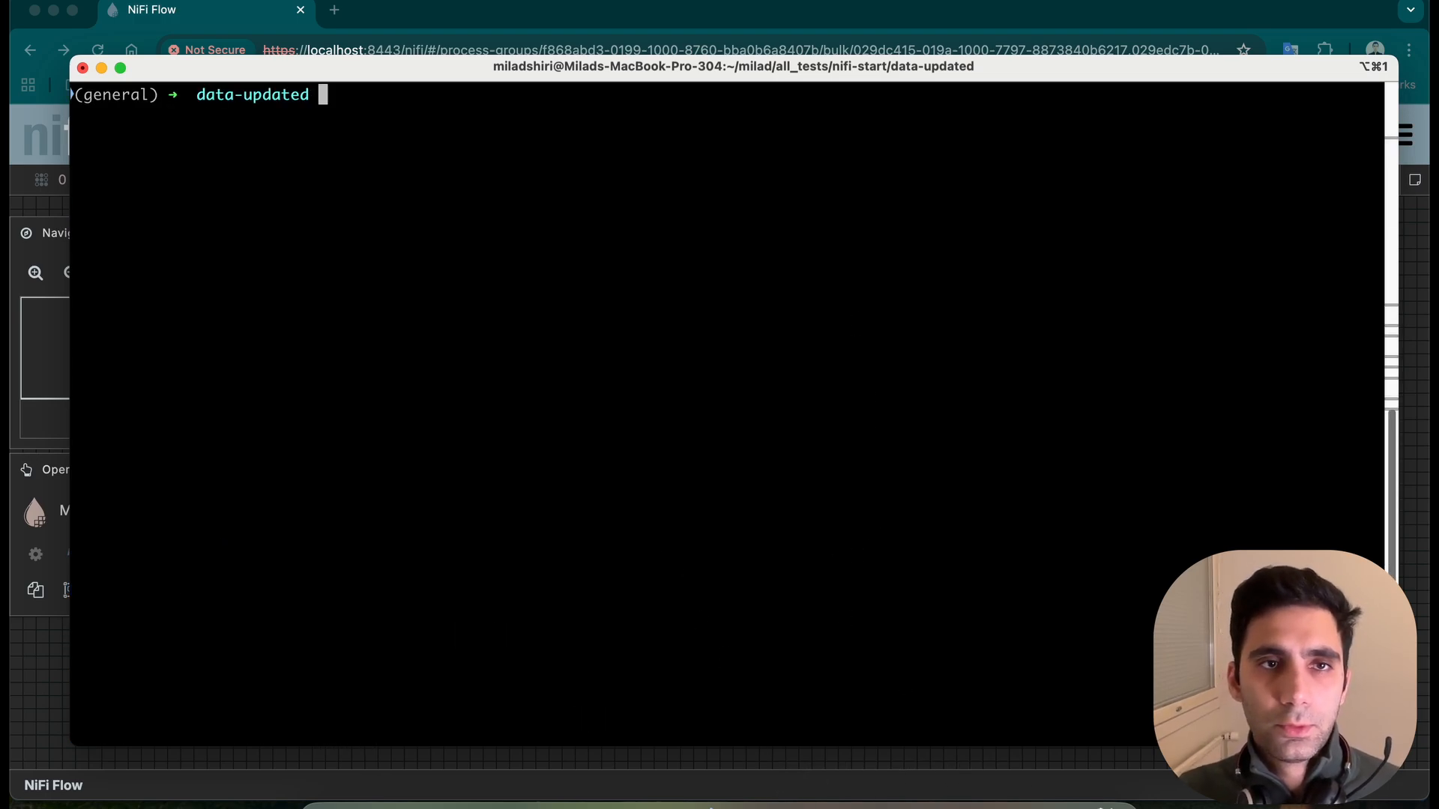
text(cd ..)
key(Return)
text(ls)
key(Return)
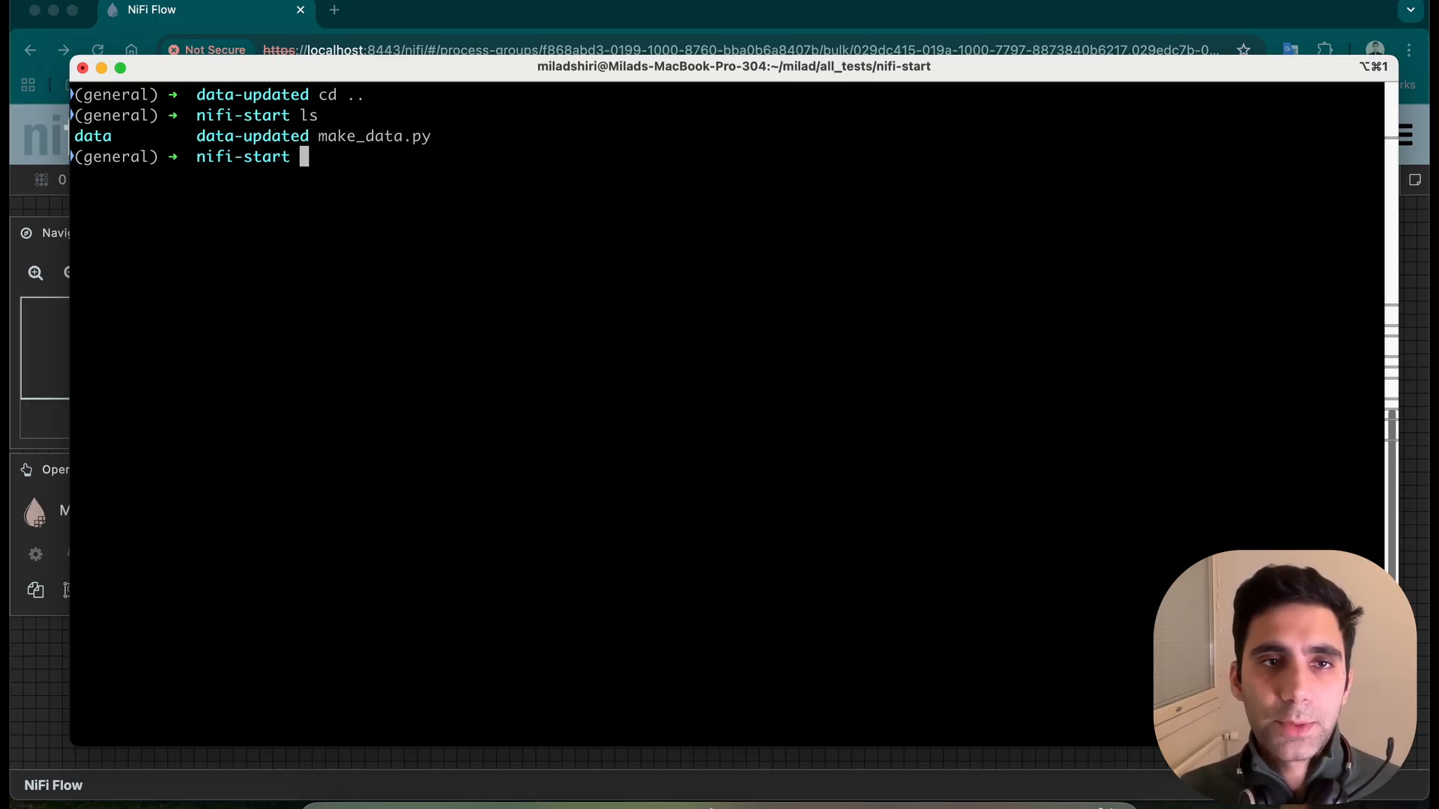
- Run make_data.py with Python from nifi-start to generate sales CSV files
text(python)
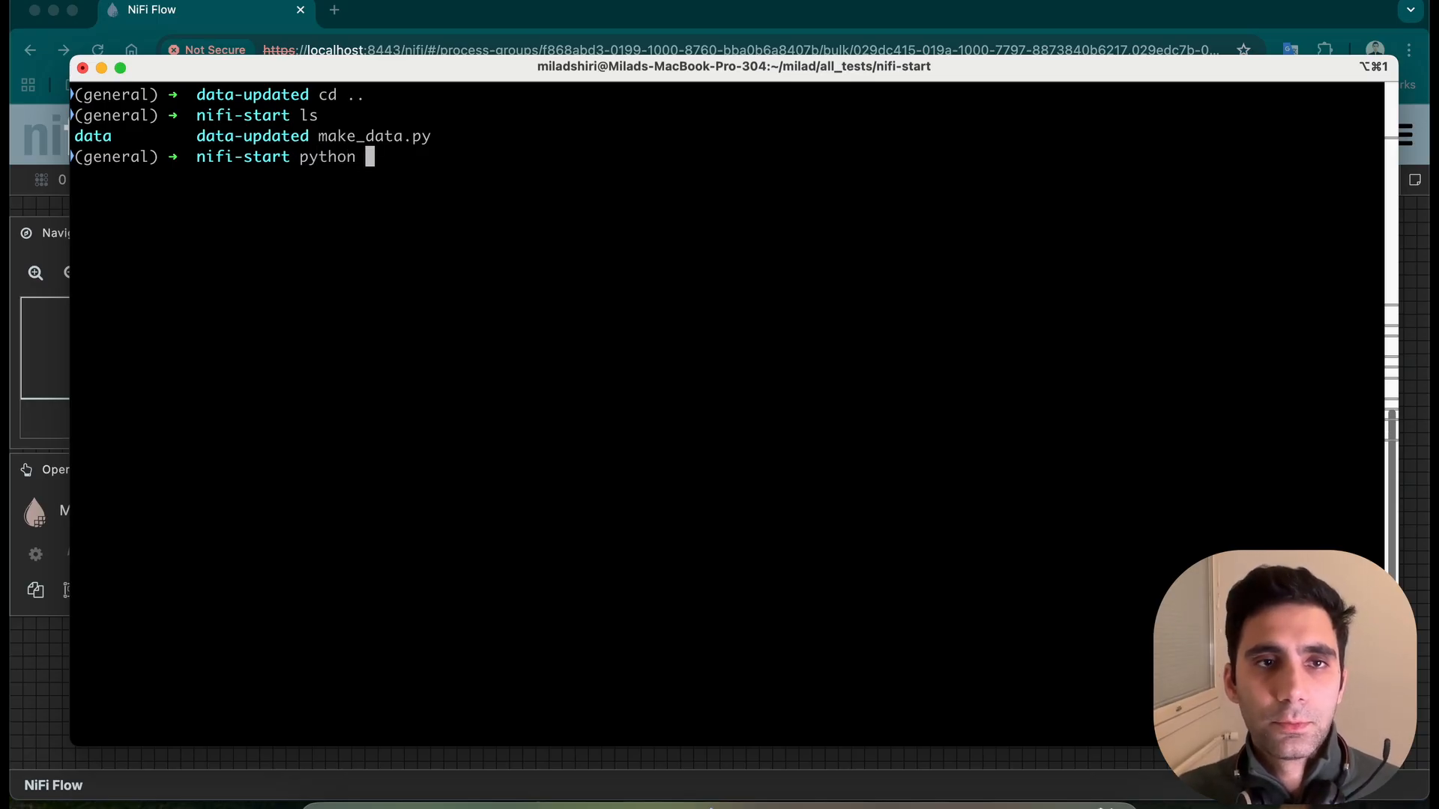
key(BackSpace)
key(BackSpace)
key(BackSpace)
key(BackSpace)
text(hon )
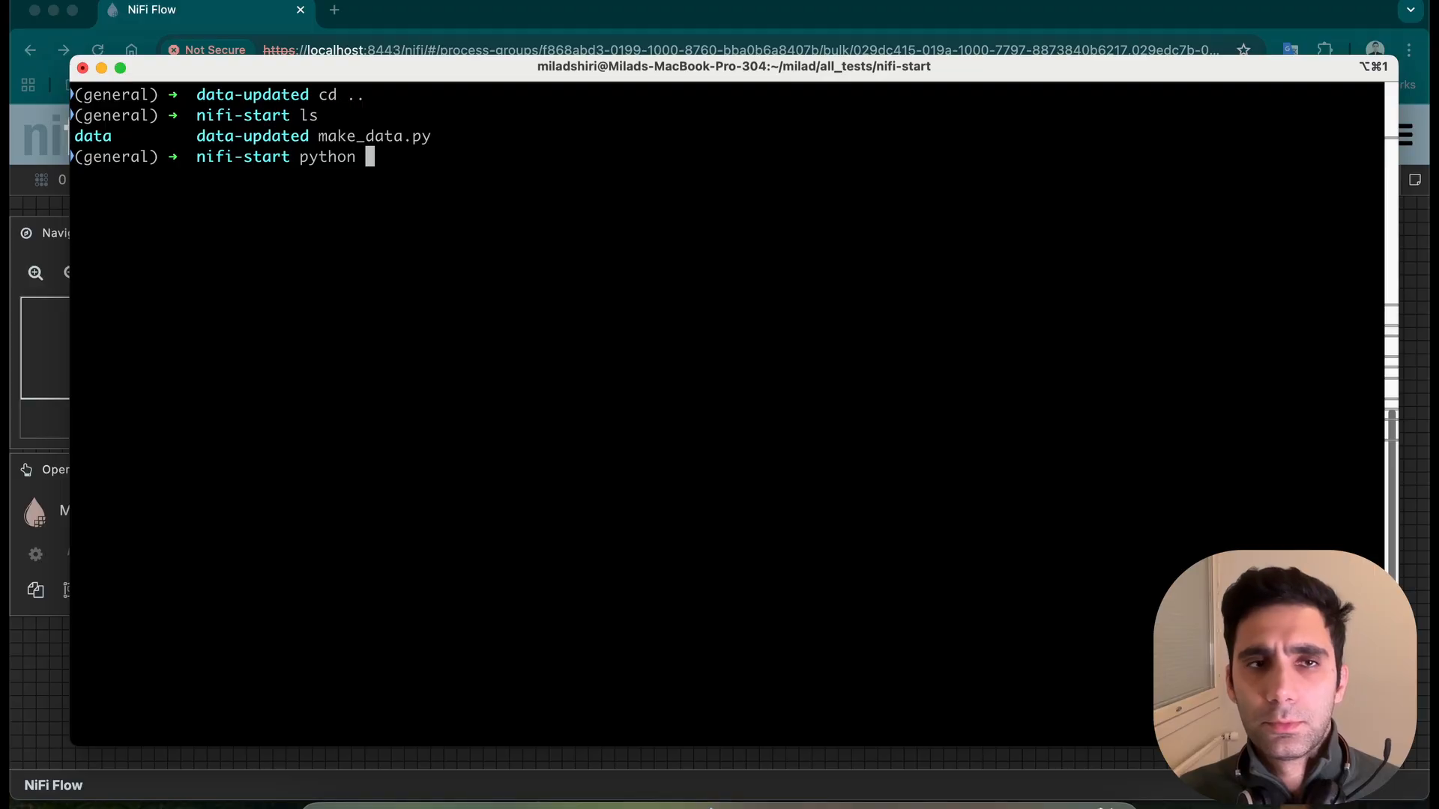
text(make_data.py)
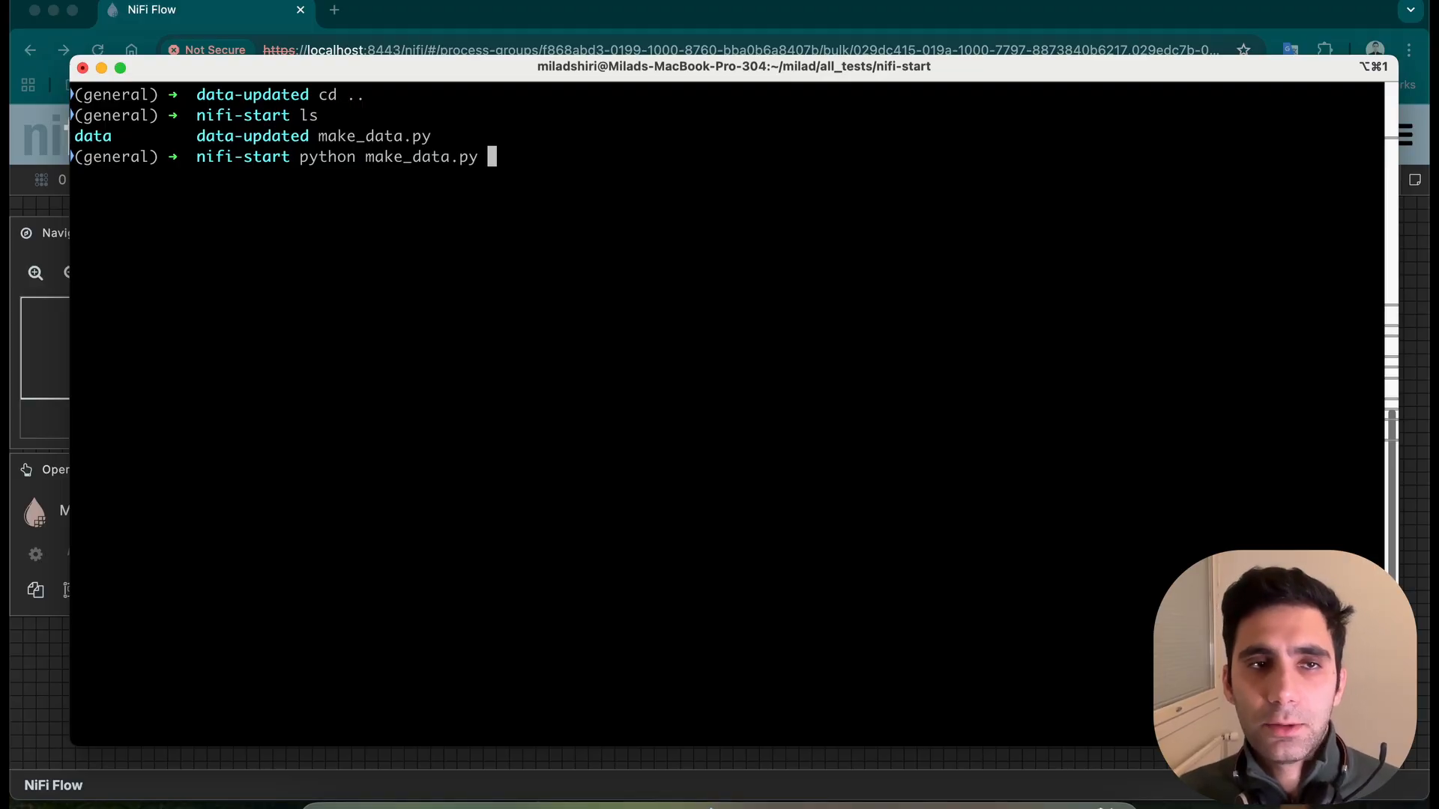
key(Return)
- Switch to Finder, place the data window beside data-updated, and delete all existing CSV files from data-updated
click(330, 794)
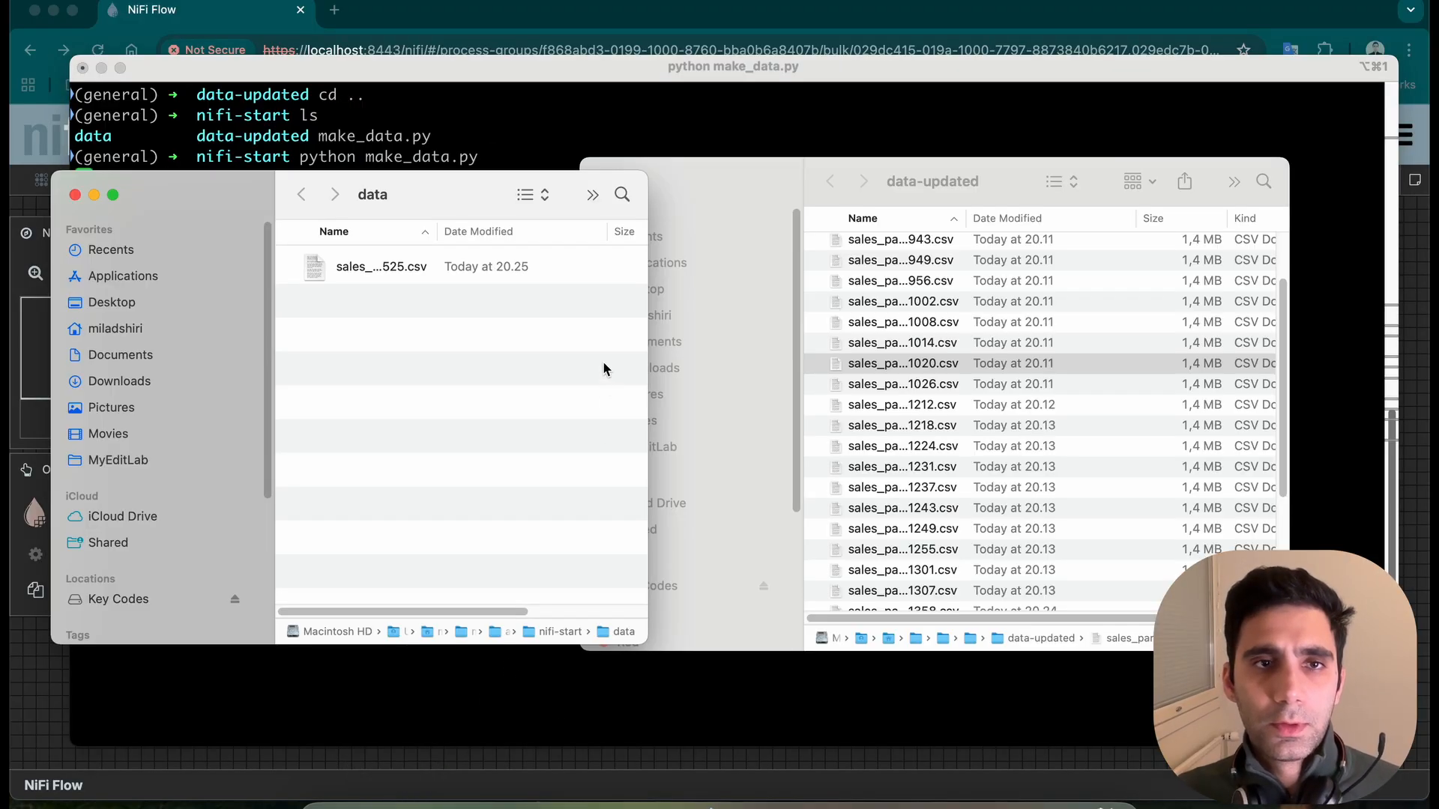
drag(455, 201, 387, 196)
scroll(1081, 539, down, 5)
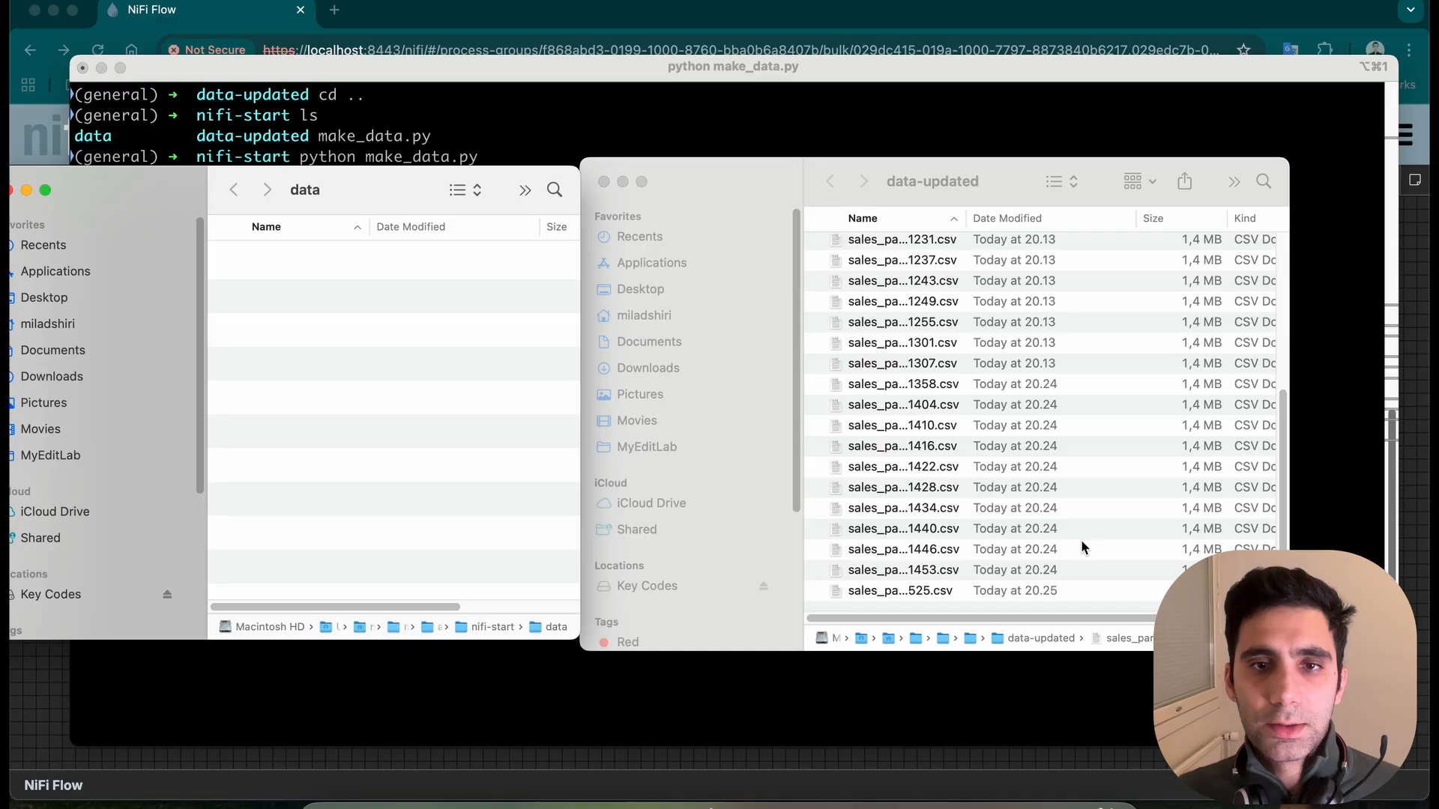
click(974, 466)
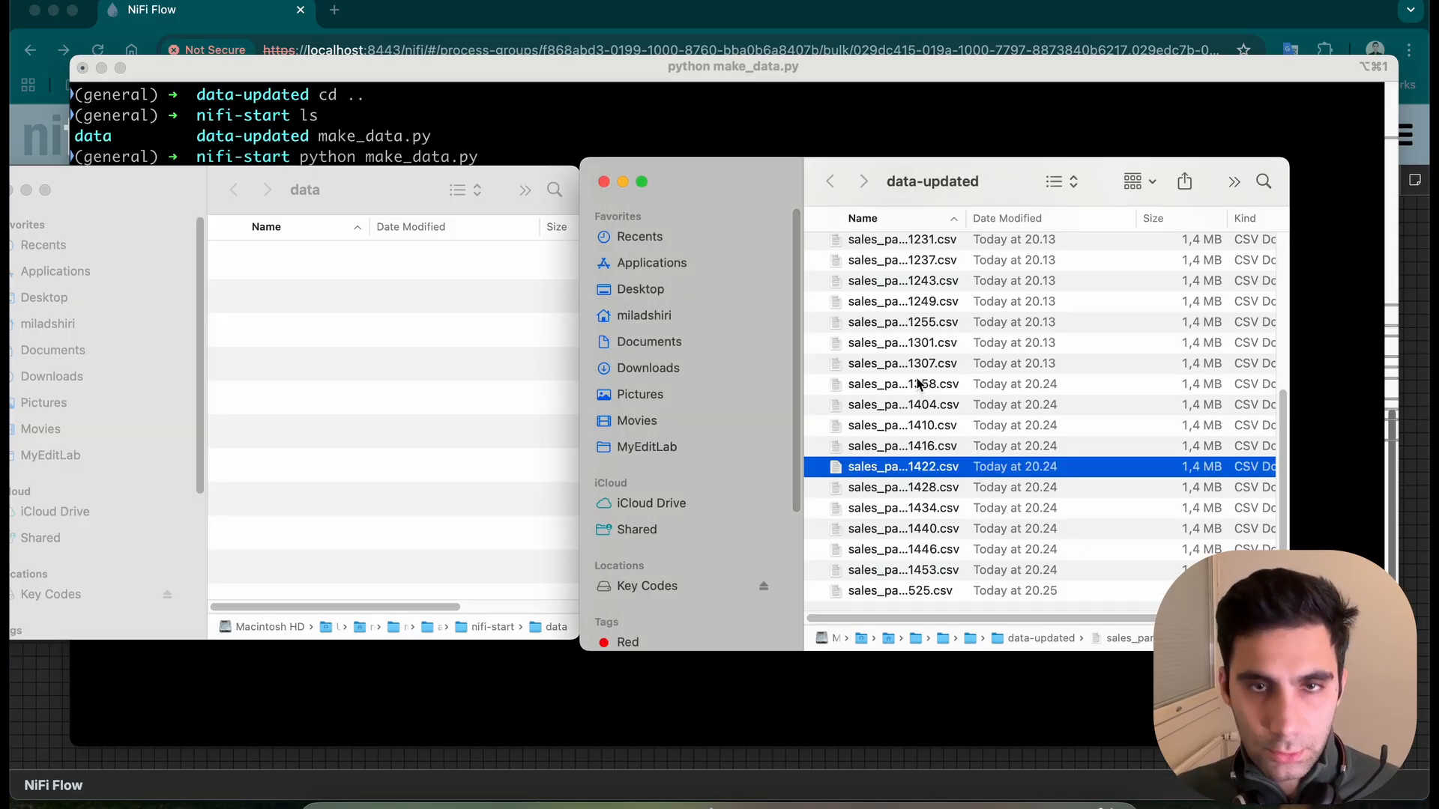
key(super+a)
drag(921, 384, 1116, 803)
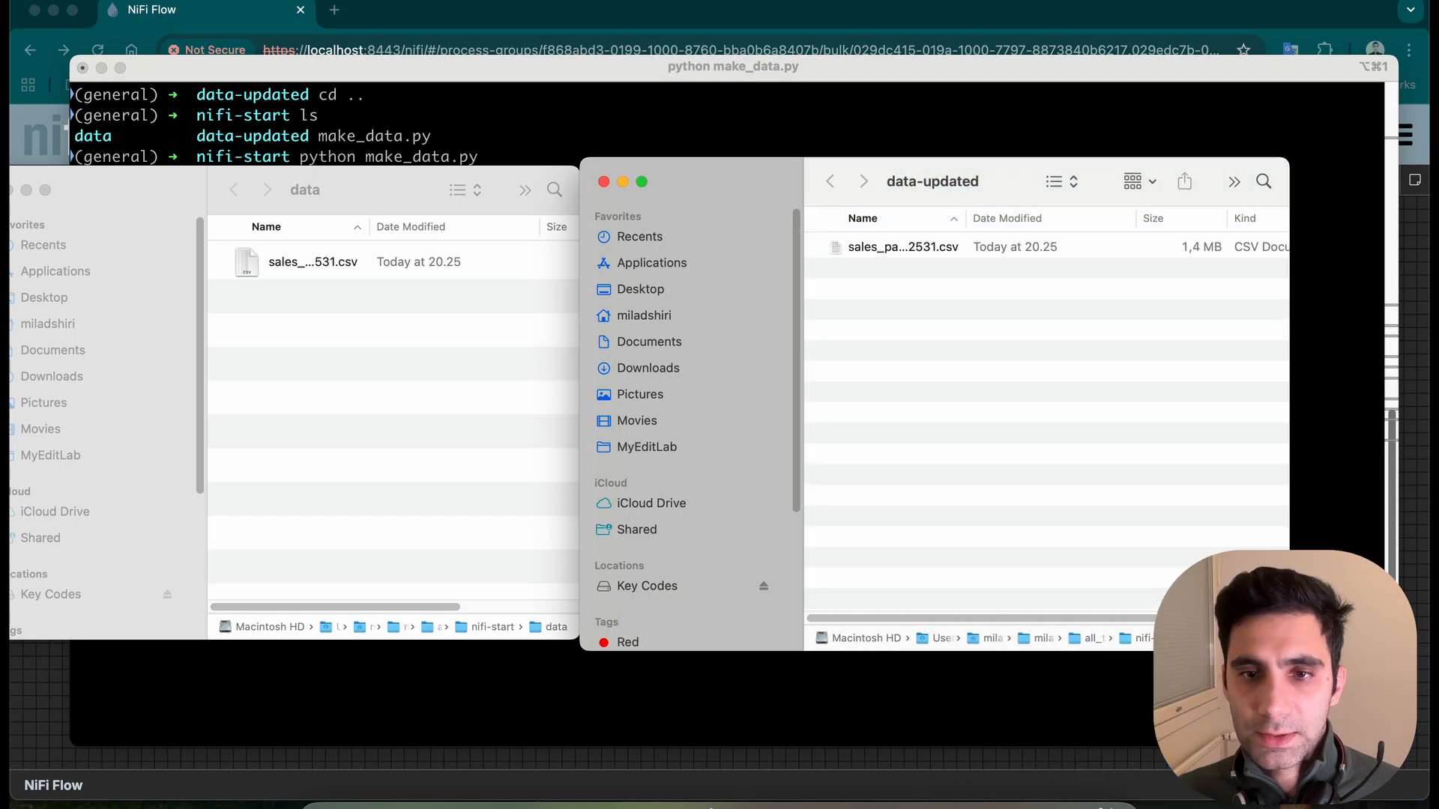
- Open sales_part_20251020_202531.csv from data-updated, examine its REVENUE column, and close the file
click(421, 296)
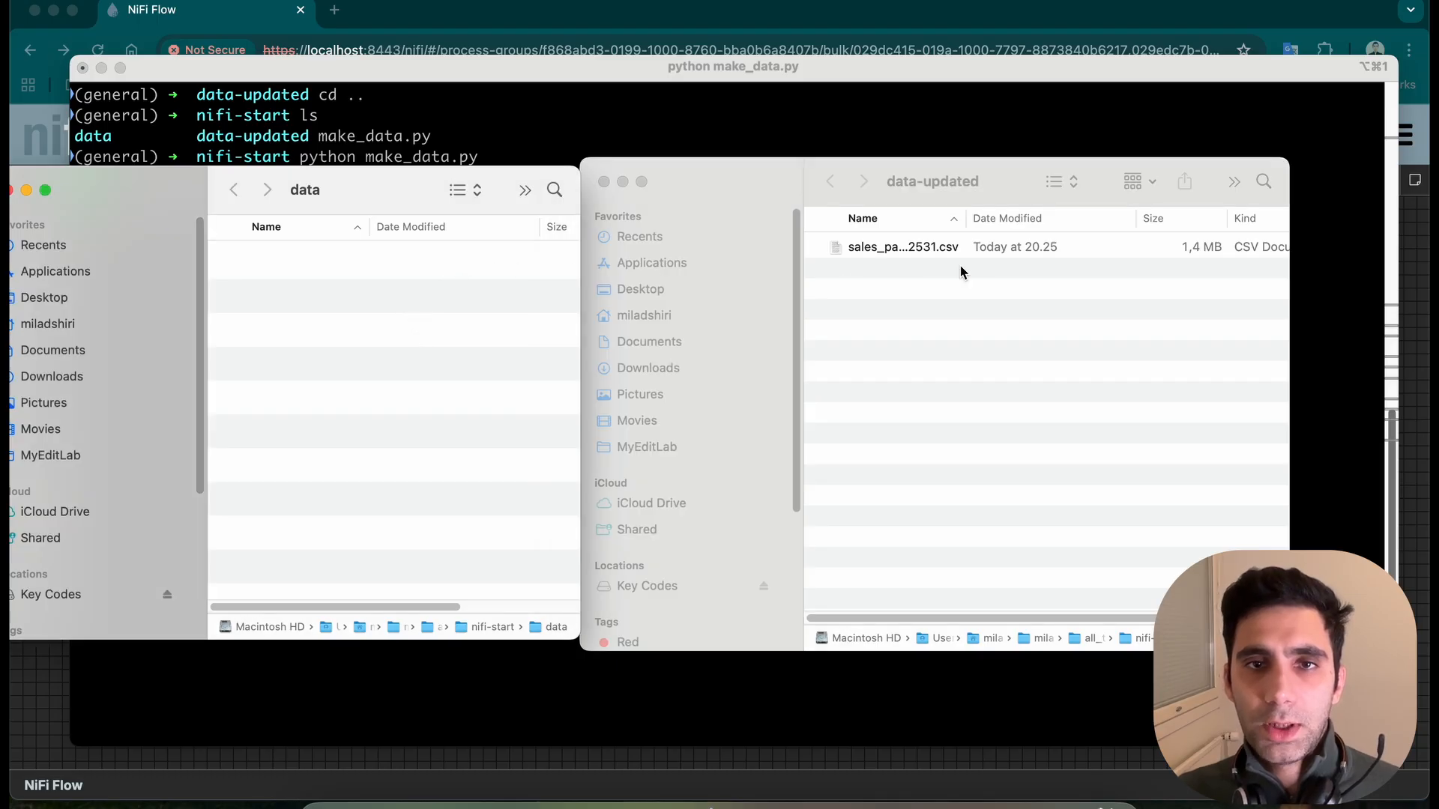
click(904, 253)
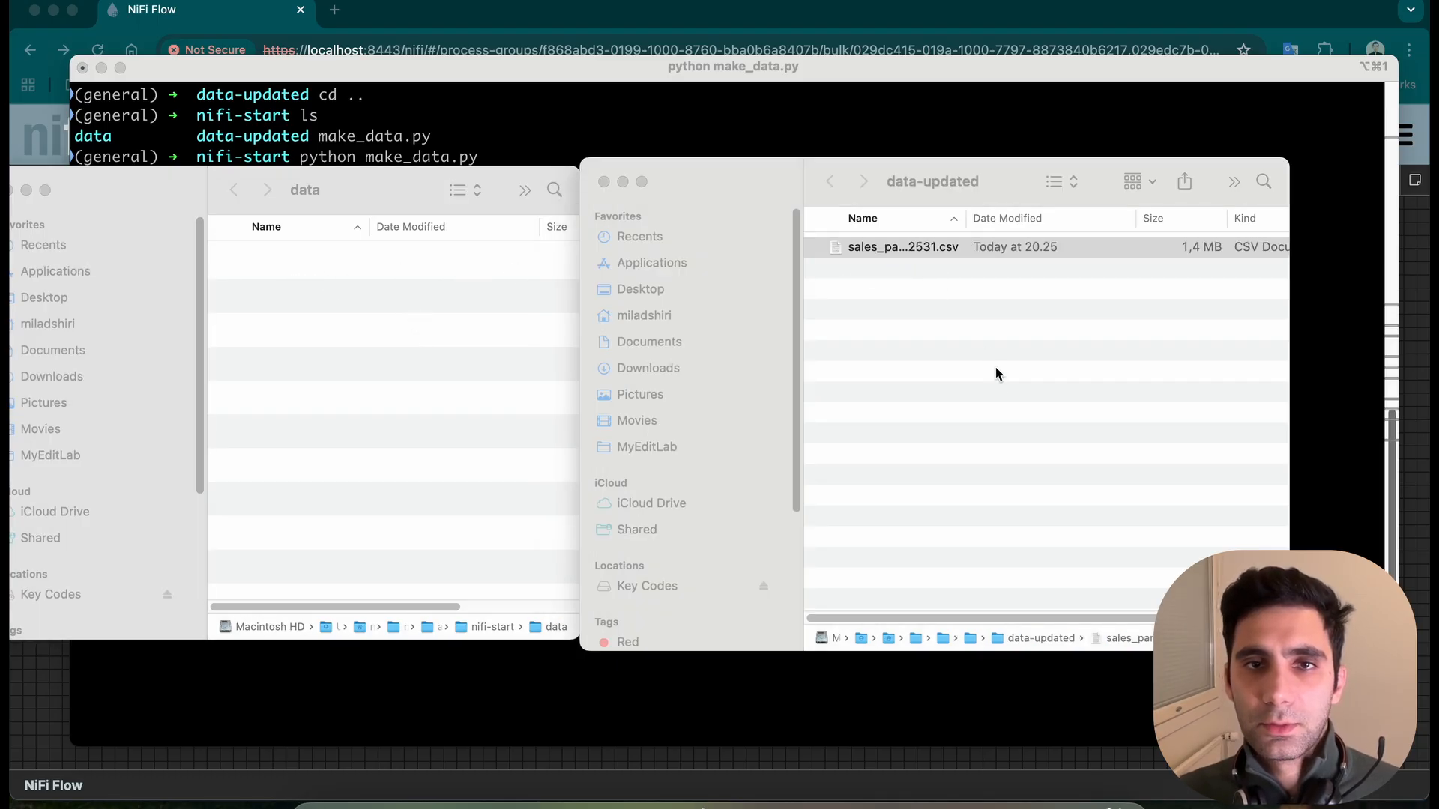
key(super+o)
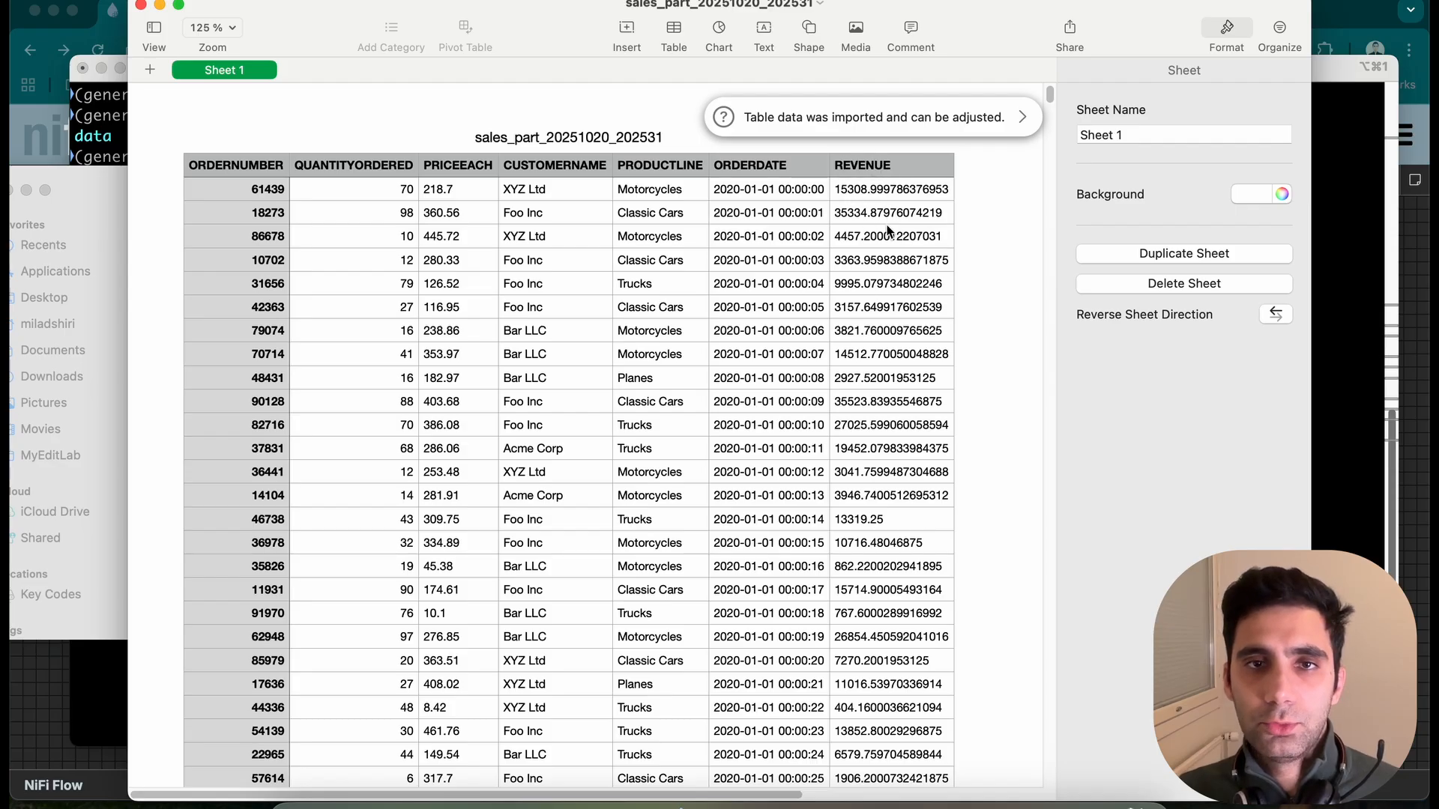
click(140, 5)
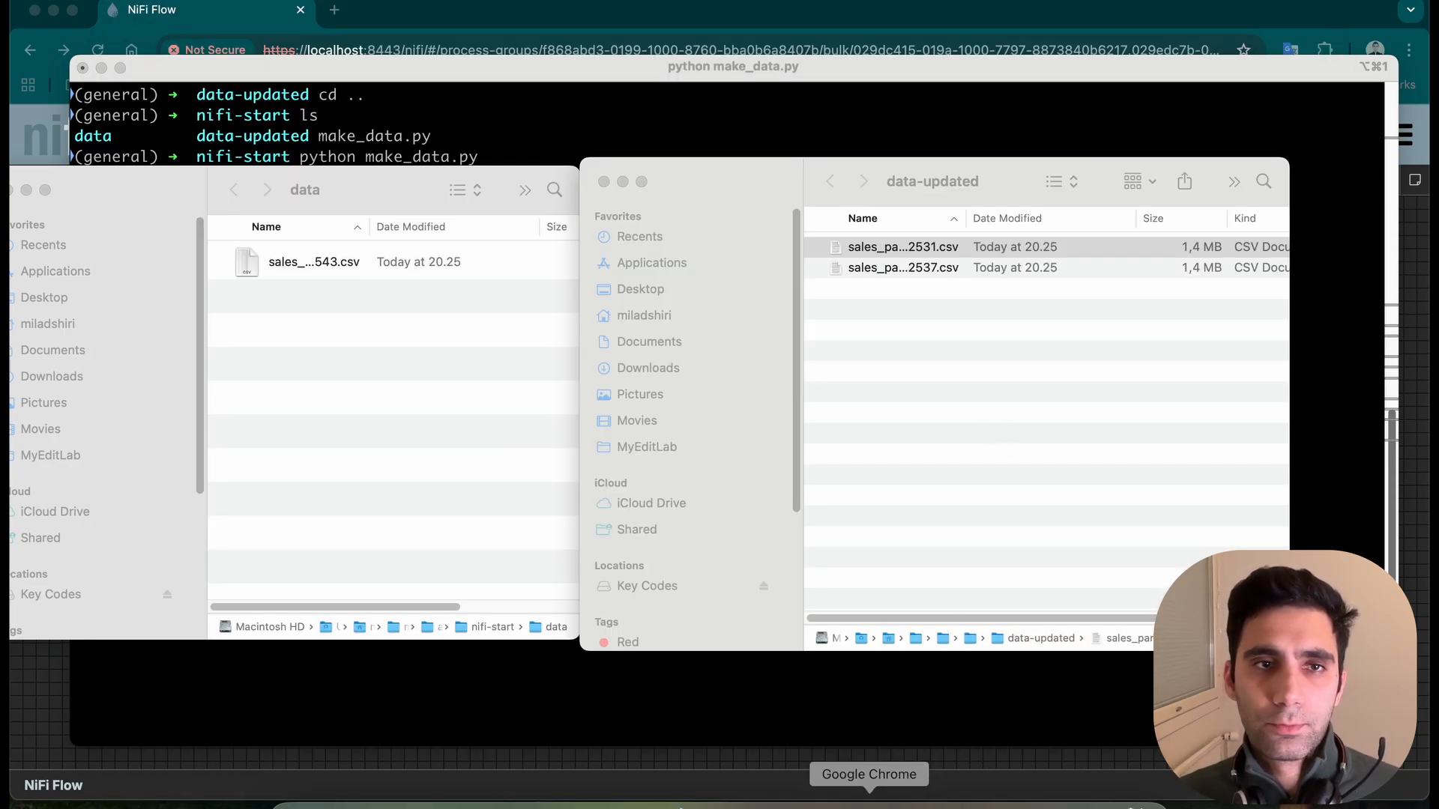
- Switch back to NiFi in Chrome, clear the selection, and check the rebuilt flow's processing statistics
click(866, 798)
click(982, 656)
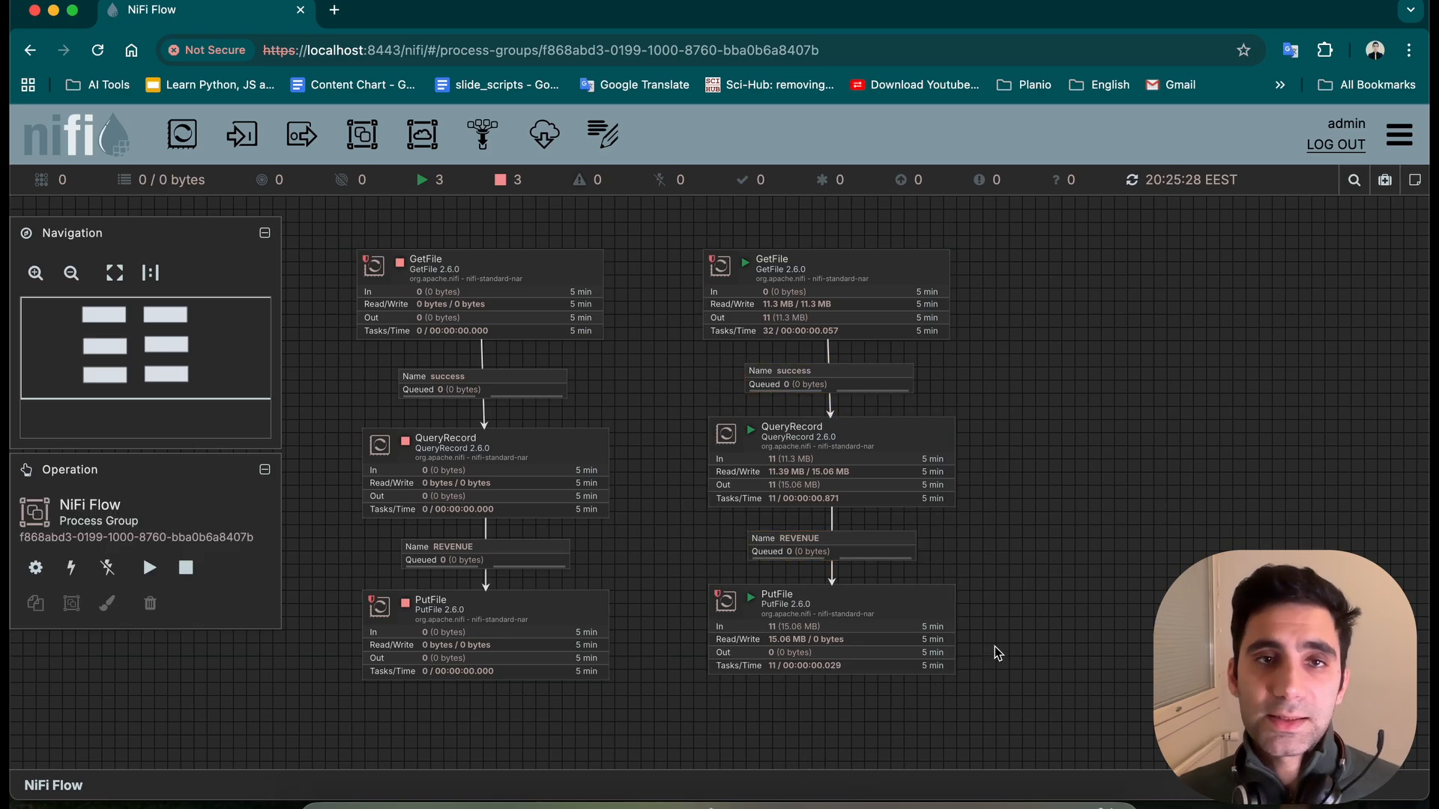